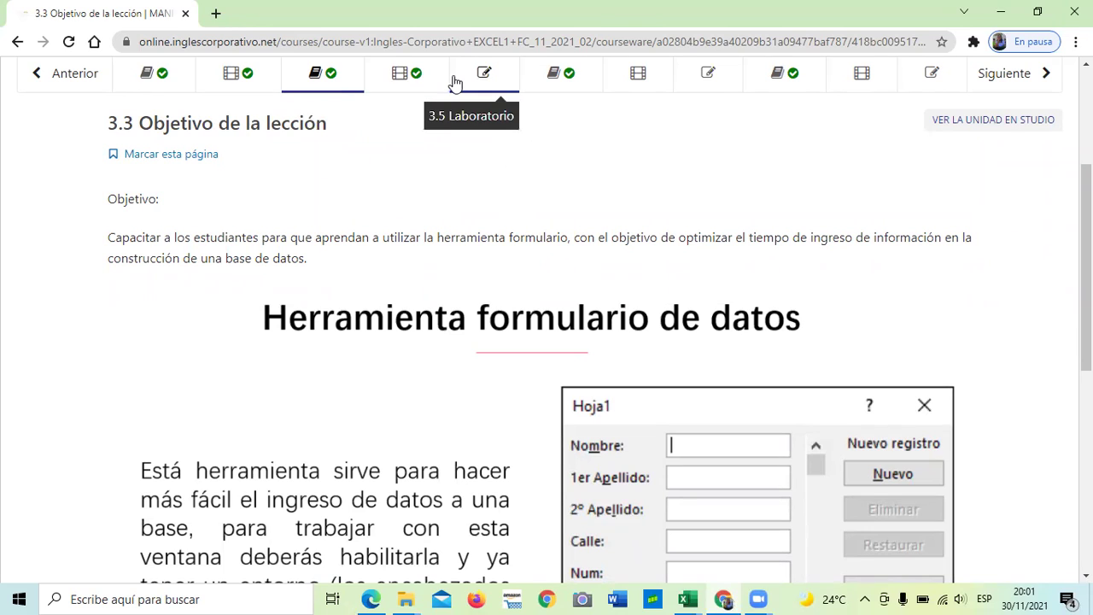
# Open the 3.5 Laboratorio unit and read through its questions on sorting and filtering data
pyautogui.click(454, 83)
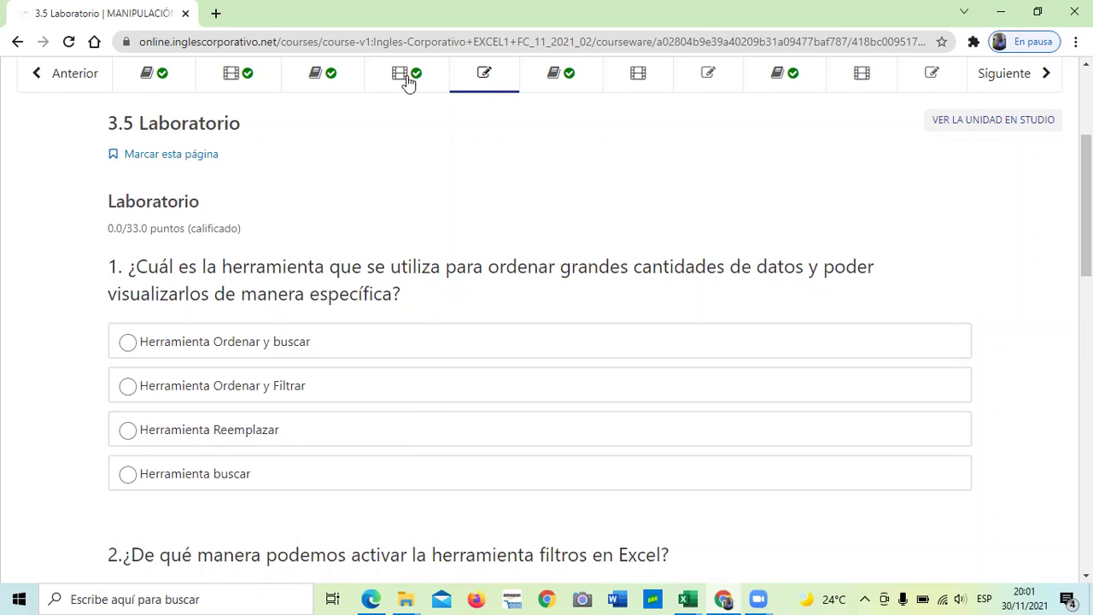
pyautogui.scroll(-1, 397, 391)
pyautogui.scroll(-2, 399, 395)
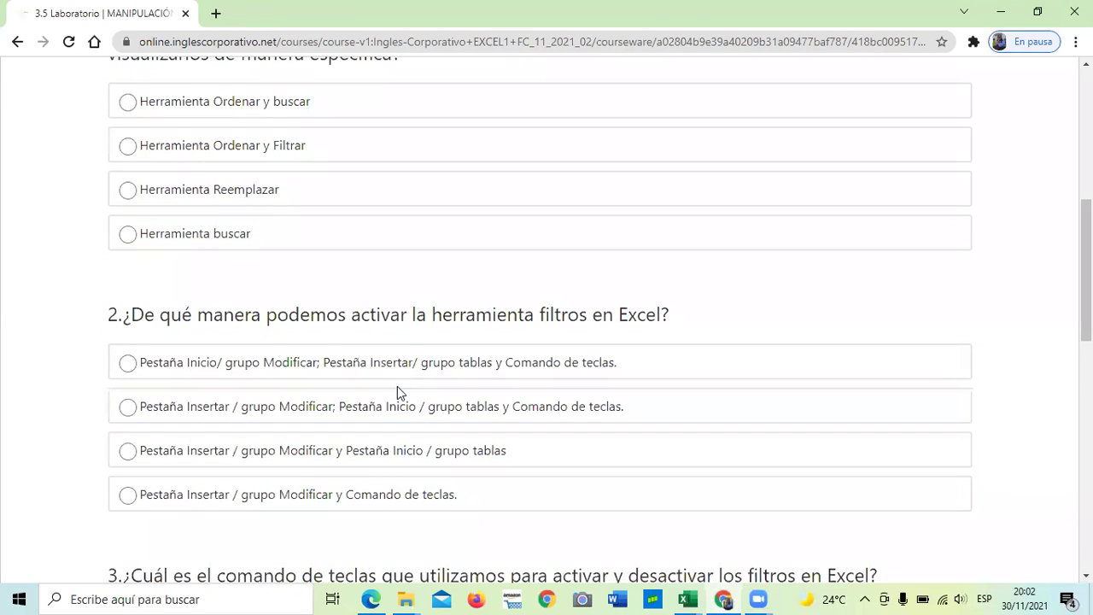
pyautogui.scroll(-3, 398, 393)
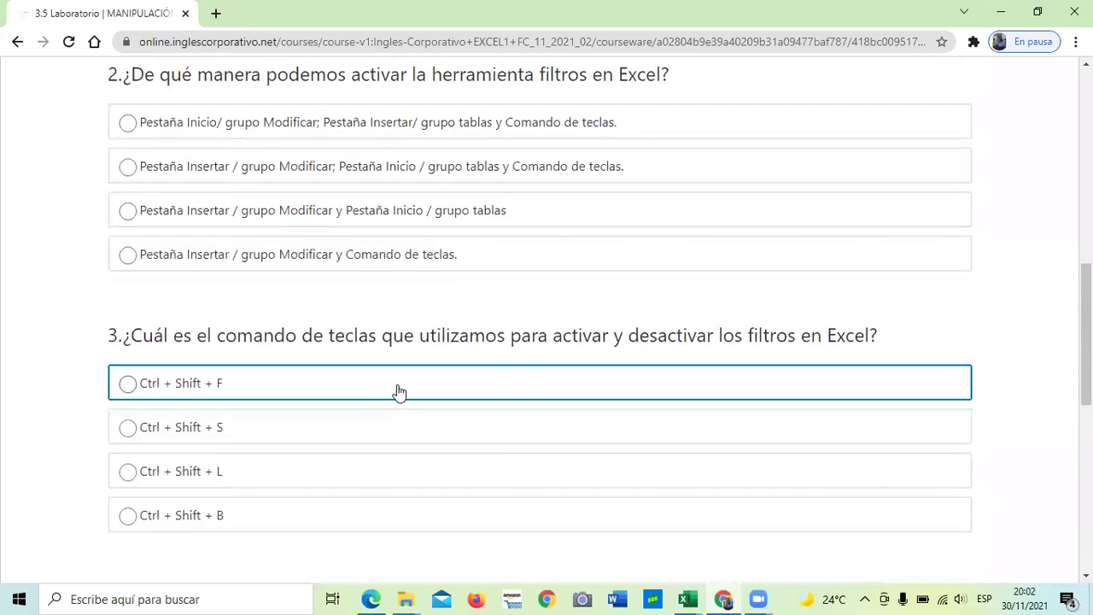
pyautogui.scroll(-3, 399, 390)
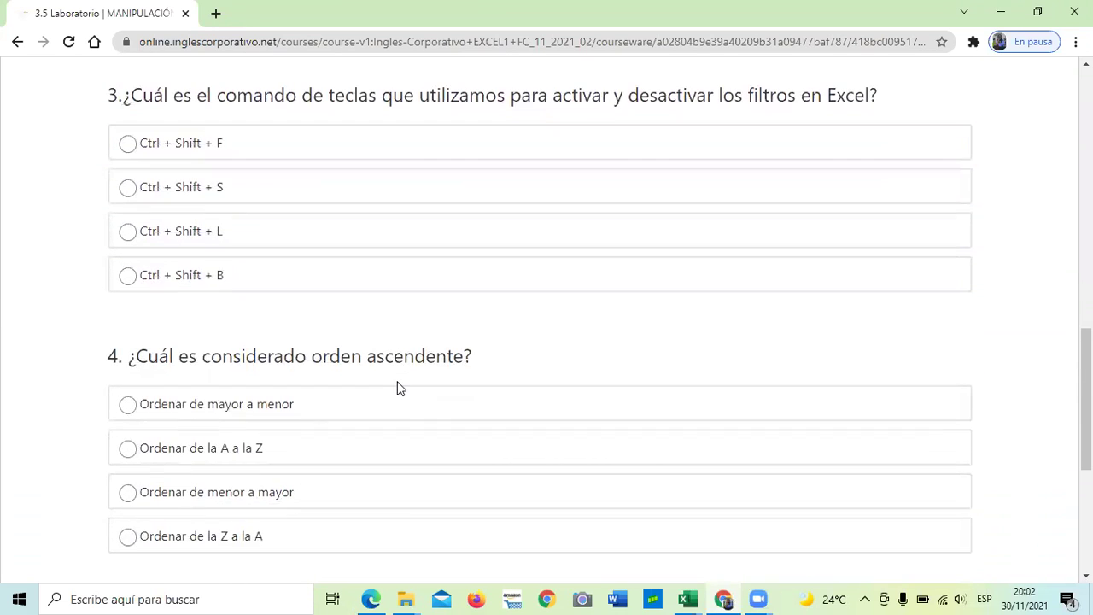
pyautogui.scroll(4, 337, 103)
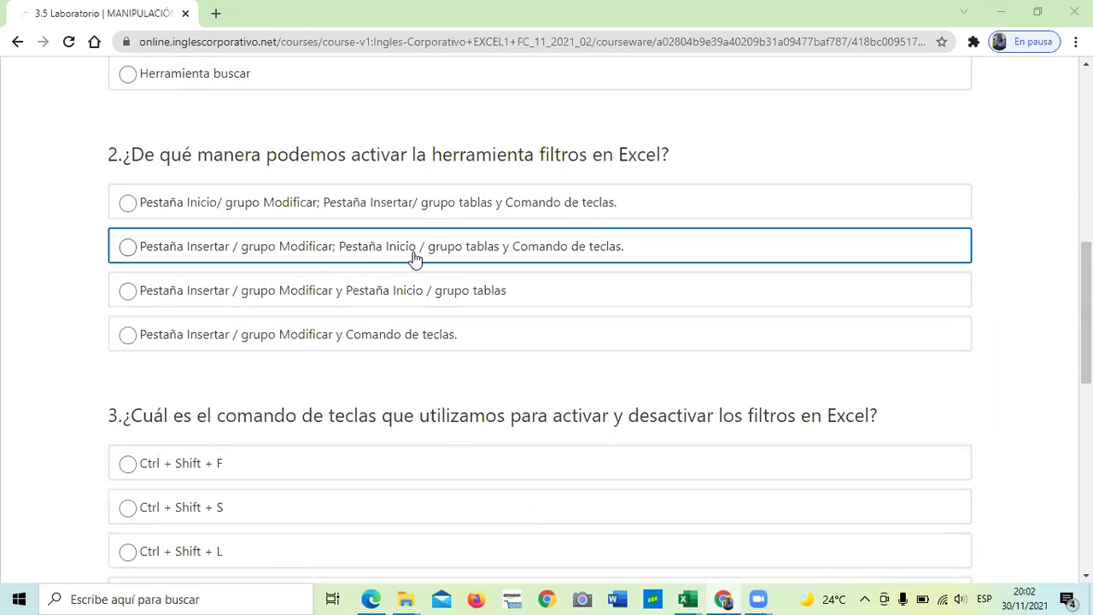
pyautogui.scroll(4, 414, 258)
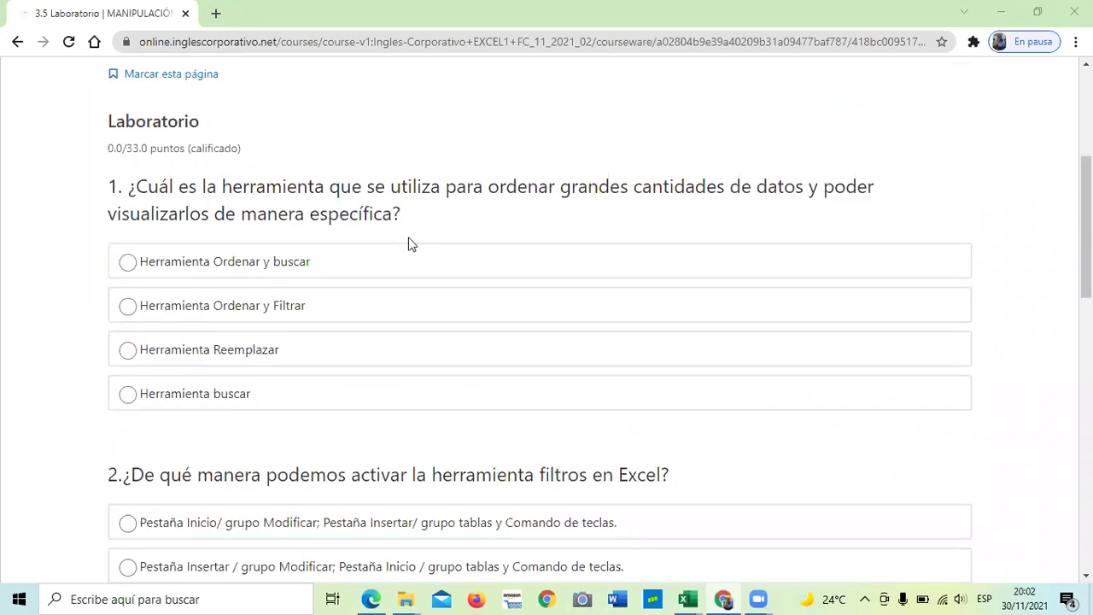
pyautogui.scroll(2, 411, 246)
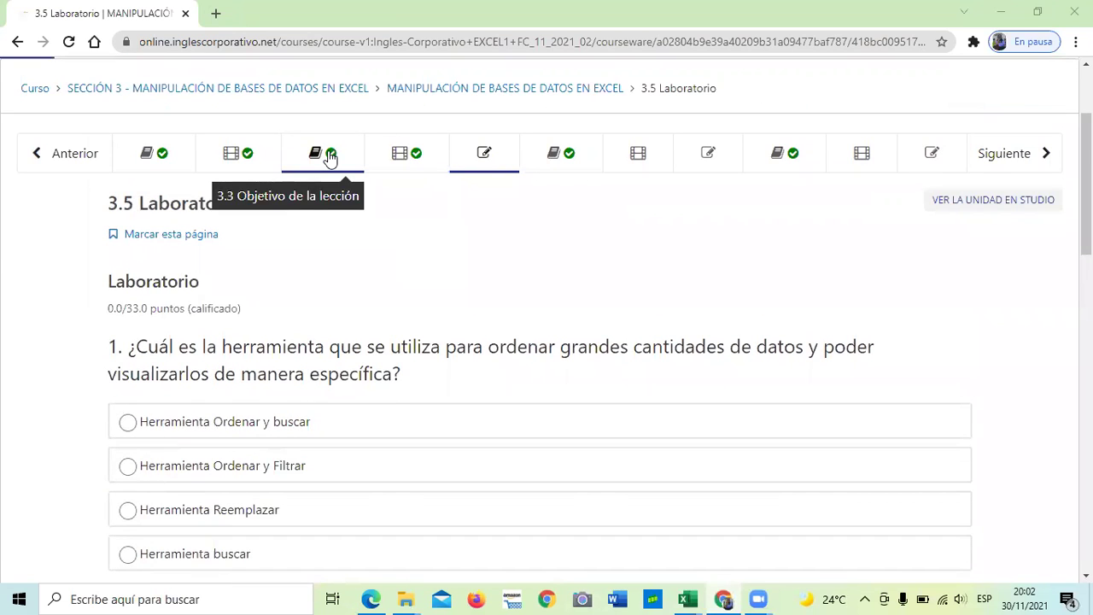
pyautogui.scroll(-2, 475, 326)
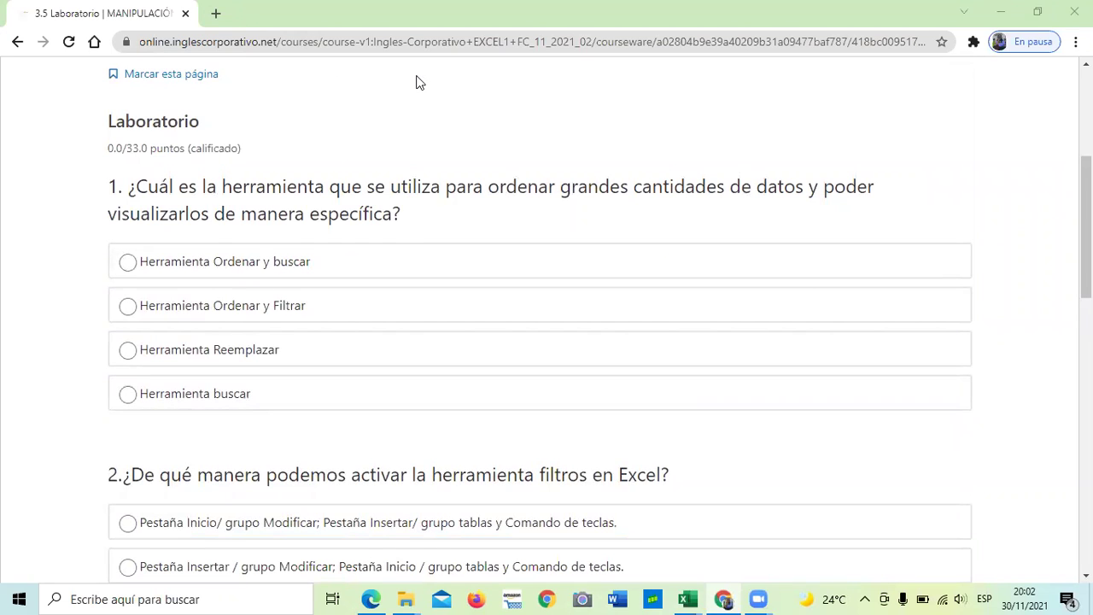
pyautogui.scroll(-4, 490, 356)
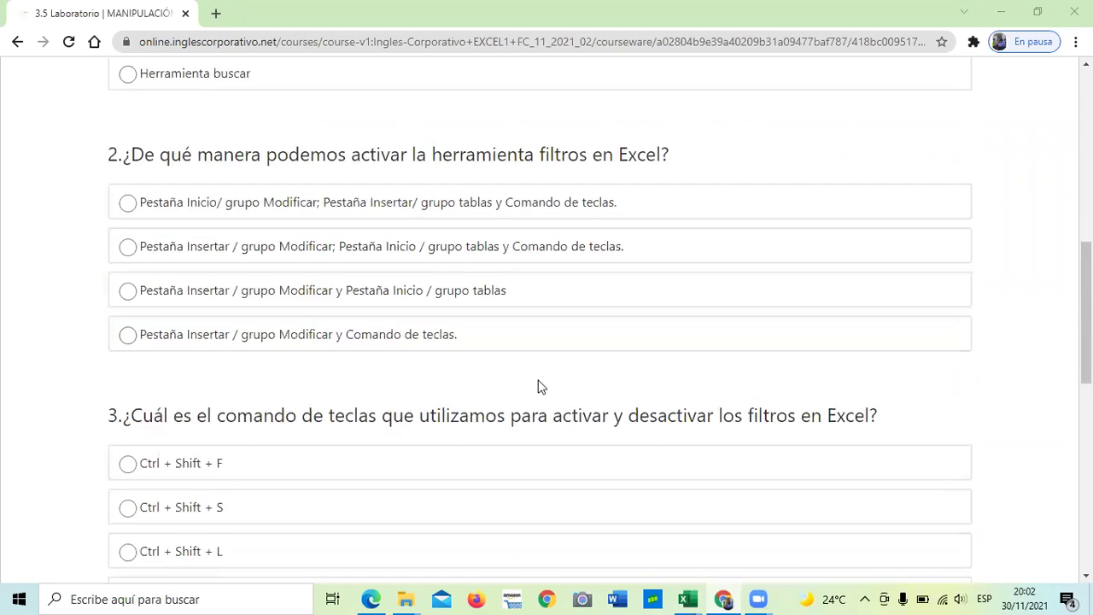
pyautogui.scroll(-4, 547, 389)
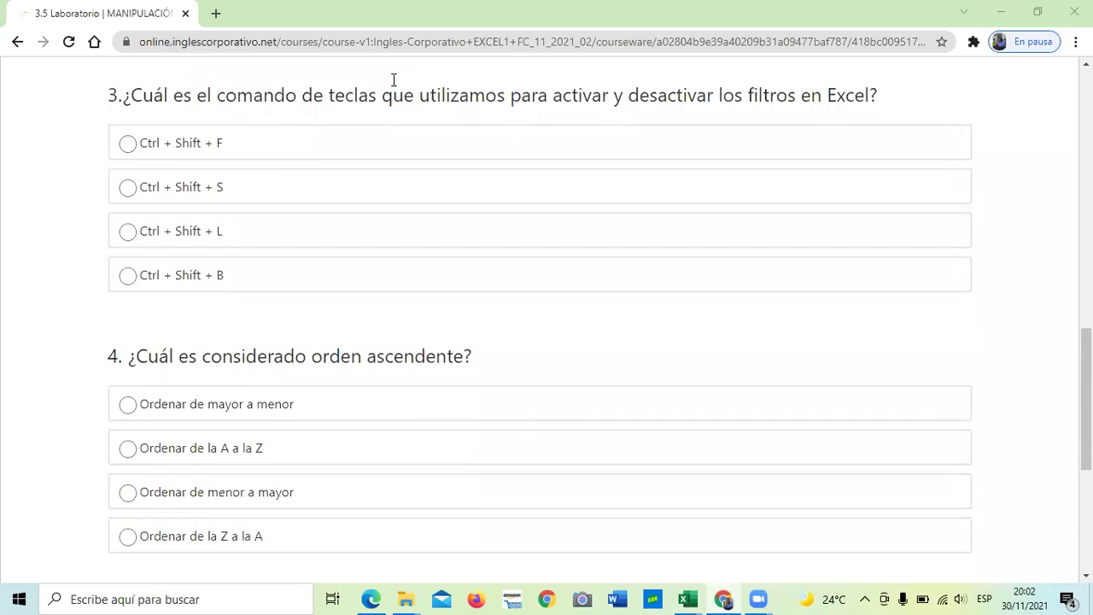
pyautogui.scroll(-2, 554, 509)
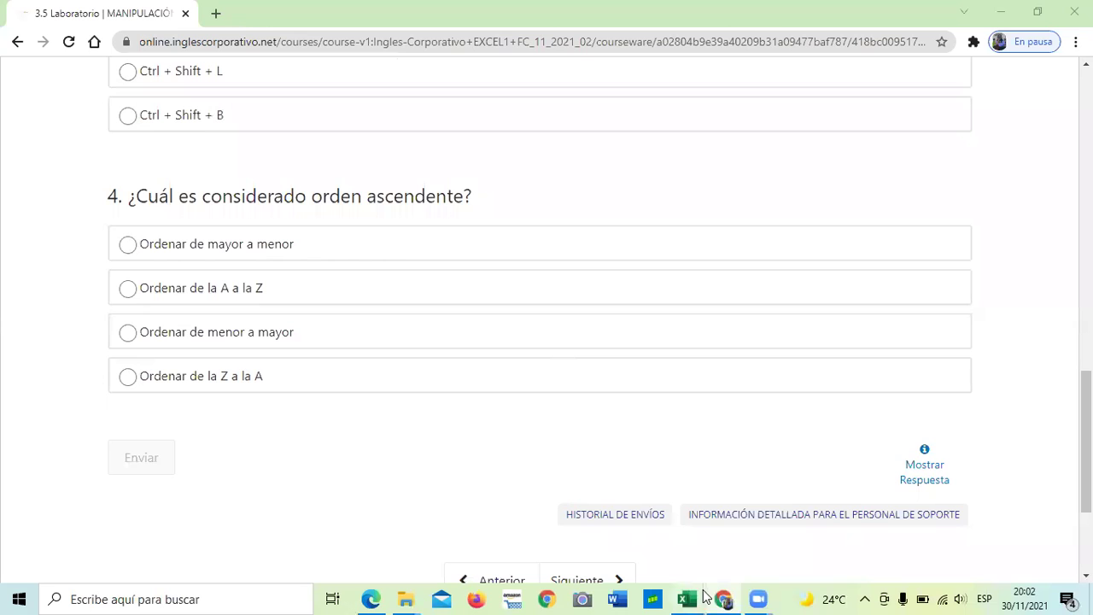
# Switch to the Ejercicio Excel Intermedio workbook in Excel and show the FILTROS sheet
pyautogui.moveTo(689, 596)
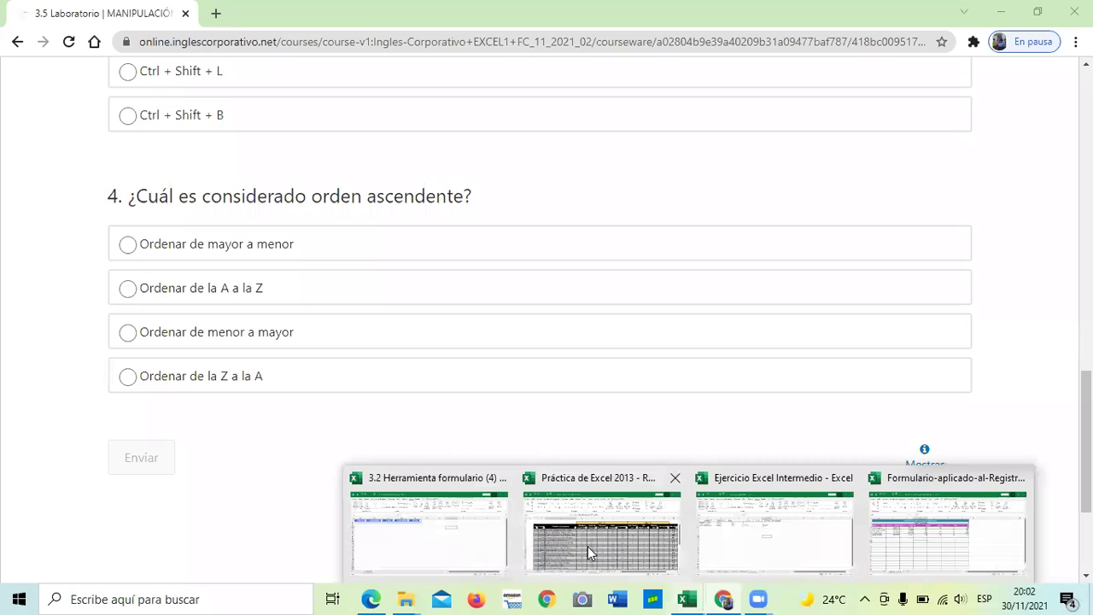
pyautogui.click(793, 536)
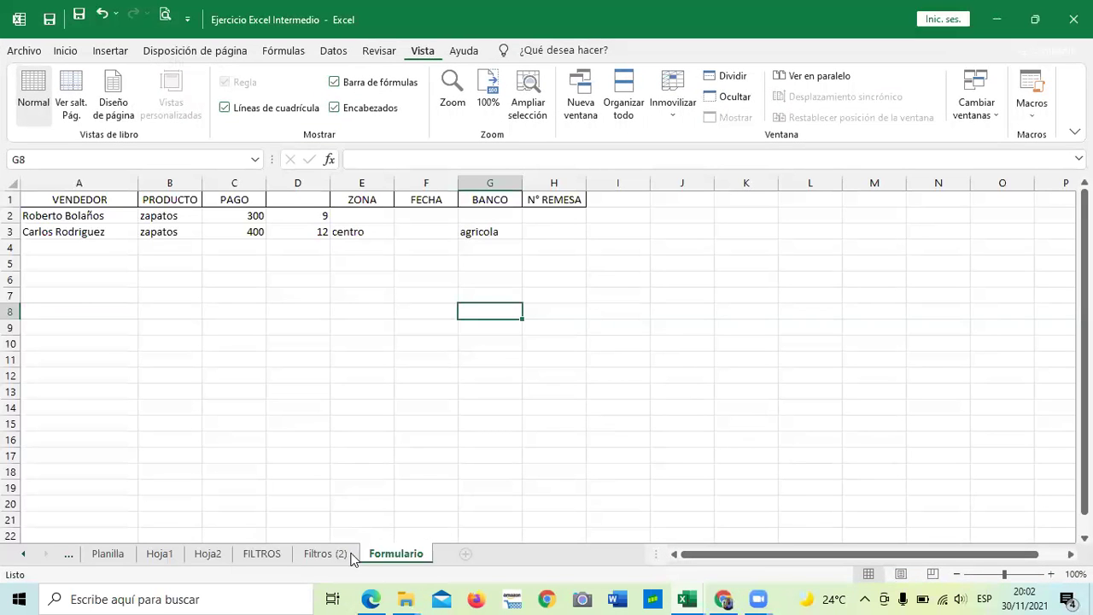
pyautogui.click(327, 555)
pyautogui.click(263, 555)
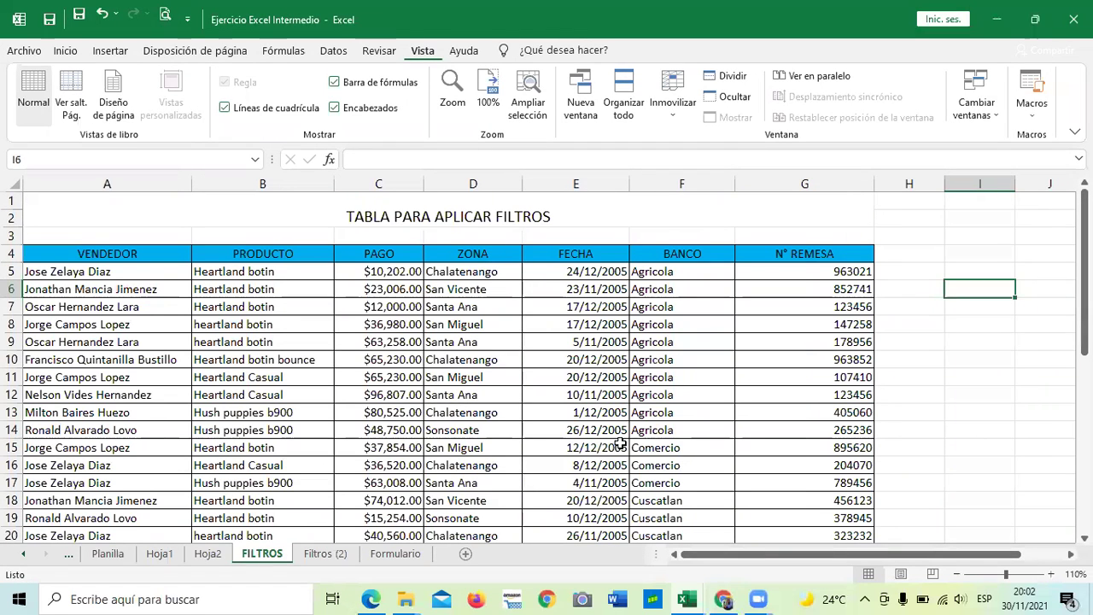
# Examine the records of the FILTROS table down to its last row and review the available sort and filter options
pyautogui.scroll(-3, 700, 309)
pyautogui.scroll(3, 697, 303)
pyautogui.scroll(-3, 759, 342)
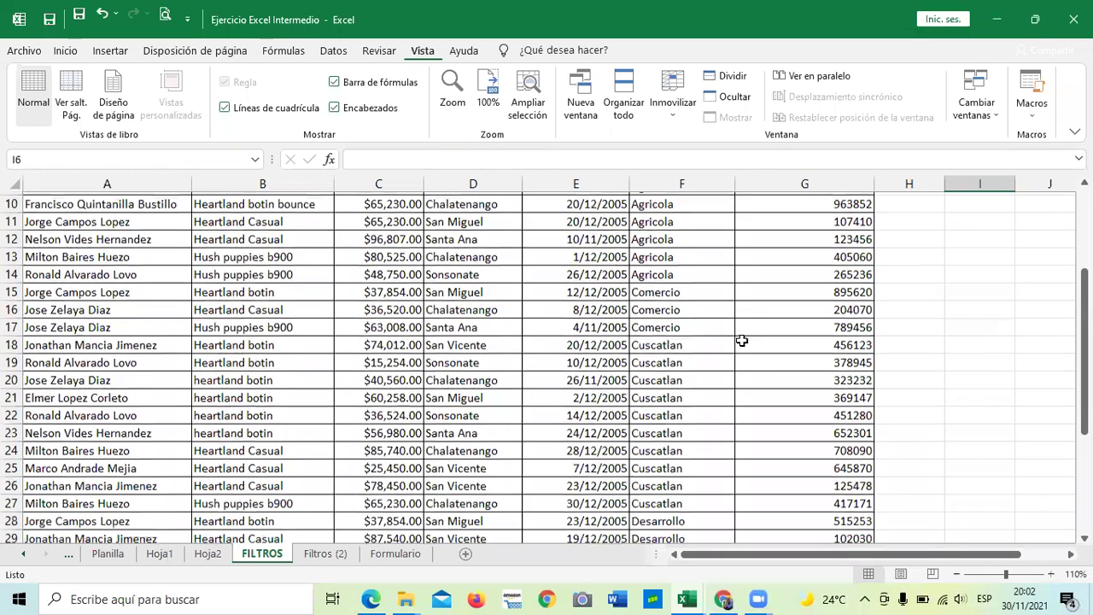
pyautogui.scroll(-5, 741, 342)
pyautogui.scroll(2, 741, 343)
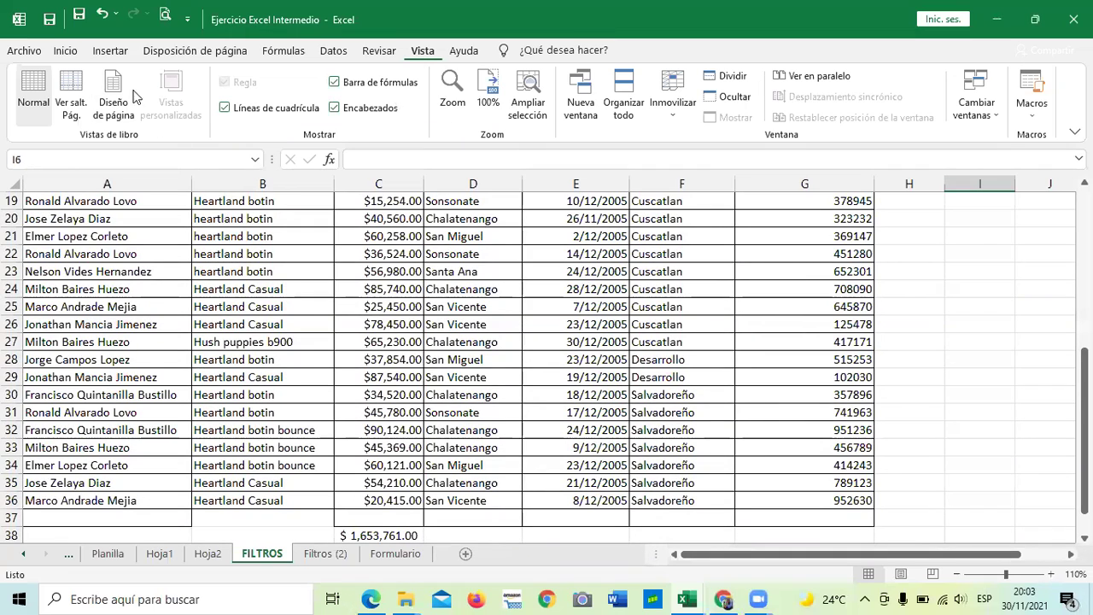
pyautogui.scroll(6, 111, 83)
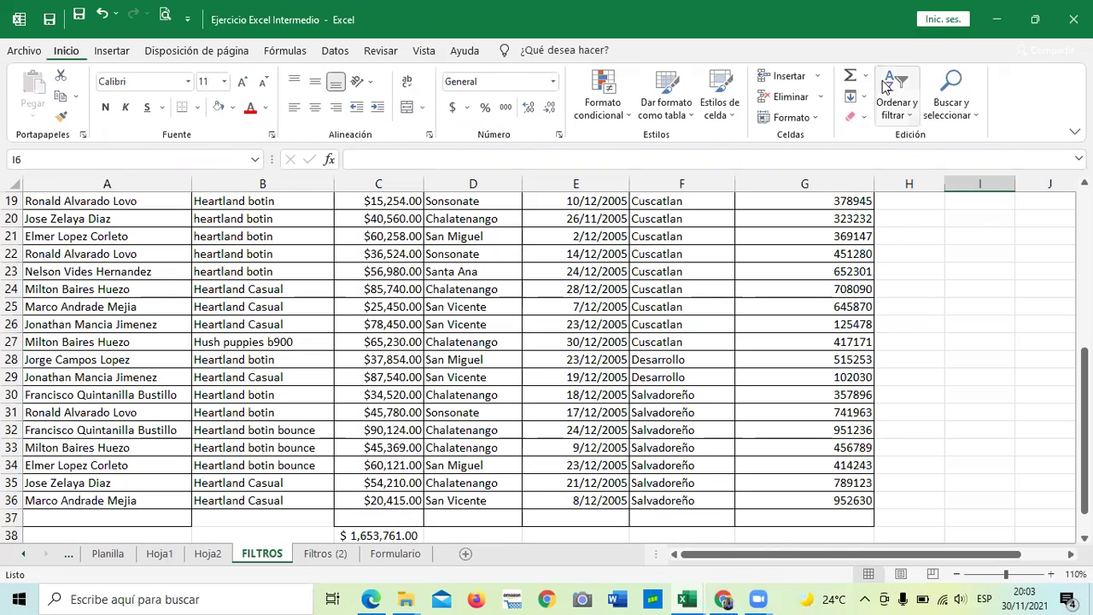
pyautogui.click(912, 119)
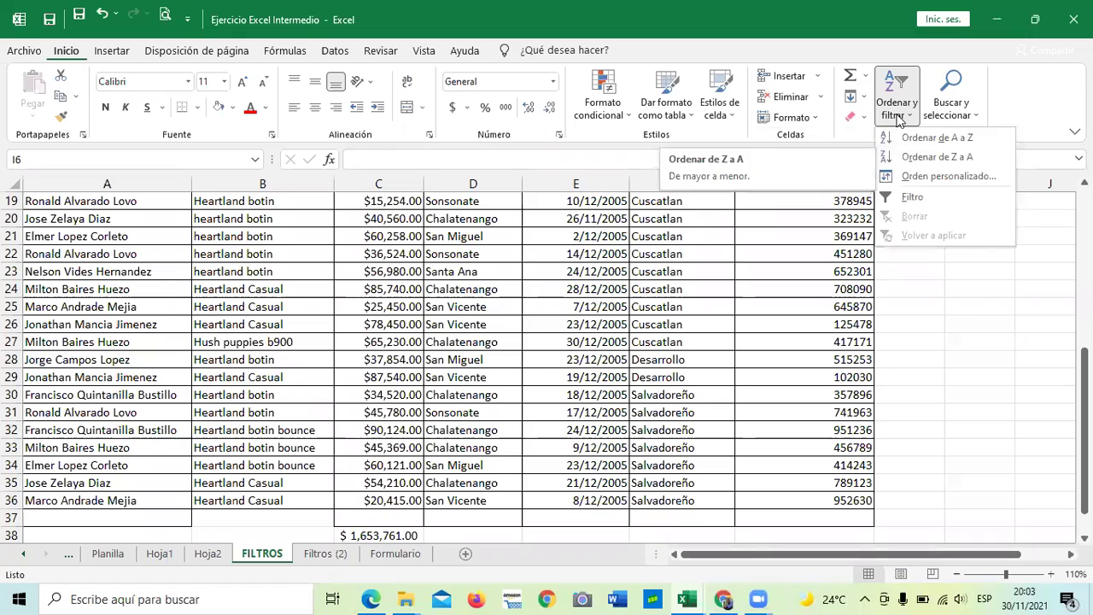
pyautogui.press('Escape')
pyautogui.scroll(6, 617, 369)
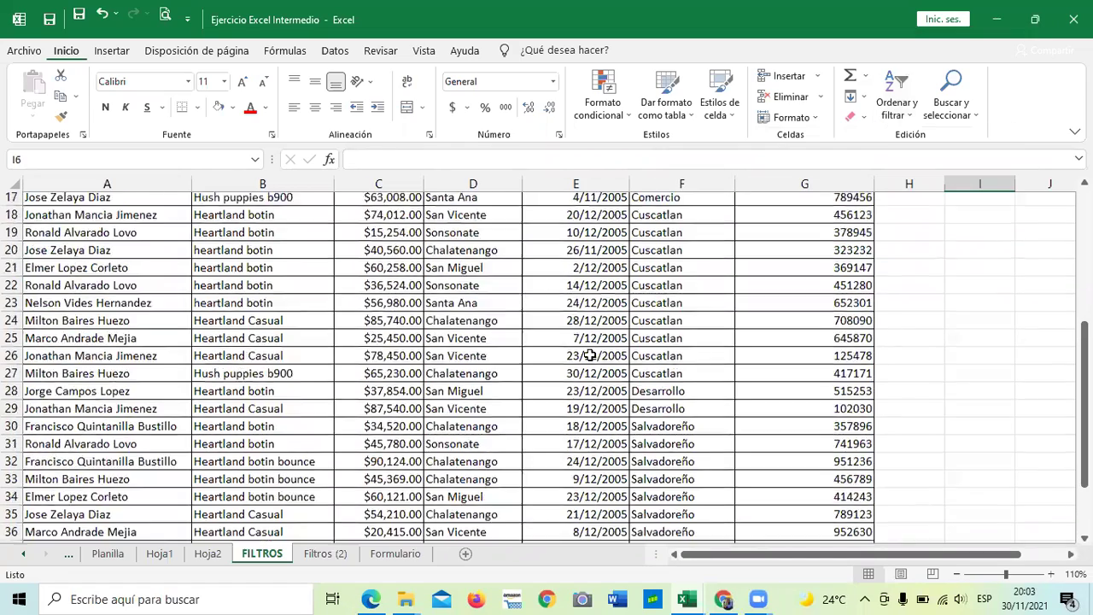
pyautogui.scroll(-1, 342, 319)
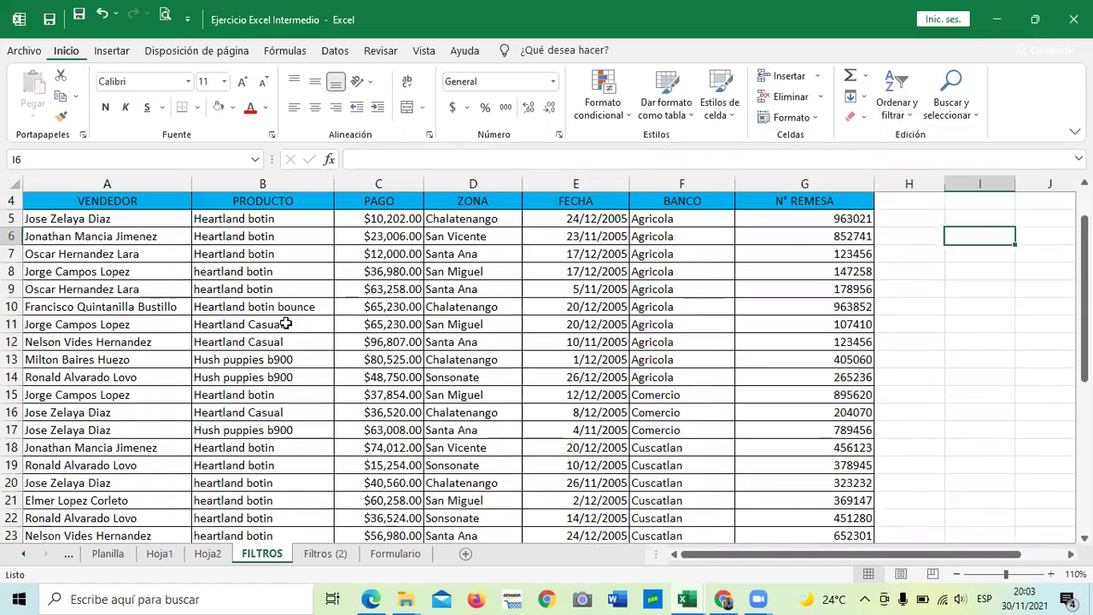
# Inspect the VENDEDOR entries in A5:A36 and the PAGO, FECHA and N° REMESA cells of row 6
pyautogui.moveTo(146, 219); pyautogui.dragTo(146, 498)
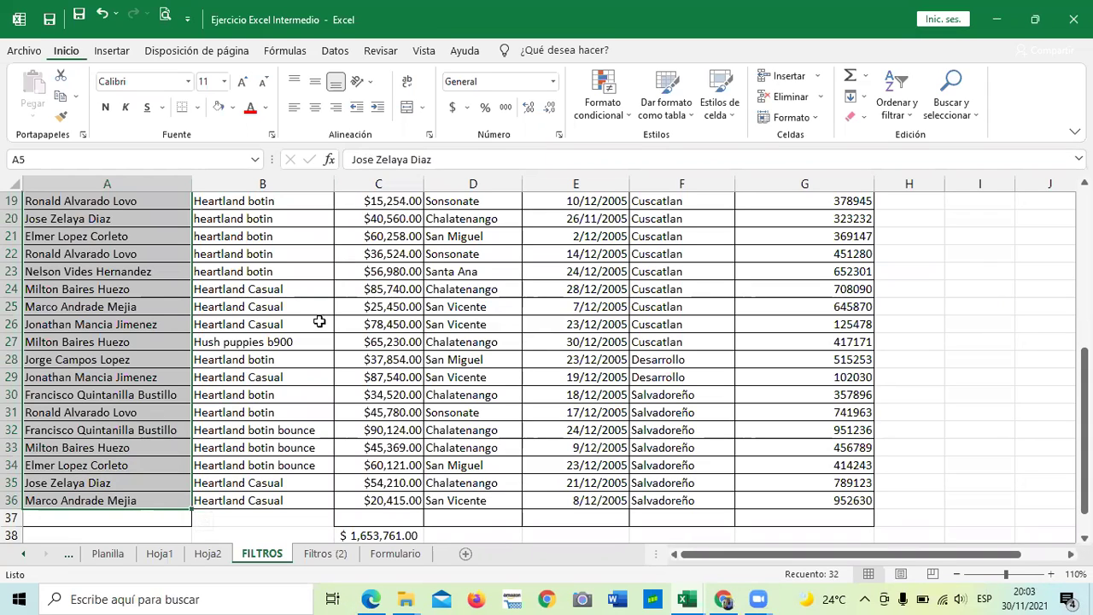
pyautogui.scroll(6, 316, 323)
pyautogui.scroll(-3, 316, 323)
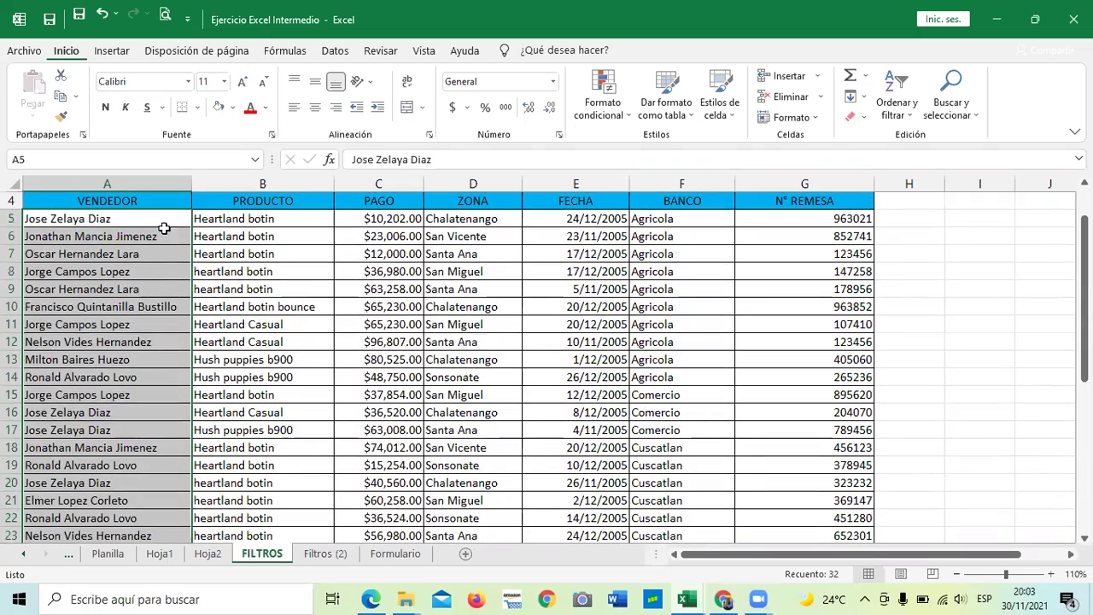
pyautogui.click(354, 236)
pyautogui.click(540, 237)
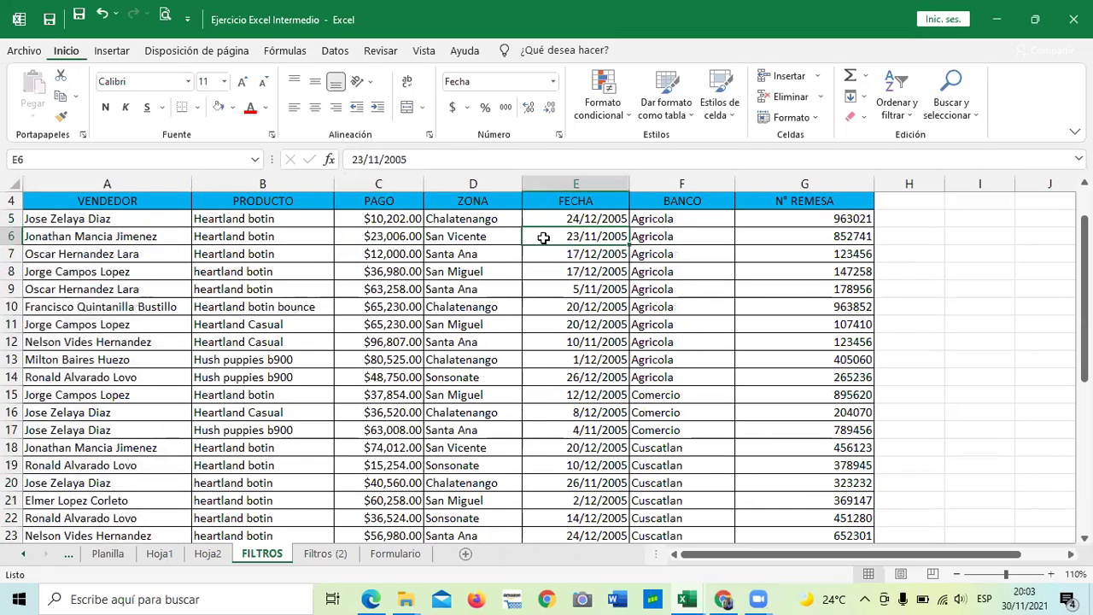
pyautogui.click(770, 236)
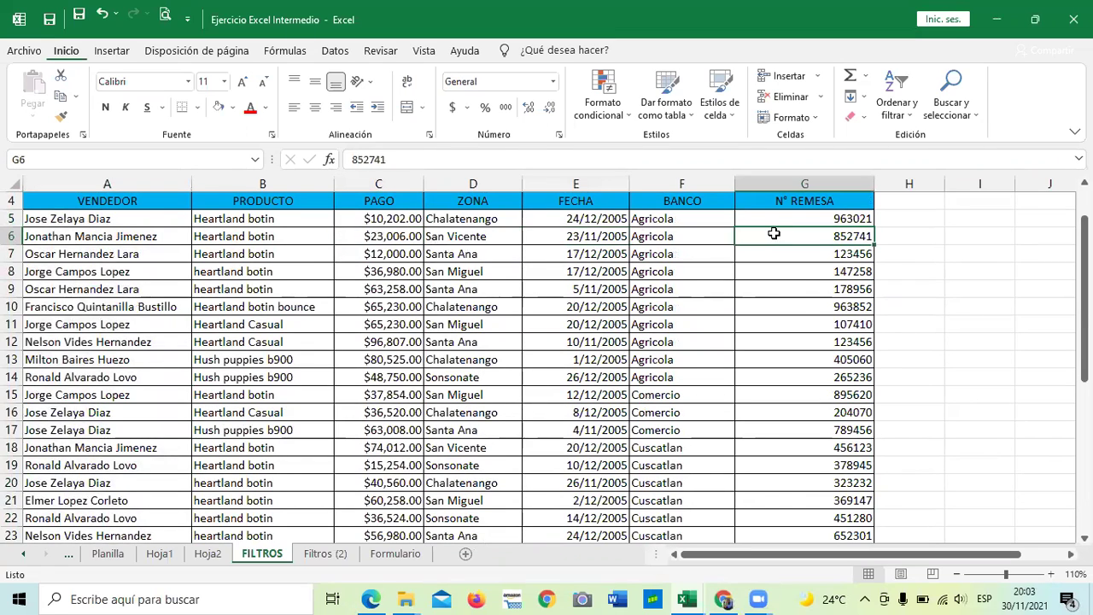
pyautogui.scroll(-2, 173, 277)
pyautogui.scroll(3, 173, 278)
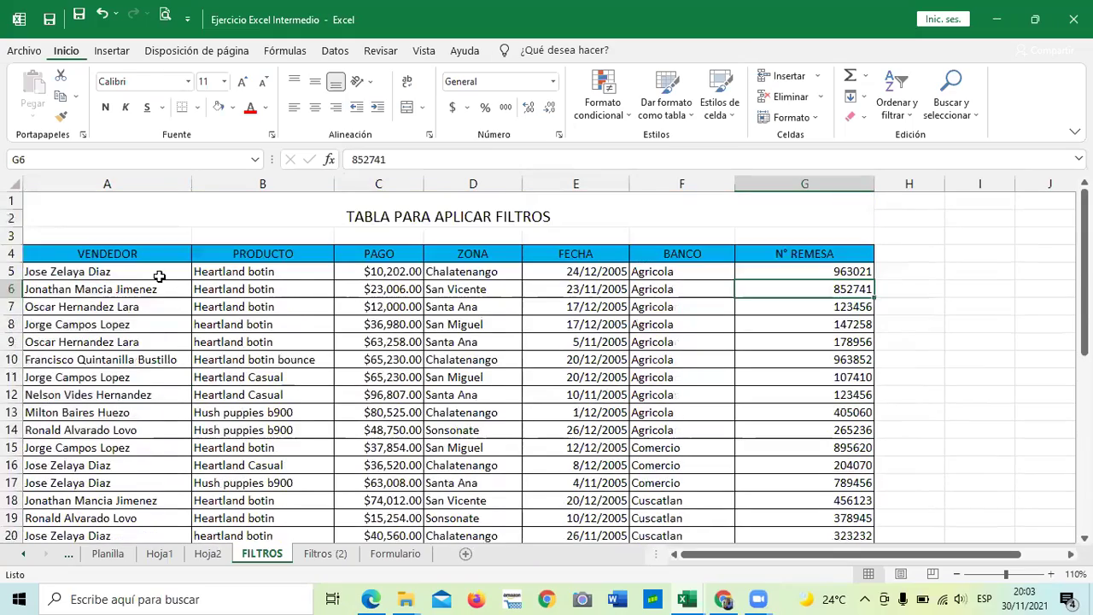
# Sort the VENDEDOR range A5:A36 from A to Z, expanding the selection so the adjacent columns are sorted with it
pyautogui.moveTo(137, 272); pyautogui.dragTo(110, 497)
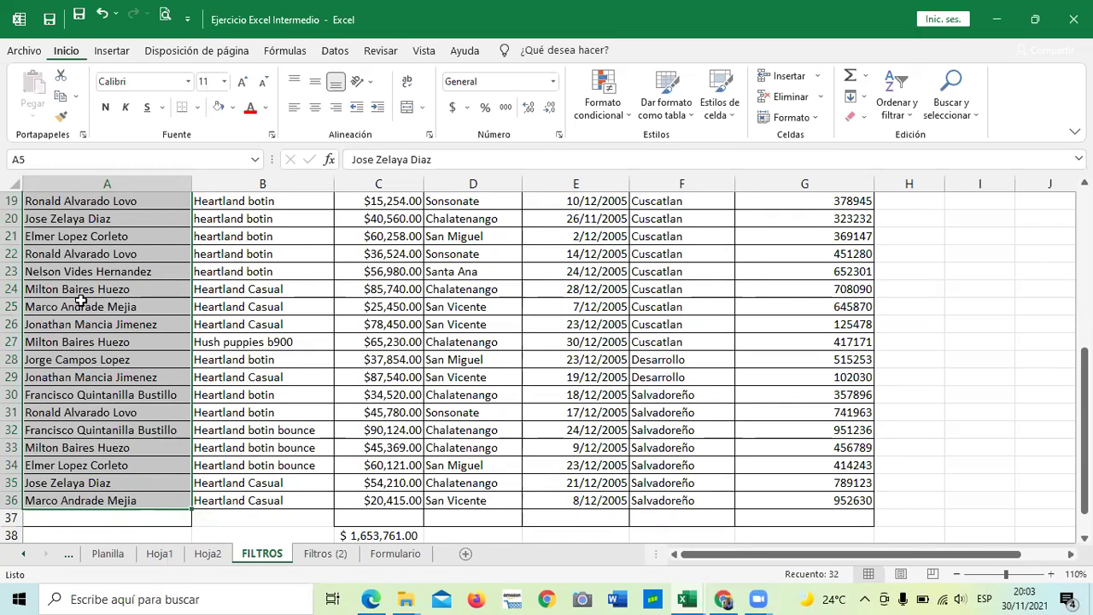
pyautogui.click(906, 115)
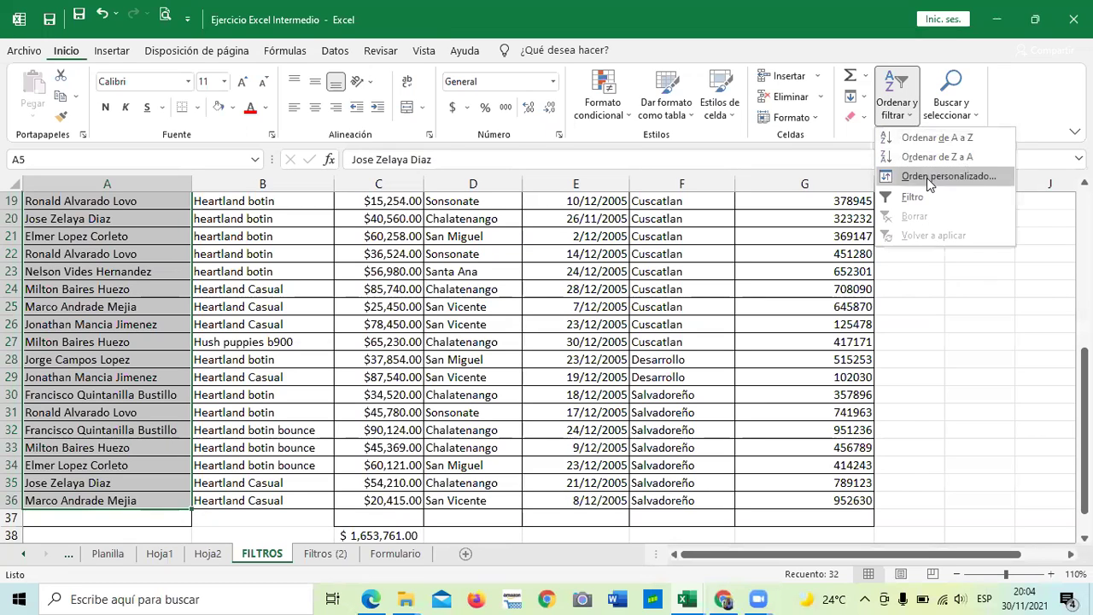
pyautogui.click(925, 138)
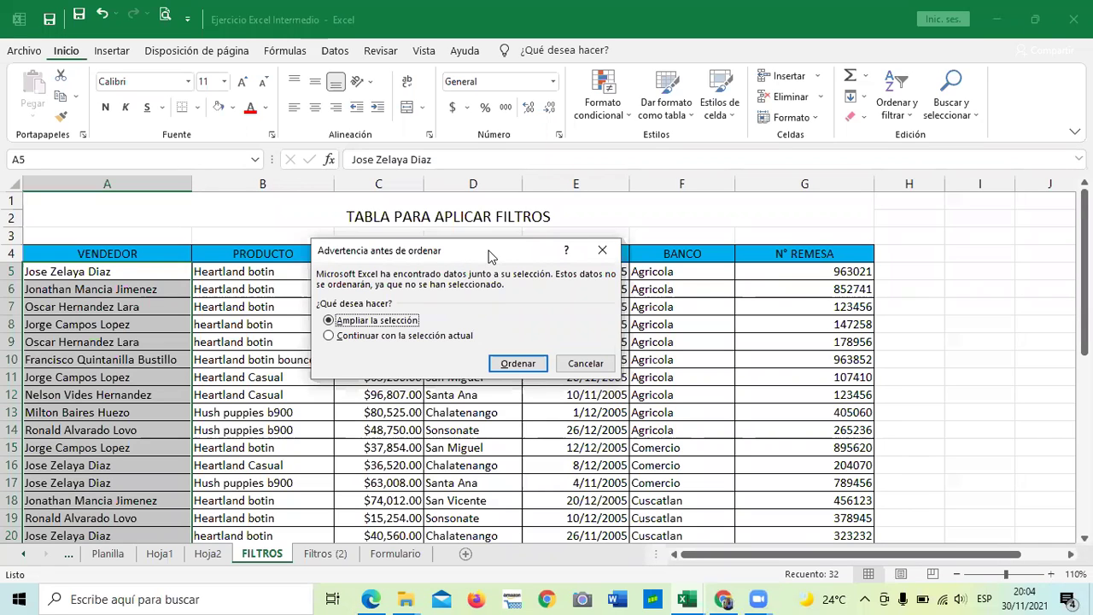
pyautogui.moveTo(461, 248); pyautogui.dragTo(653, 253)
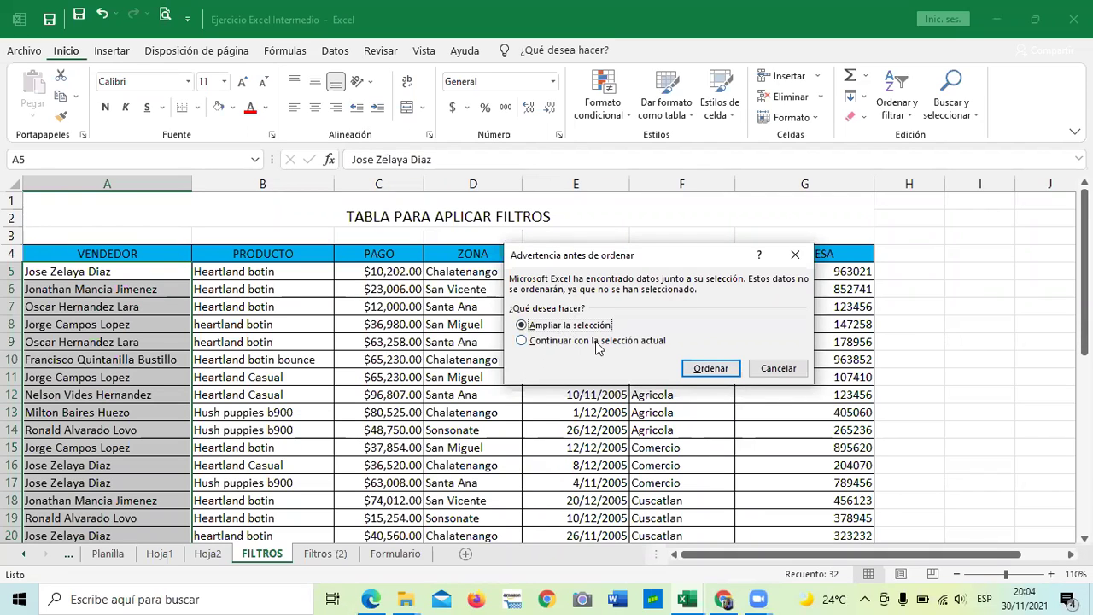
pyautogui.click(719, 368)
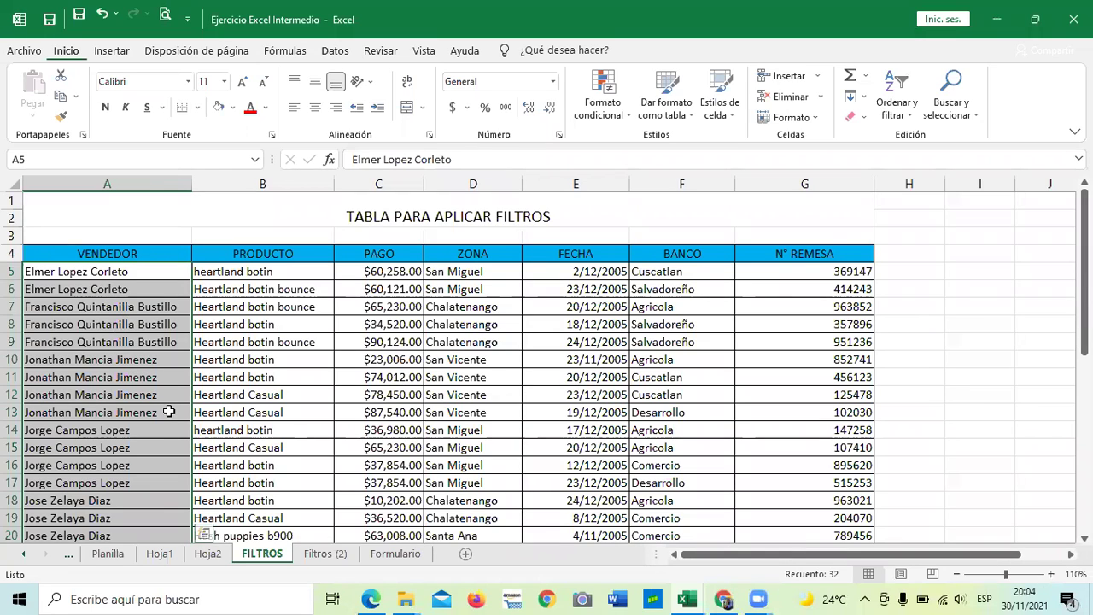
# Review the sorted table, checking the full record in row 10 and the product in row 18
pyautogui.scroll(-5, 169, 411)
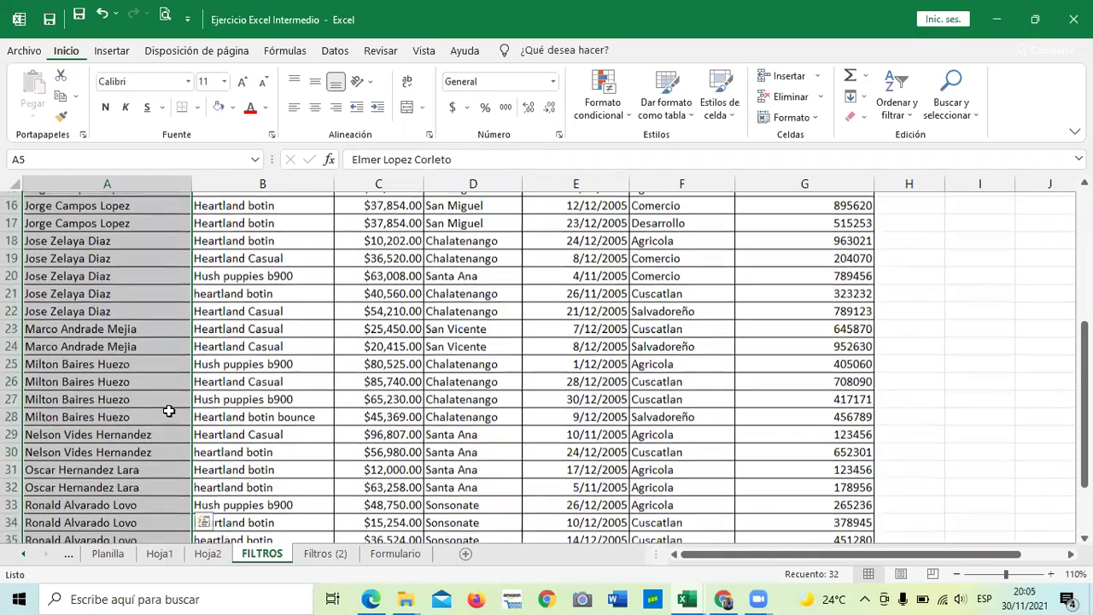
pyautogui.scroll(3, 167, 406)
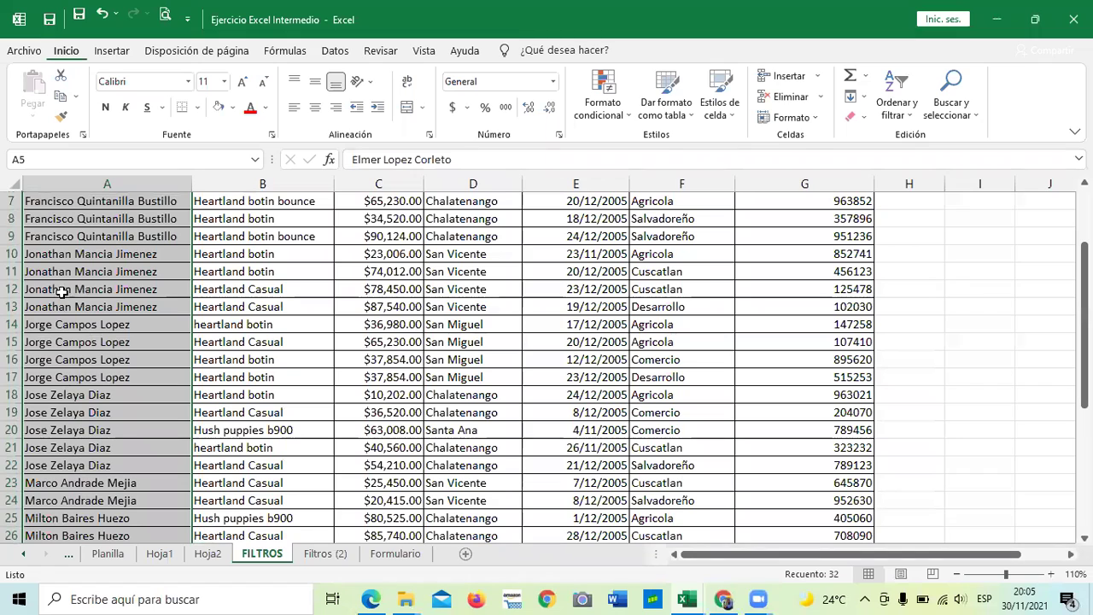
pyautogui.click(12, 253)
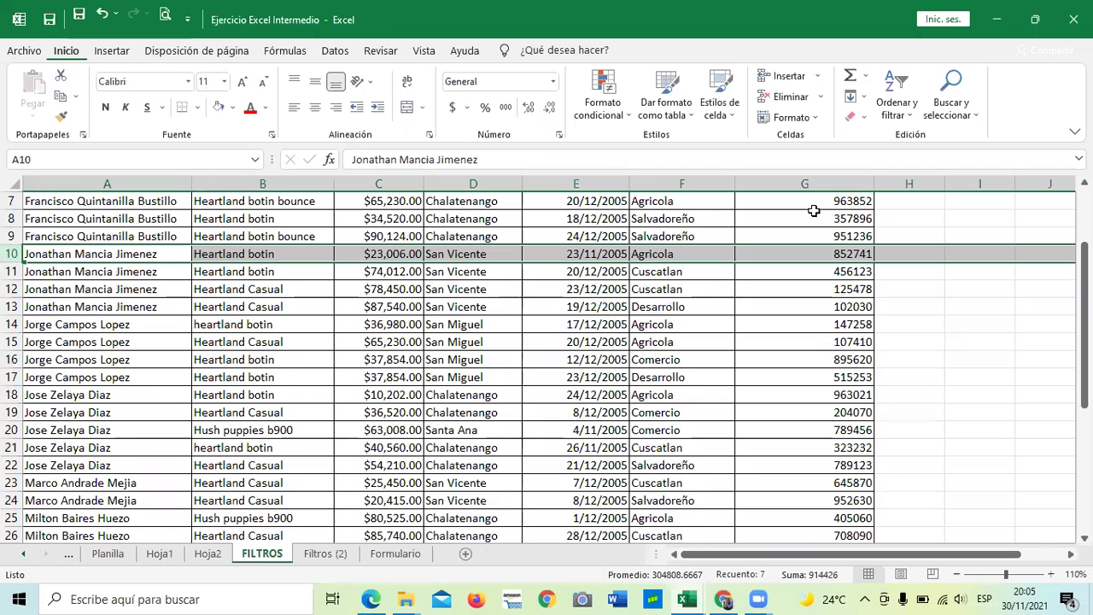
pyautogui.click(248, 395)
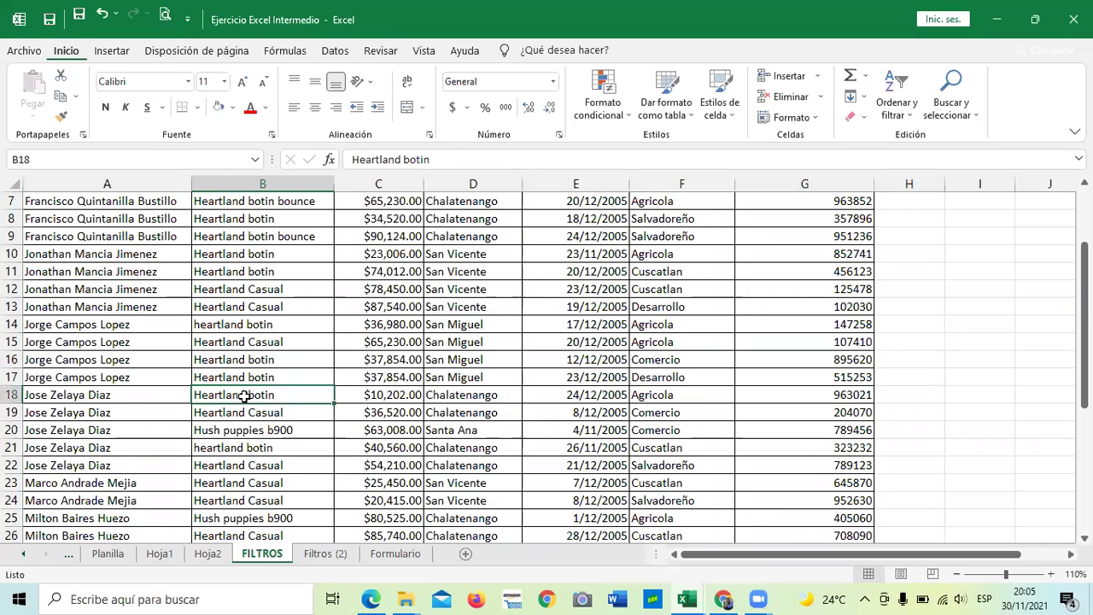
pyautogui.scroll(2, 316, 393)
pyautogui.scroll(-2, 316, 392)
pyautogui.scroll(2, 300, 377)
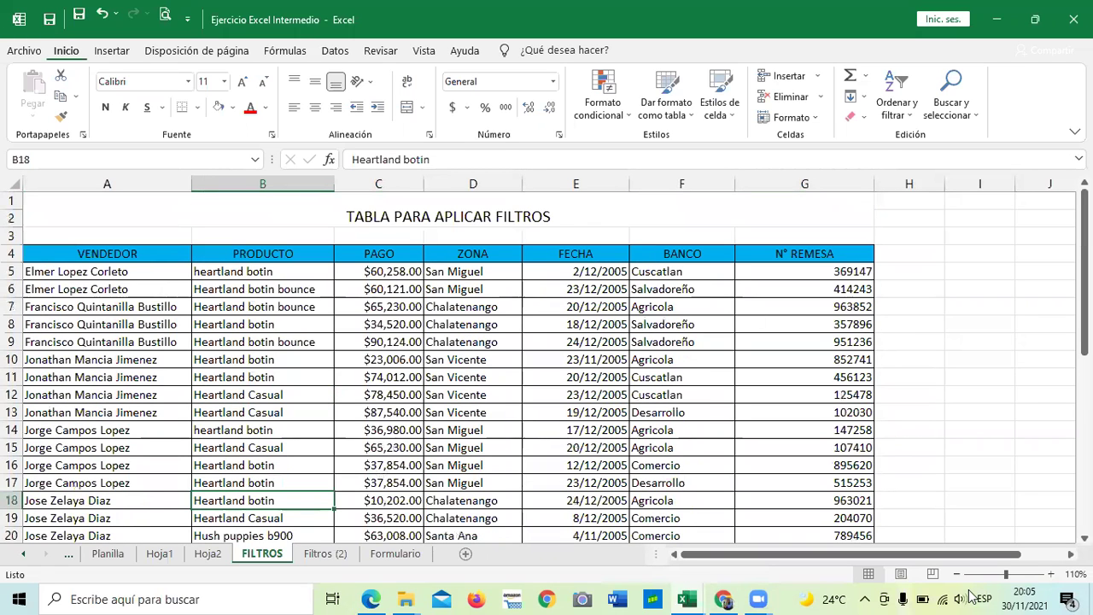
# Undo the last A to Z sort of the FILTROS table and clear the range selection
pyautogui.click(101, 13)
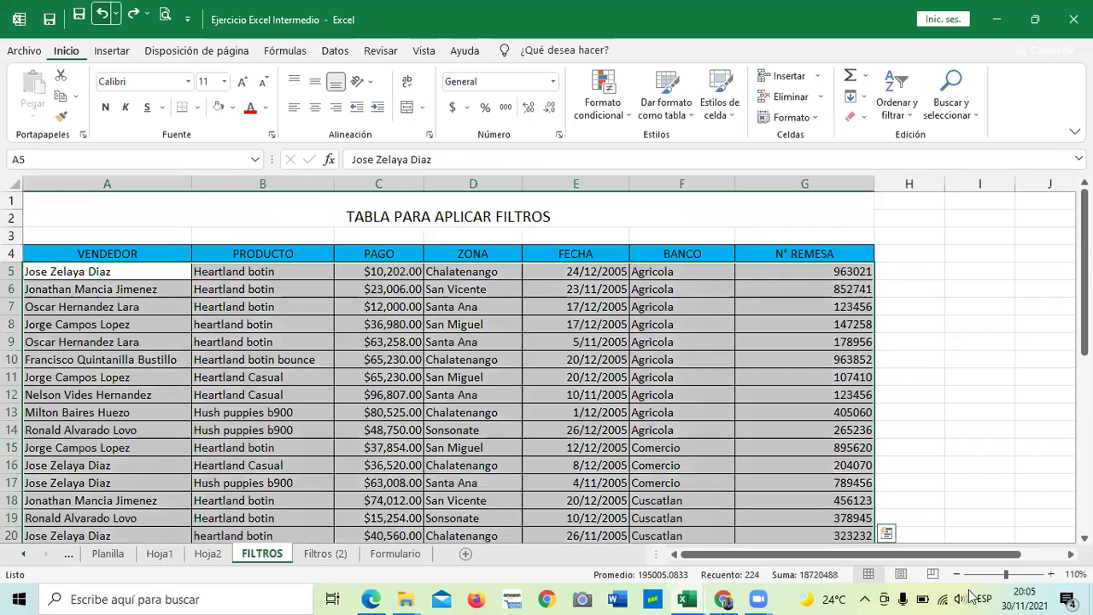
pyautogui.click(407, 433)
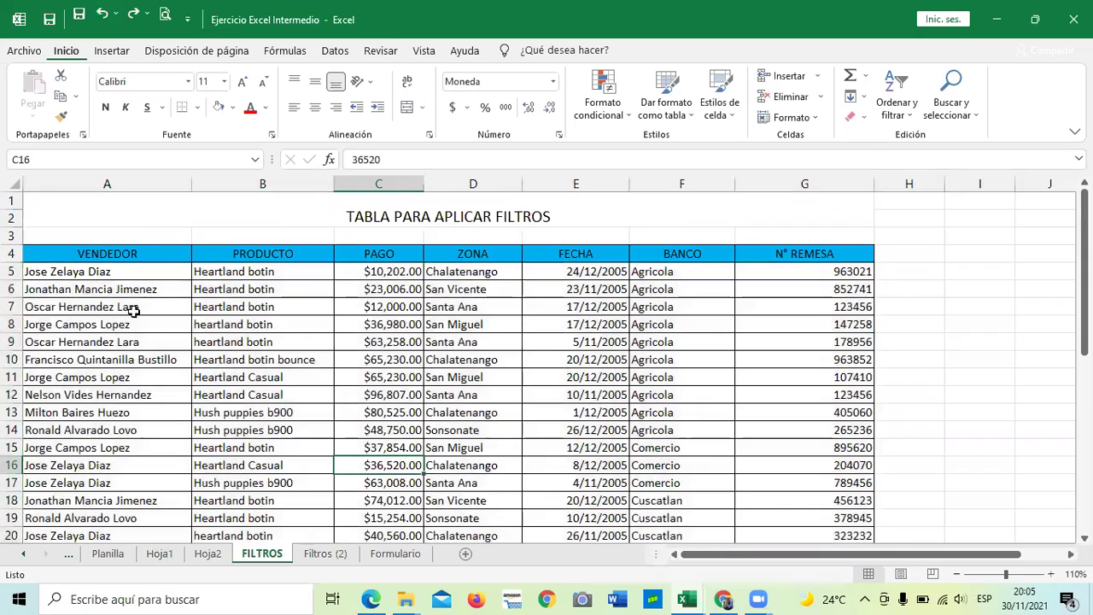
# Sort only the VENDEDOR range A5:A36 from A to Z, continuing with the current selection so the adjacent columns are left out
pyautogui.moveTo(119, 273); pyautogui.dragTo(86, 501)
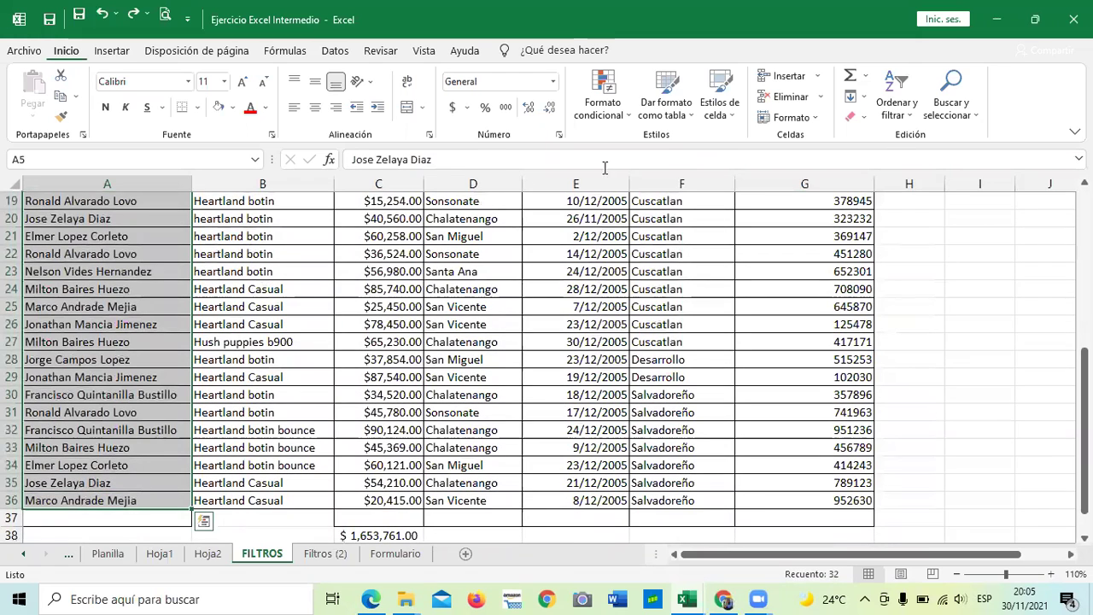
pyautogui.click(908, 112)
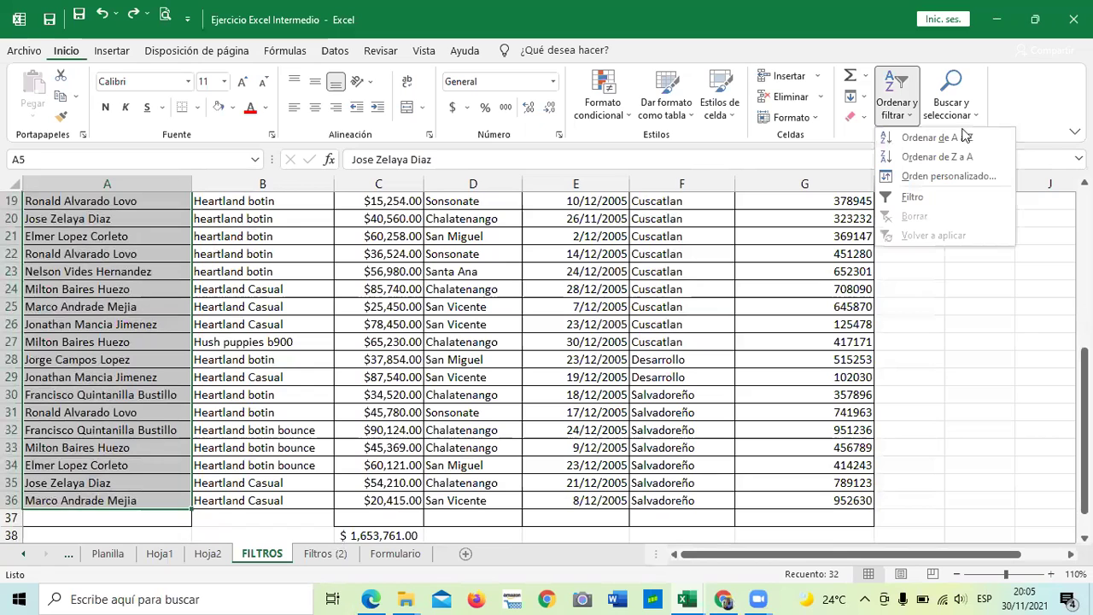
pyautogui.click(961, 137)
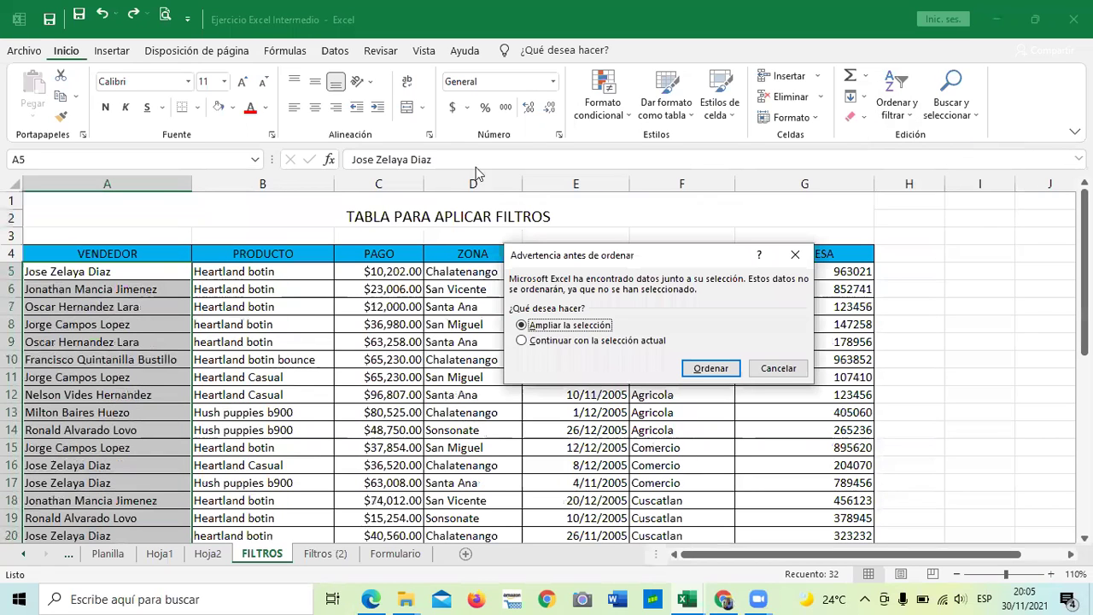
pyautogui.click(523, 342)
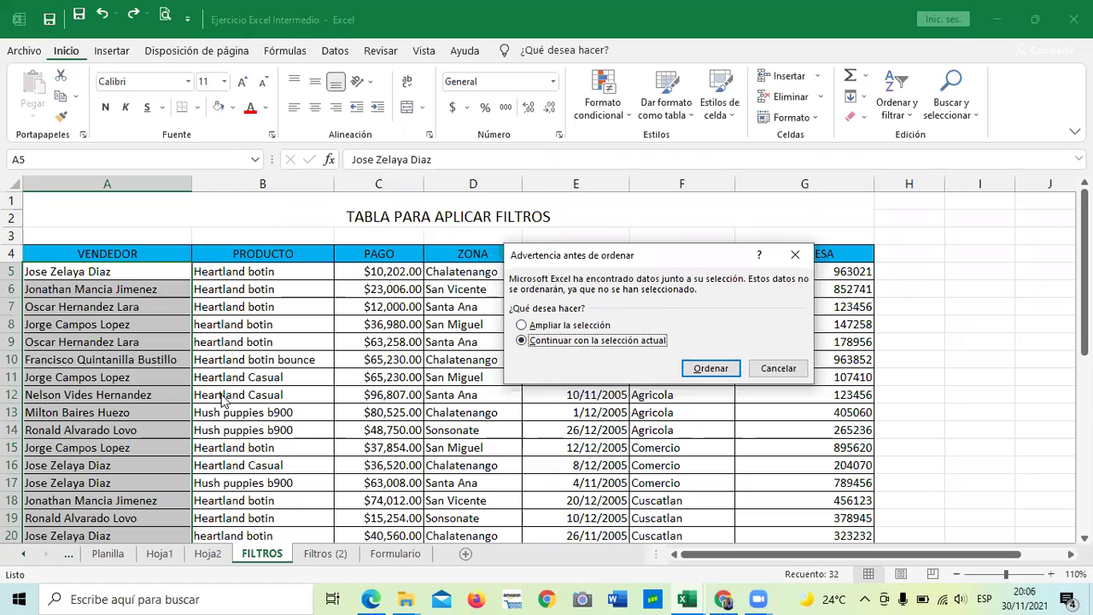
pyautogui.click(713, 368)
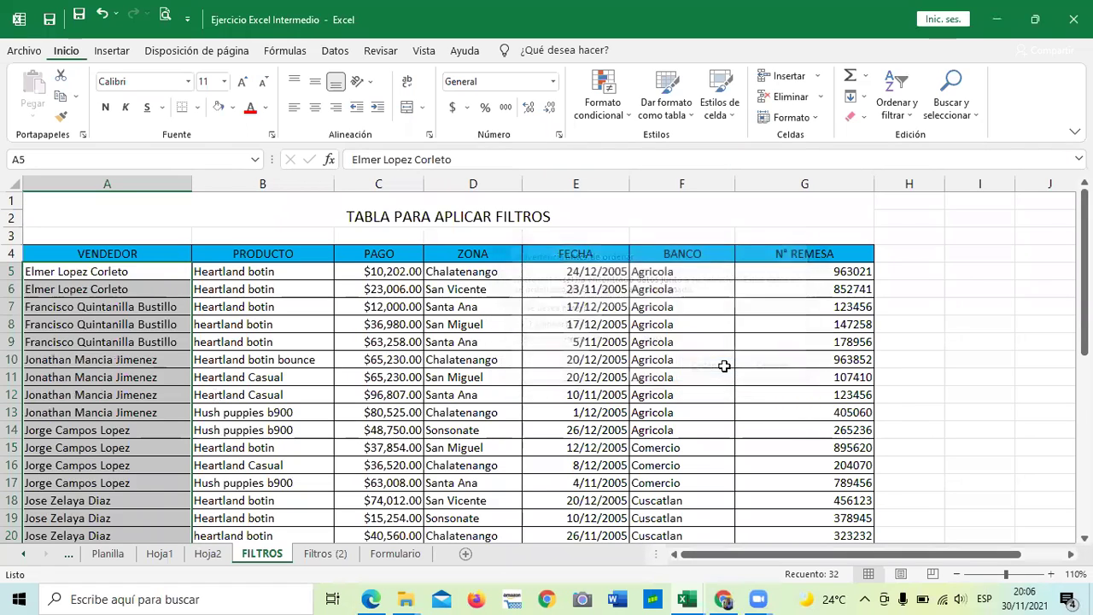
# Check the vendor cells against the payment in row 6, and undo the sort applied to the VENDEDOR column alone
pyautogui.click(156, 468)
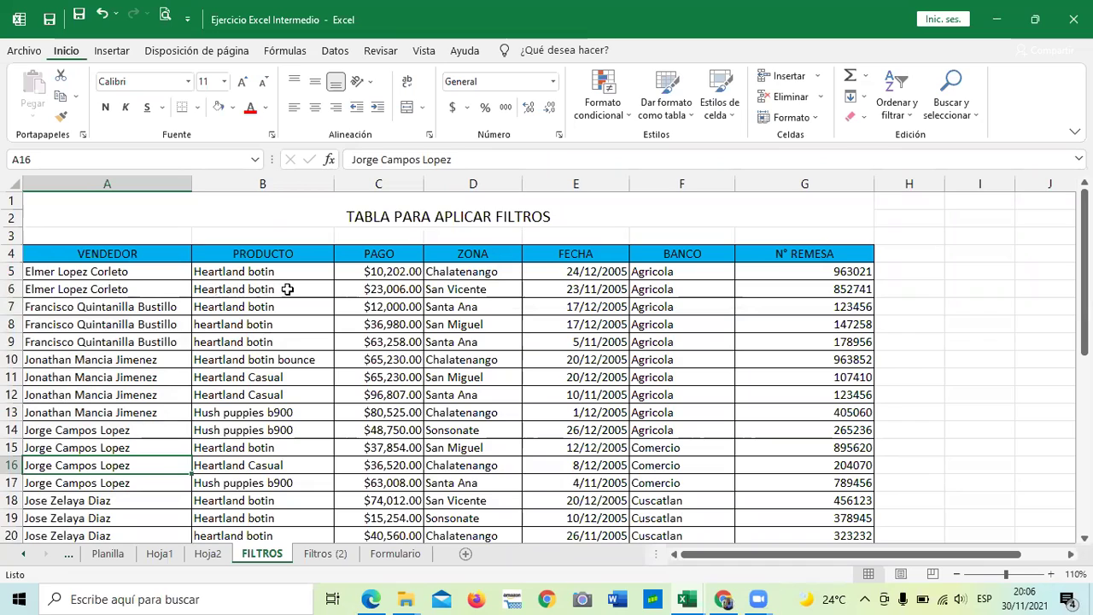
pyautogui.click(363, 291)
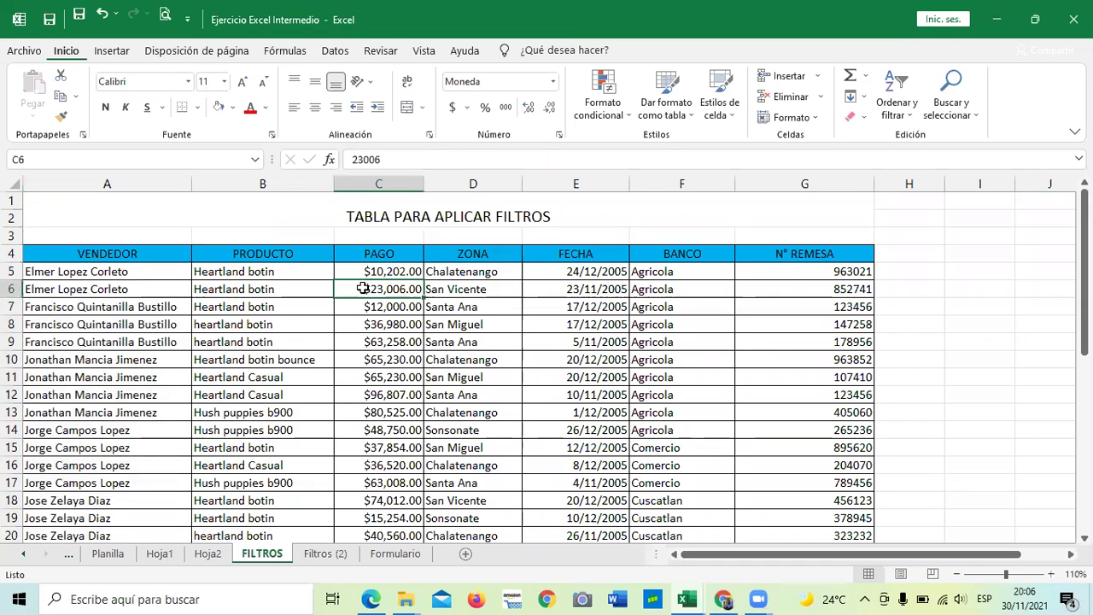
pyautogui.click(60, 359)
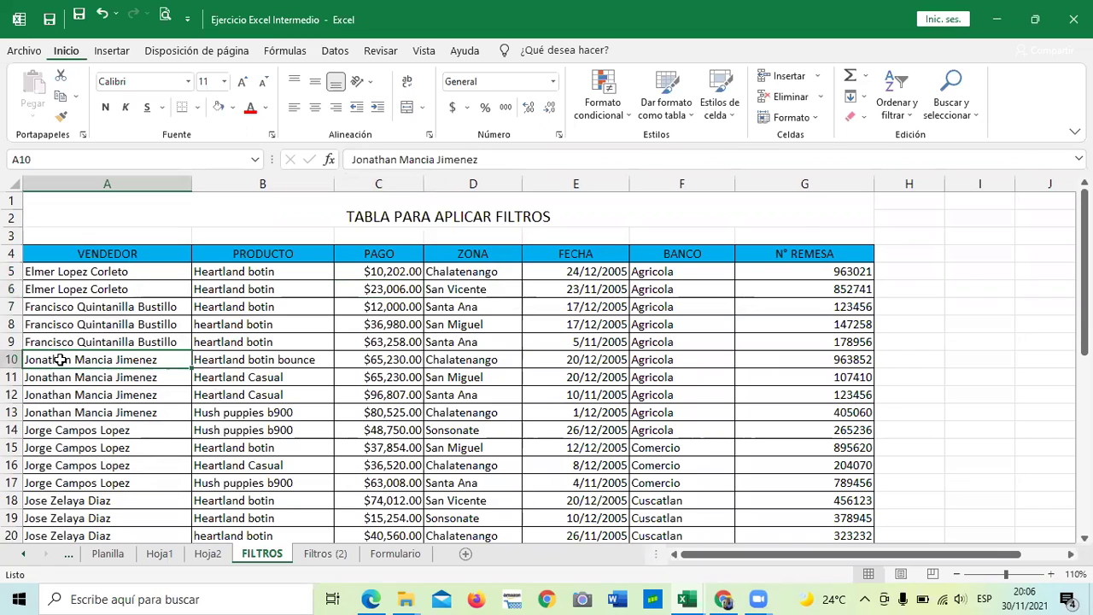
pyautogui.hotkey('ctrl', 'z')
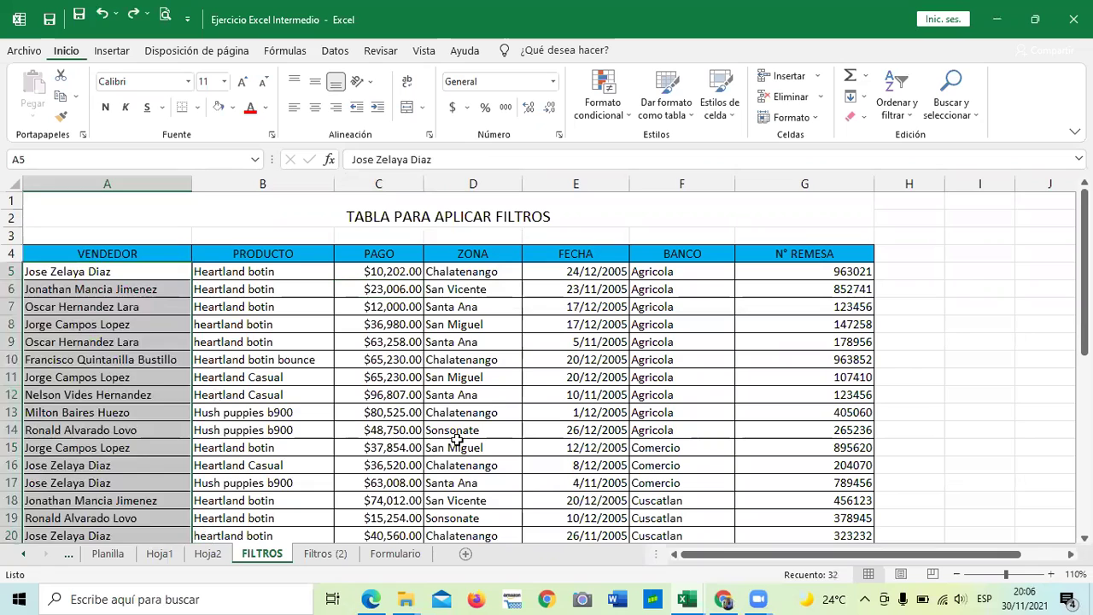
pyautogui.click(450, 446)
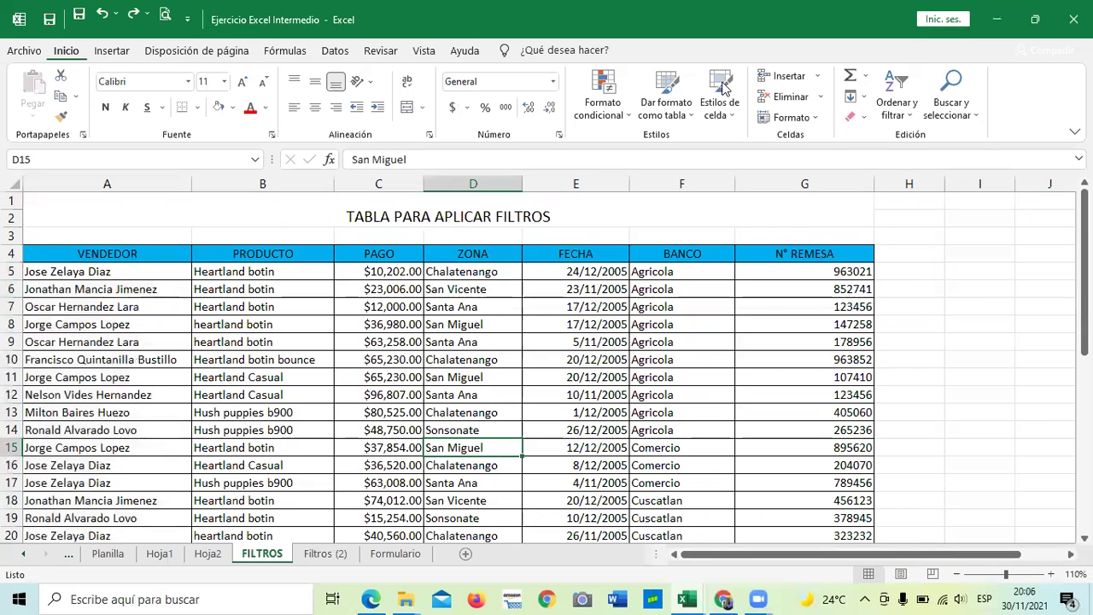
# Select the vendors in A5:A36 and sort them from A to Z again, expanding the selection to the adjacent columns
pyautogui.moveTo(119, 273); pyautogui.dragTo(151, 395)
pyautogui.moveTo(153, 596); pyautogui.dragTo(148, 504)
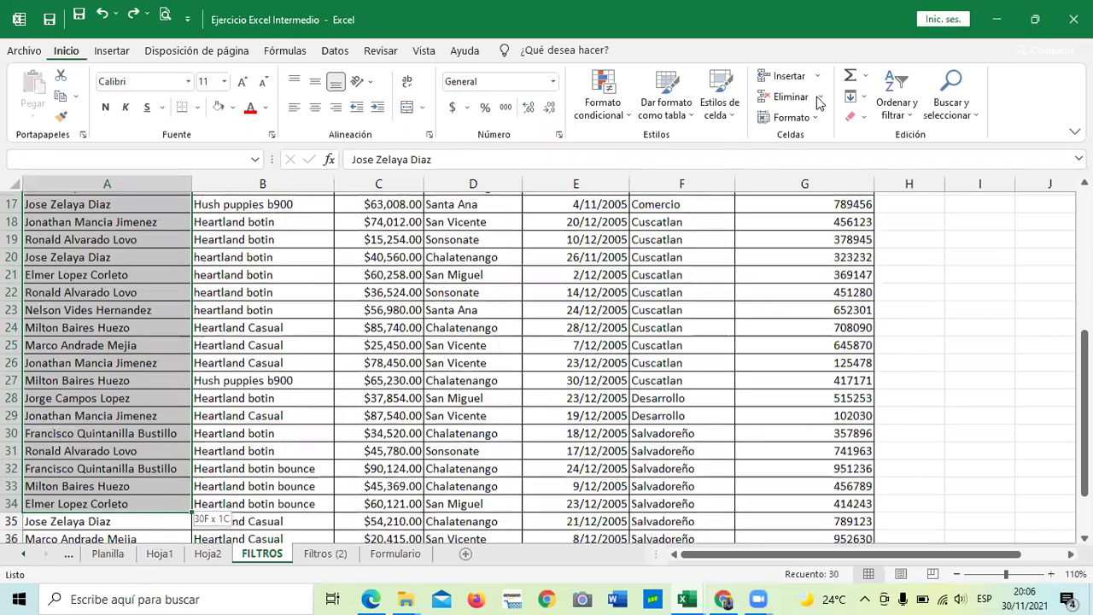
pyautogui.click(896, 95)
pyautogui.click(959, 143)
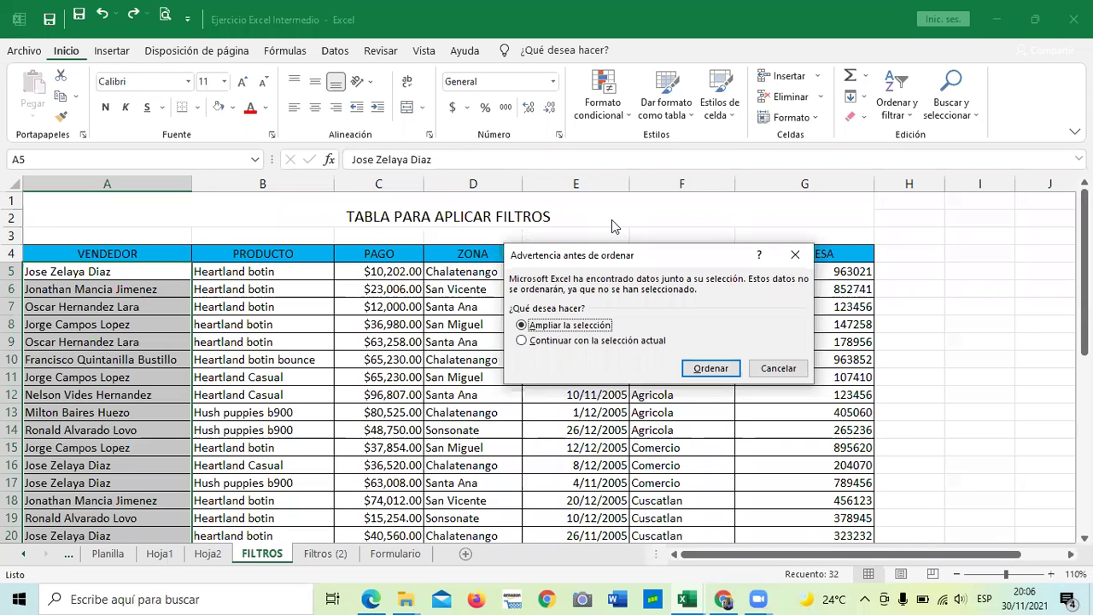
pyautogui.click(716, 369)
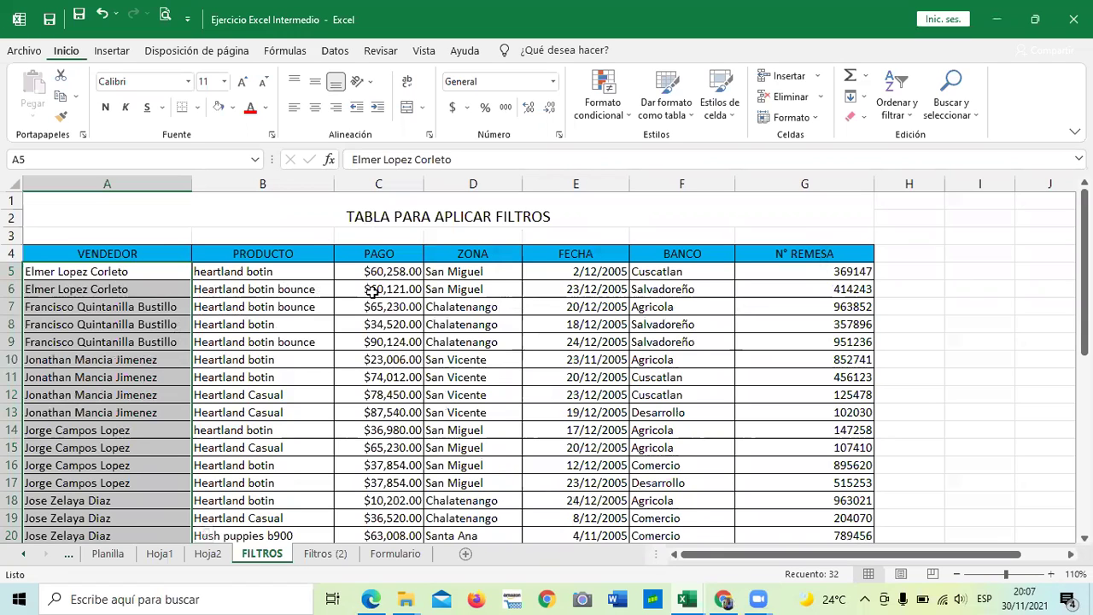
# Review the vendor-sorted records, and undo the expanded sort to restore the table's original order
pyautogui.scroll(-1, 373, 291)
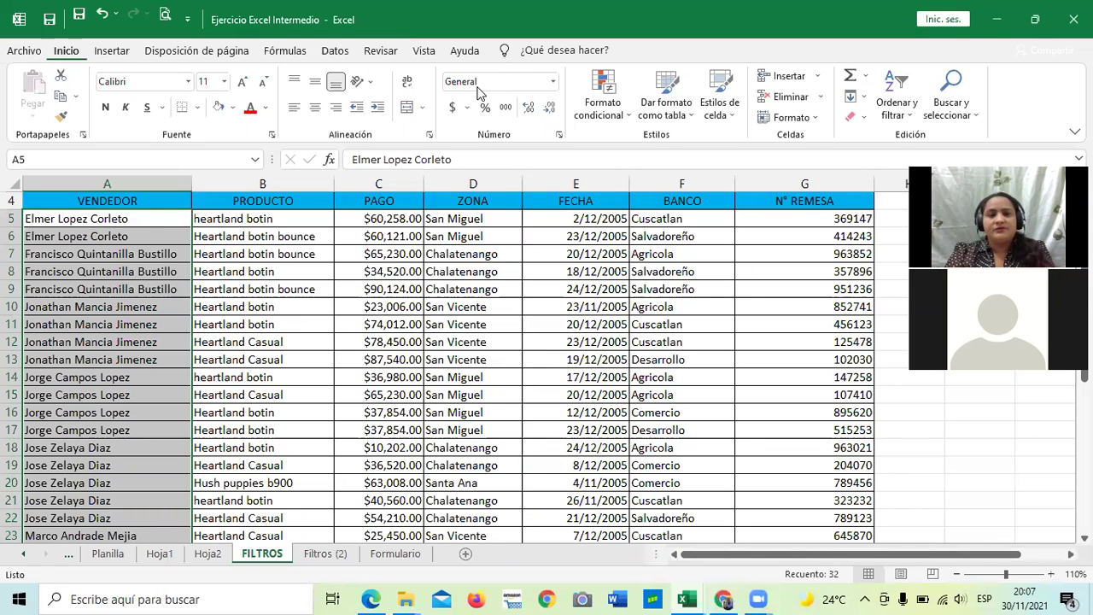
pyautogui.click(882, 234)
pyautogui.scroll(1, 391, 295)
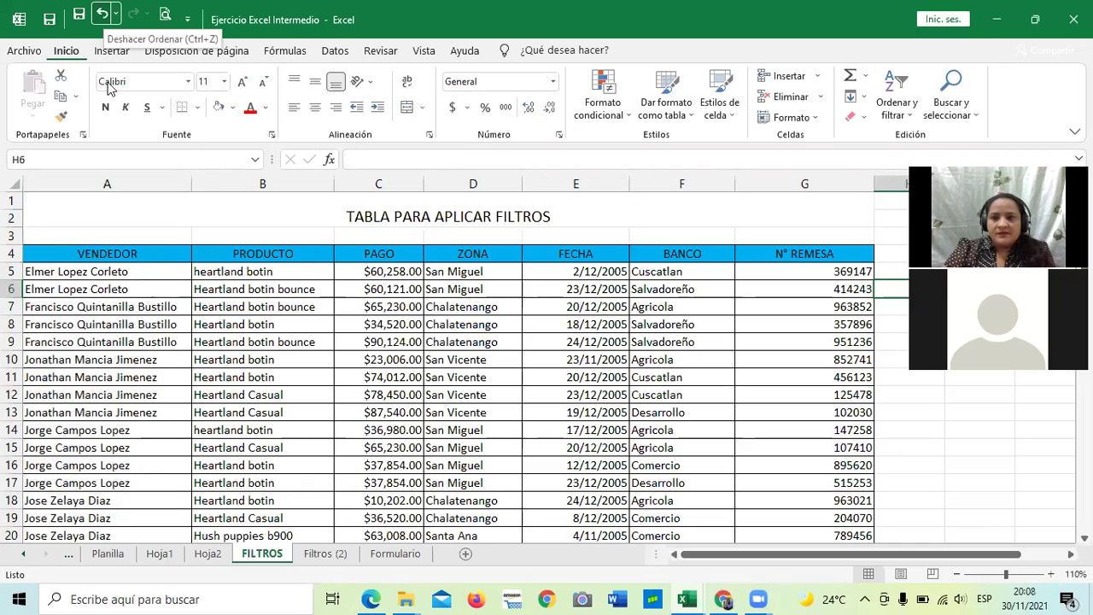
pyautogui.hotkey('ctrl', 'z')
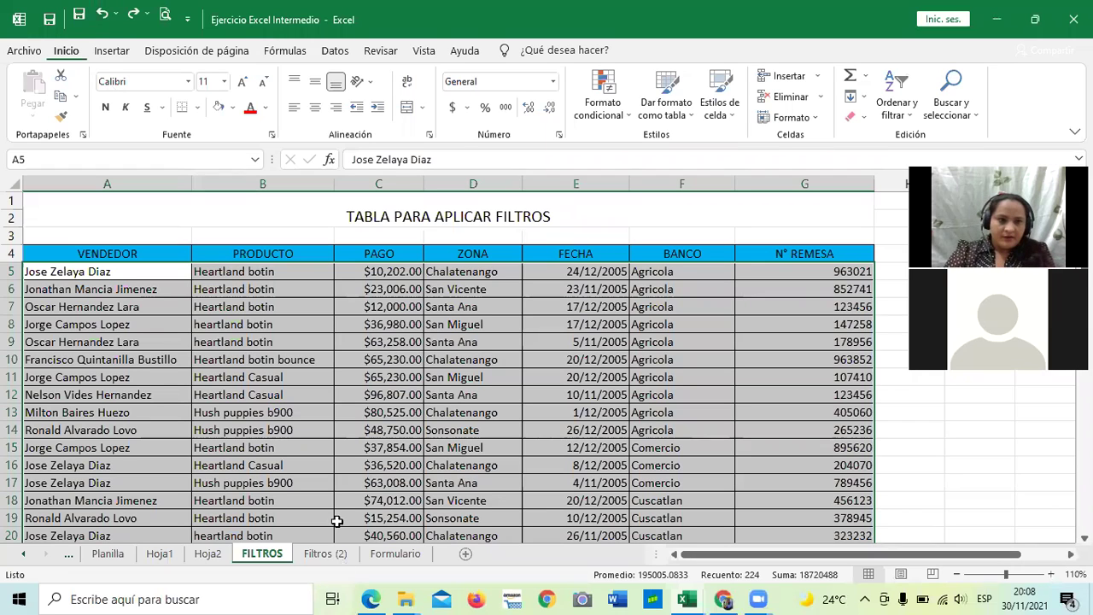
pyautogui.click(589, 215)
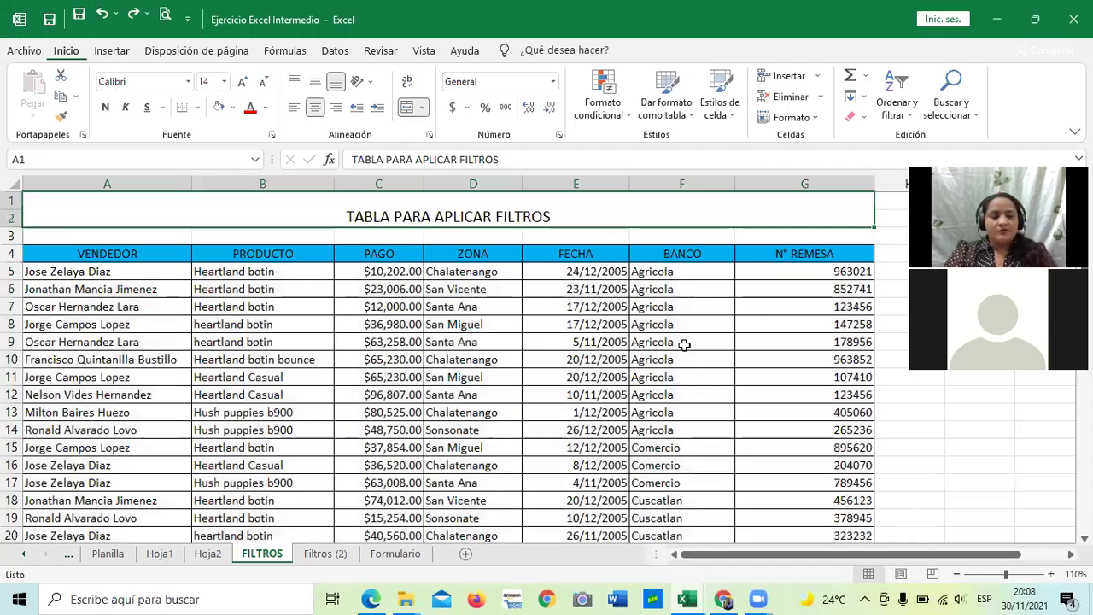
# Examine the unsorted records of the FILTROS table down to the cells below its last row
pyautogui.scroll(-5, 681, 339)
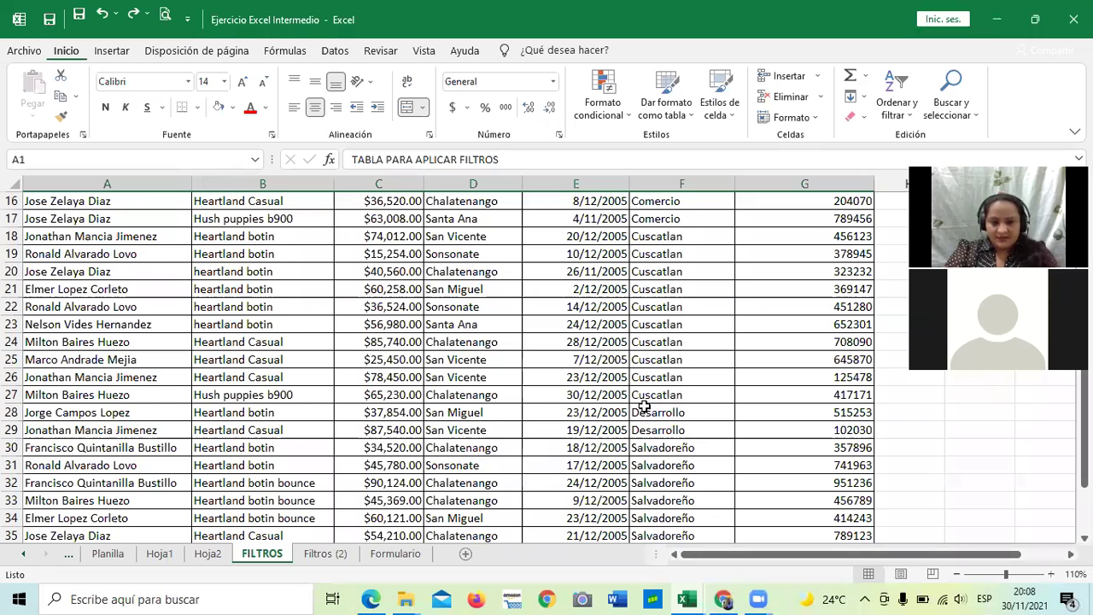
pyautogui.scroll(-1, 642, 407)
pyautogui.scroll(1, 628, 379)
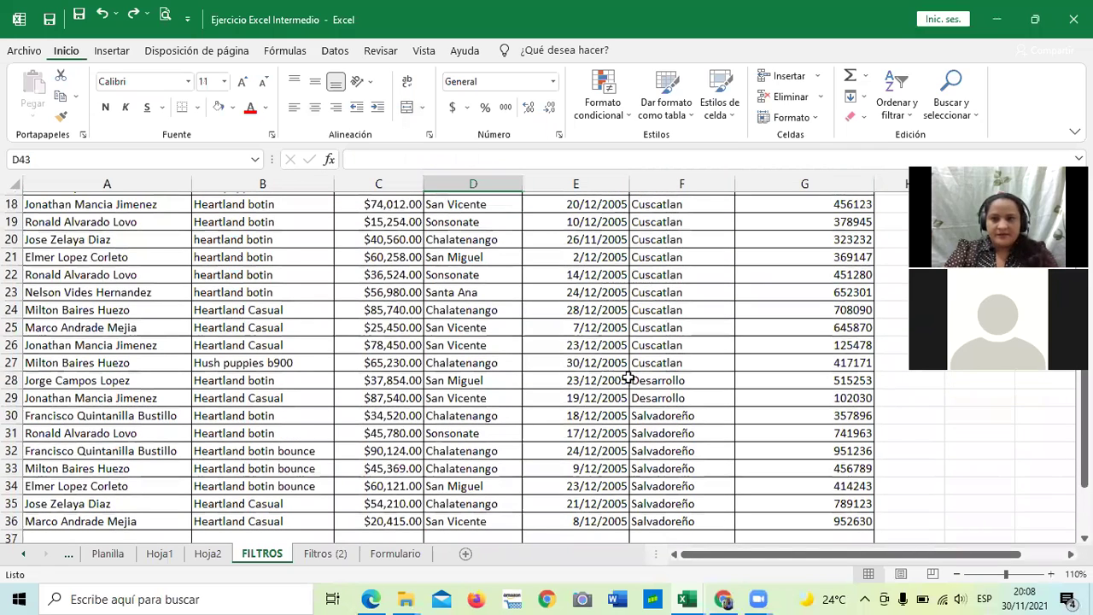
pyautogui.scroll(5, 628, 380)
pyautogui.scroll(1, 628, 376)
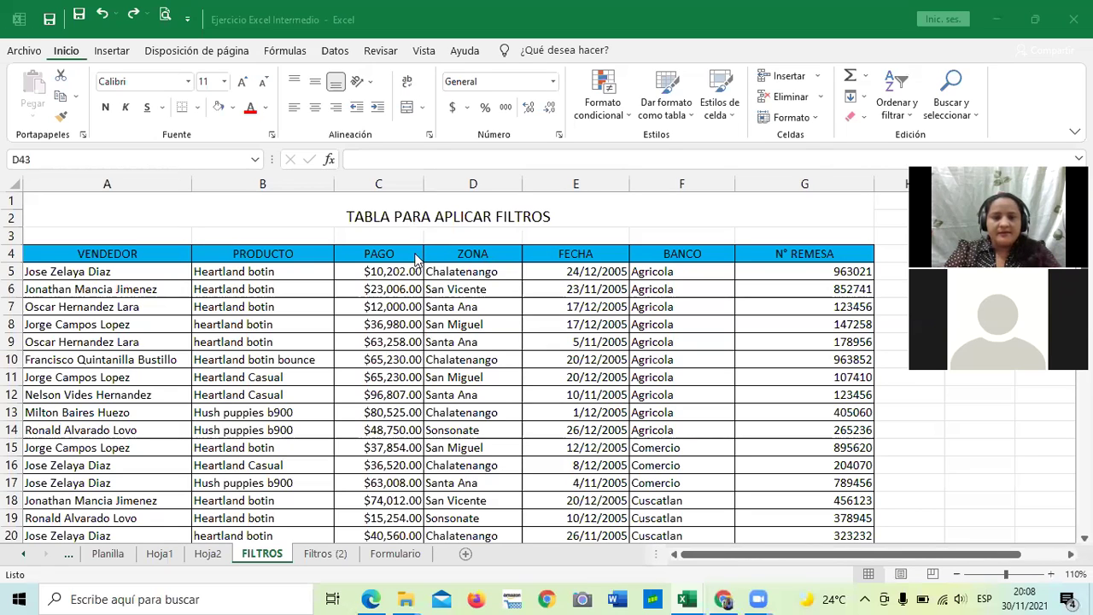
pyautogui.scroll(-7, 570, 469)
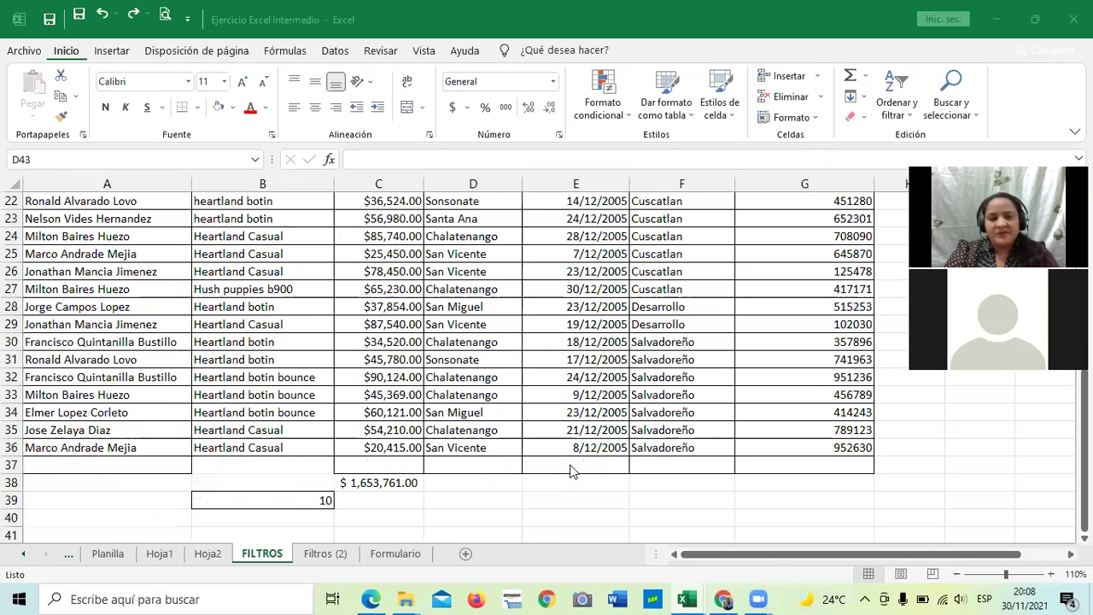
pyautogui.scroll(3, 569, 496)
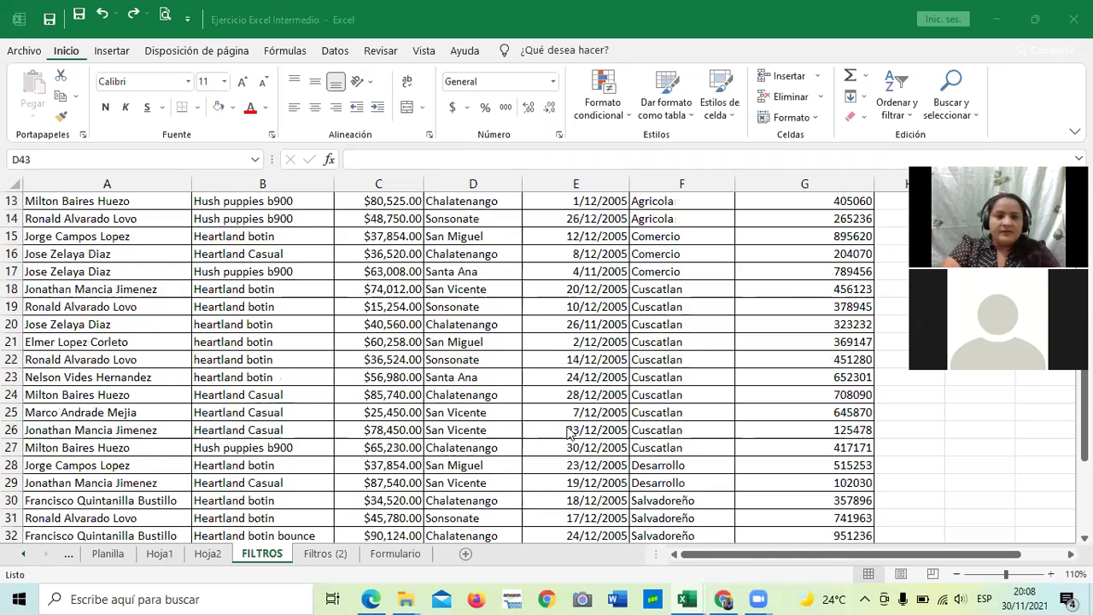
pyautogui.scroll(4, 571, 433)
# Turn on filters for the FILTROS table from a BANCO cell and view the PRODUCTO column's filter options without applying any
pyautogui.click(646, 308)
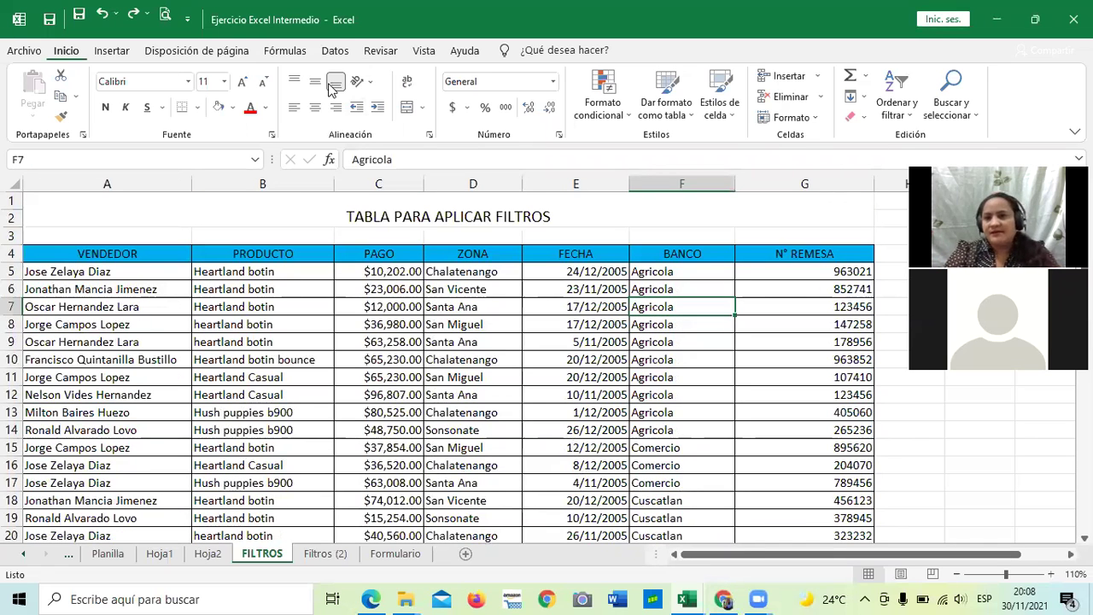
pyautogui.click(898, 89)
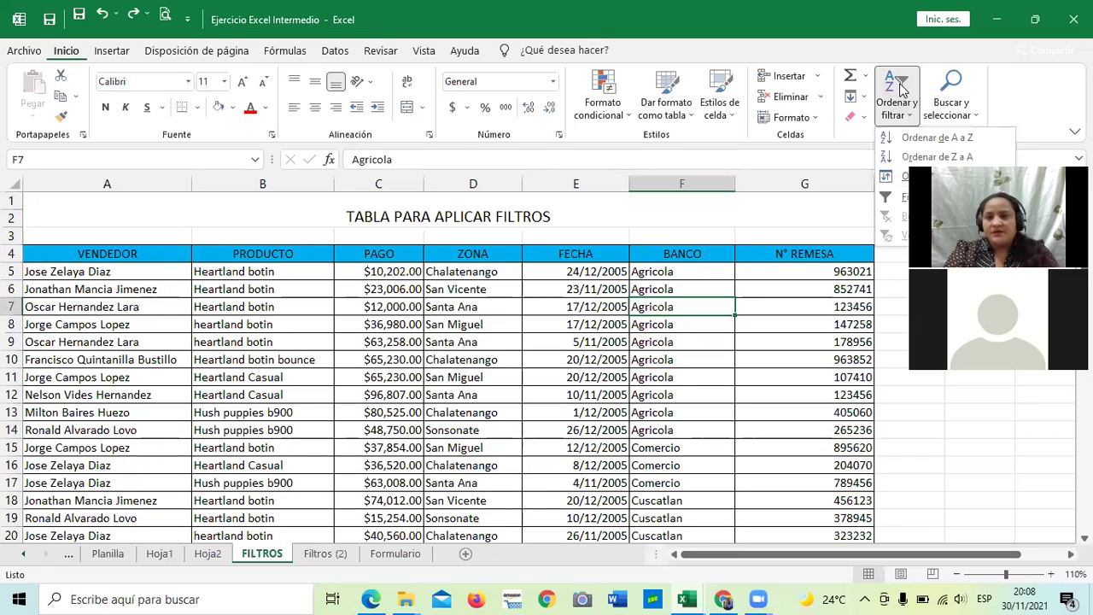
pyautogui.click(913, 196)
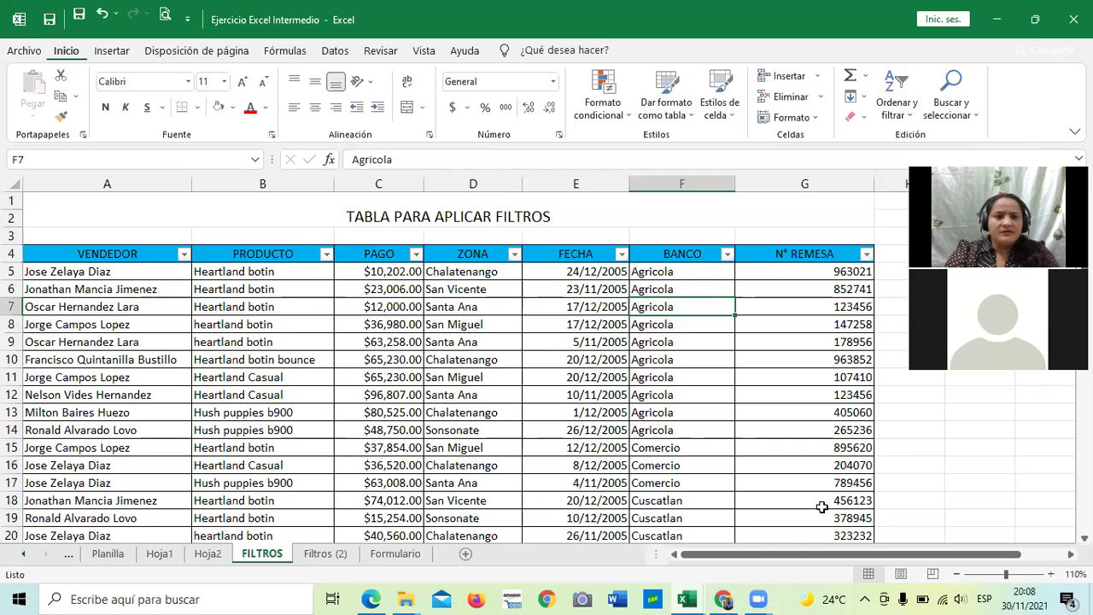
pyautogui.click(325, 254)
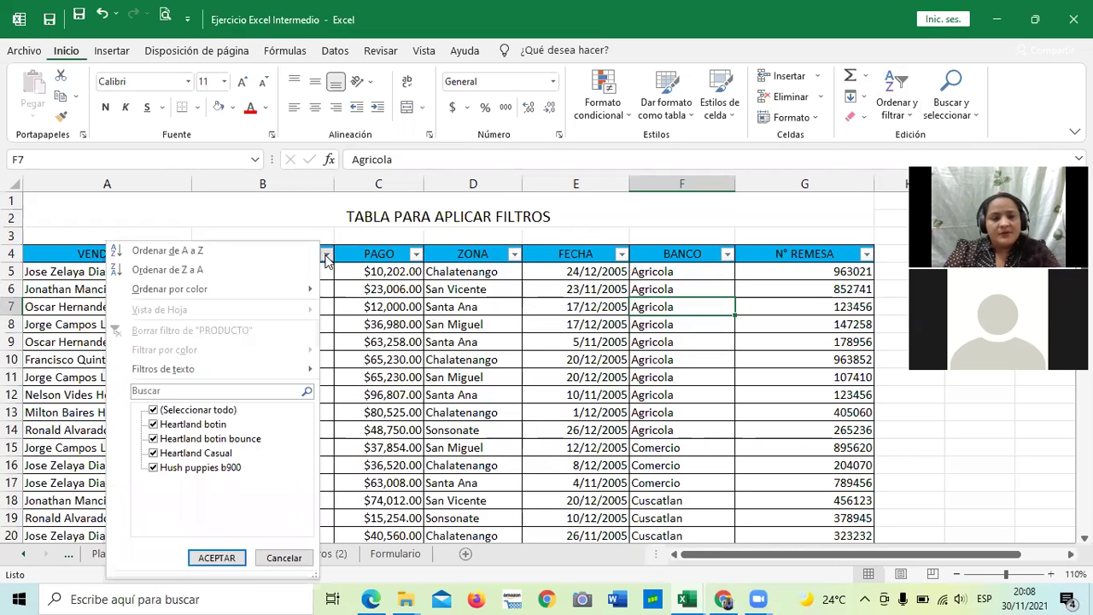
pyautogui.click(647, 227)
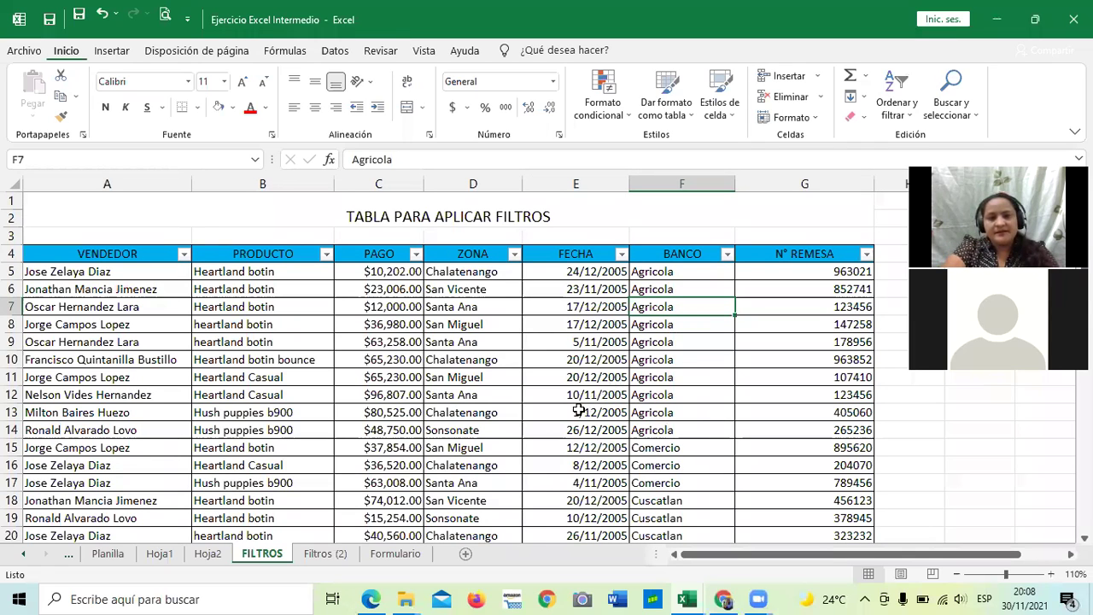
# Inspect the table's lower records, checking the BANCO entry in row 26 and the FECHA entry in row 24
pyautogui.scroll(-6, 661, 318)
pyautogui.click(662, 320)
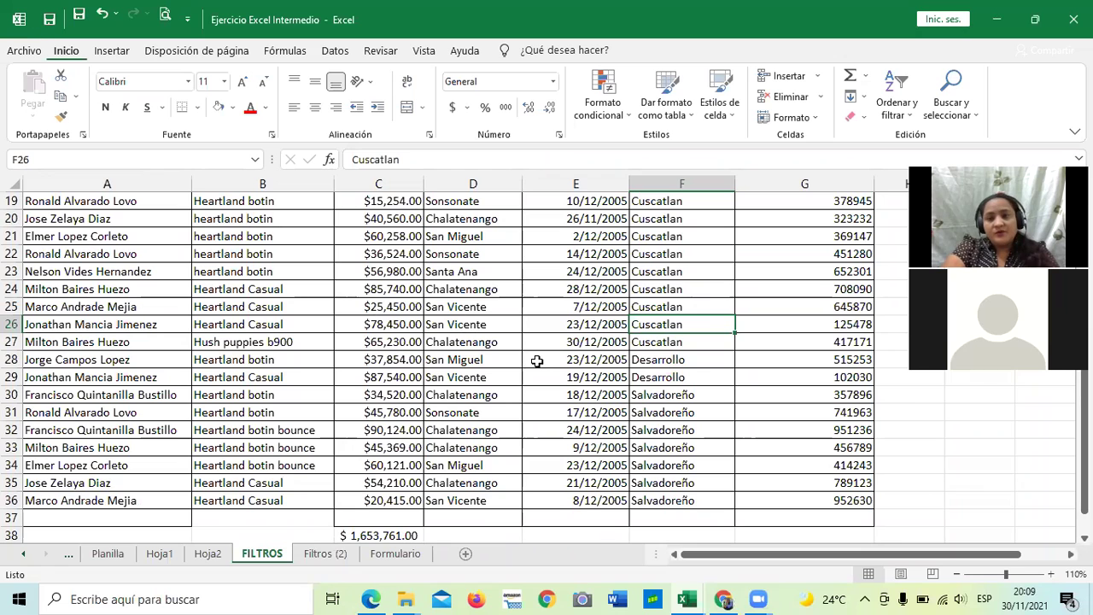
pyautogui.click(598, 292)
pyautogui.scroll(4, 579, 329)
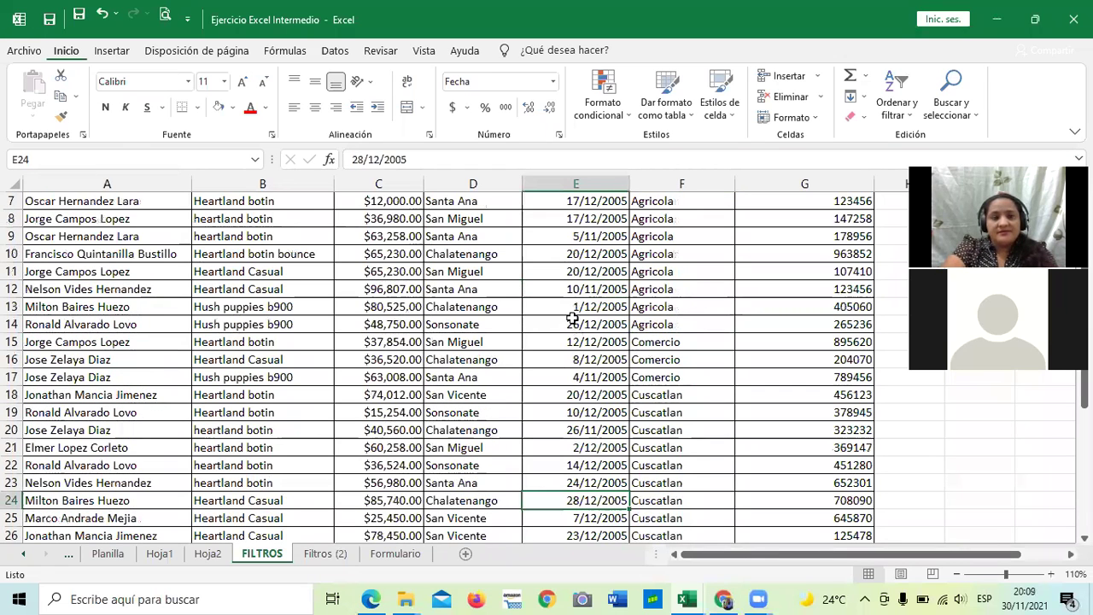
pyautogui.scroll(-2, 572, 314)
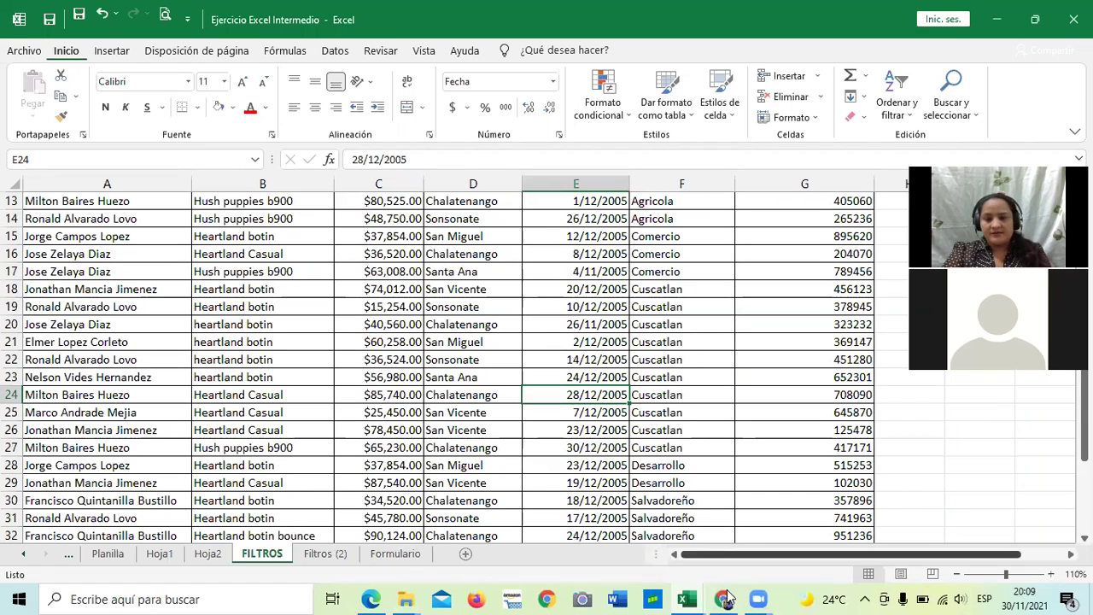
# Switch to Chrome and read the 3.5 Laboratorio questions on ascending order, the filter shortcut and activating filters
pyautogui.click(724, 598)
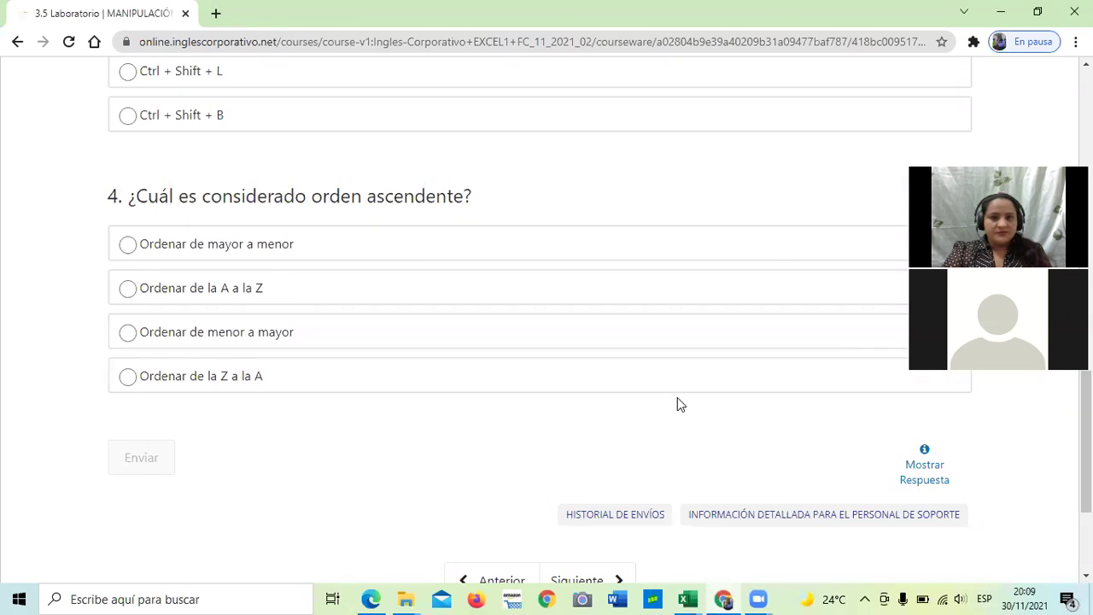
pyautogui.scroll(3, 1054, 161)
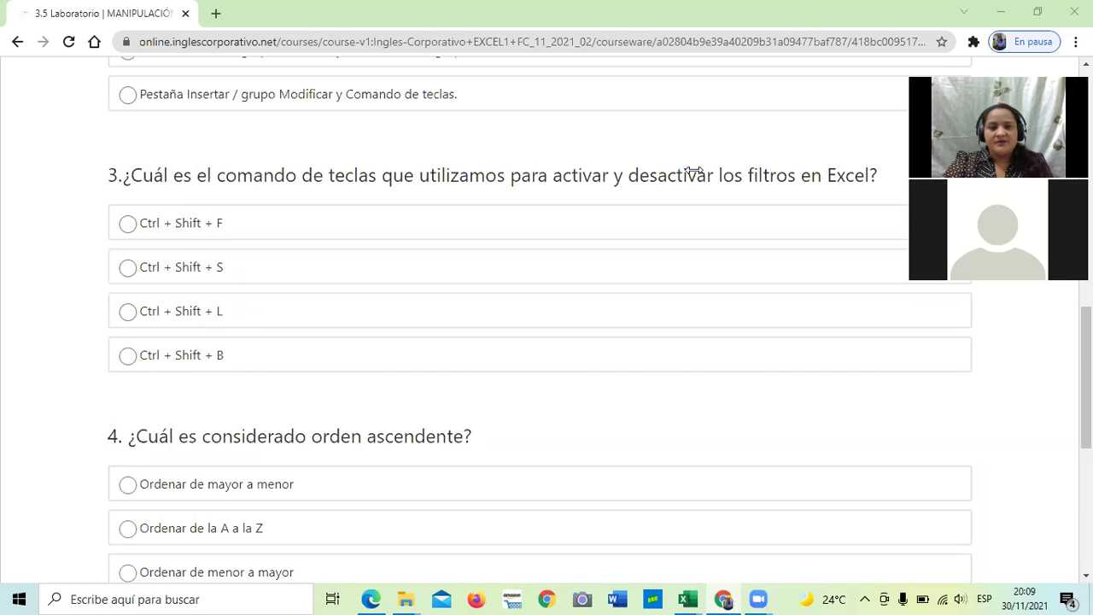
pyautogui.scroll(4, 585, 234)
pyautogui.scroll(1, 588, 237)
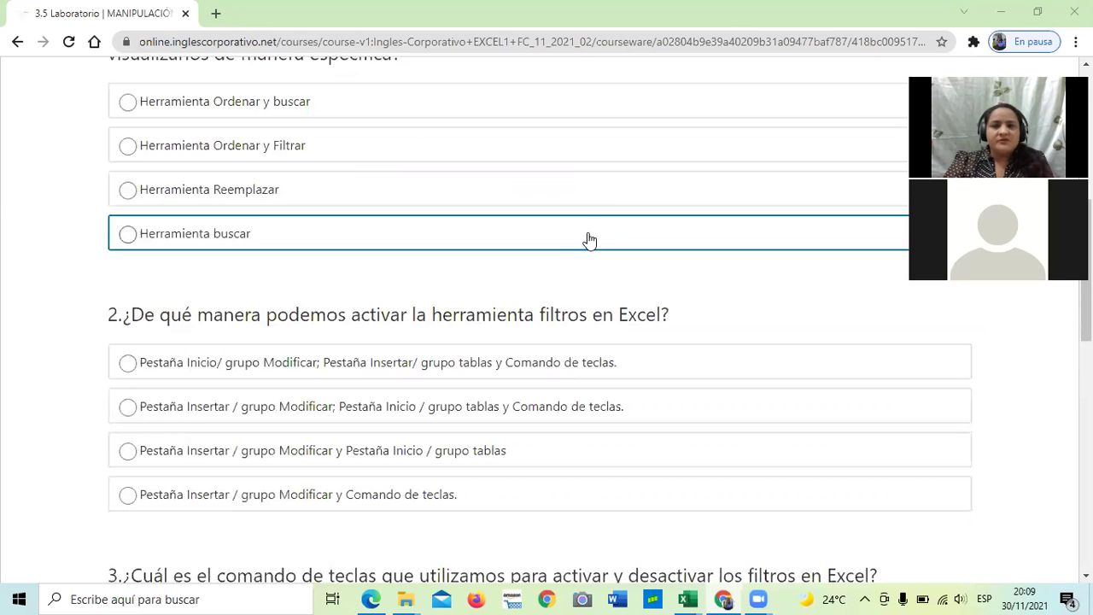
# Review the four 3.5 Laboratorio questions on sorting tools, activating filters, the filter shortcut and ascending order
pyautogui.scroll(2, 593, 244)
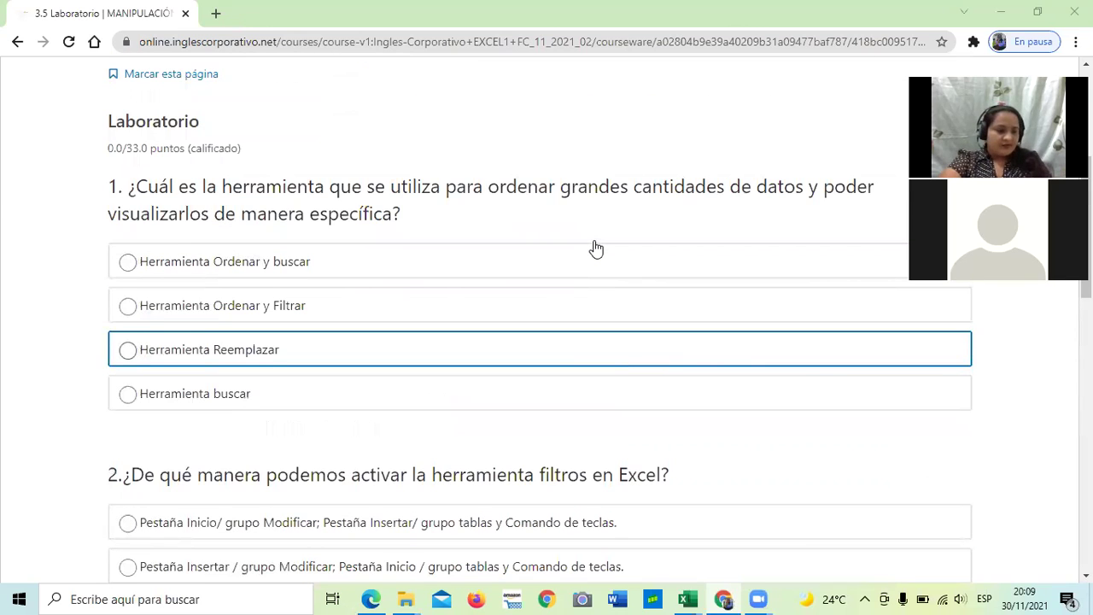
pyautogui.scroll(4, 610, 296)
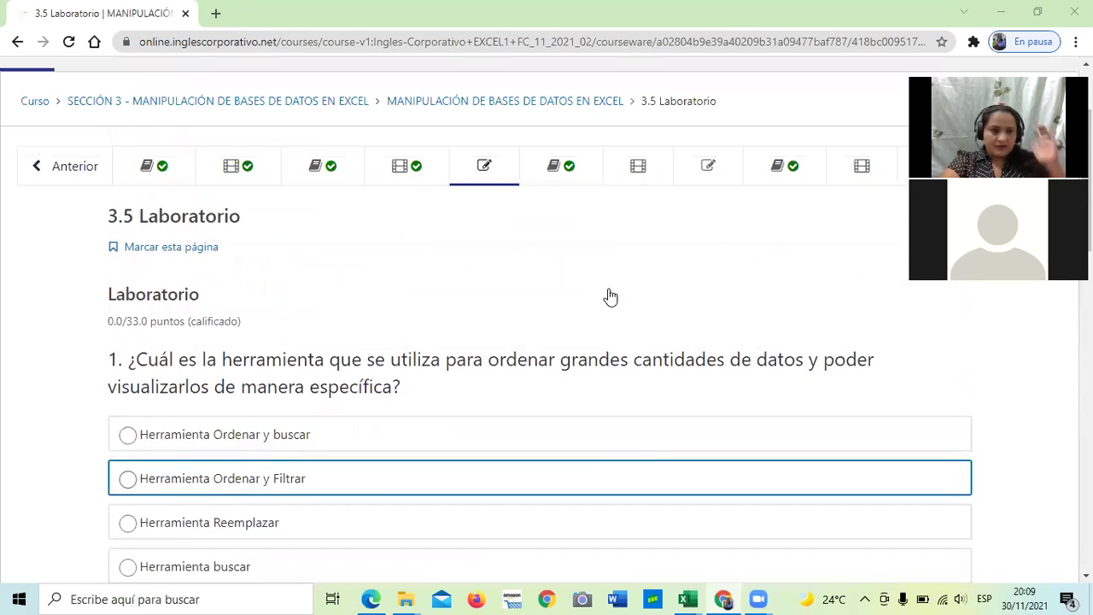
pyautogui.scroll(-3, 610, 296)
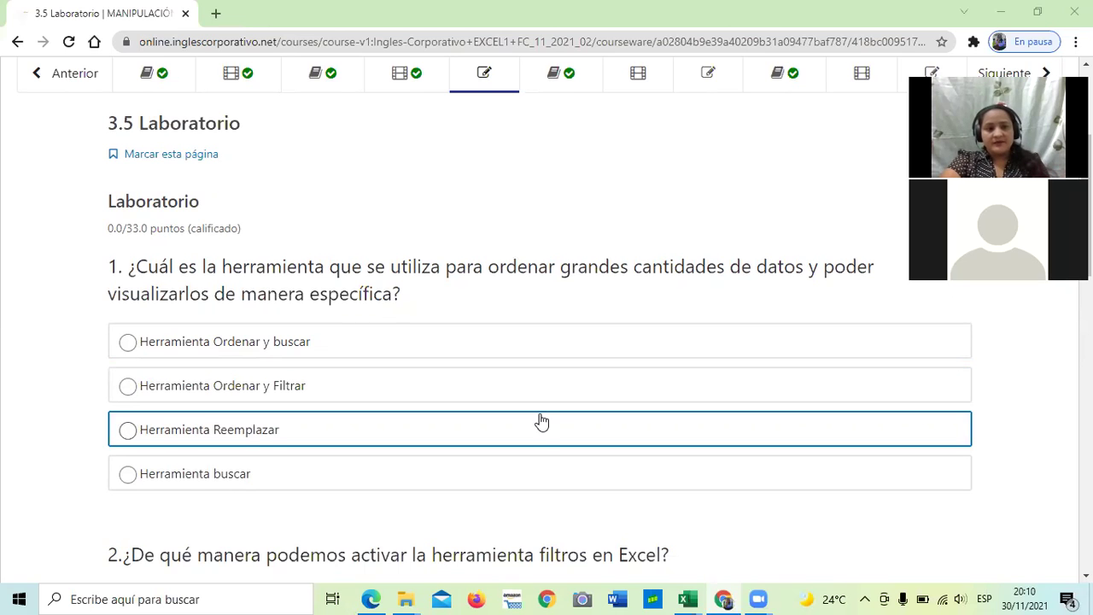
pyautogui.scroll(-5, 541, 422)
pyautogui.scroll(-5, 527, 412)
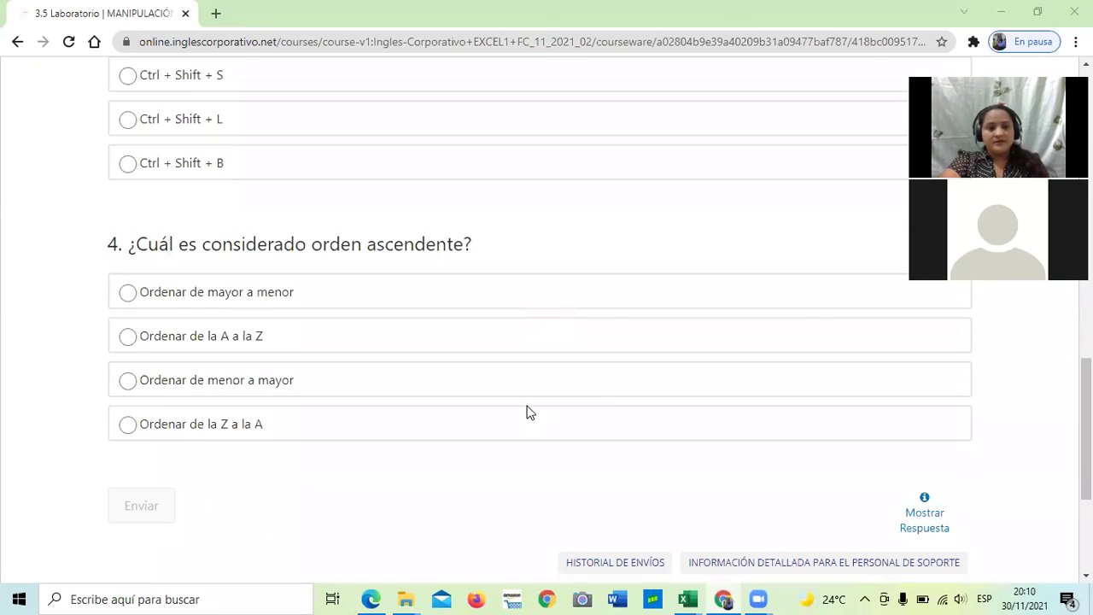
pyautogui.scroll(-1, 526, 412)
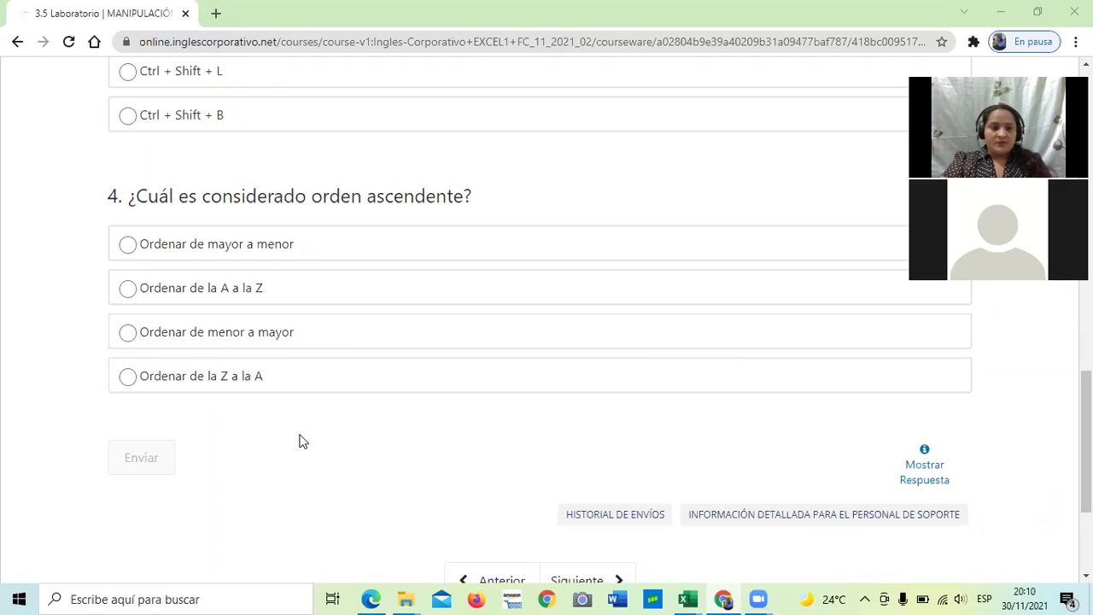
pyautogui.scroll(4, 299, 440)
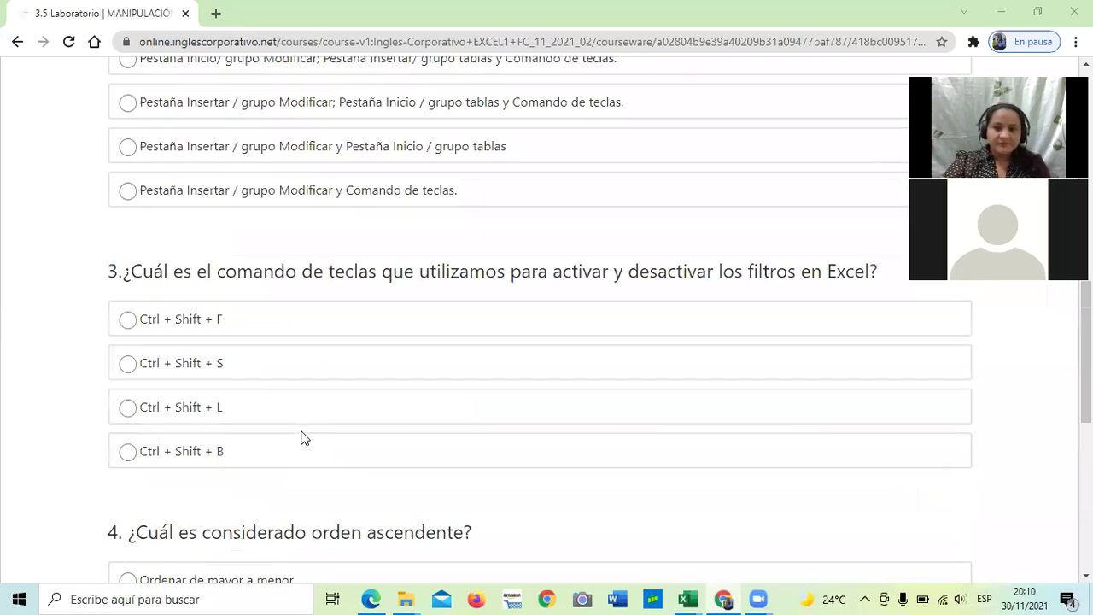
pyautogui.scroll(5, 304, 437)
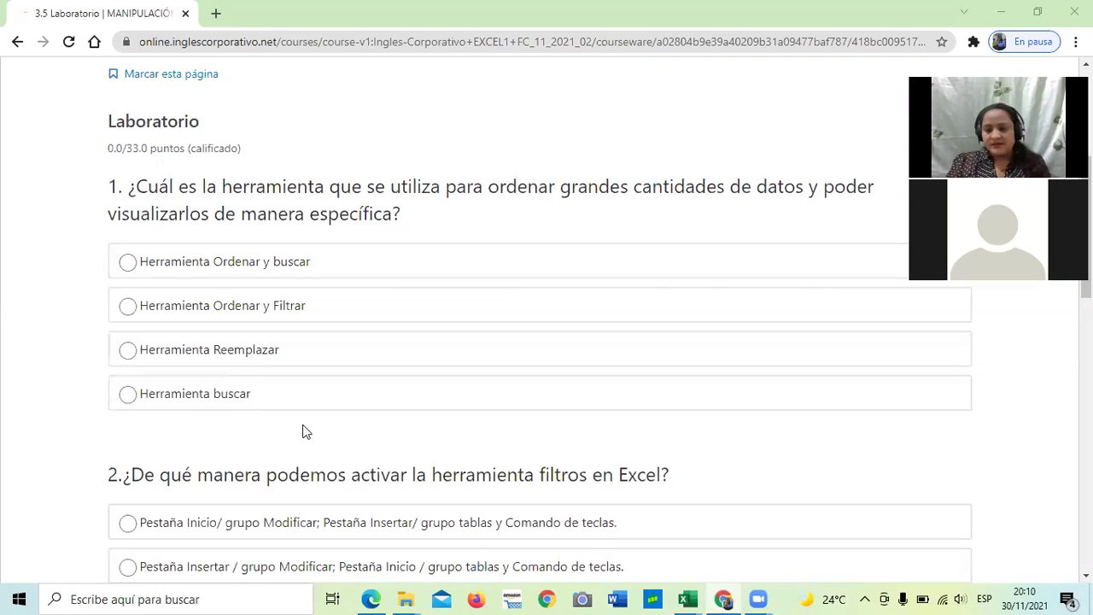
pyautogui.scroll(4, 407, 385)
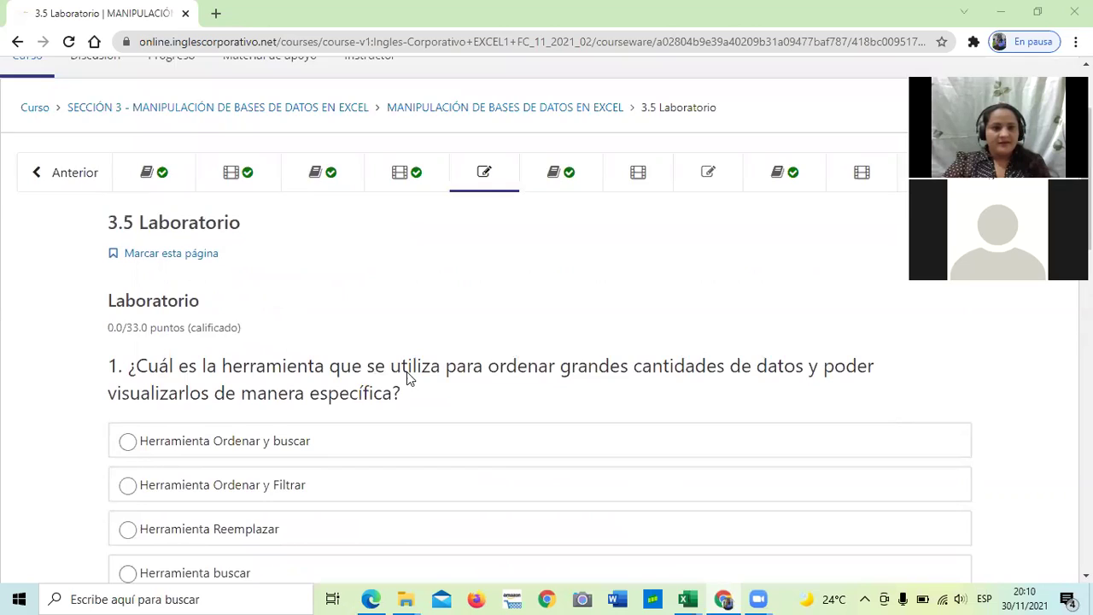
pyautogui.scroll(-2, 298, 91)
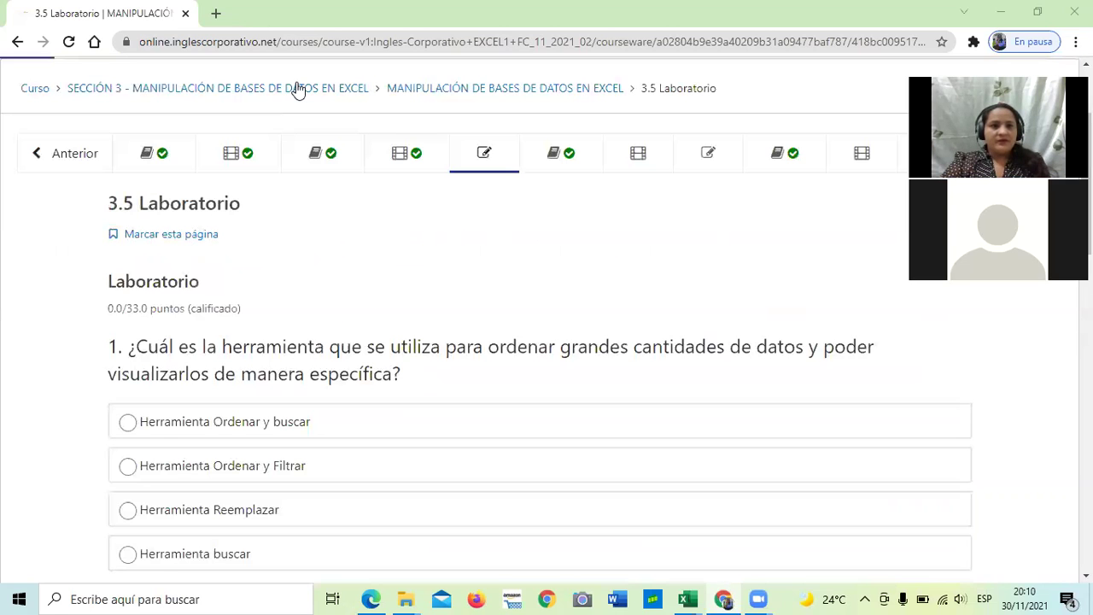
pyautogui.scroll(-1, 450, 265)
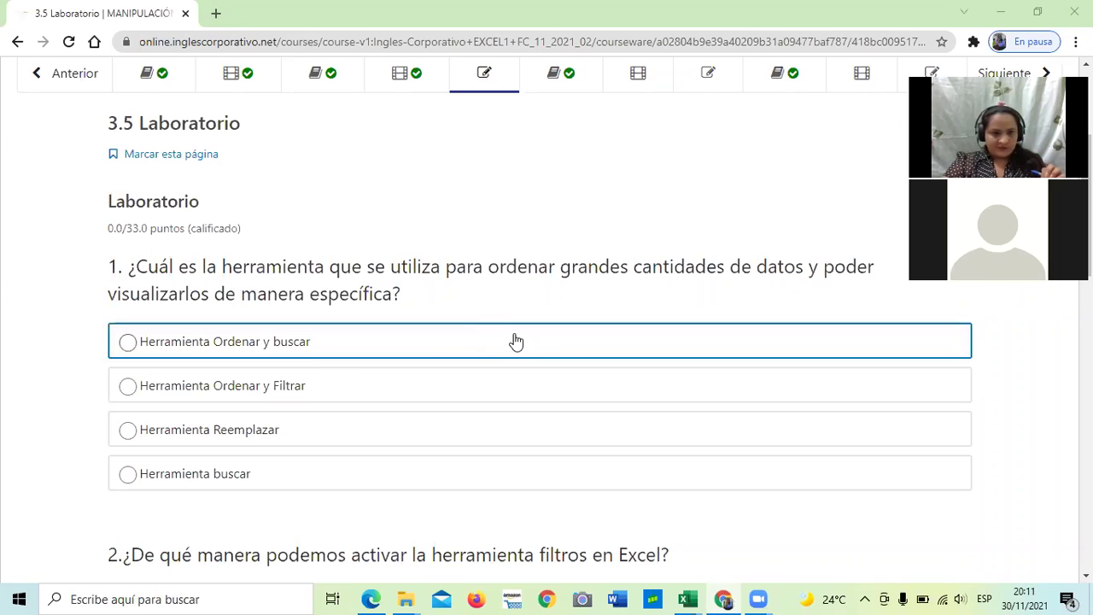
pyautogui.scroll(-2, 515, 342)
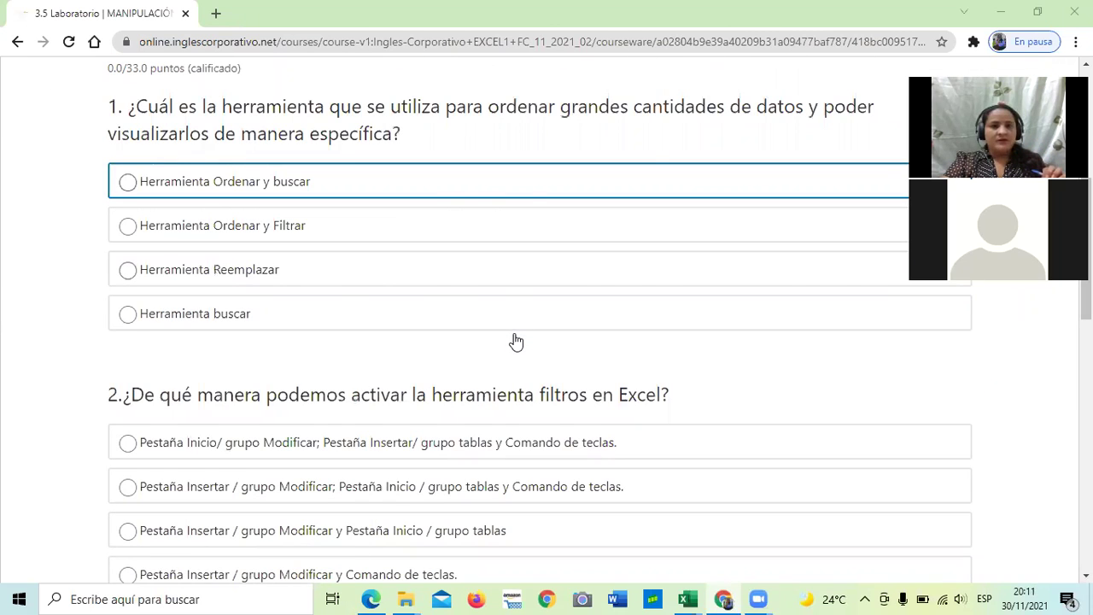
pyautogui.scroll(-3, 468, 134)
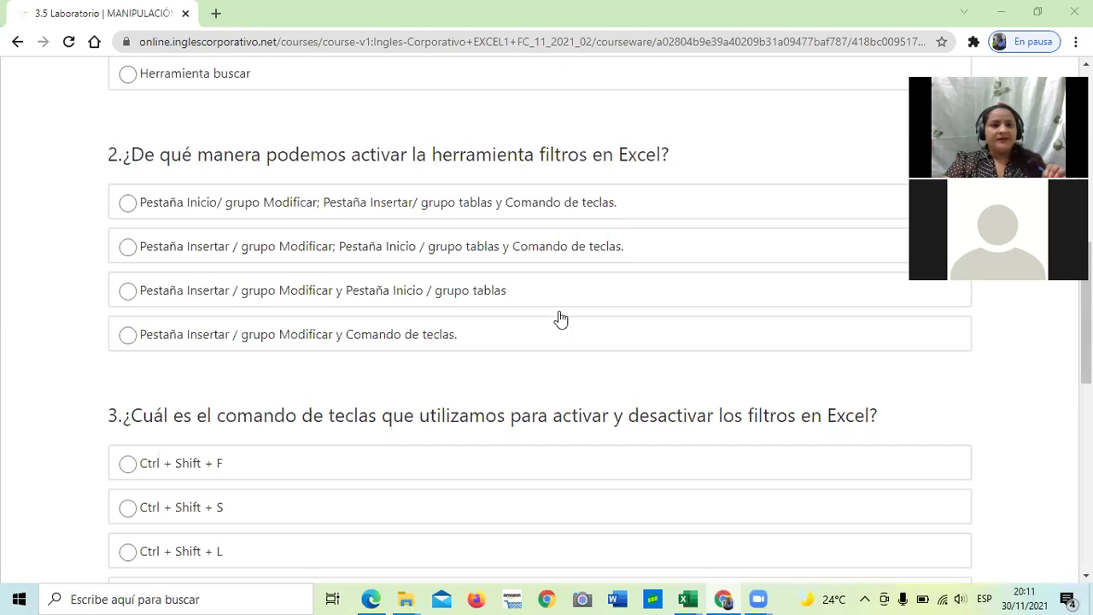
pyautogui.scroll(1, 559, 319)
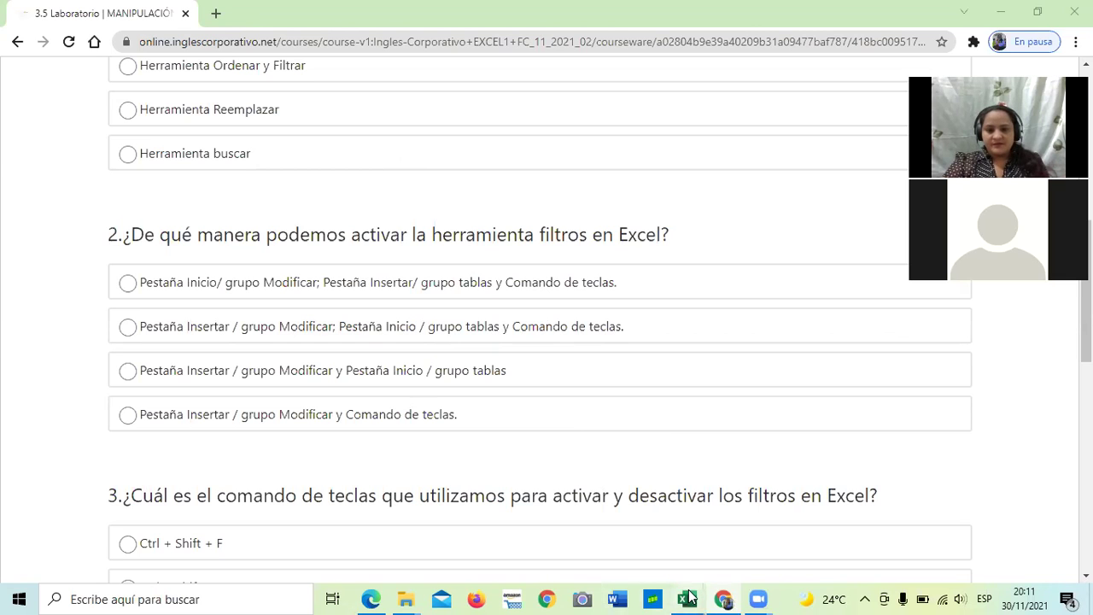
# Switch to the Ejercicio Excel Intermedio workbook and turn off the filters on the FILTROS table
pyautogui.moveTo(688, 597)
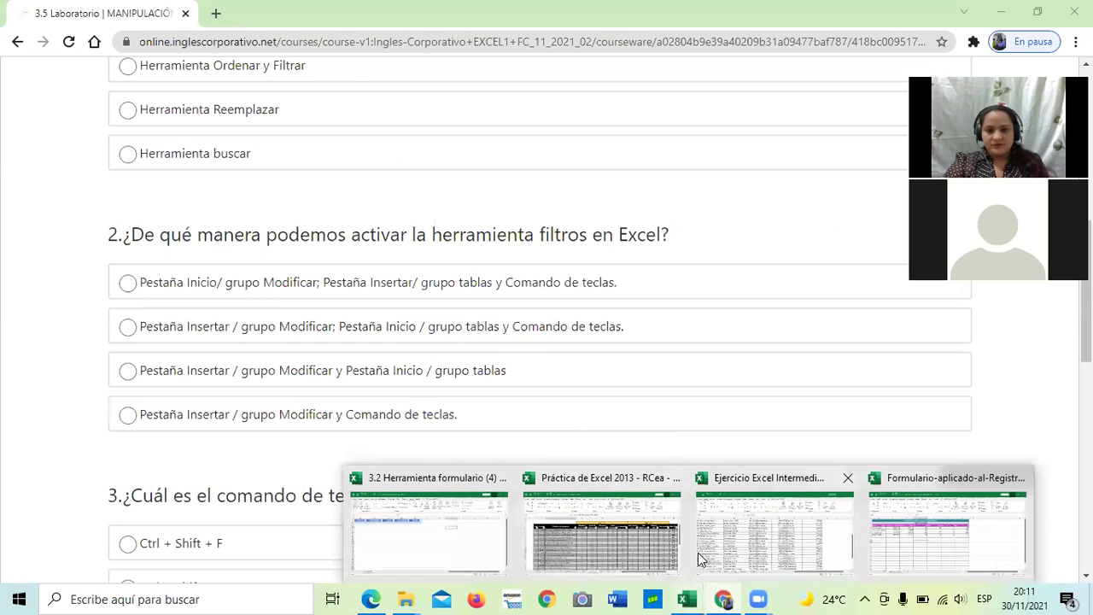
pyautogui.click(763, 545)
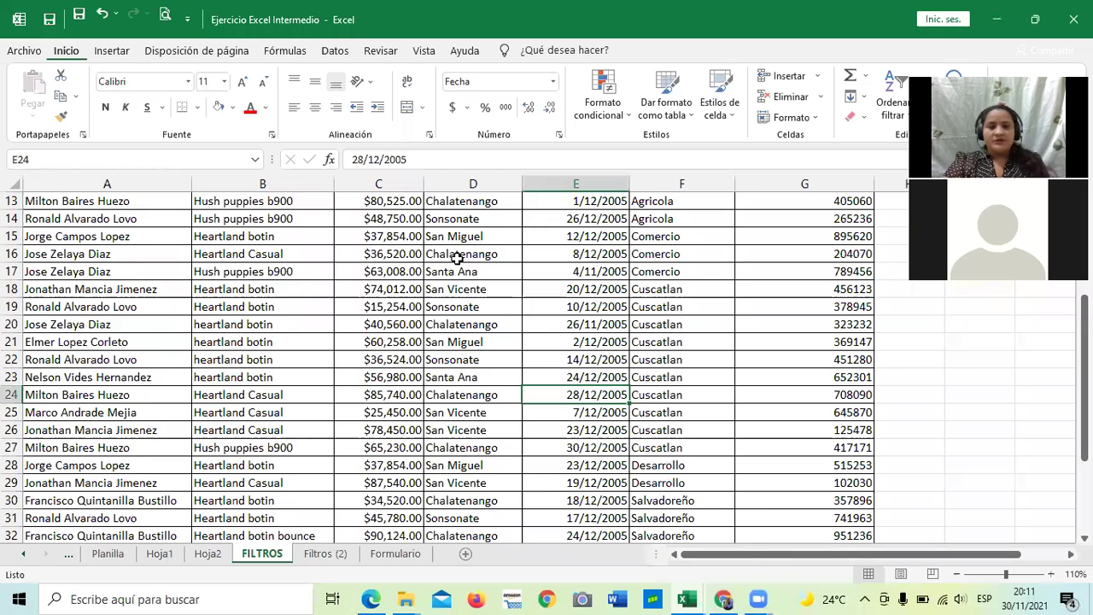
pyautogui.scroll(4, 369, 286)
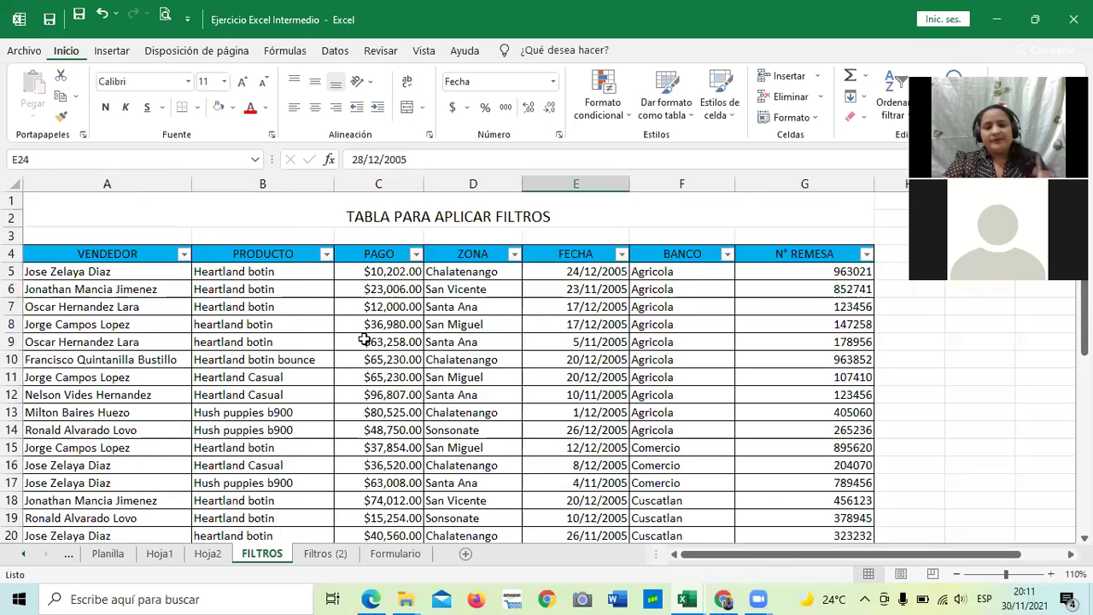
pyautogui.click(896, 104)
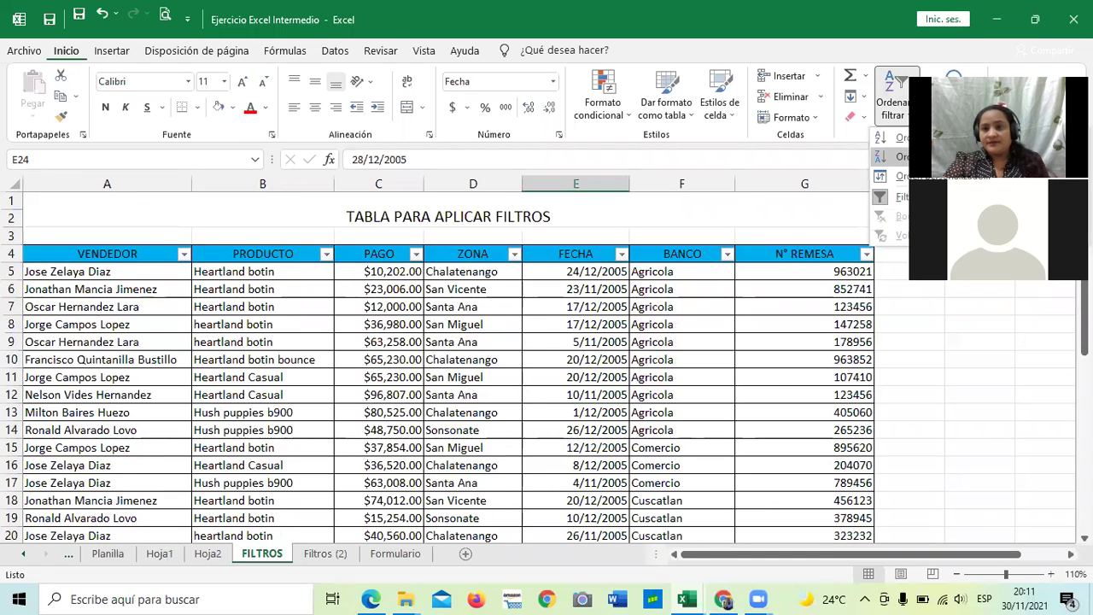
pyautogui.click(903, 198)
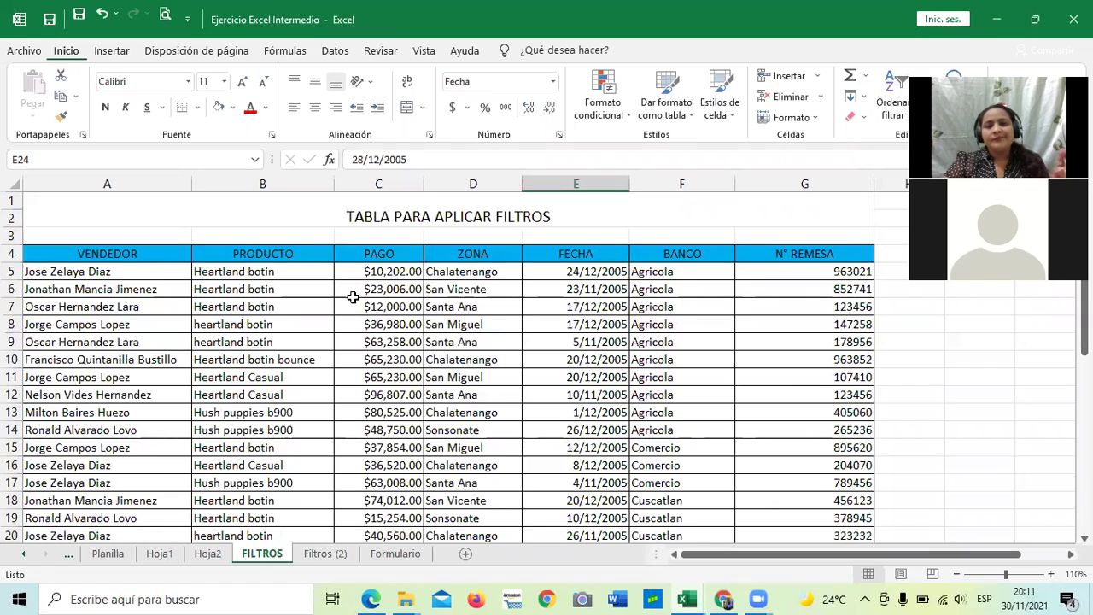
# Try to turn on filters from the empty cell E50 below the FILTROS table
pyautogui.click(352, 295)
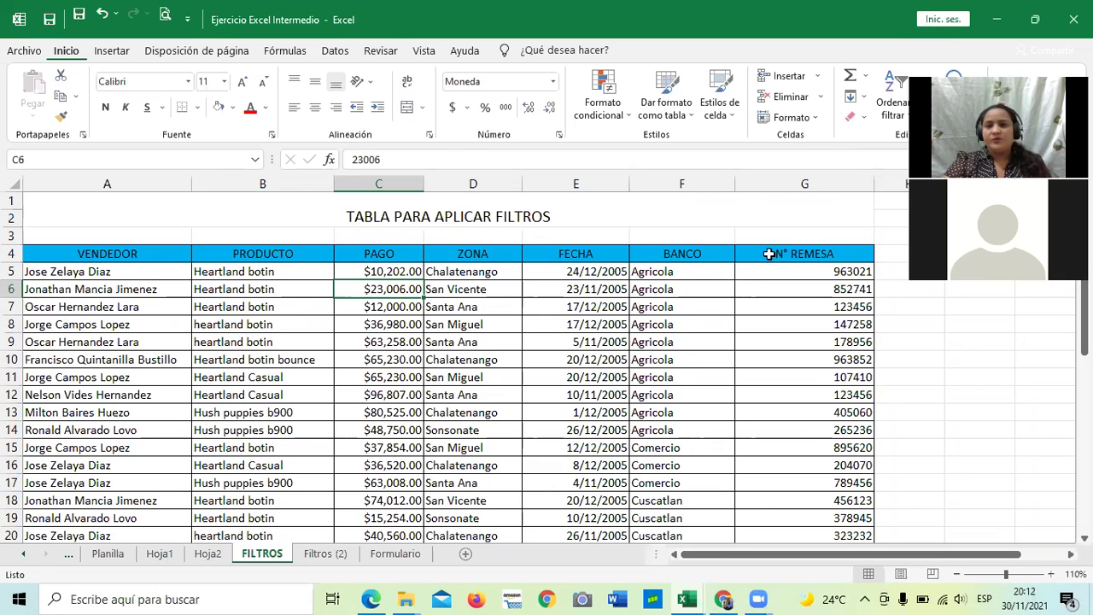
pyautogui.click(903, 221)
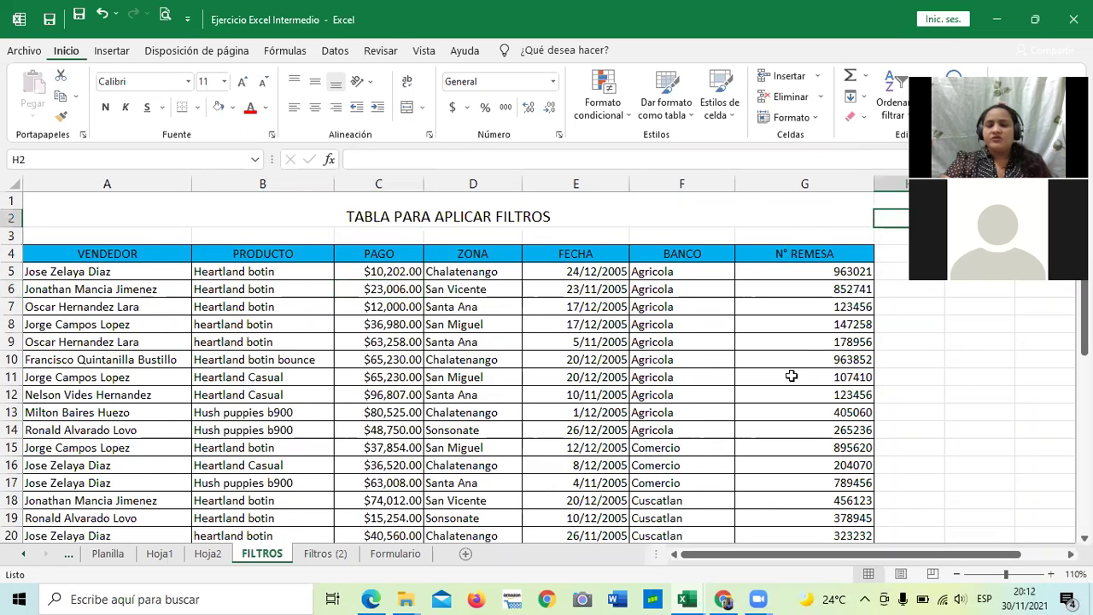
pyautogui.scroll(-3, 792, 376)
pyautogui.scroll(-10, 685, 362)
pyautogui.click(549, 381)
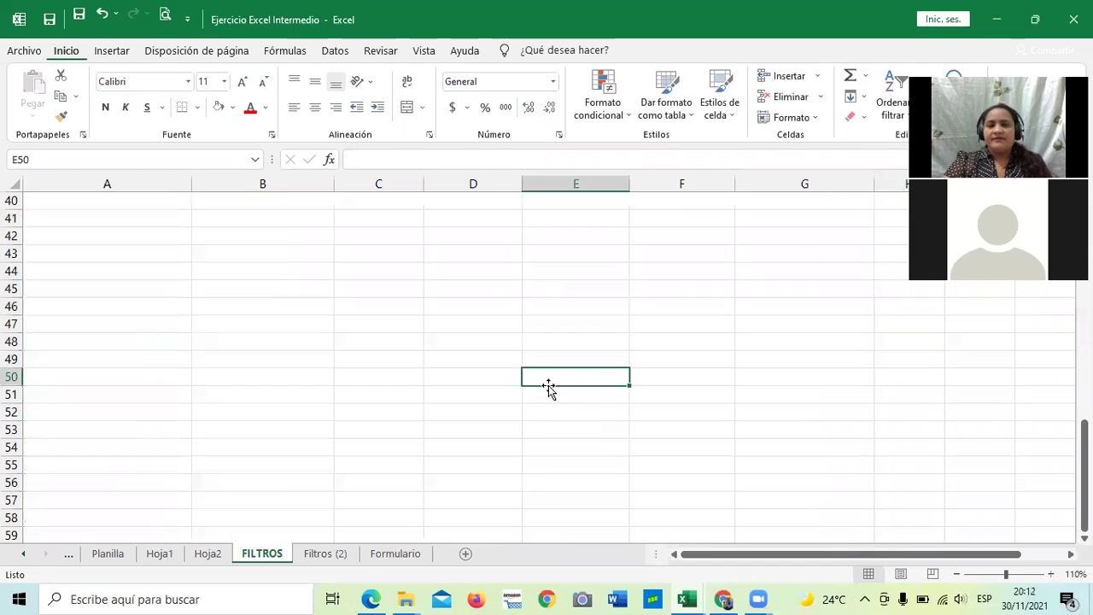
pyautogui.click(897, 100)
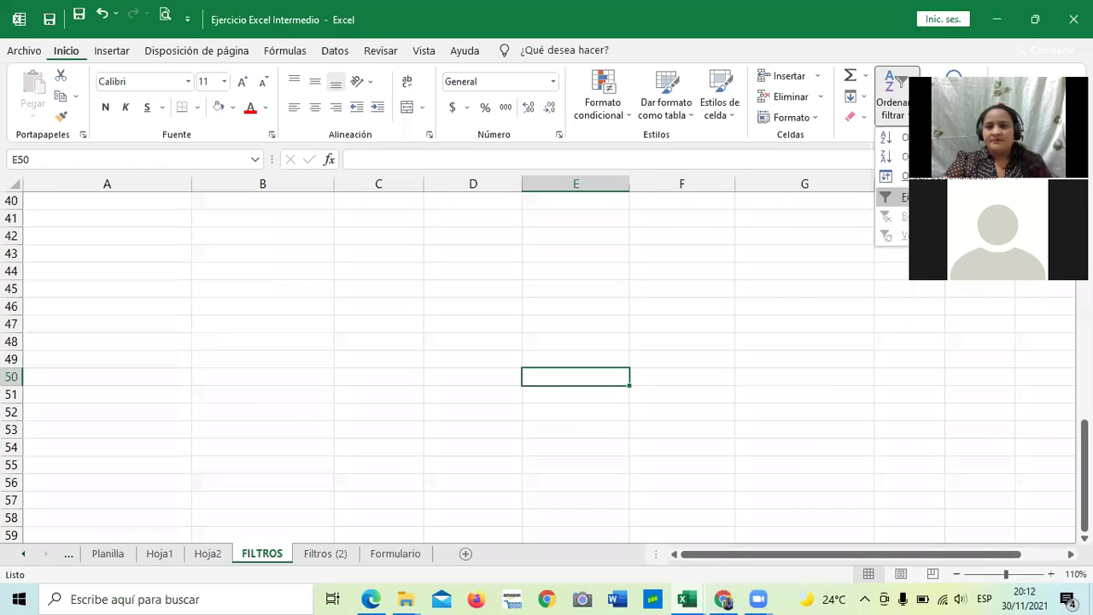
pyautogui.click(894, 197)
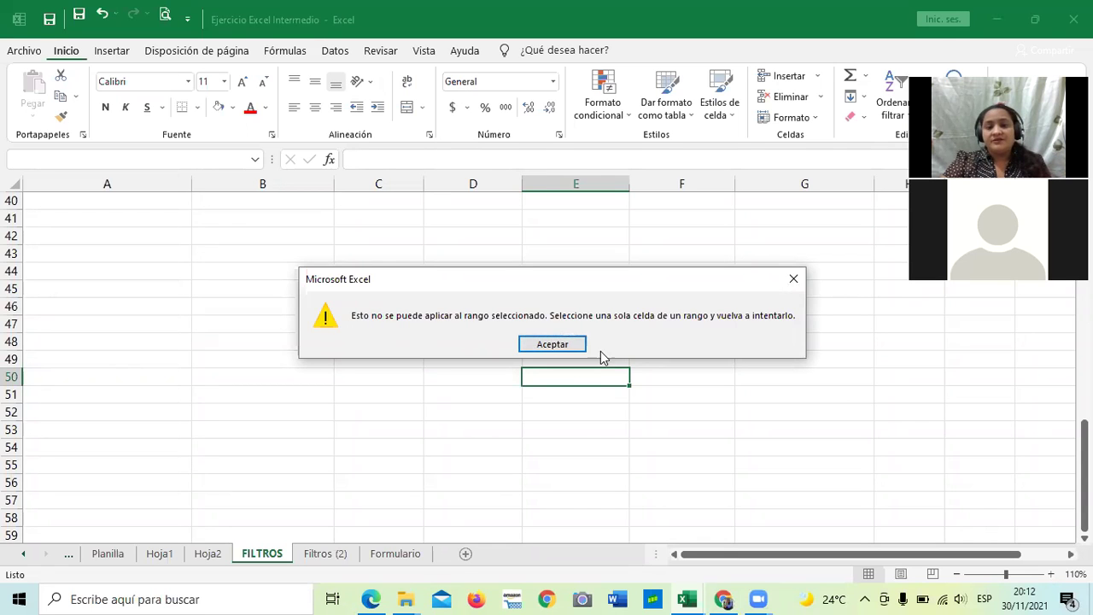
pyautogui.click(571, 345)
# Turn on filters for the FILTROS table from the PRODUCTO cell B13
pyautogui.scroll(13, 540, 356)
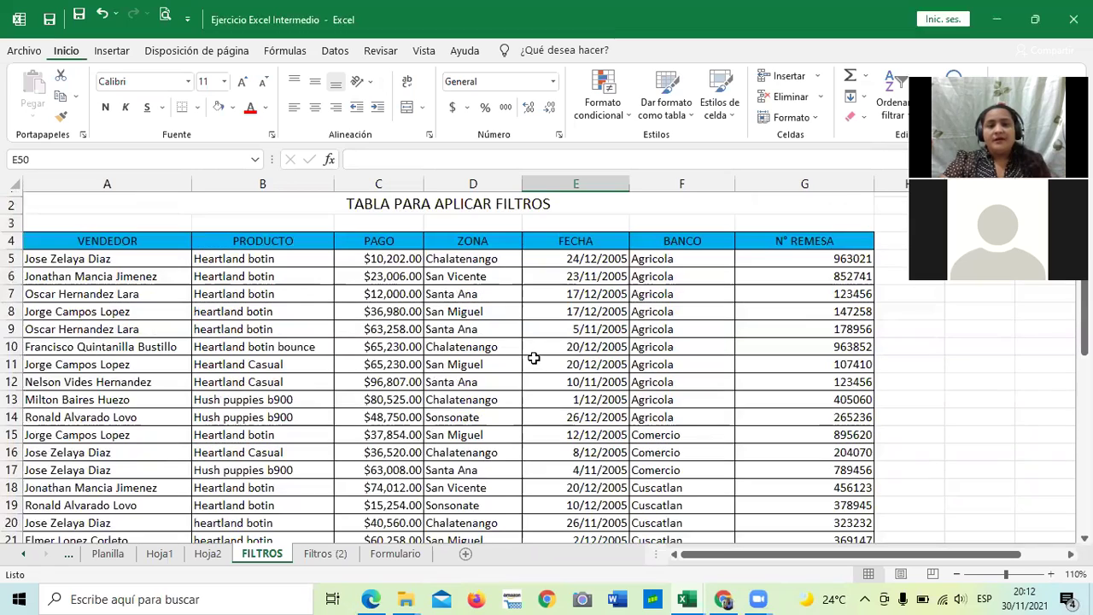
pyautogui.scroll(1, 399, 257)
pyautogui.click(399, 254)
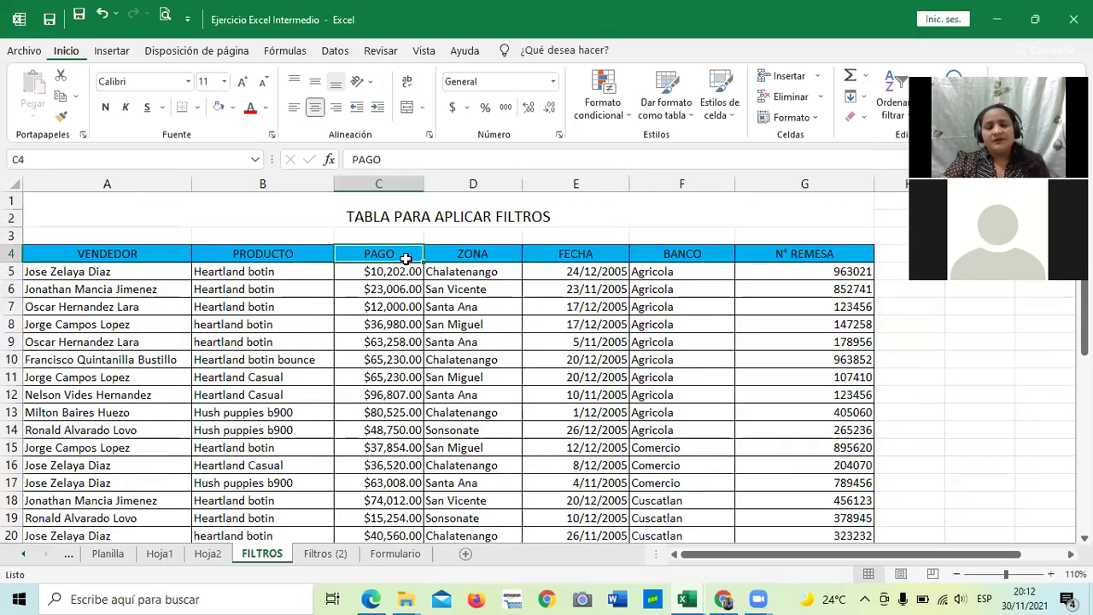
pyautogui.scroll(-2, 410, 286)
pyautogui.click(352, 343)
pyautogui.scroll(-1, 286, 311)
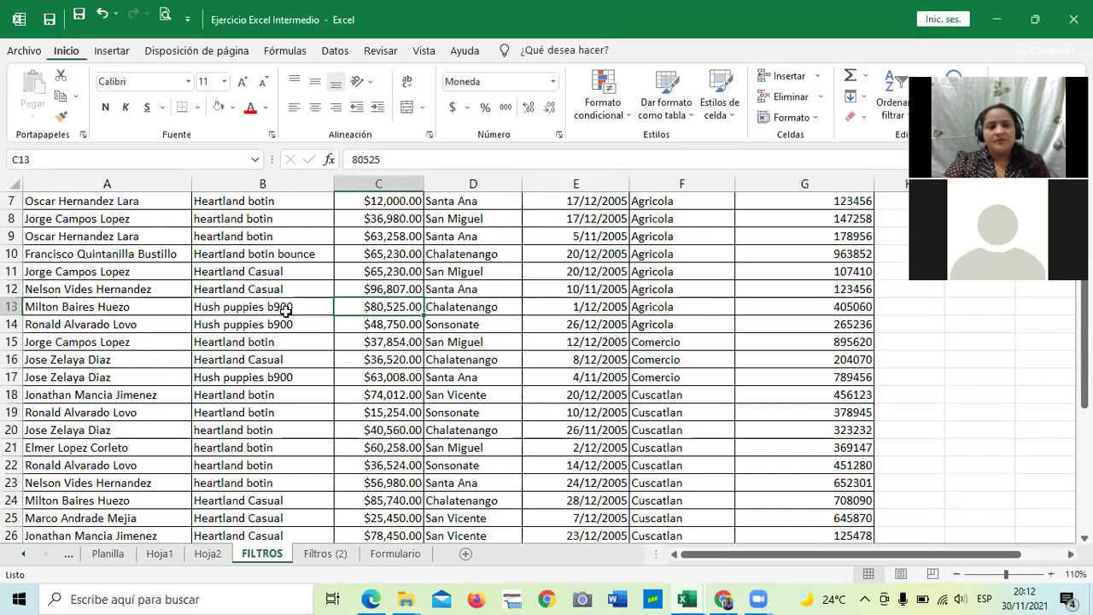
pyautogui.press('Left')
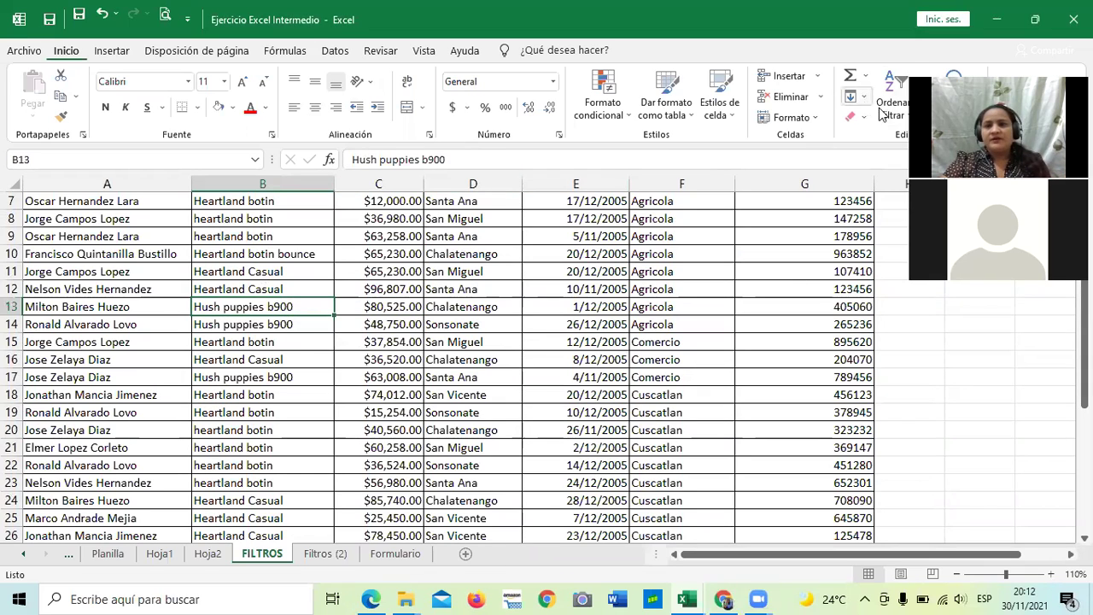
pyautogui.click(892, 99)
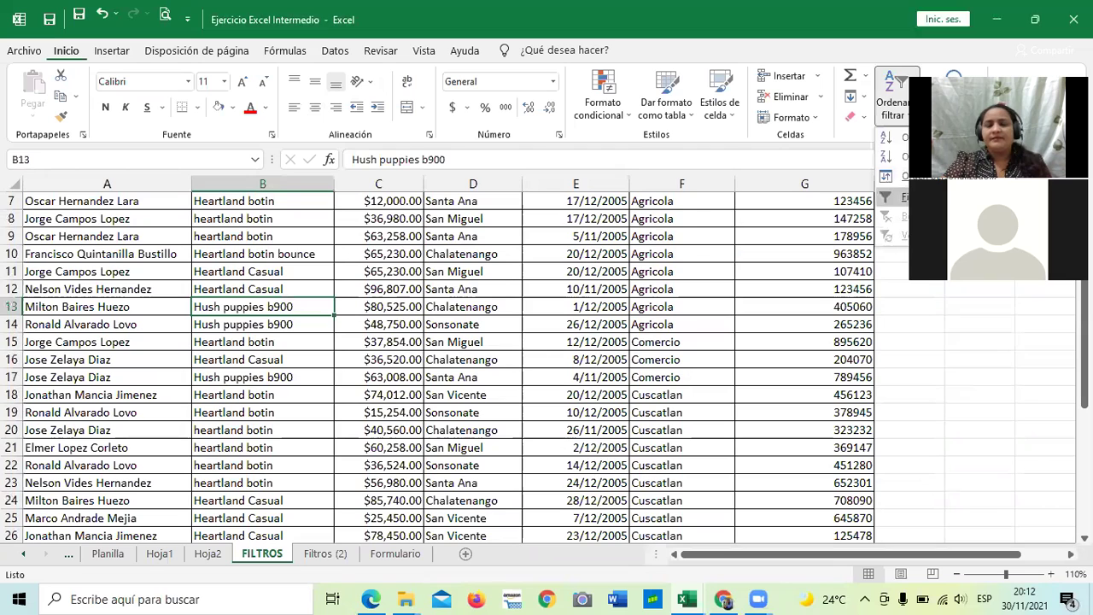
pyautogui.press('Return')
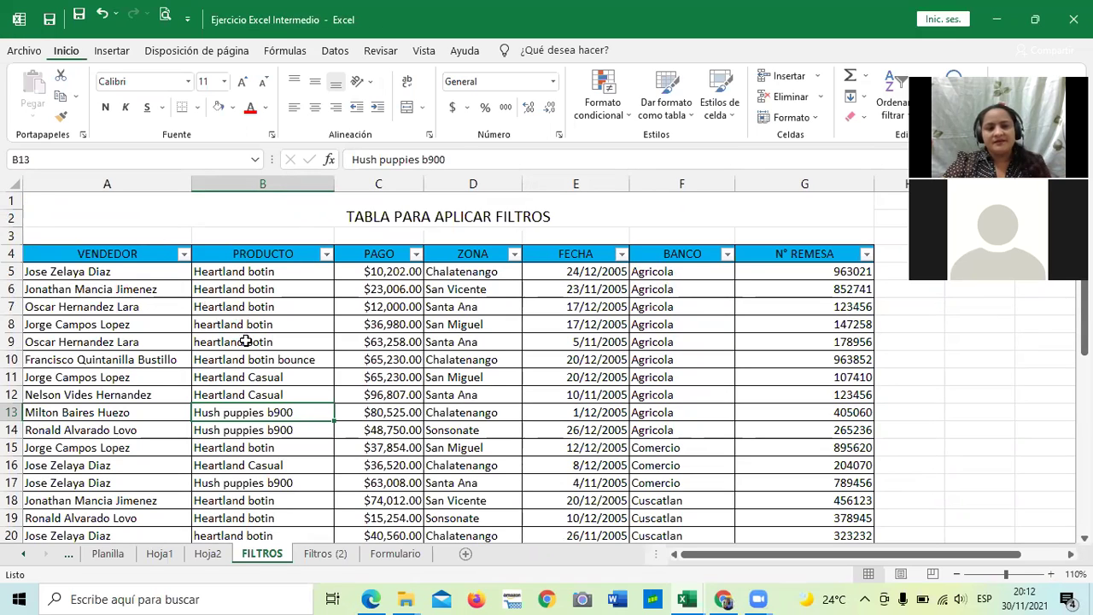
# Turn off the FILTROS table's filters and select the header row from VENDEDOR to N° REMESA
pyautogui.click(903, 144)
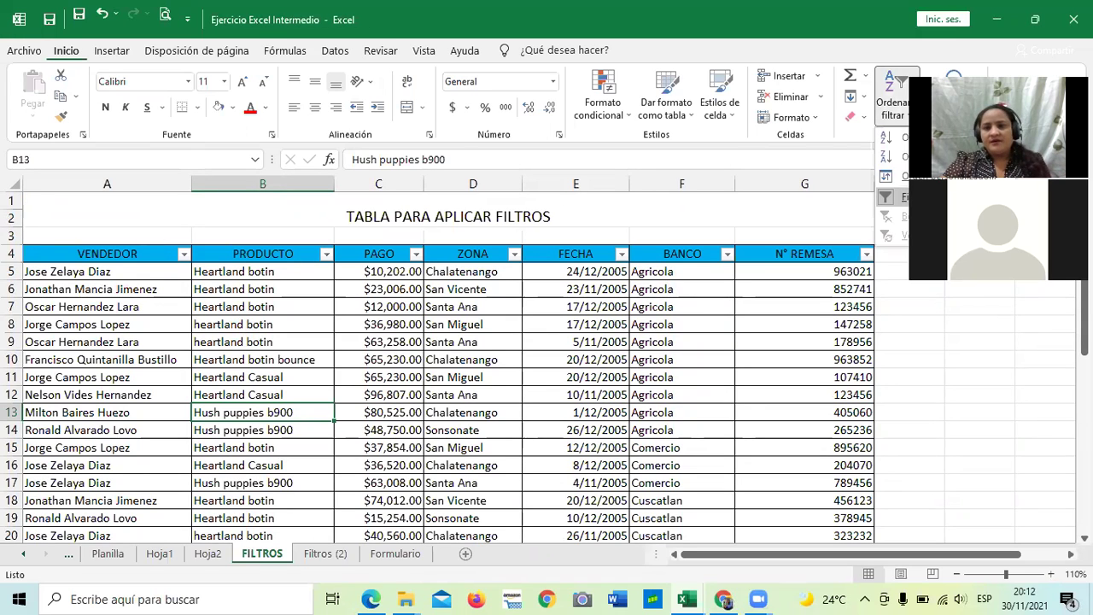
pyautogui.click(892, 198)
pyautogui.click(551, 429)
pyautogui.click(256, 325)
pyautogui.click(260, 253)
pyautogui.click(276, 340)
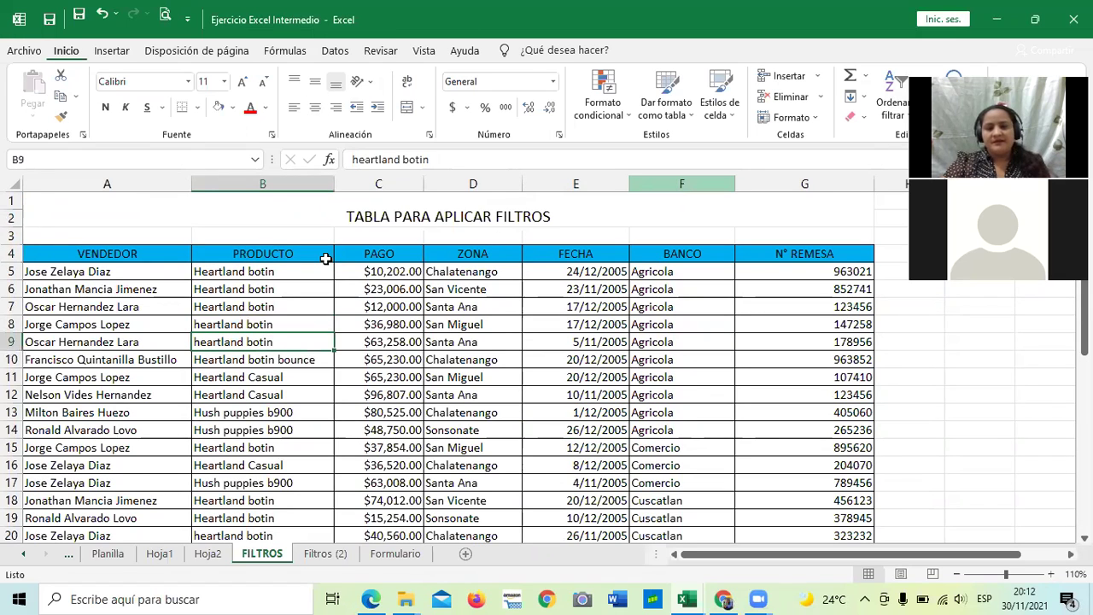
pyautogui.moveTo(152, 252); pyautogui.dragTo(803, 254)
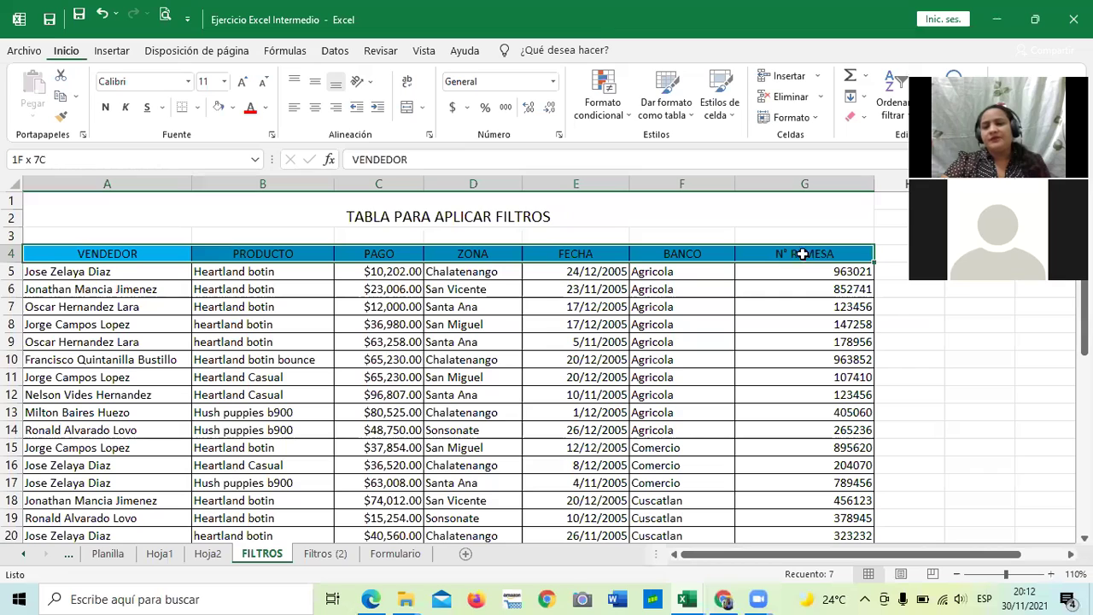
# Turn on filters for the FILTROS table from the ZONA cell D15
pyautogui.click(454, 393)
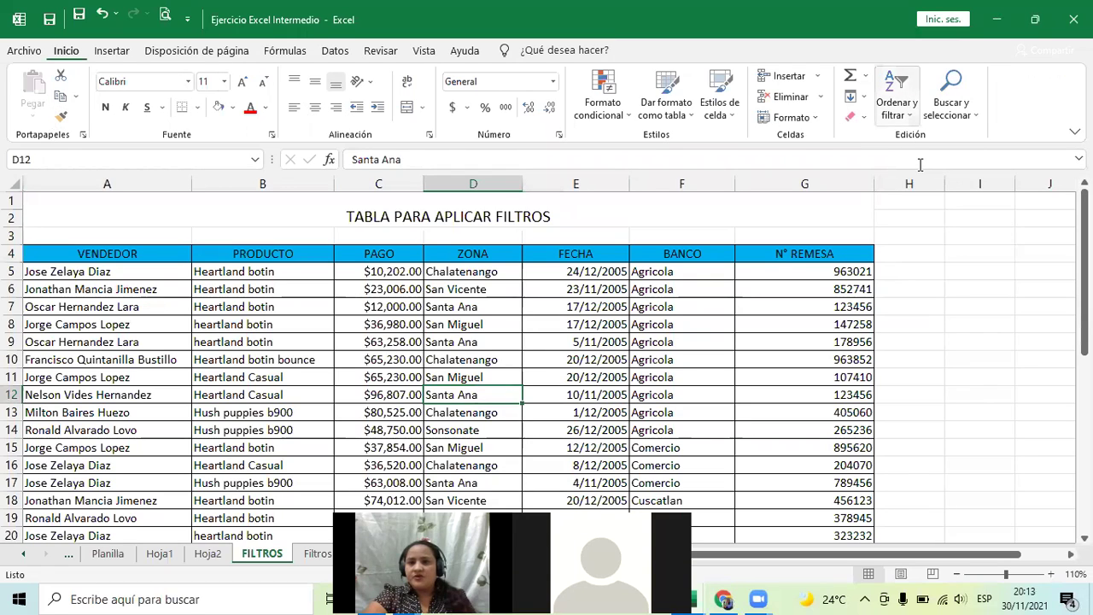
pyautogui.click(495, 445)
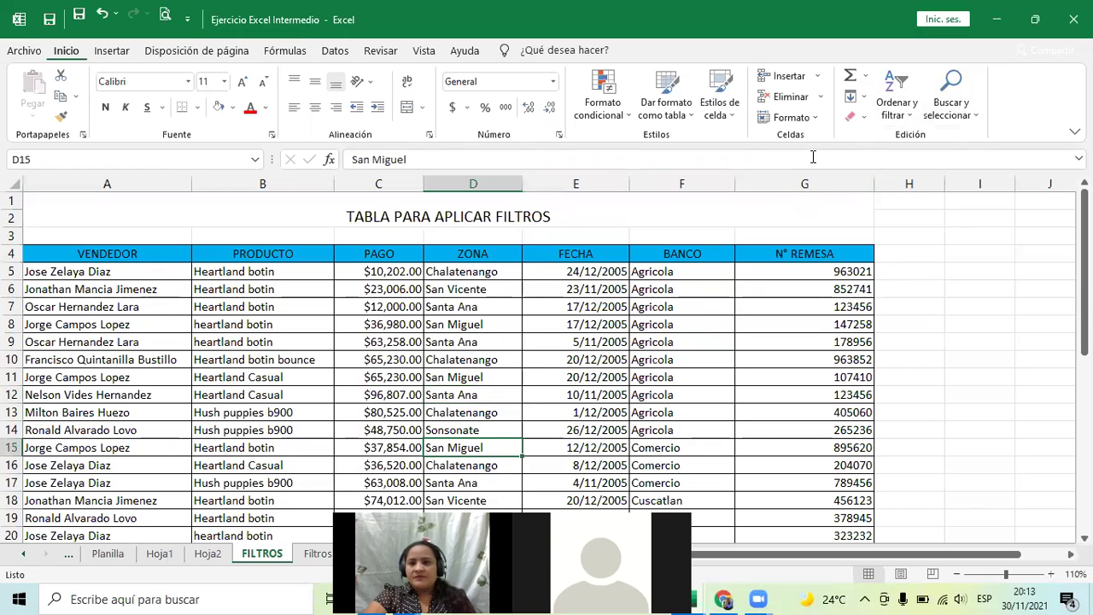
pyautogui.click(895, 104)
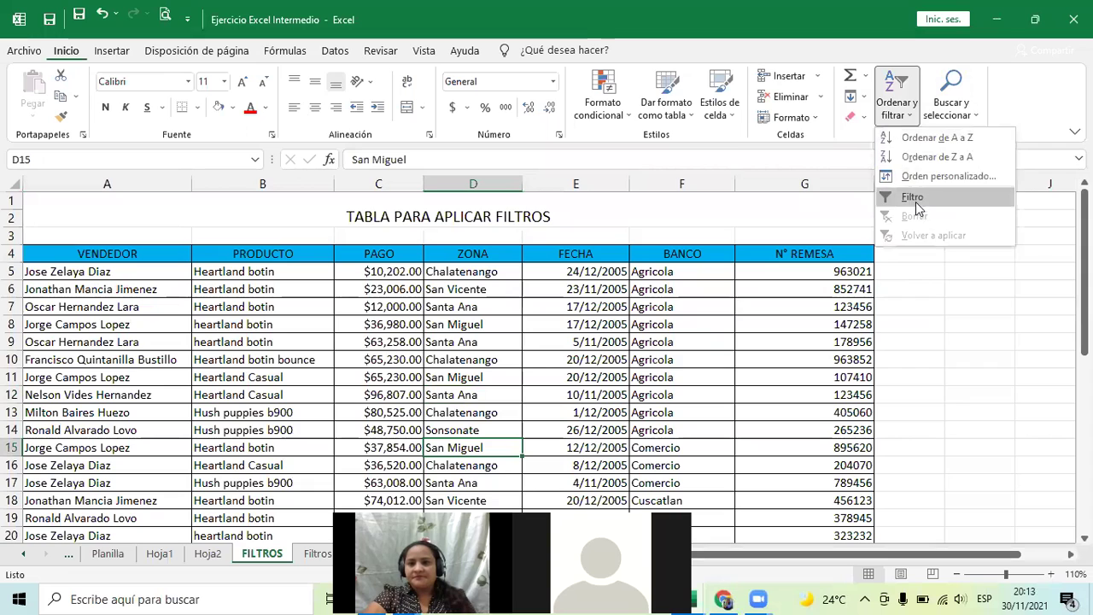
pyautogui.click(912, 197)
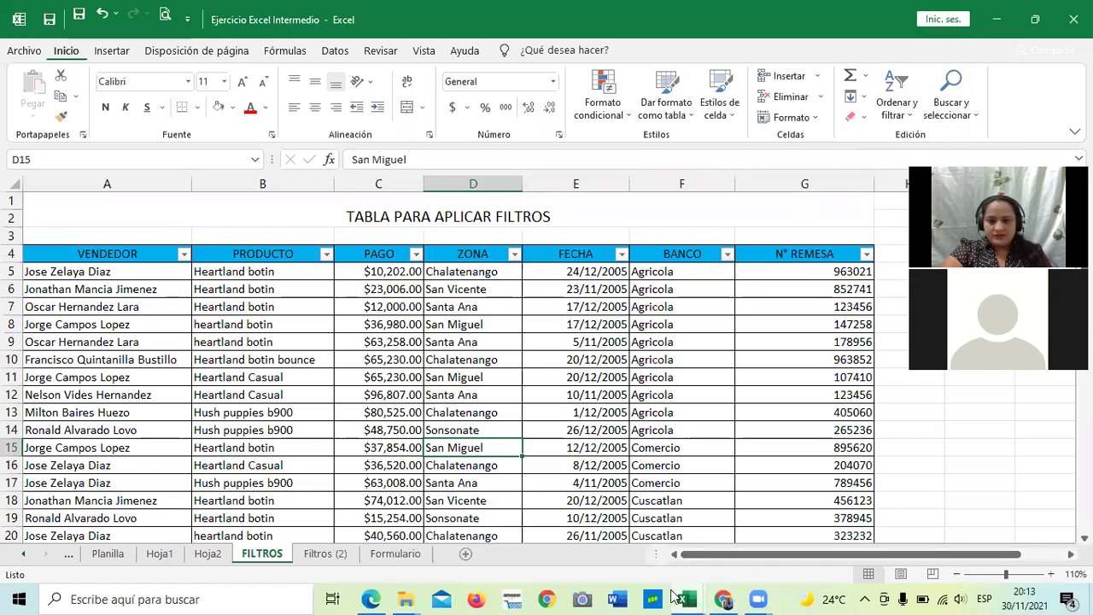
# Read lab questions 2 and 3 in the browser and compare them with the table and filter commands in the Ejercicio Excel Intermedio workbook
pyautogui.click(722, 598)
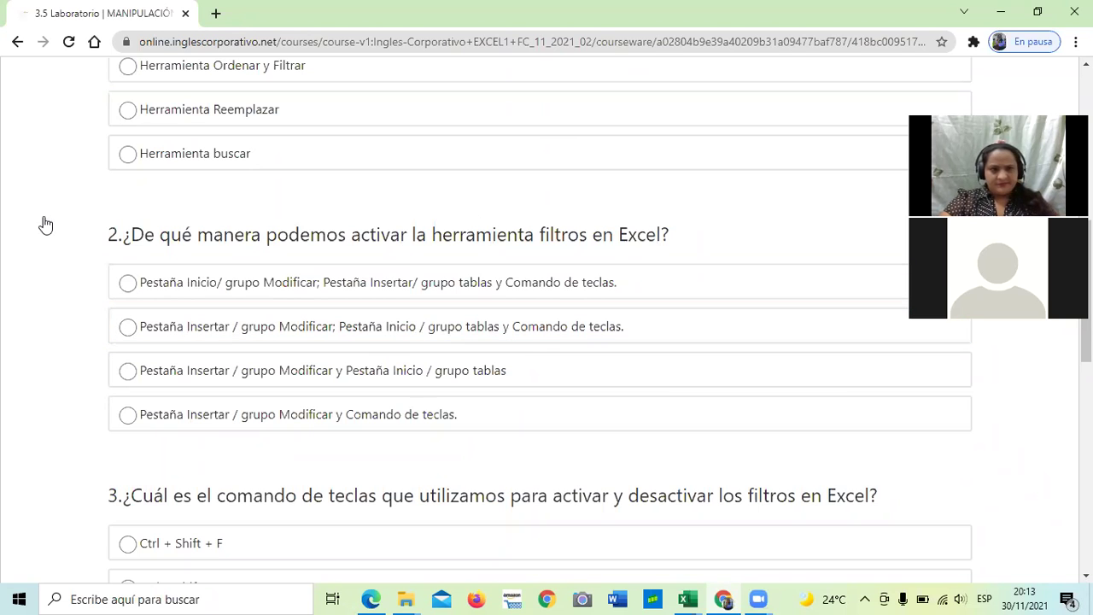
pyautogui.scroll(-1, 718, 468)
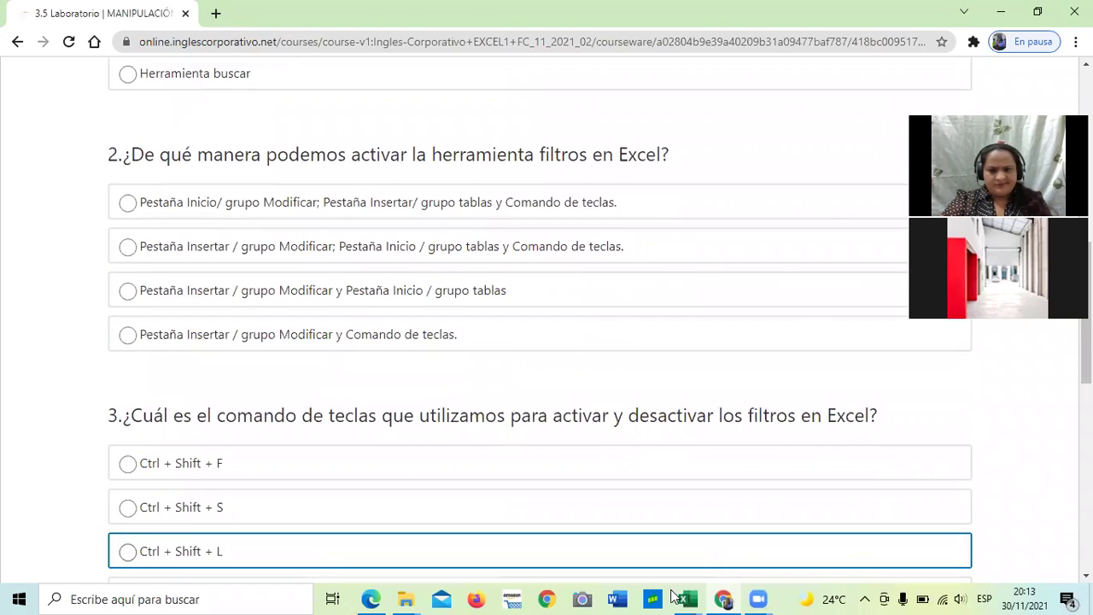
pyautogui.moveTo(686, 595)
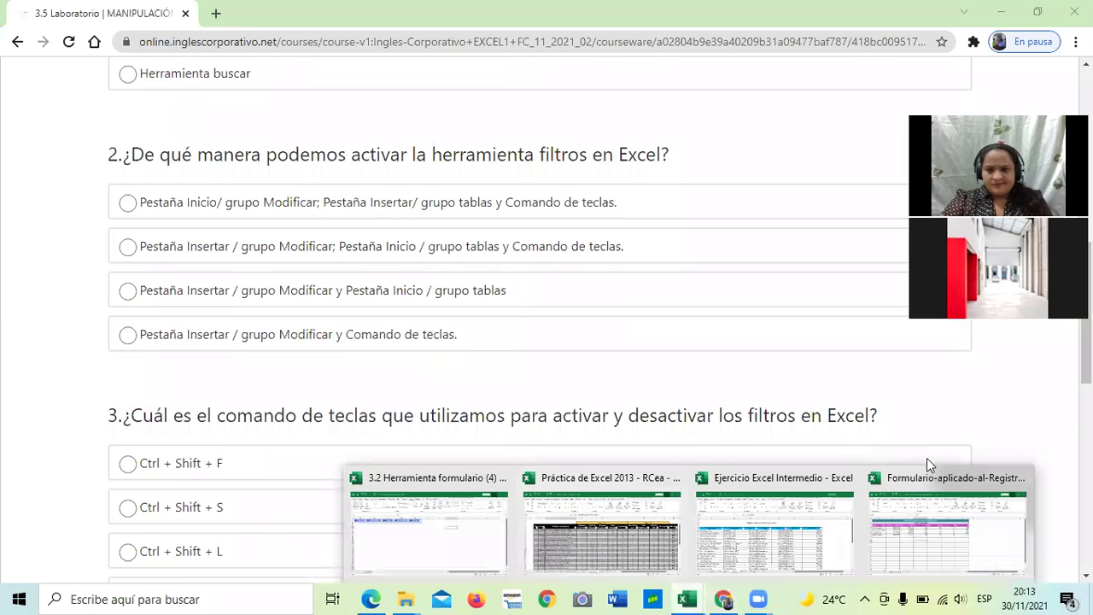
pyautogui.click(822, 536)
pyautogui.scroll(-1, 312, 124)
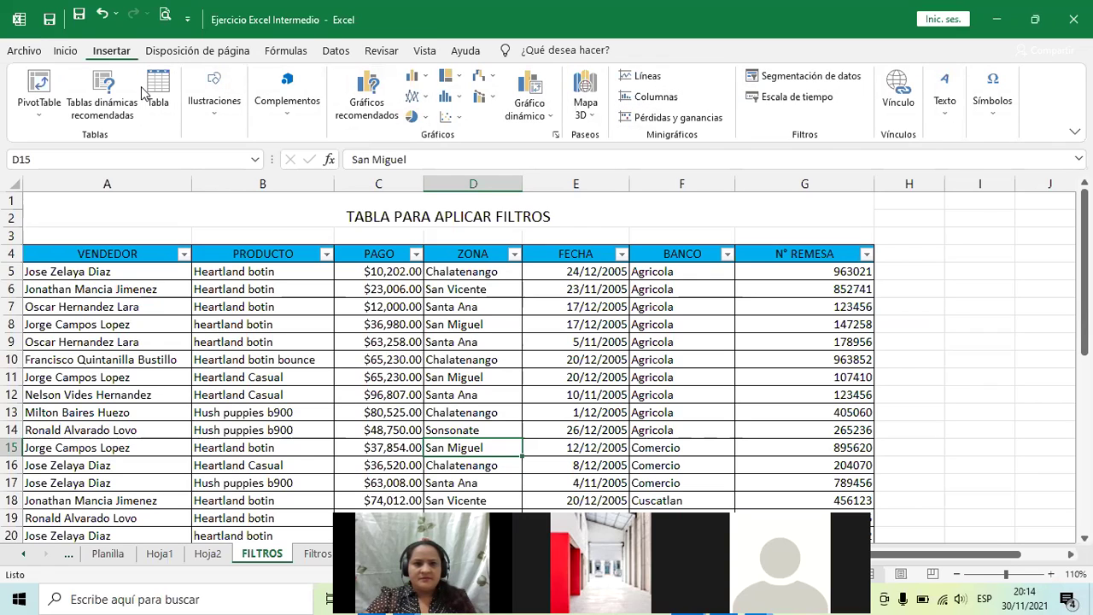
pyautogui.scroll(-3, 143, 92)
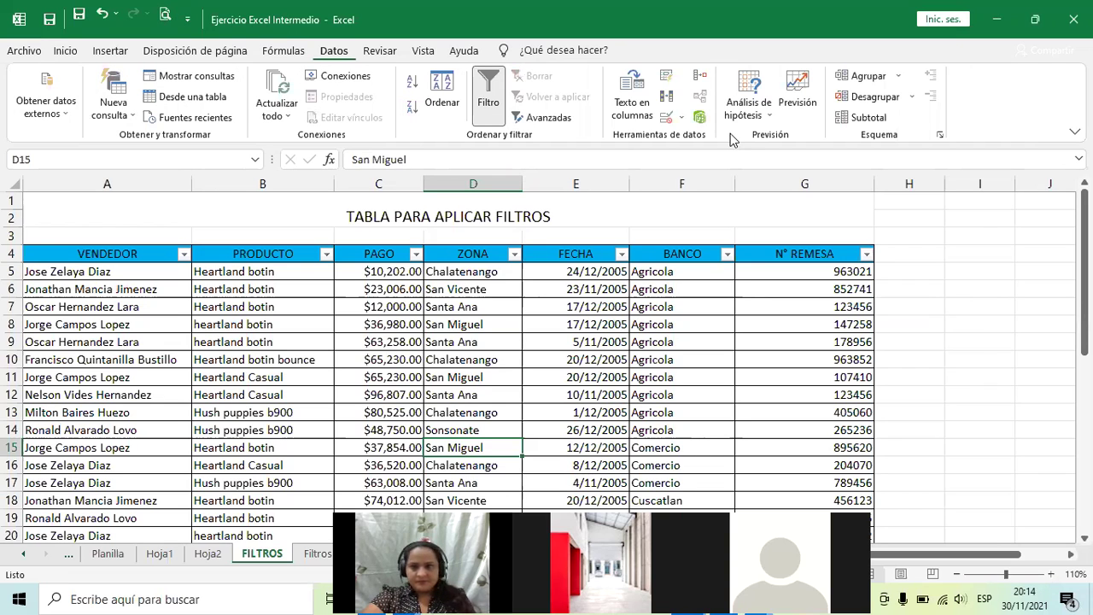
# Recheck lab question 2 in the browser, then examine which command groups of the Ejercicio Excel Intermedio workbook offer sorting and filtering
pyautogui.moveTo(682, 598)
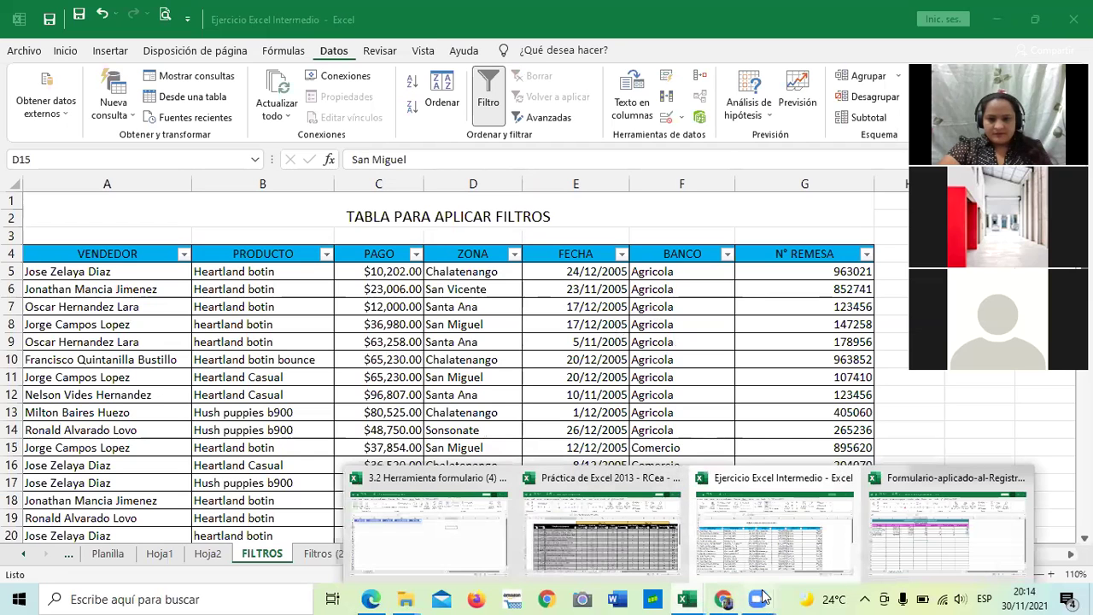
pyautogui.hotkey('alt', 'Tab')
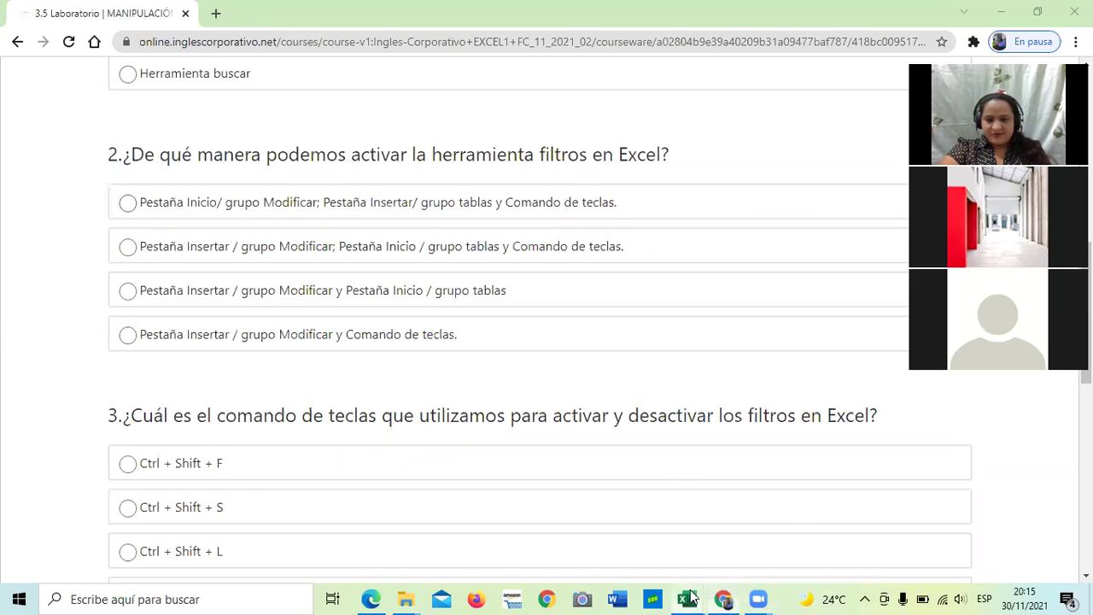
pyautogui.moveTo(693, 596)
pyautogui.click(778, 536)
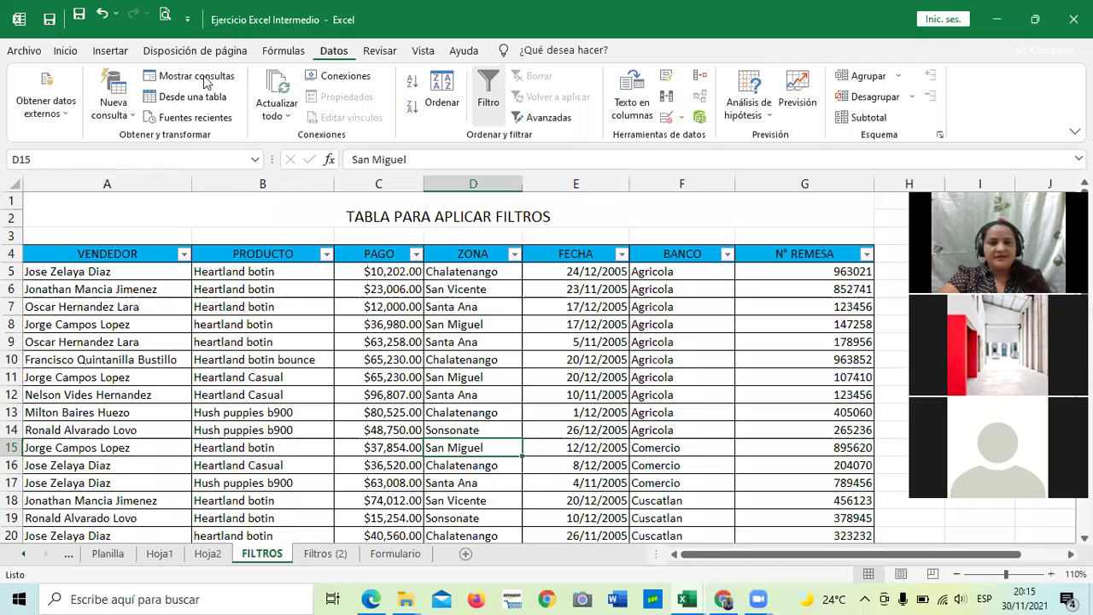
pyautogui.scroll(4, 205, 82)
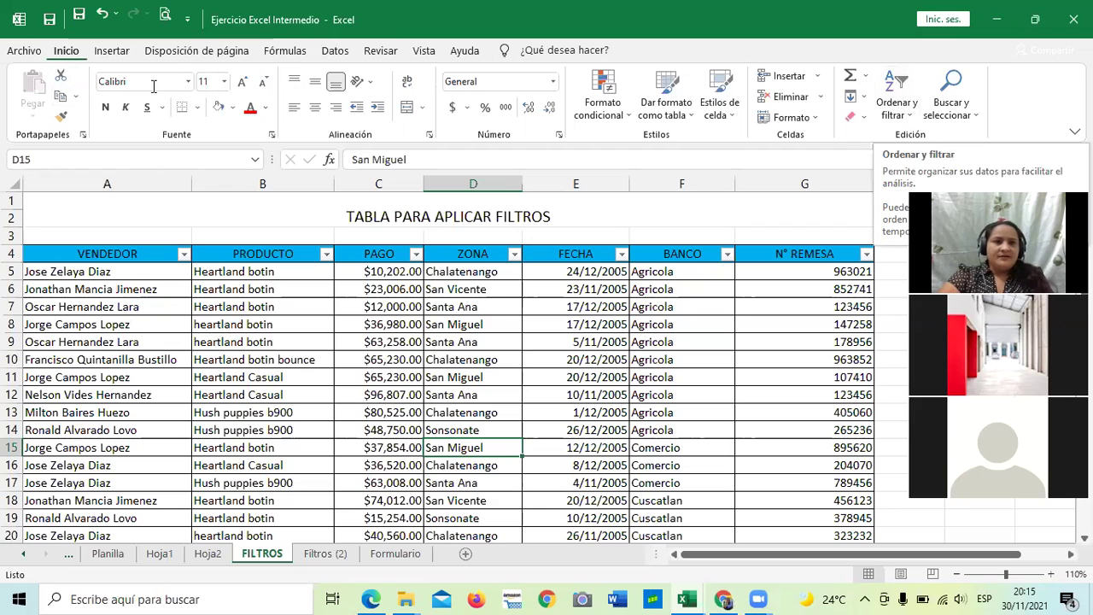
pyautogui.scroll(-4, 153, 90)
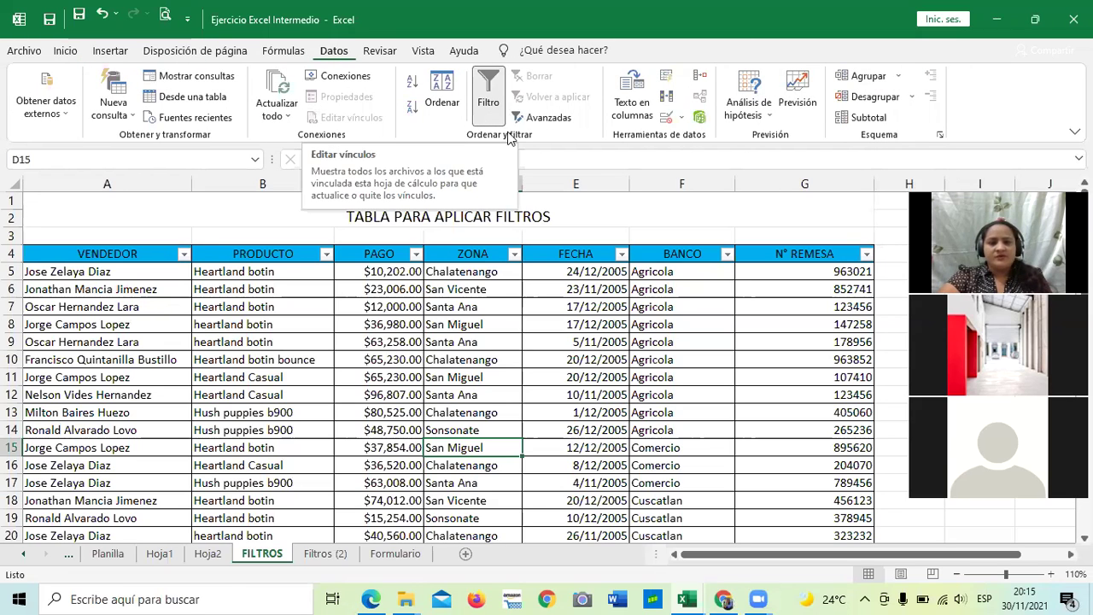
# Switch to the browser's lab page and review the answer options of questions 2, 3 and 4 on filters and ascending order
pyautogui.click(722, 599)
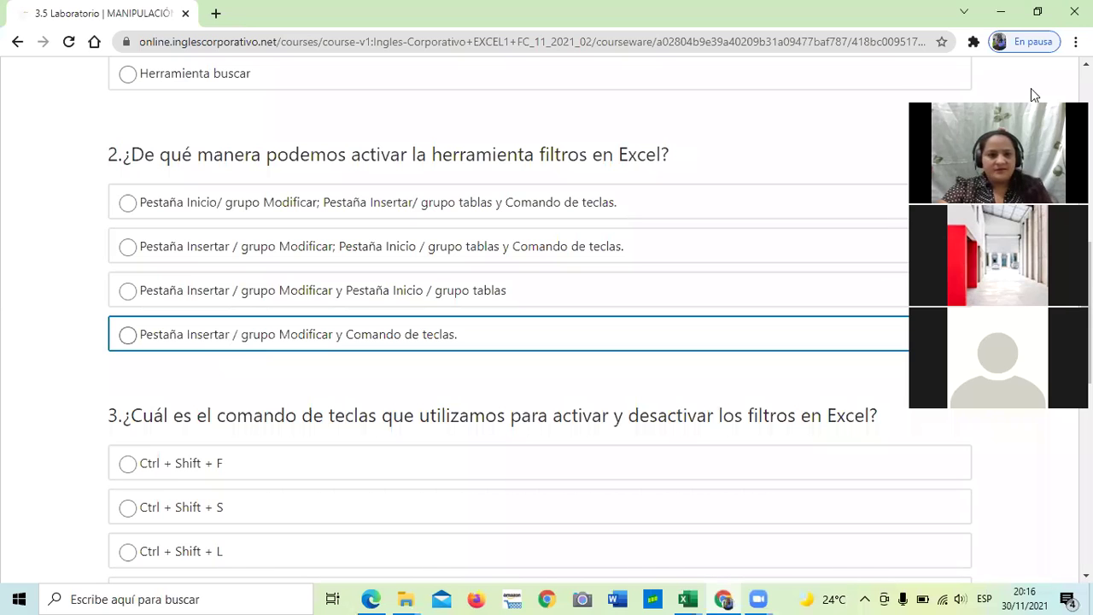
pyautogui.click(365, 357)
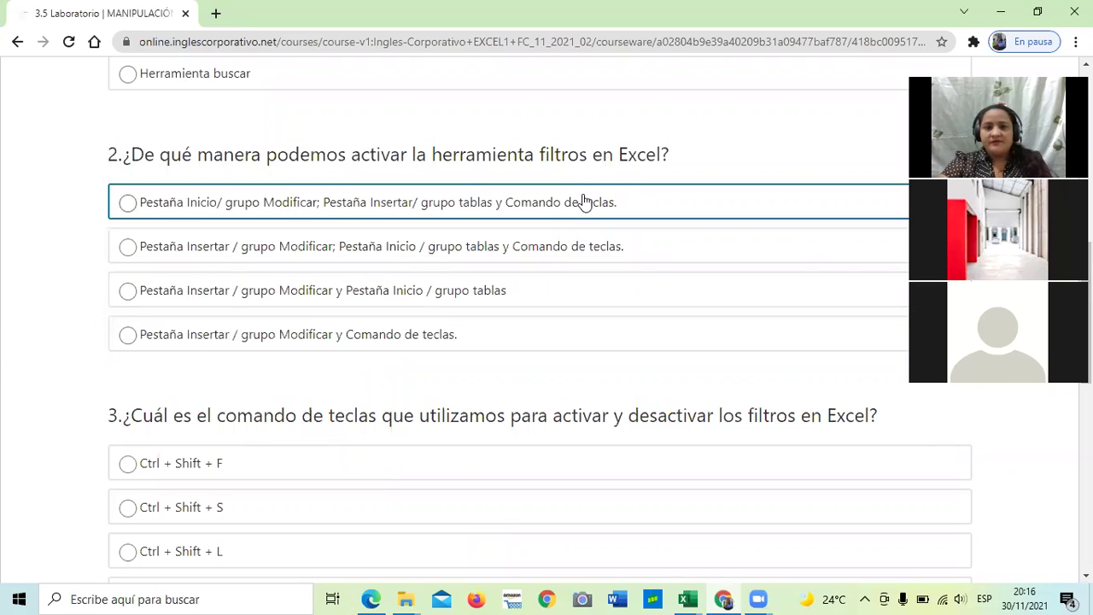
pyautogui.scroll(-2, 584, 200)
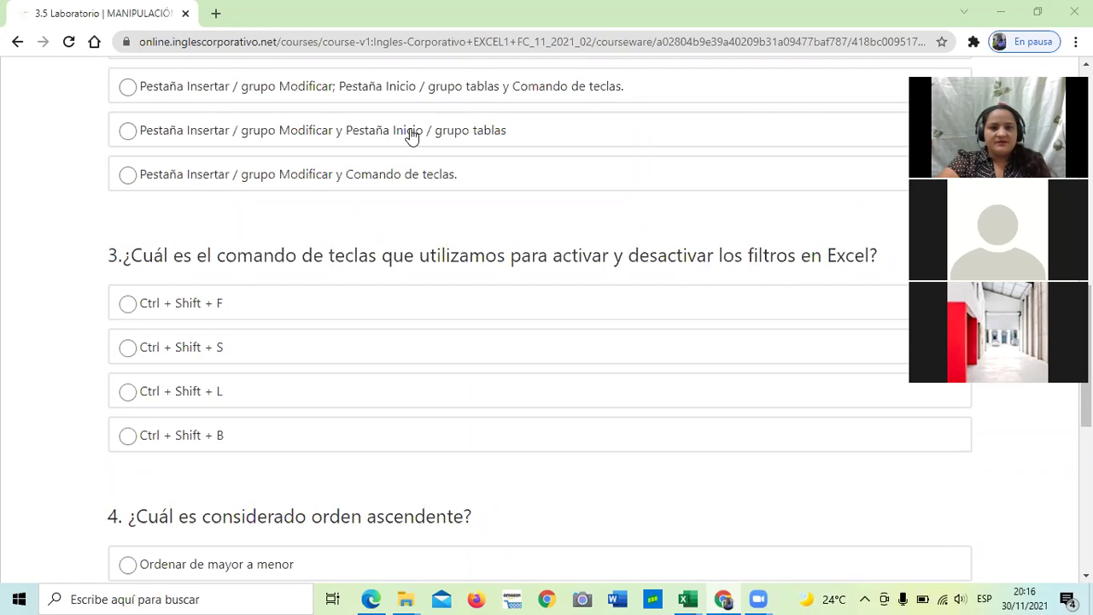
pyautogui.click(370, 386)
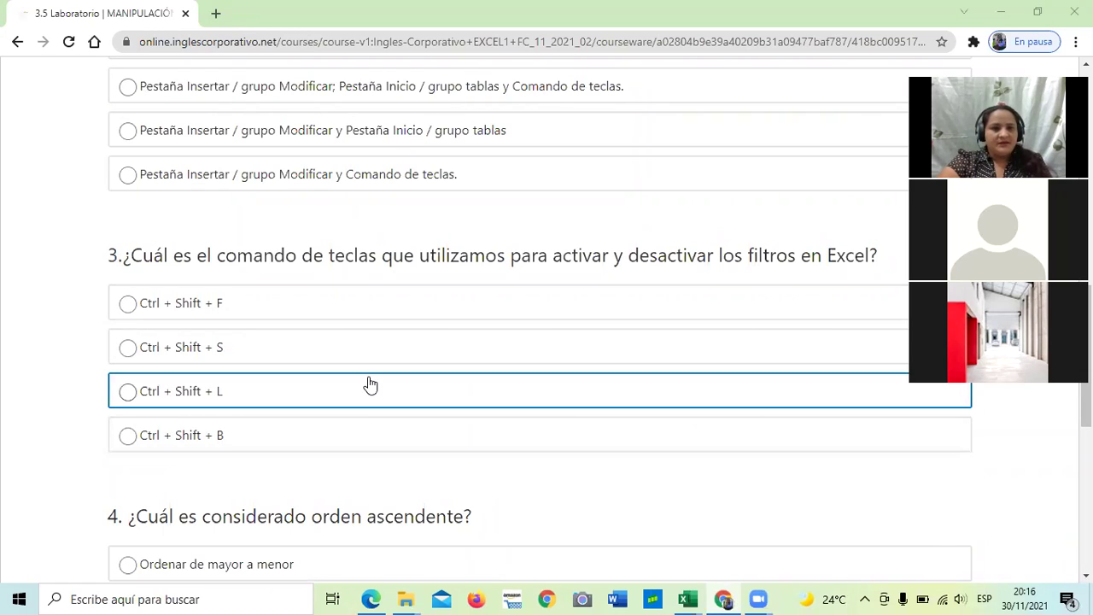
pyautogui.scroll(2, 369, 386)
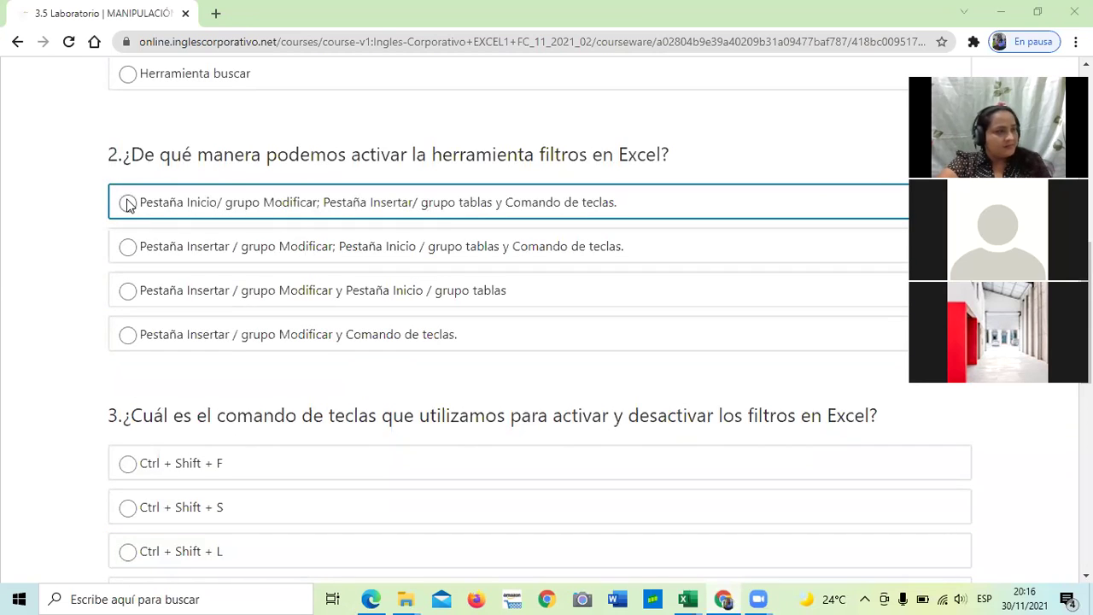
pyautogui.scroll(-1, 625, 311)
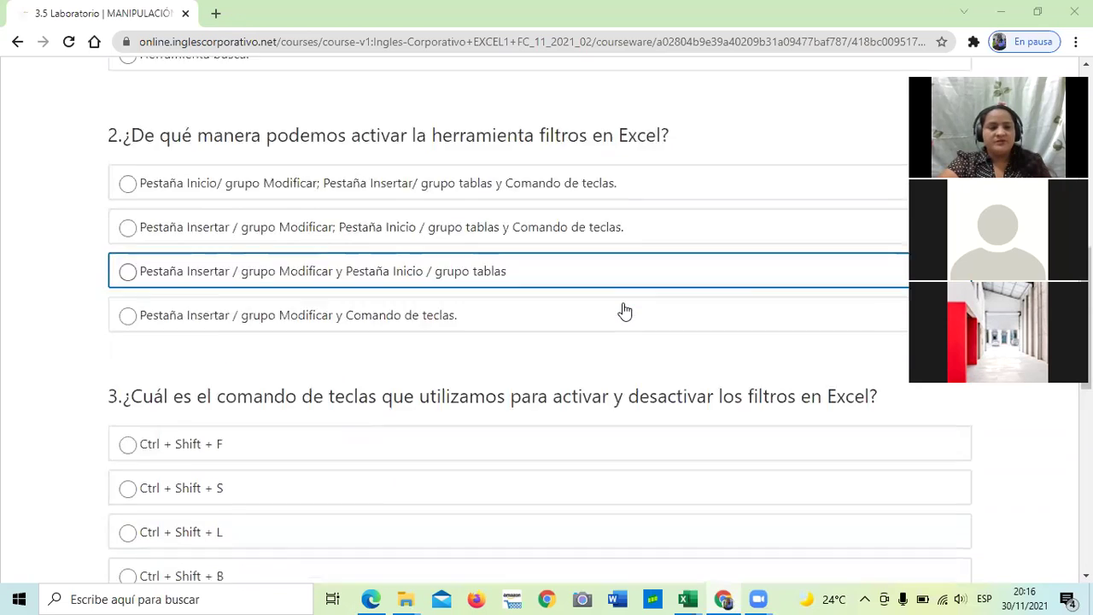
pyautogui.scroll(-3, 625, 312)
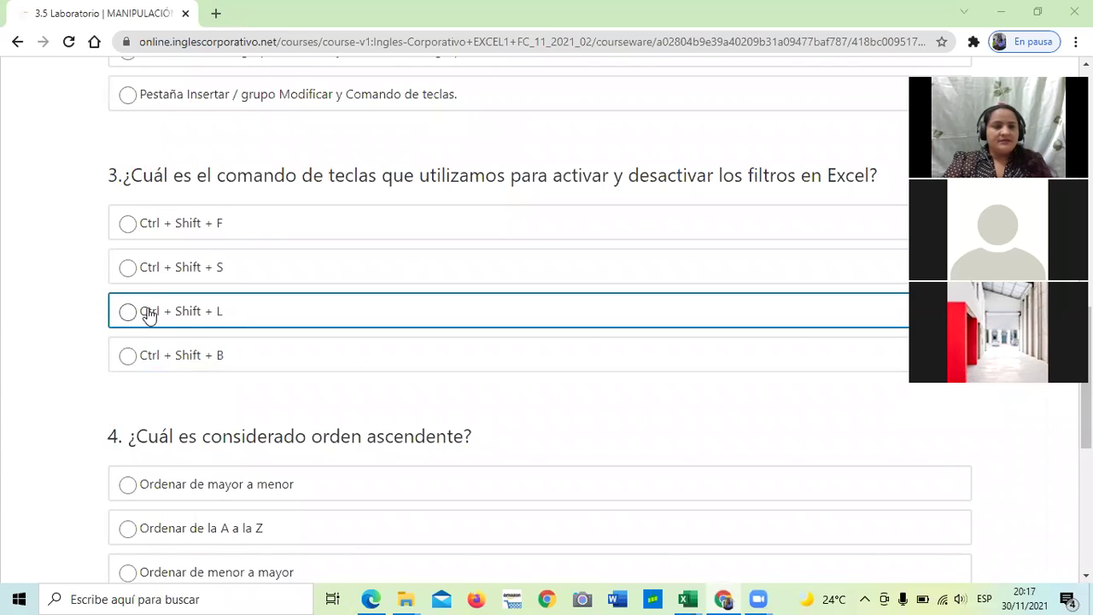
pyautogui.scroll(-1, 429, 324)
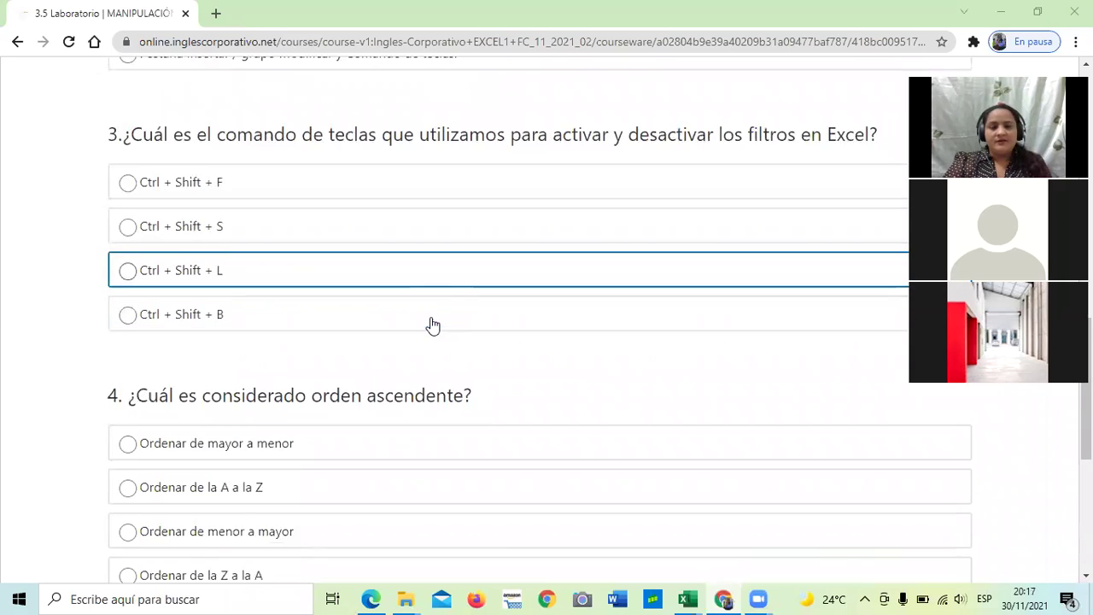
pyautogui.scroll(-1, 433, 324)
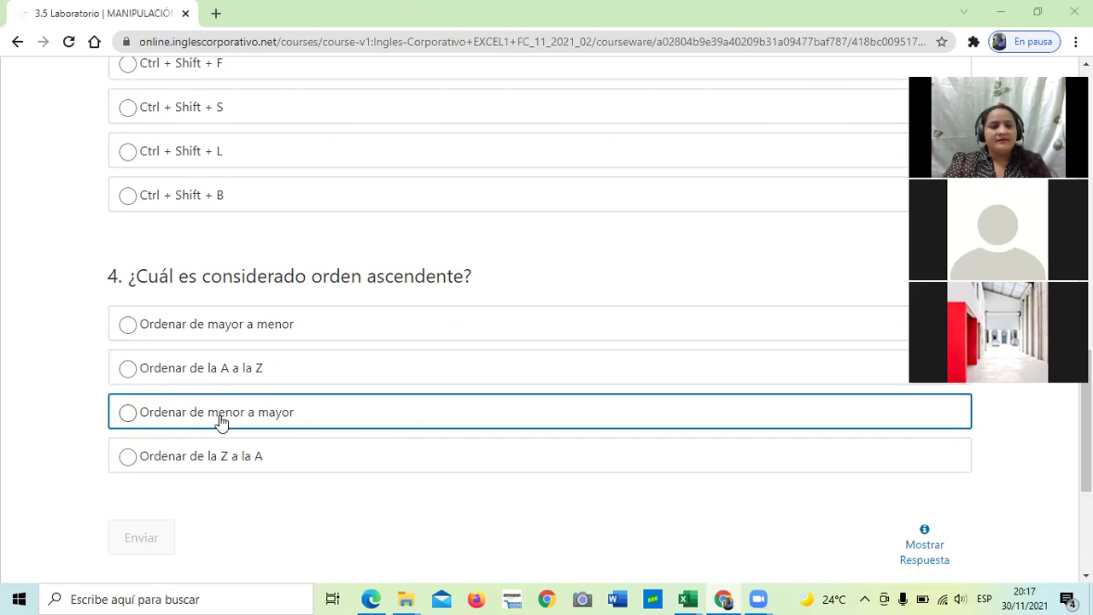
pyautogui.scroll(-1, 529, 393)
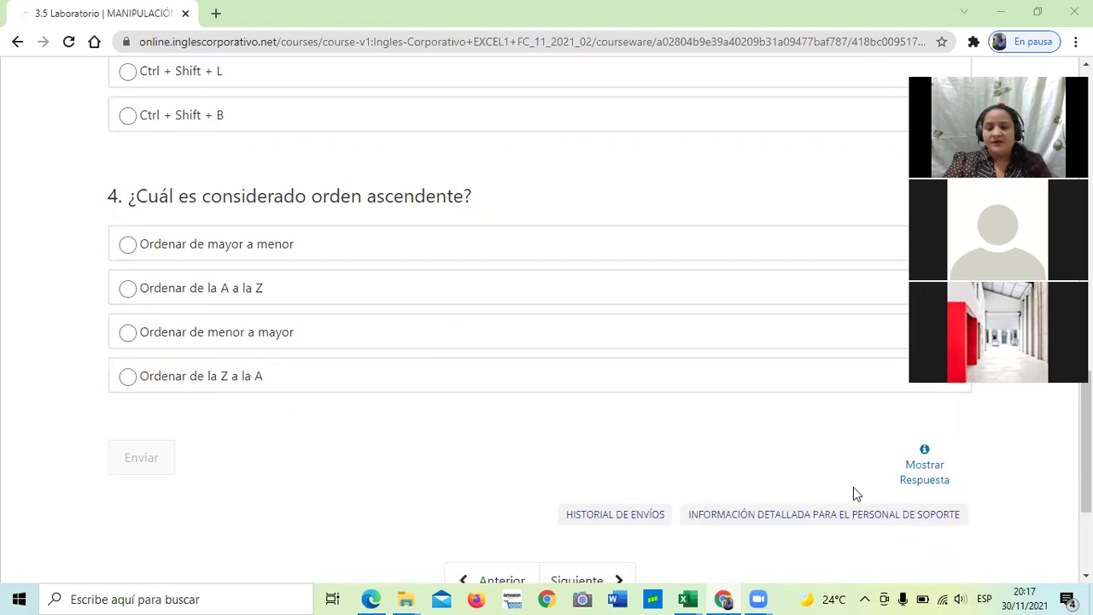
pyautogui.scroll(1, 791, 451)
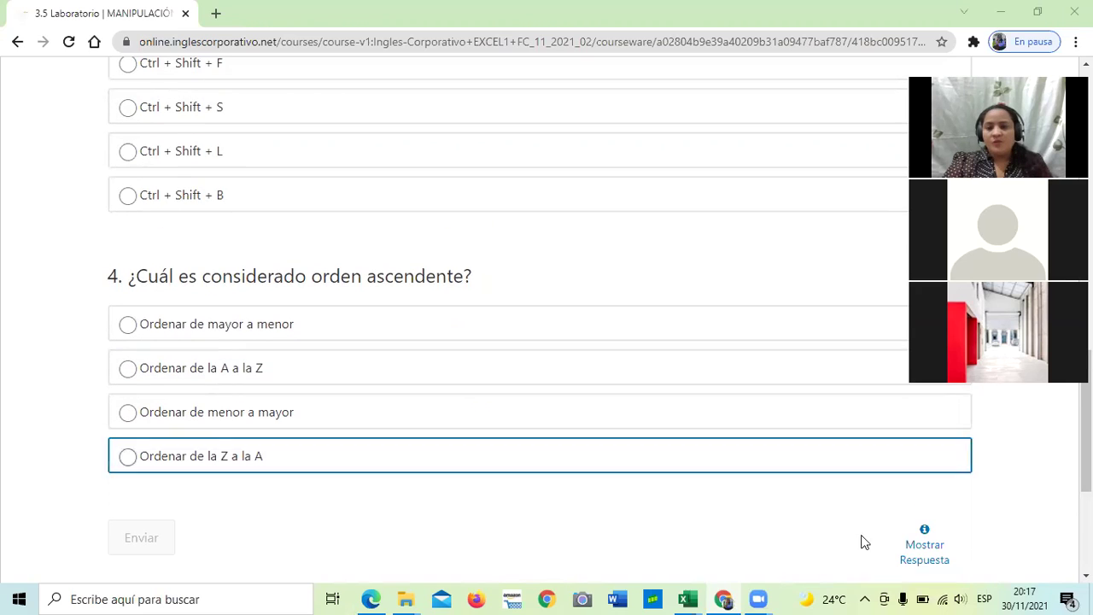
# Reveal the lab's answers and review the marked options from question 4 back to question 1
pyautogui.click(927, 537)
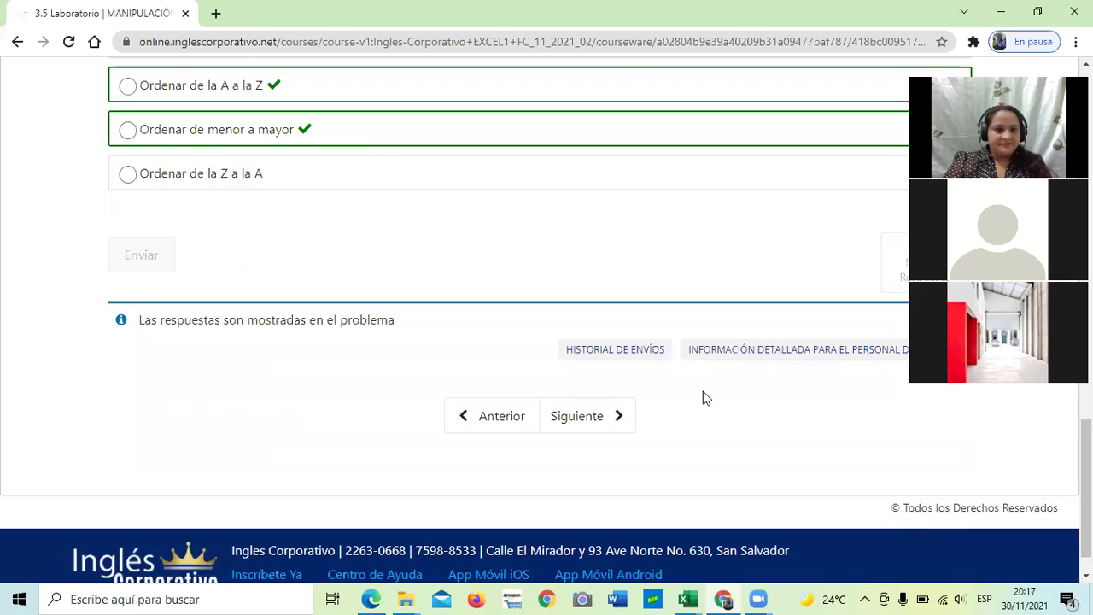
pyautogui.scroll(2, 698, 398)
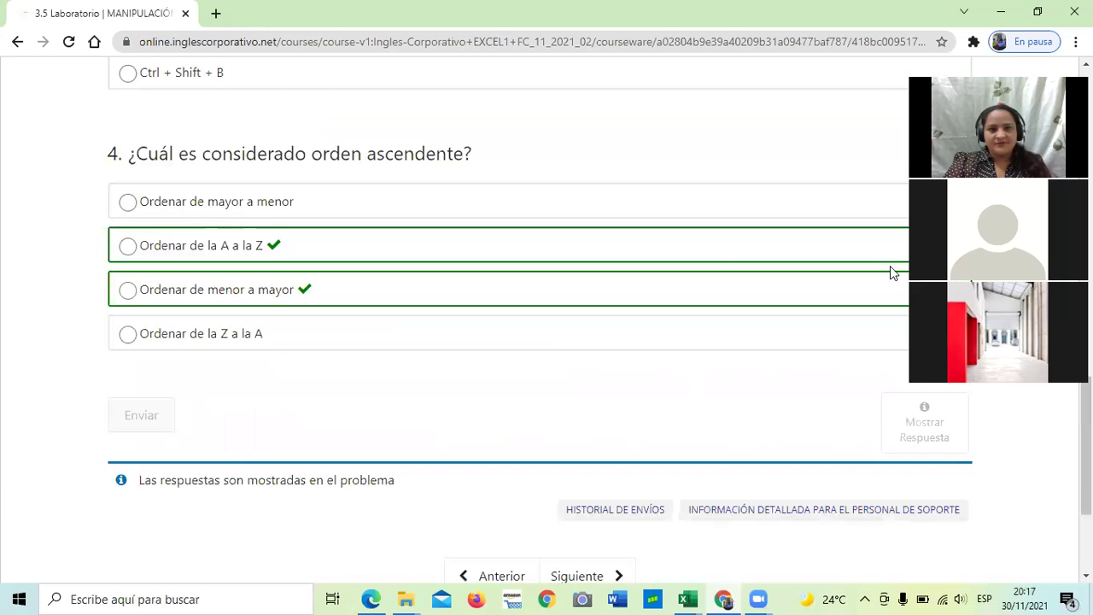
pyautogui.scroll(2, 646, 418)
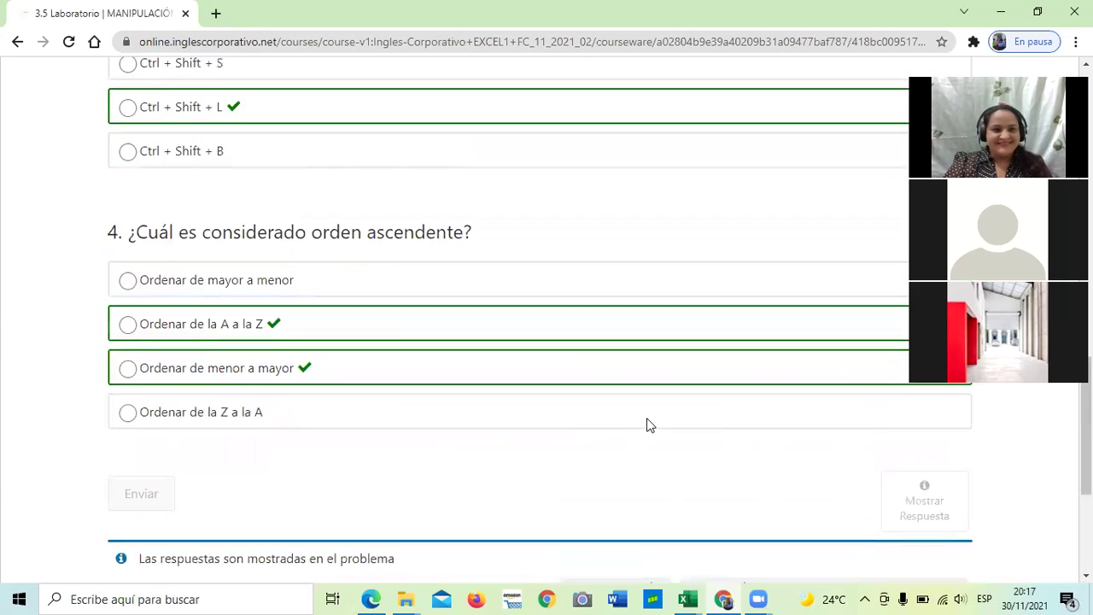
pyautogui.scroll(4, 648, 424)
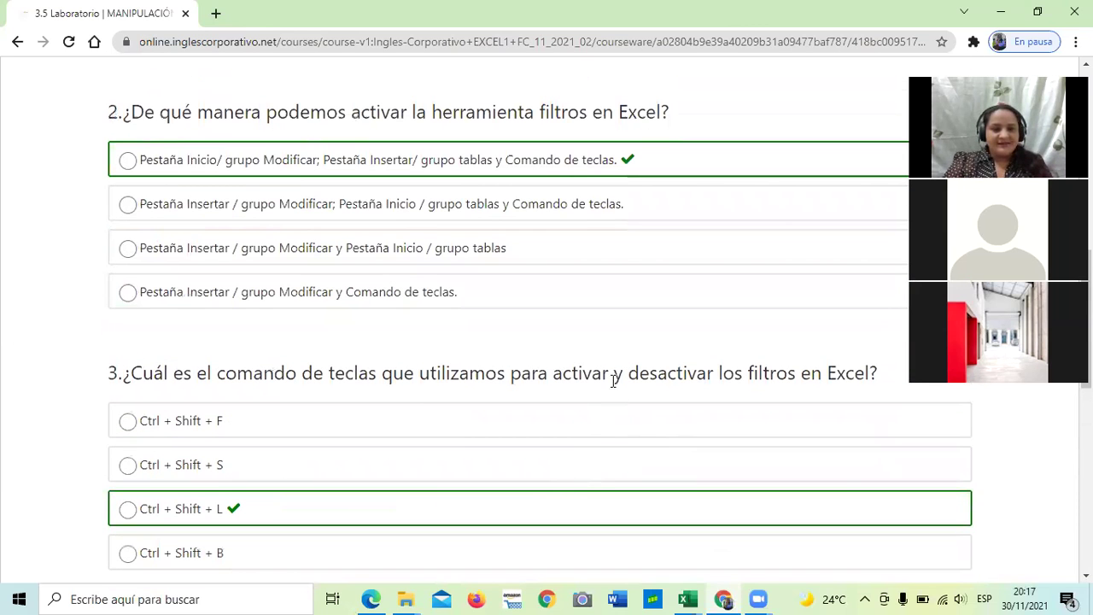
pyautogui.scroll(1, 825, 127)
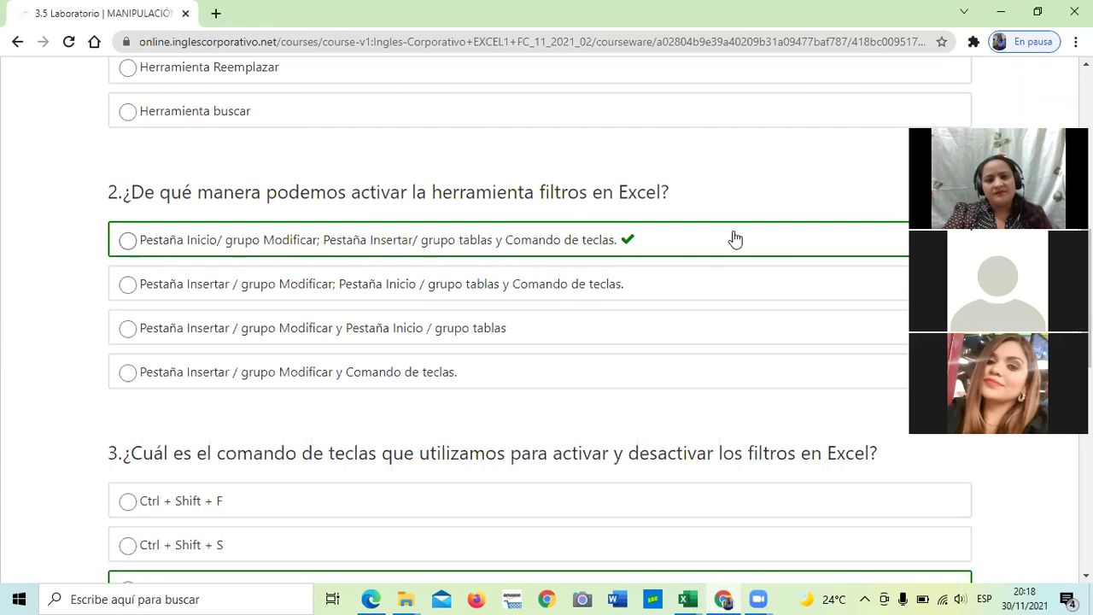
pyautogui.scroll(2, 735, 239)
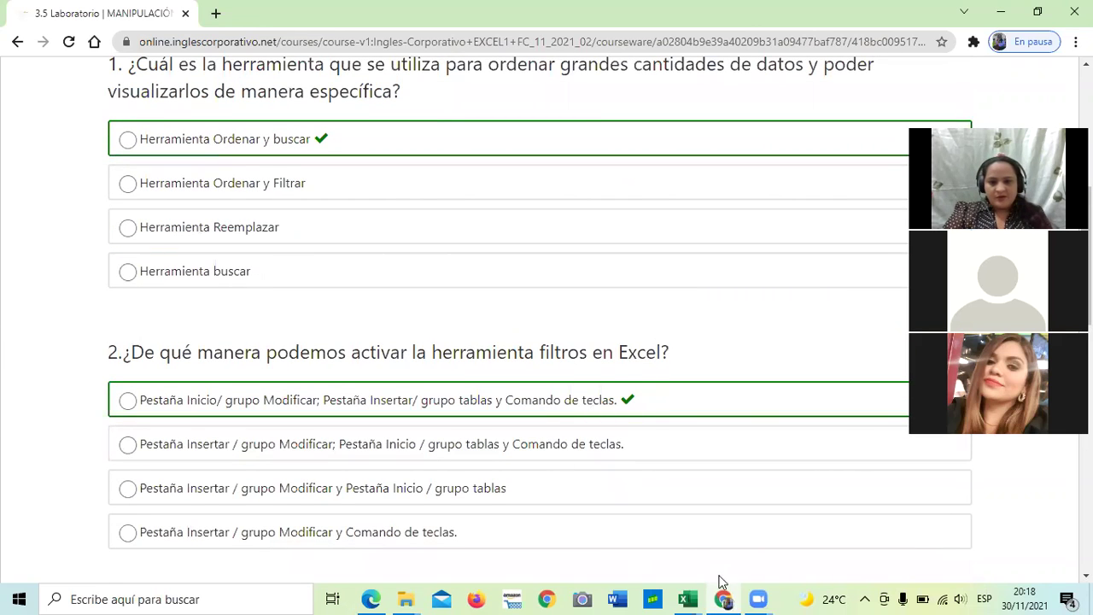
# Switch to the Ejercicio Excel Intermedio workbook, select the TABLA PARA APLICAR FILTROS title and locate the sort and filter commands
pyautogui.moveTo(691, 598)
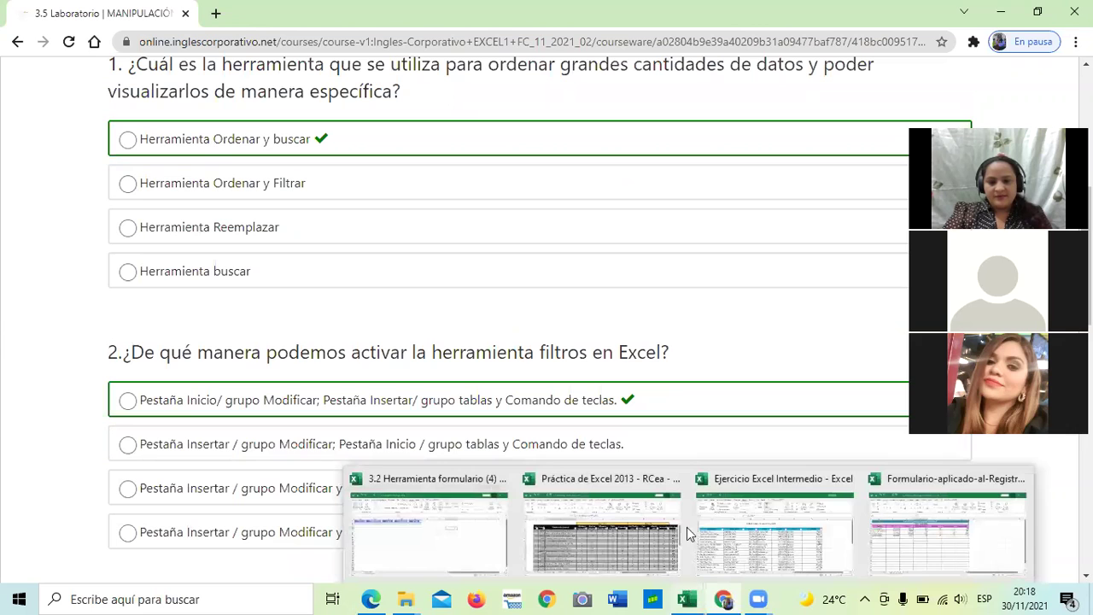
pyautogui.click(778, 539)
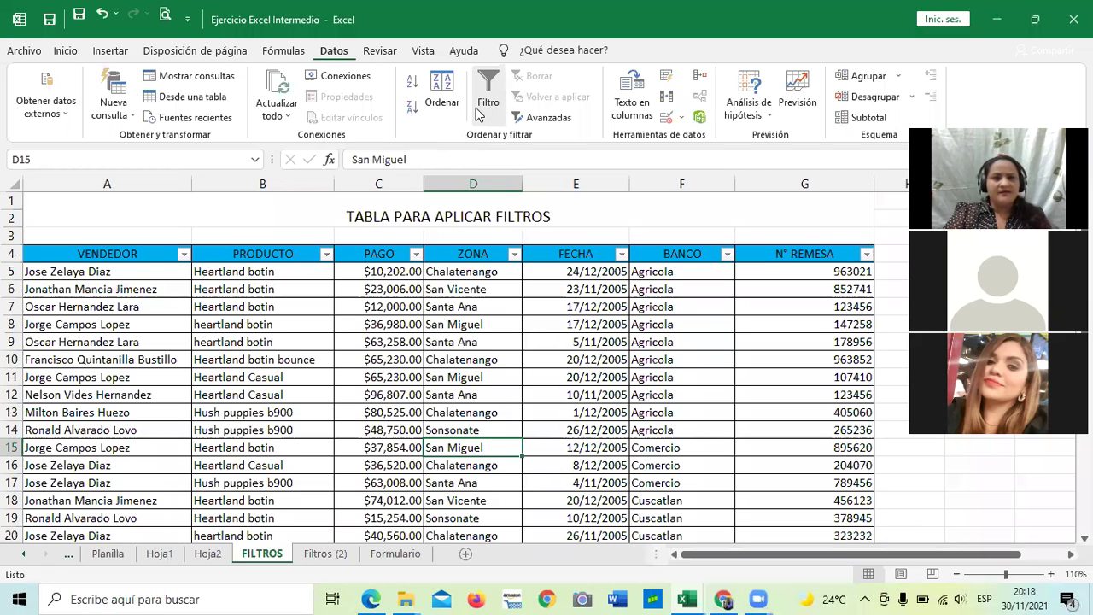
pyautogui.click(674, 210)
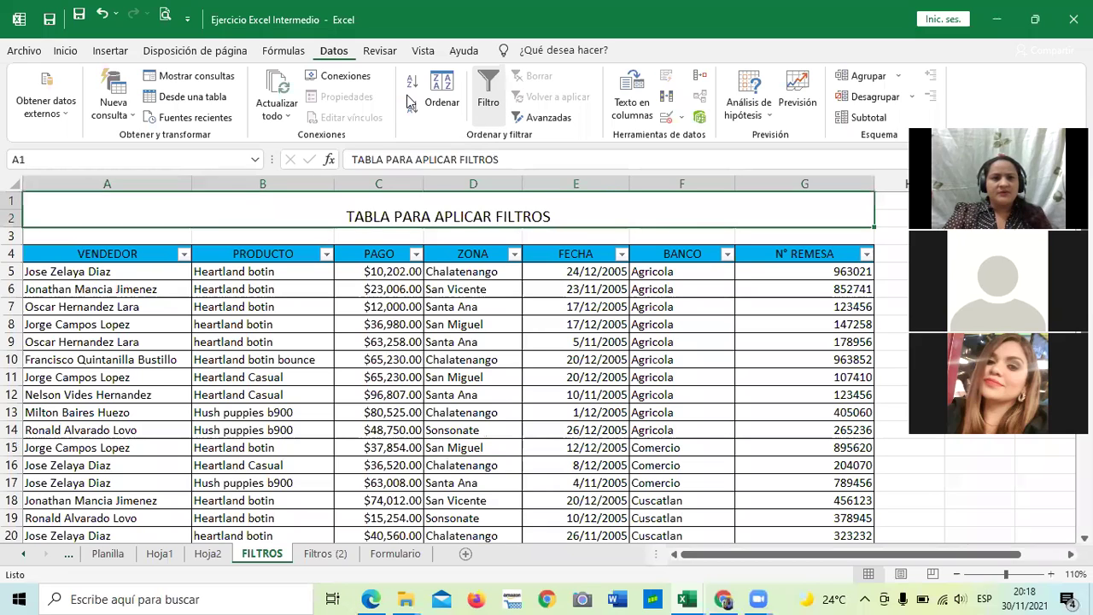
pyautogui.scroll(4, 408, 101)
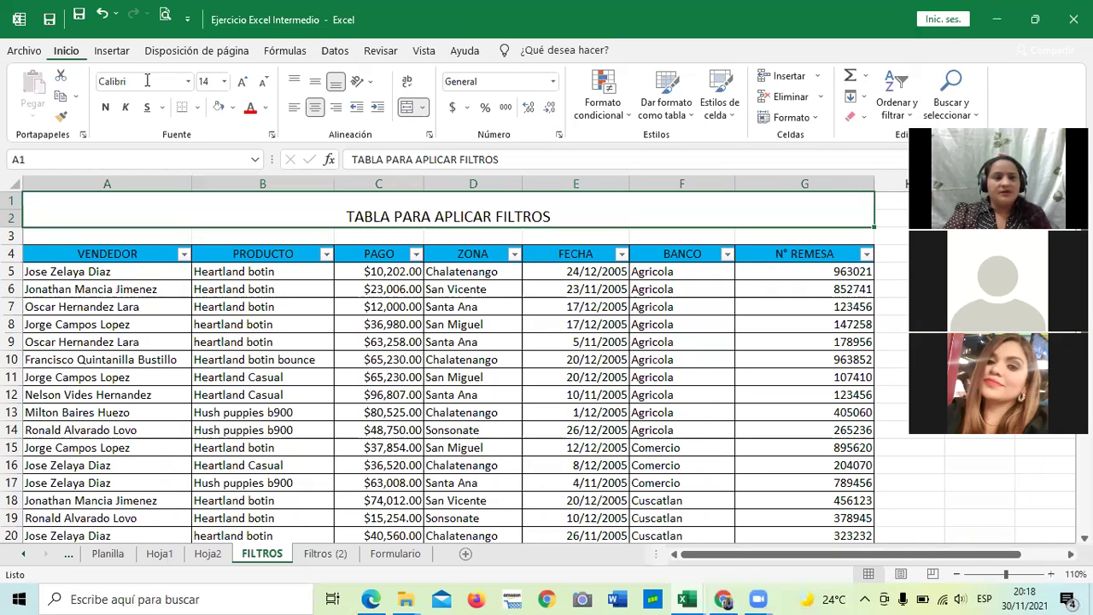
# Examine the workbook's insert commands, including the Ilustraciones, Símbolos and Texto groups, alongside the Tablas and Filtros groups
pyautogui.scroll(-1, 188, 132)
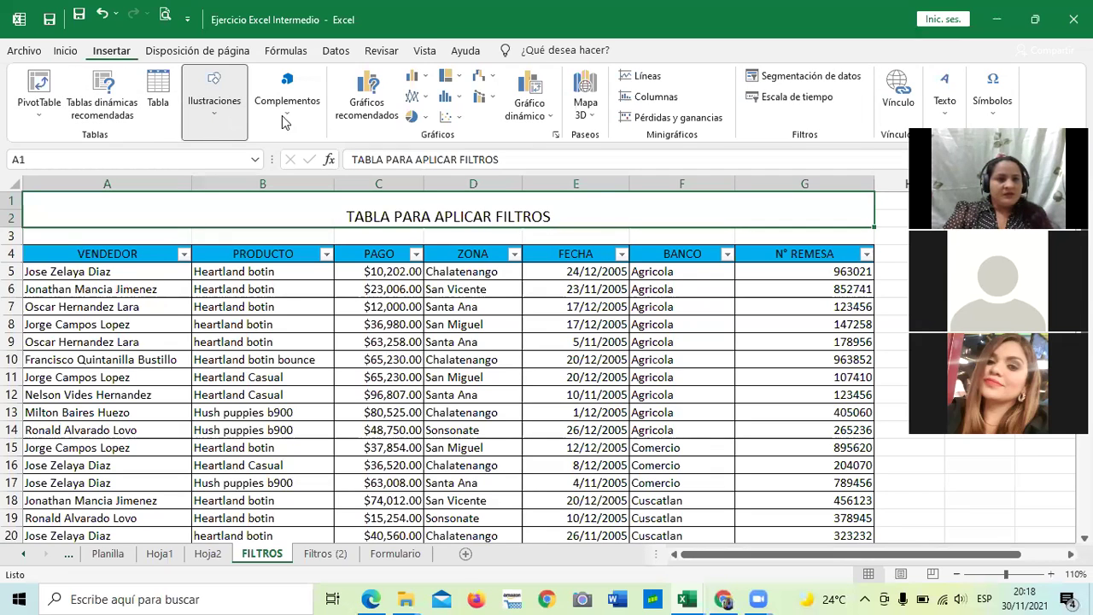
pyautogui.click(212, 119)
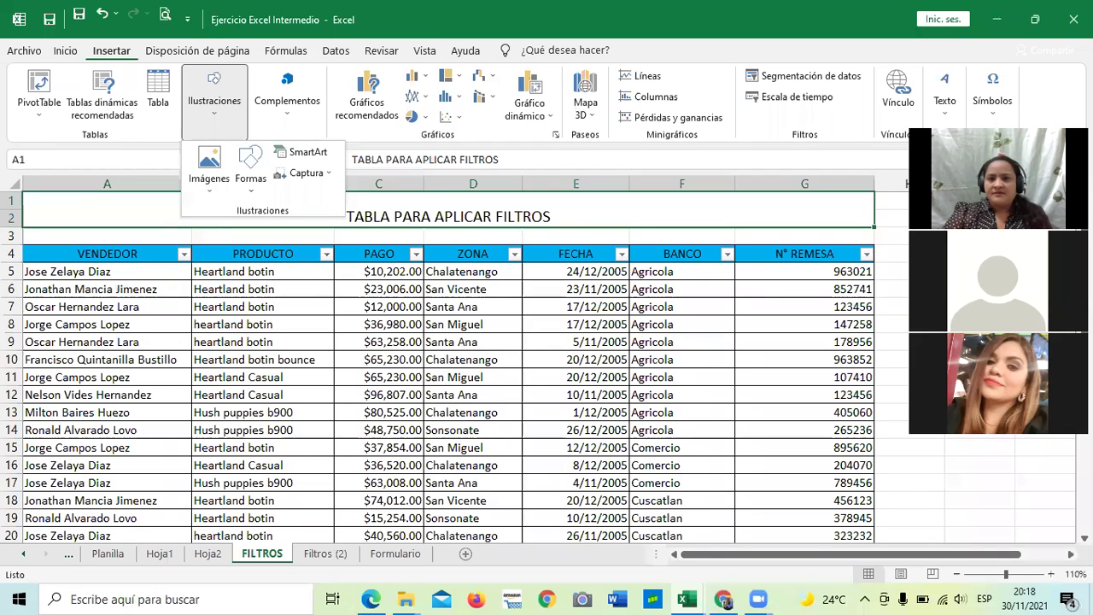
pyautogui.click(992, 111)
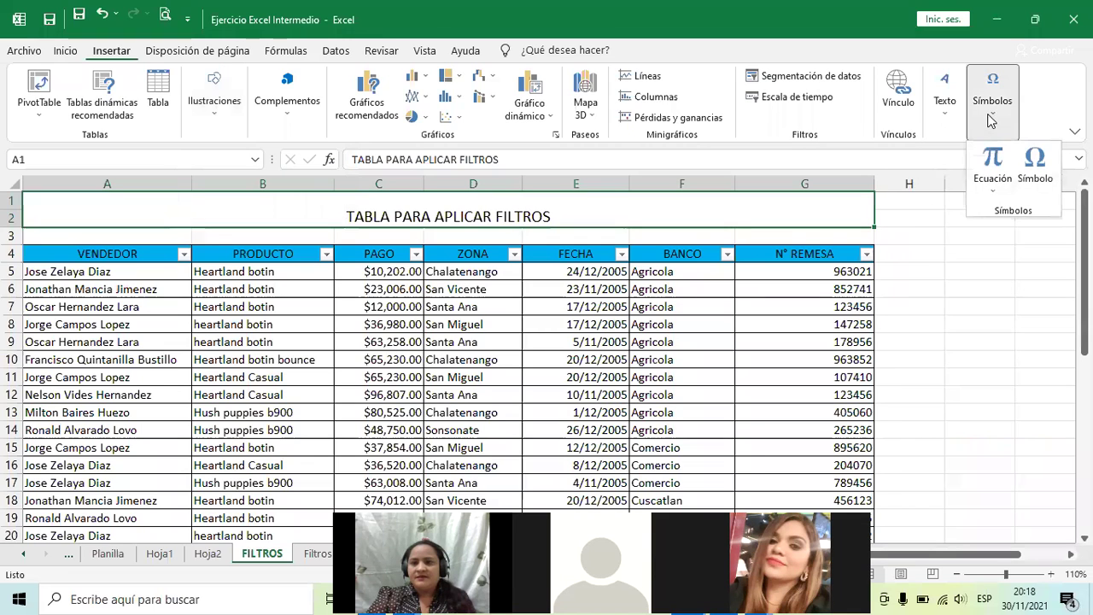
pyautogui.click(945, 118)
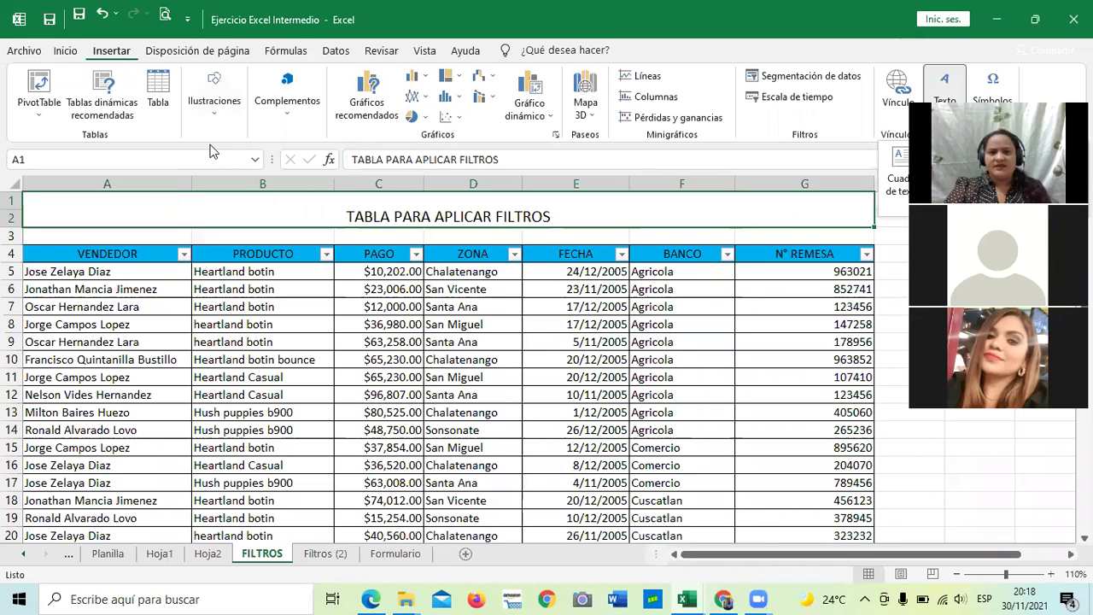
pyautogui.click(213, 150)
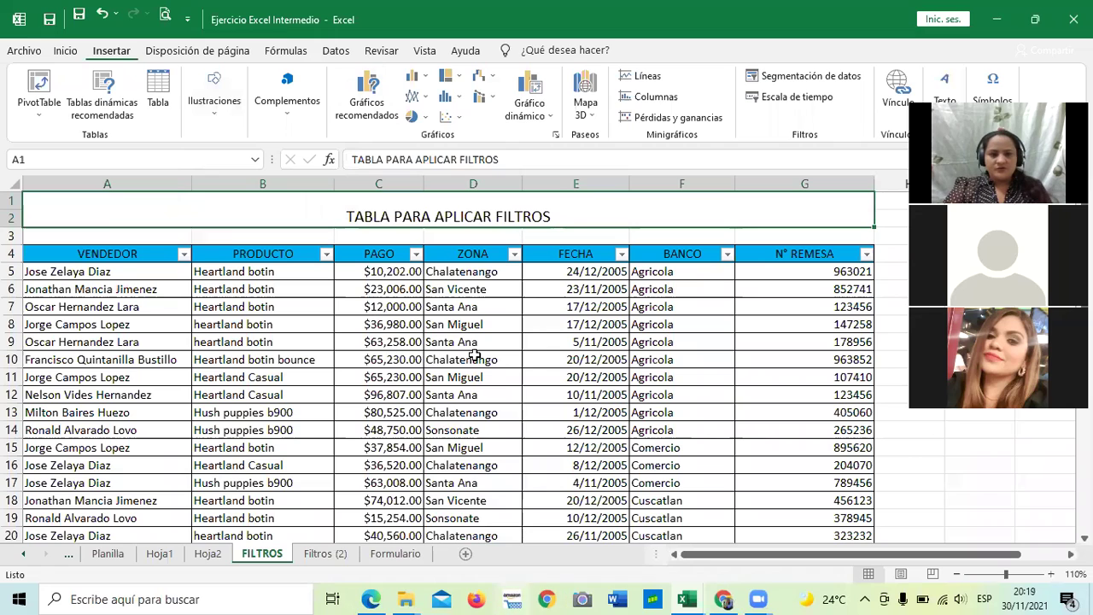
# Switch to the browser's 3.5 Laboratorio page and review the marked answers from question 1 down to the end of the lab
pyautogui.click(726, 598)
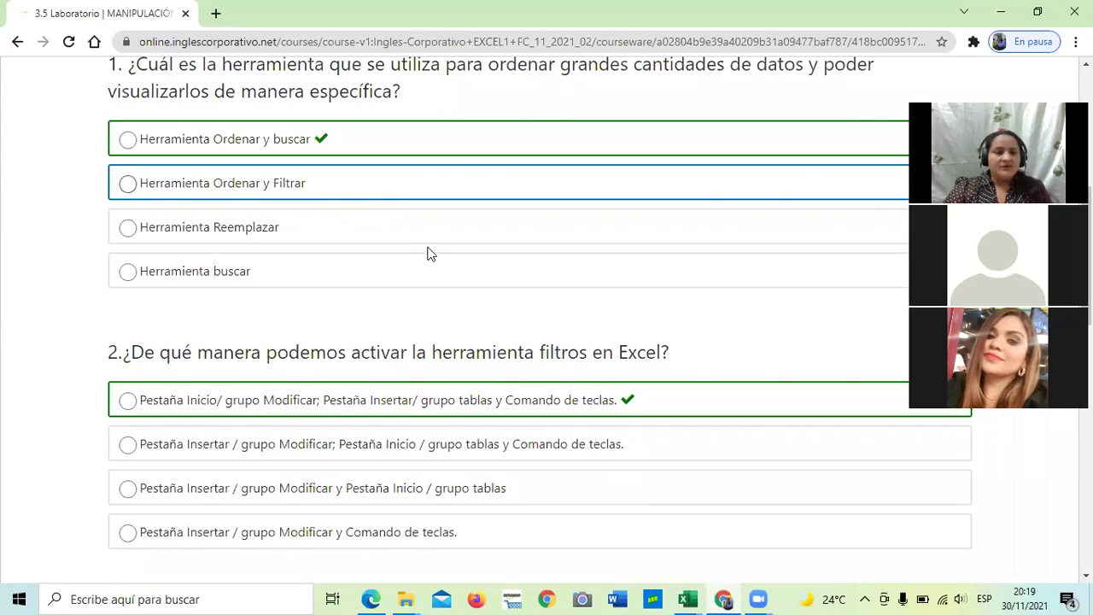
pyautogui.scroll(4, 429, 252)
pyautogui.scroll(-2, 427, 251)
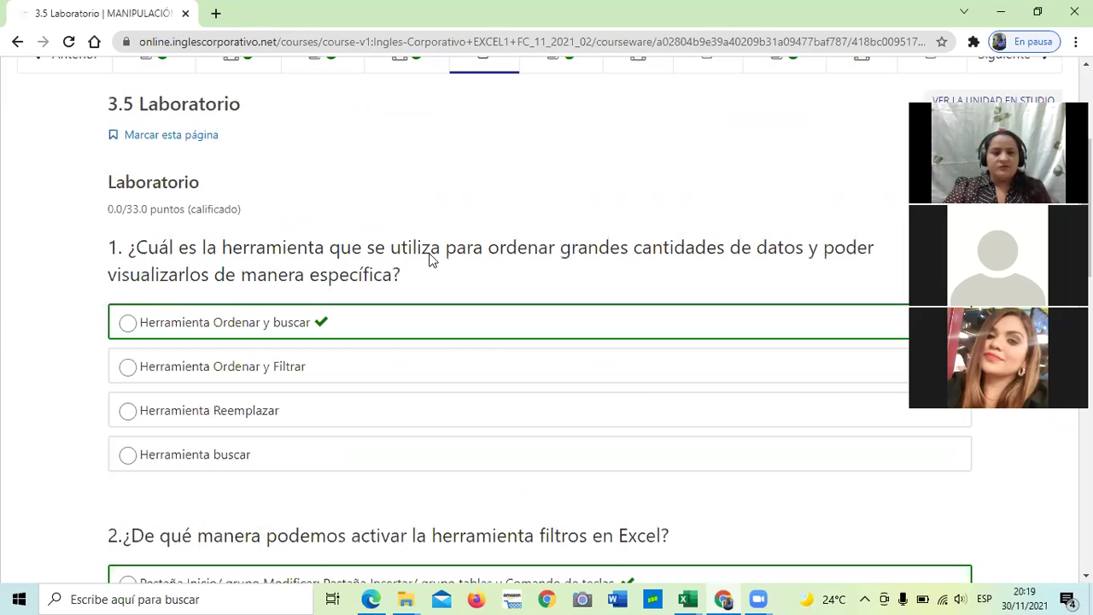
pyautogui.scroll(-4, 782, 185)
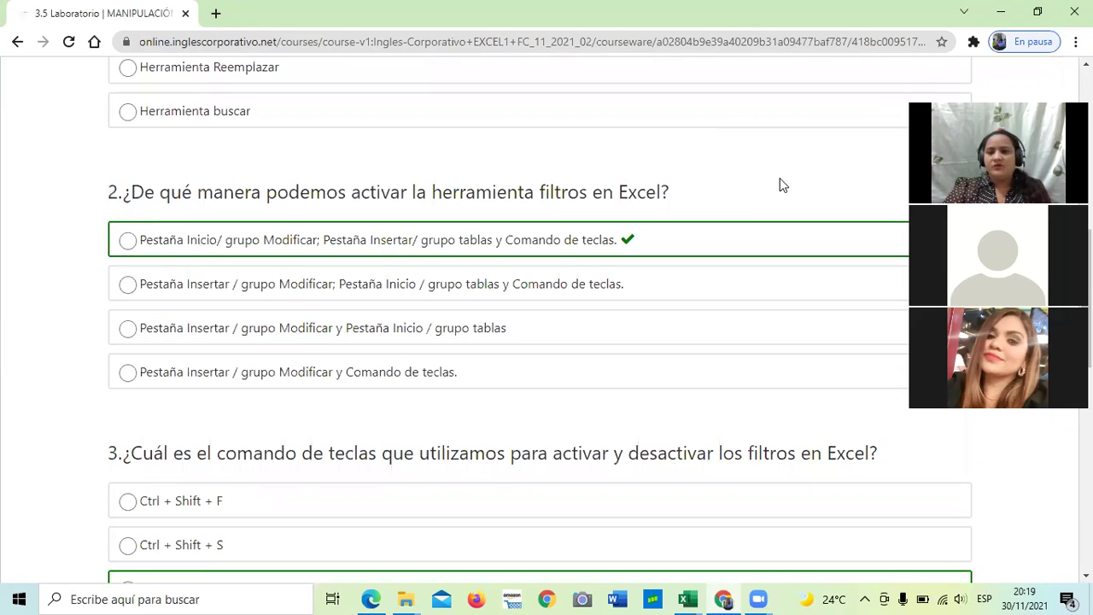
pyautogui.scroll(-8, 709, 515)
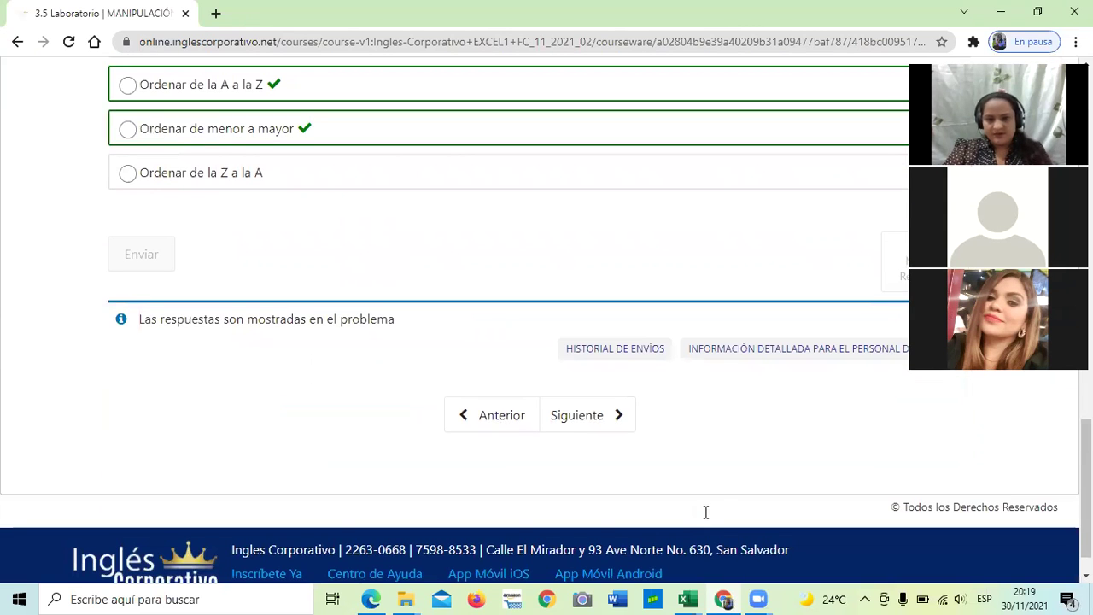
pyautogui.scroll(-1, 737, 532)
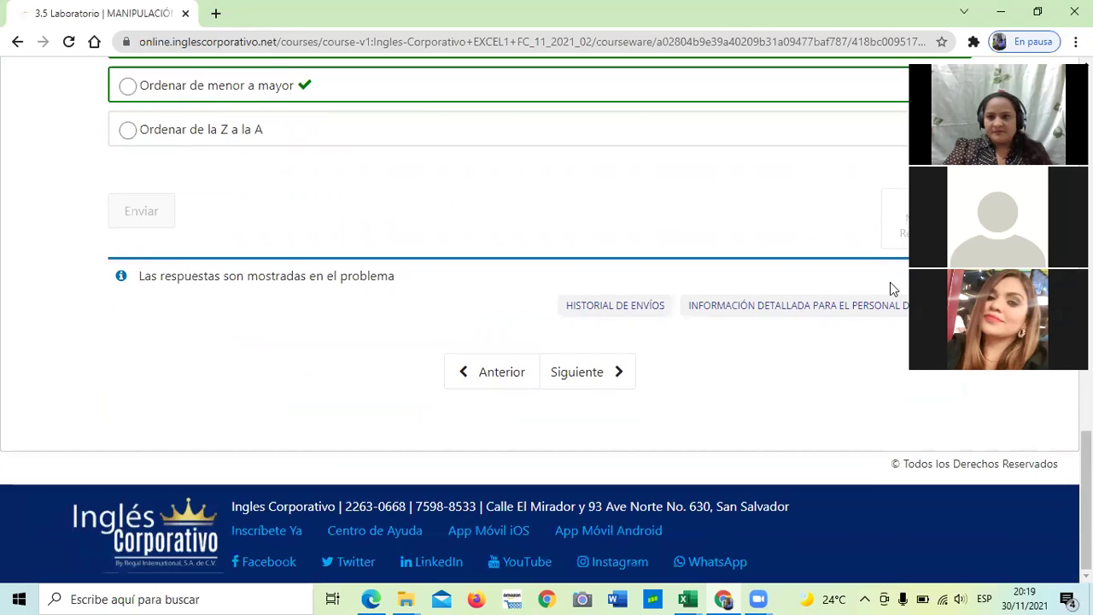
pyautogui.moveTo(1024, 111); pyautogui.dragTo(780, 111)
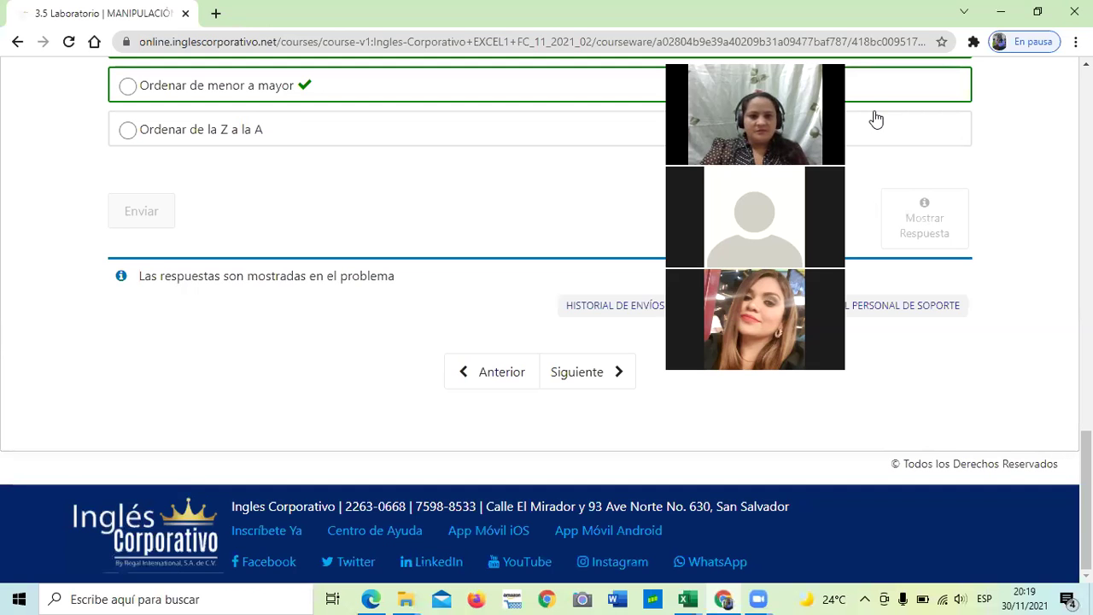
# Open lesson 3.3 Objetivo de la lección and read through its description of the Herramienta formulario de datos
pyautogui.click(577, 372)
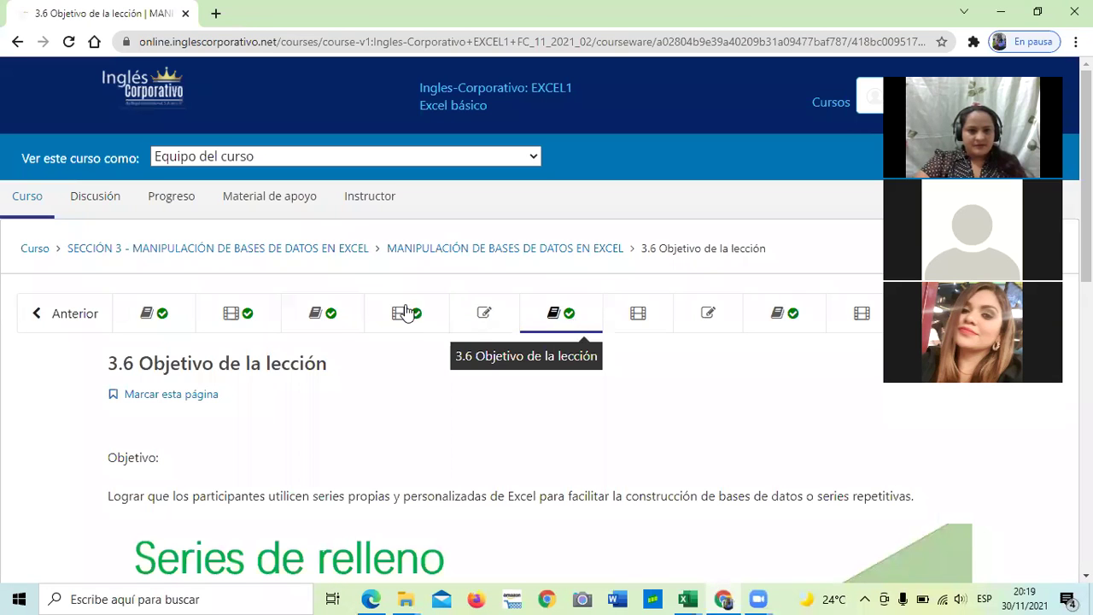
pyautogui.click(341, 312)
pyautogui.scroll(-2, 456, 339)
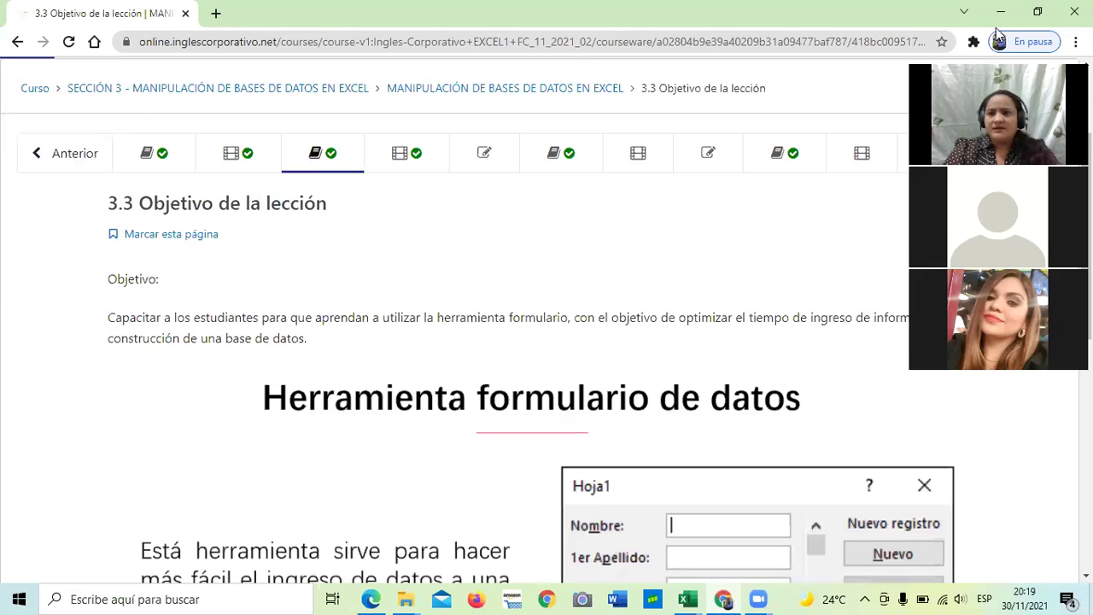
pyautogui.moveTo(931, 248); pyautogui.dragTo(930, 210)
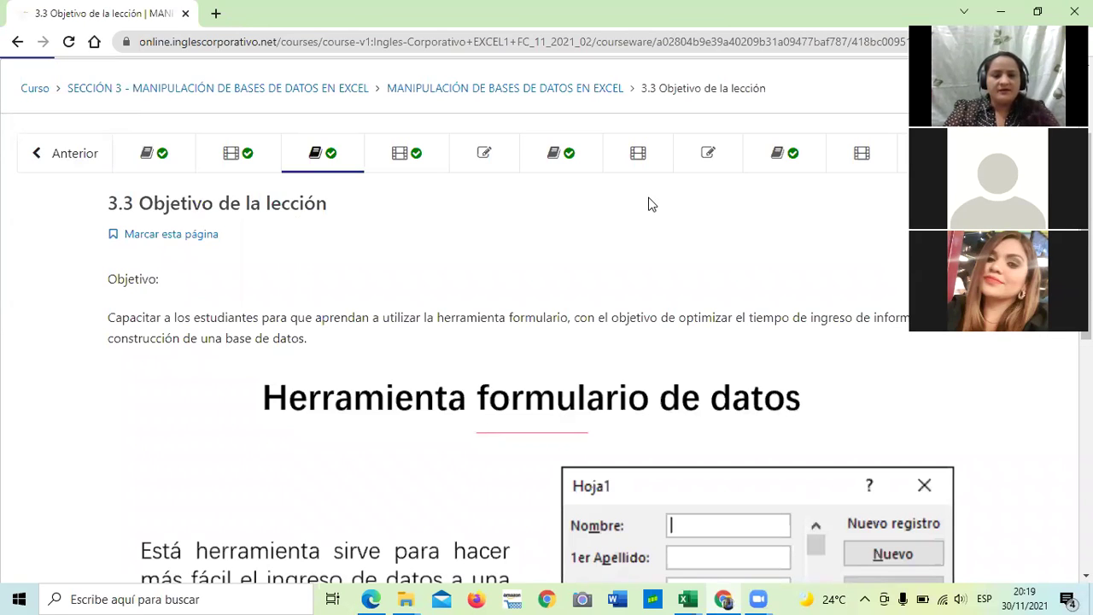
pyautogui.scroll(-3, 648, 256)
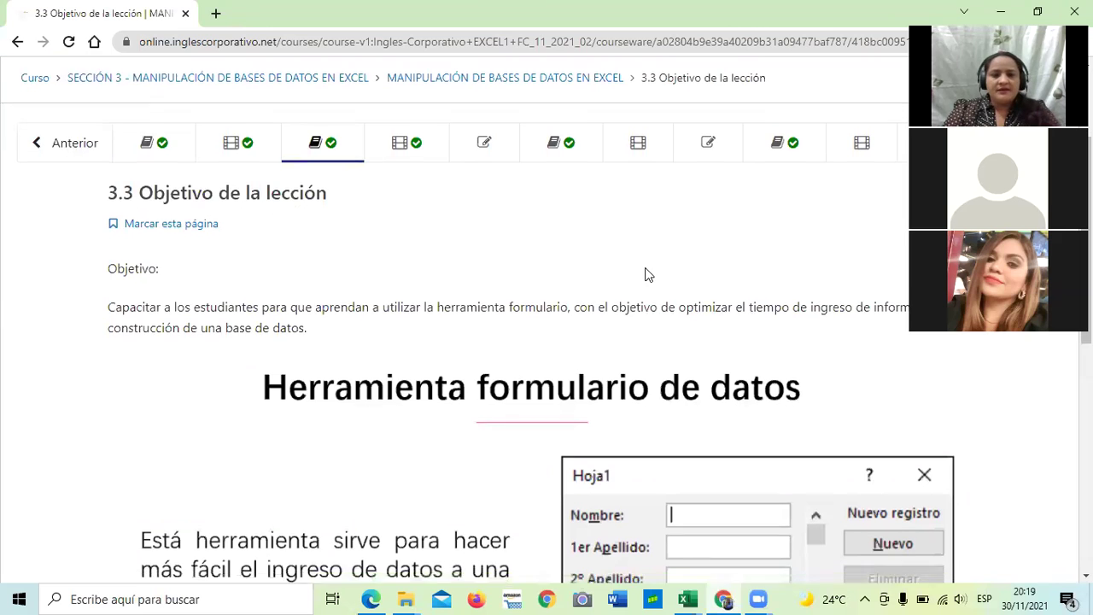
pyautogui.scroll(-1, 769, 358)
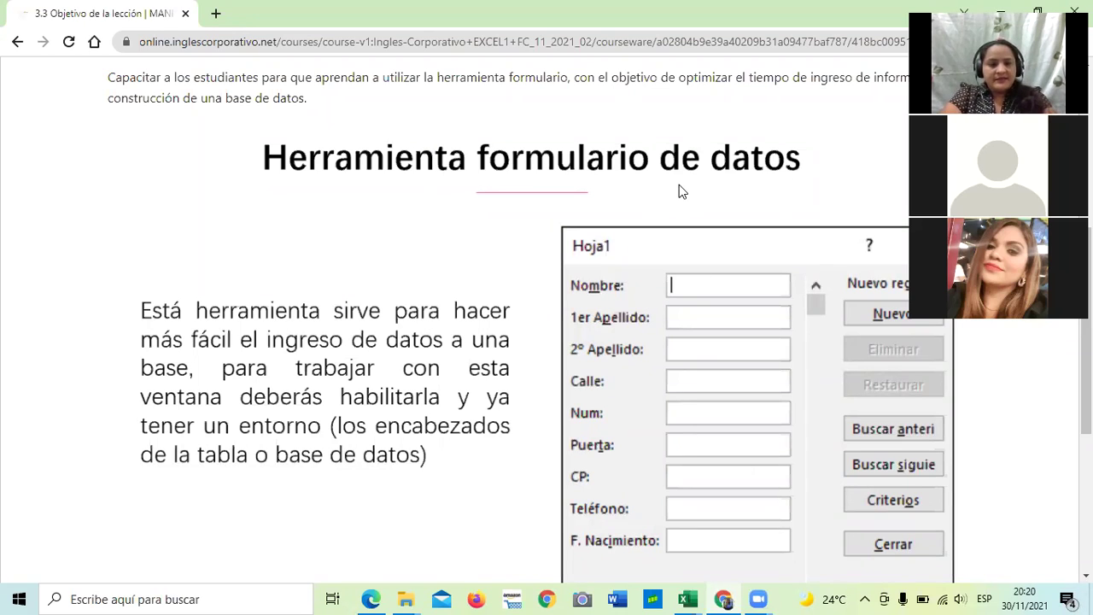
pyautogui.press('XF86AudioRaiseVolume')
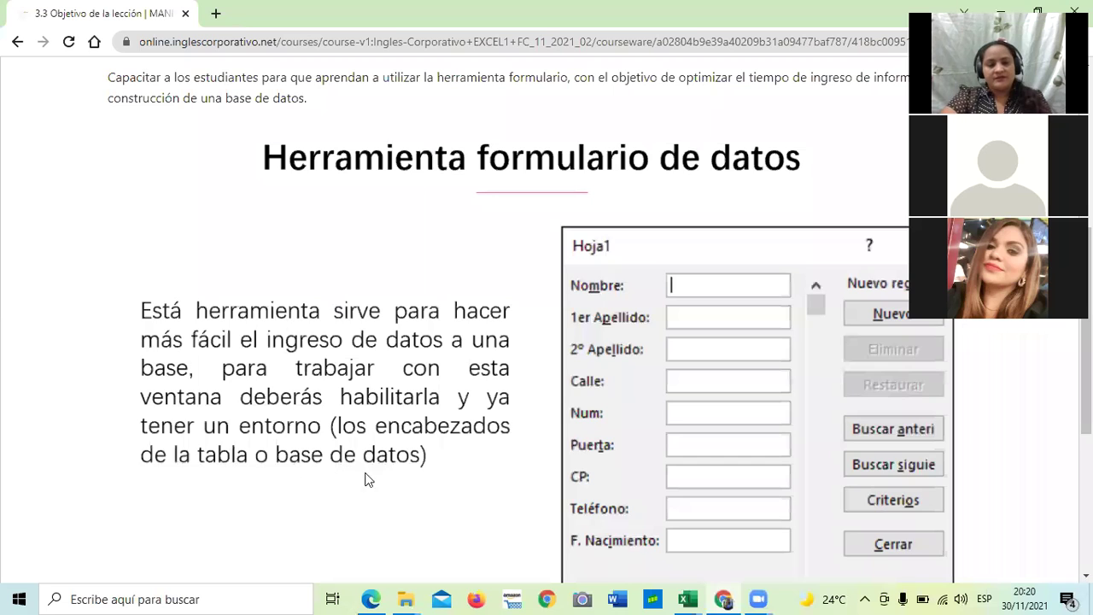
pyautogui.scroll(-2, 445, 410)
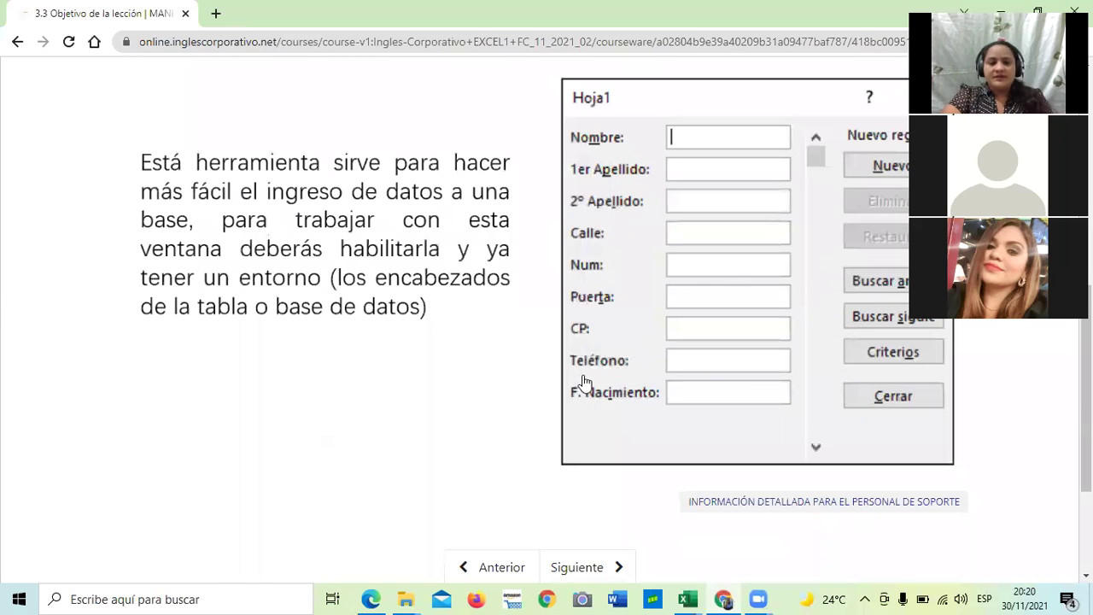
# Advance to lesson 3.4 - Herramienta formulario and play its video with the volume raised to 100
pyautogui.click(577, 567)
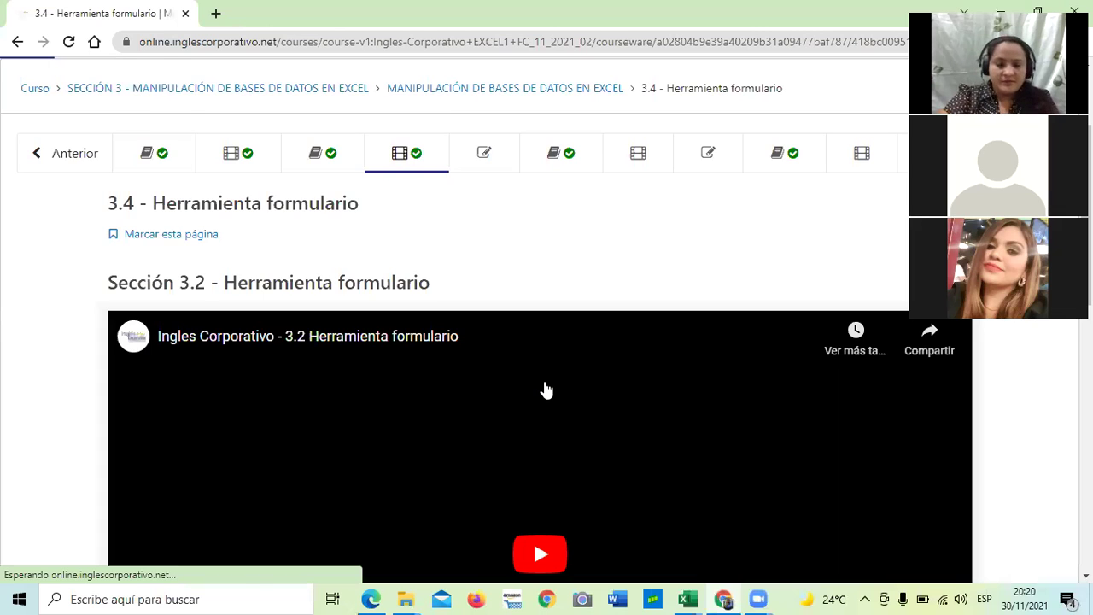
pyautogui.scroll(-2, 546, 390)
pyautogui.press('XF86AudioRaiseVolume')
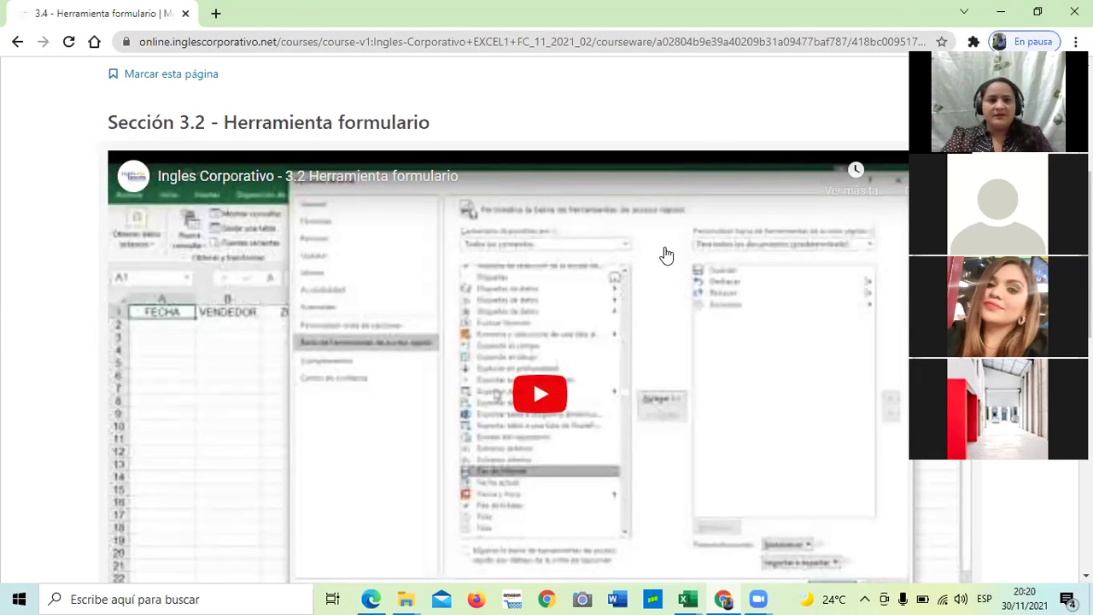
pyautogui.scroll(-1, 666, 255)
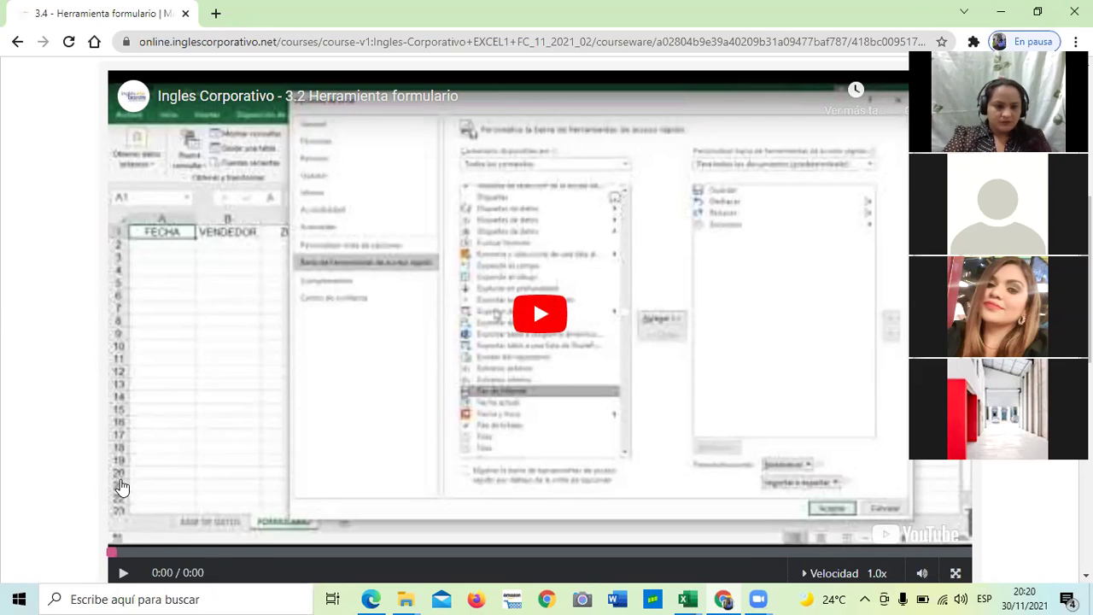
pyautogui.click(545, 313)
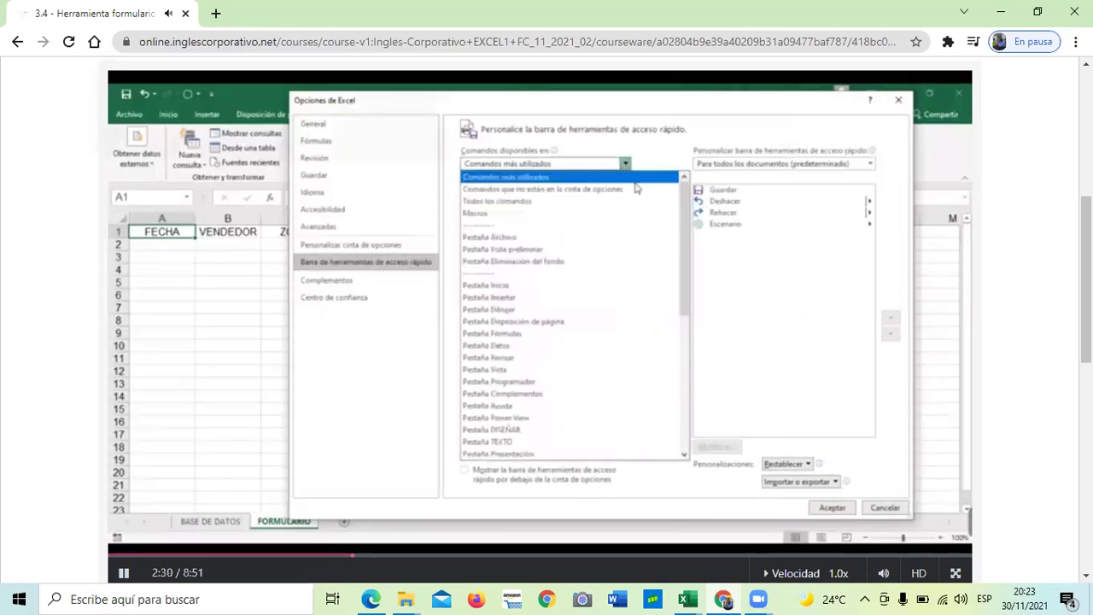
pyautogui.press('XF86AudioRaiseVolume')
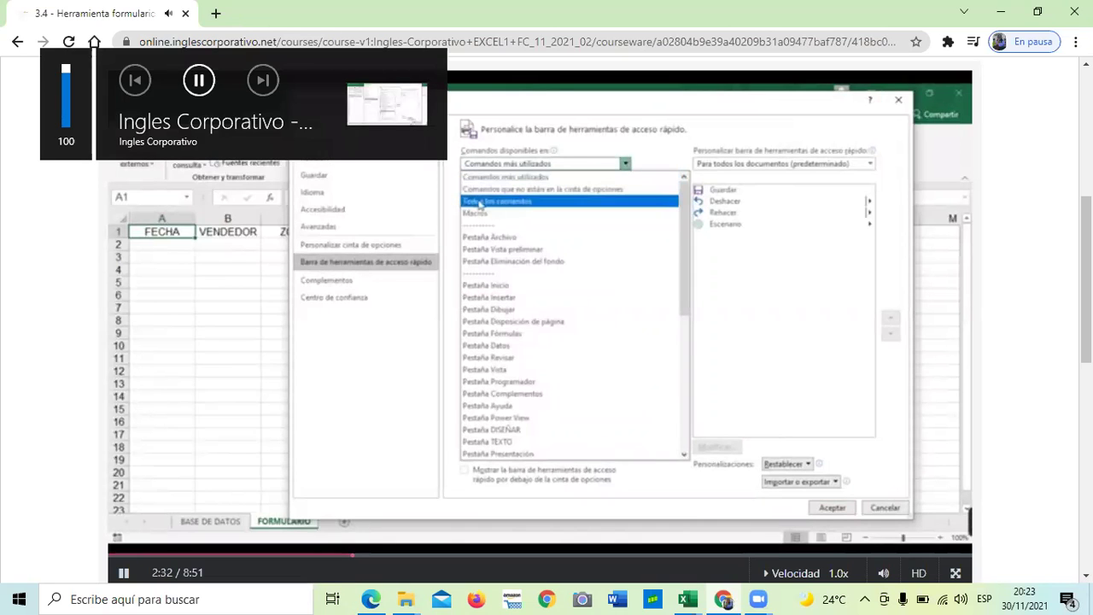
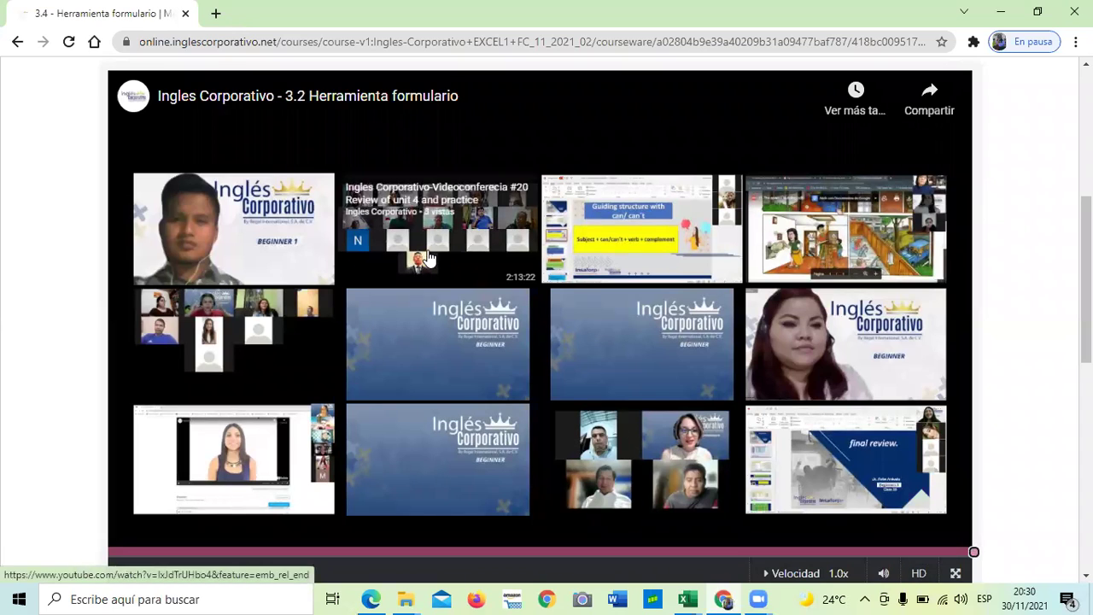
# Check the lesson content below the video, then switch to the 3.2 Herramienta formulario (4) workbook and look over its FORMULARIO table
pyautogui.scroll(-3, 426, 256)
pyautogui.scroll(-1, 144, 359)
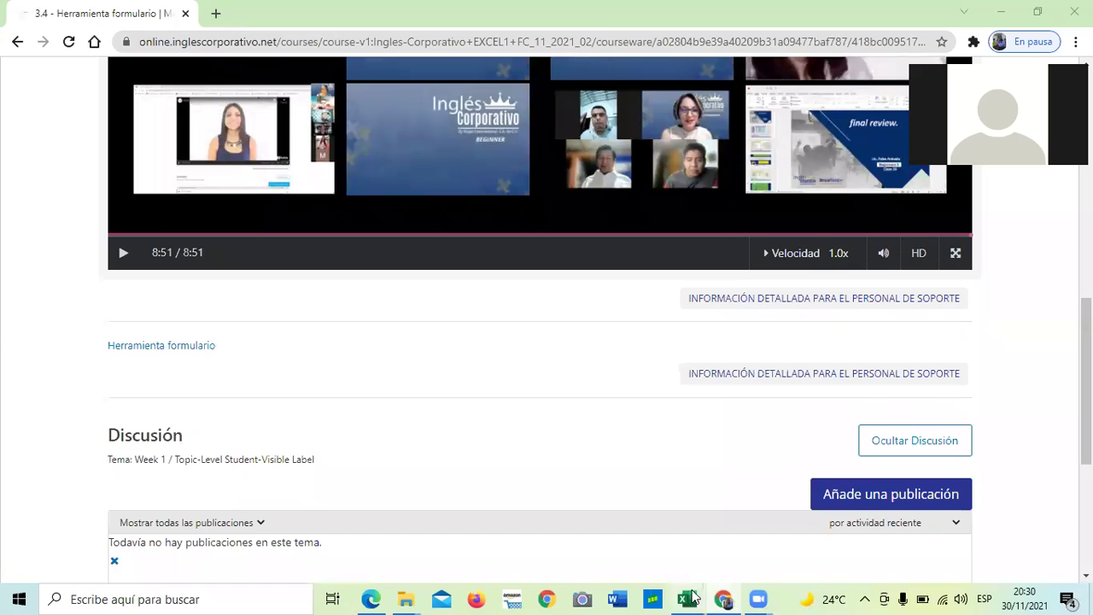
pyautogui.moveTo(688, 595)
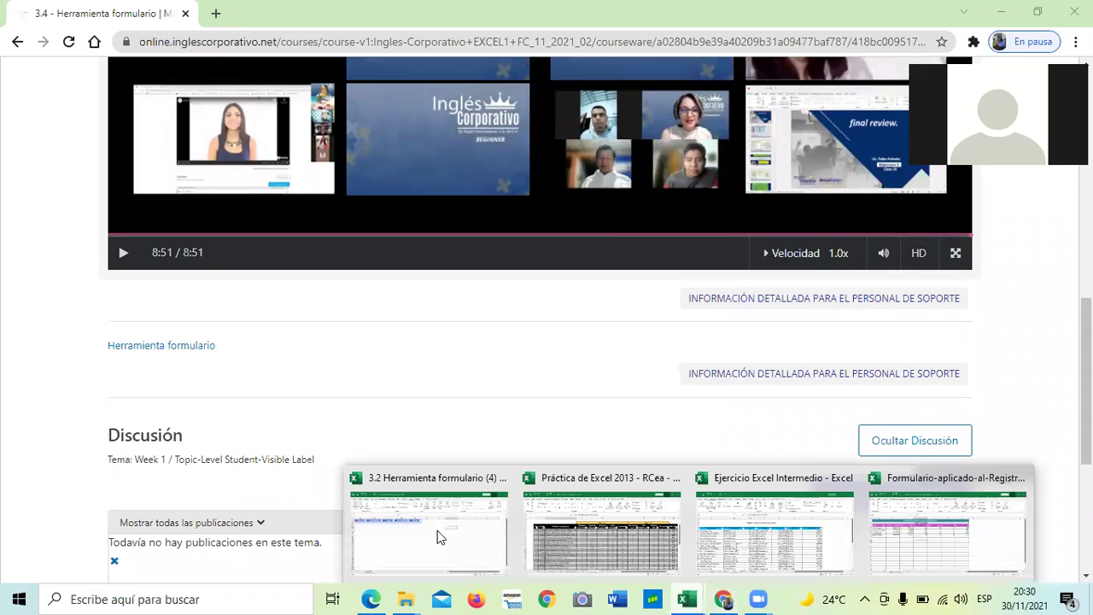
pyautogui.click(654, 464)
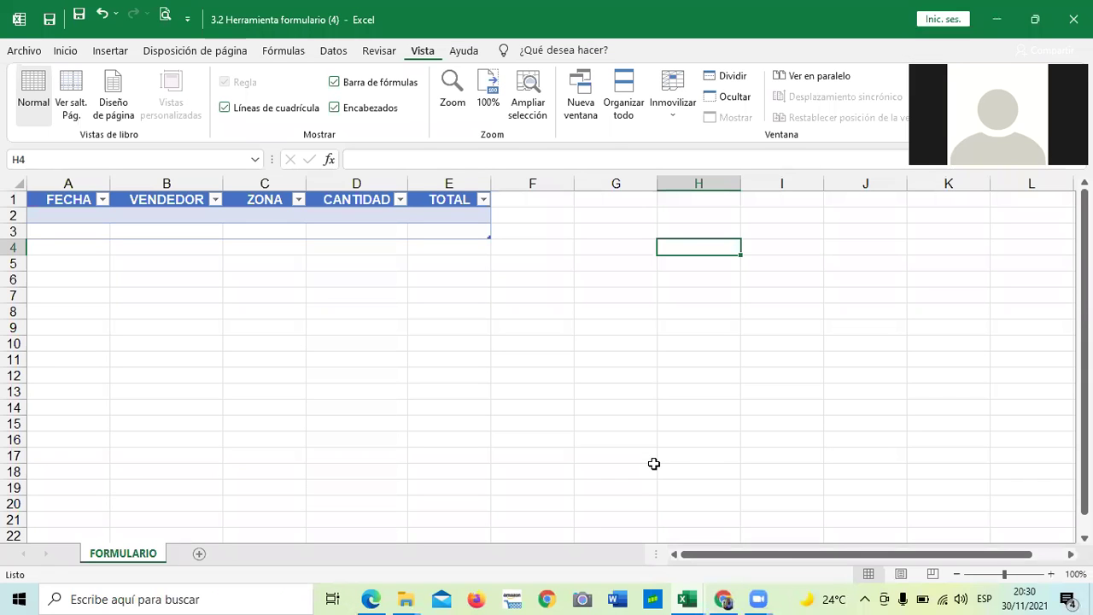
pyautogui.click(273, 405)
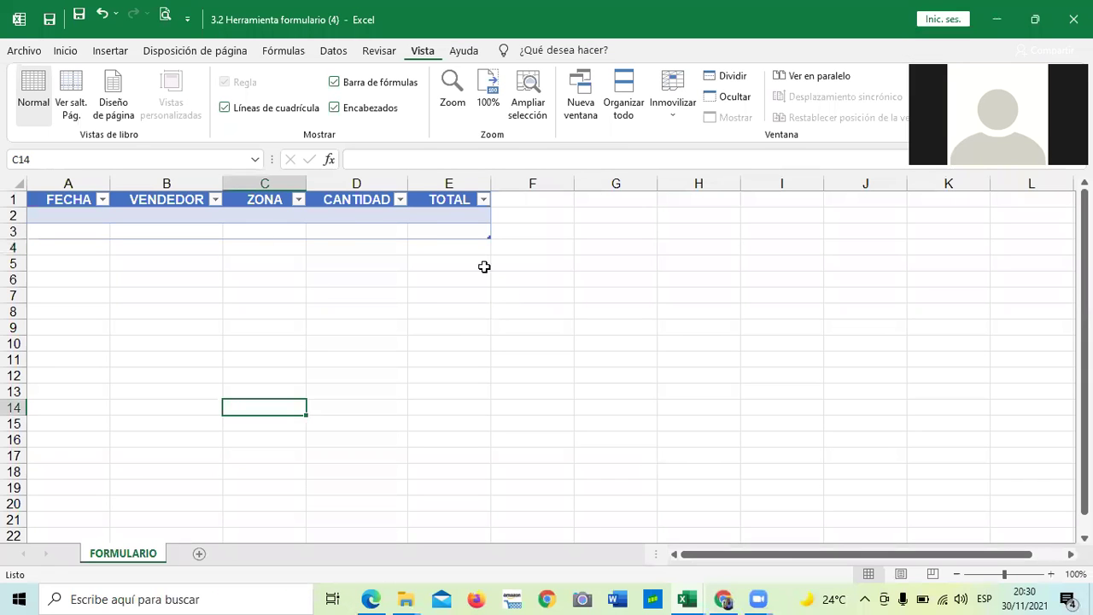
pyautogui.click(446, 345)
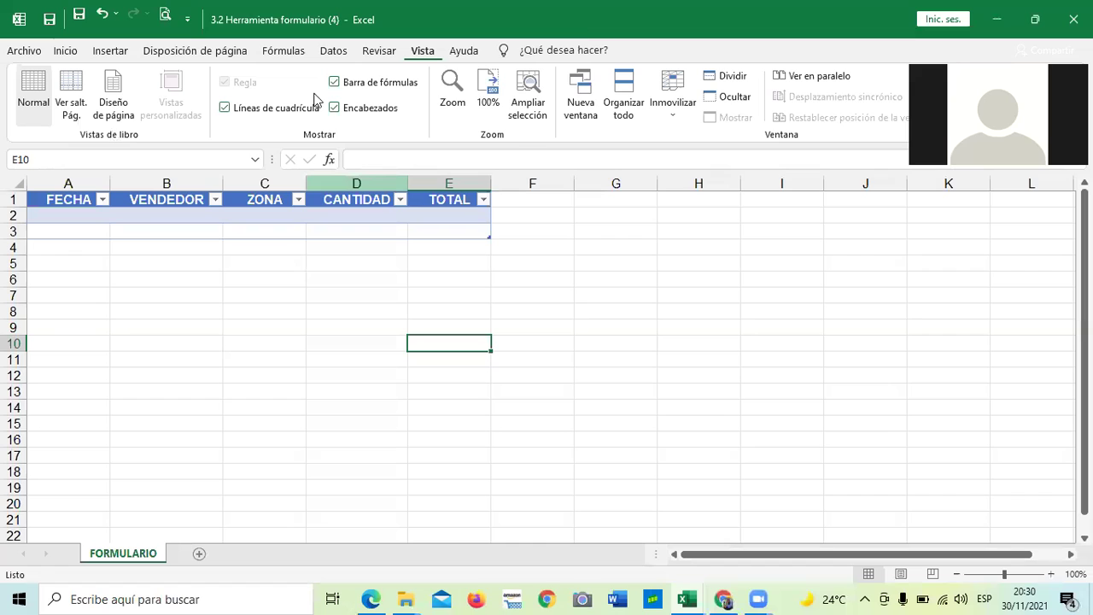
pyautogui.click(604, 309)
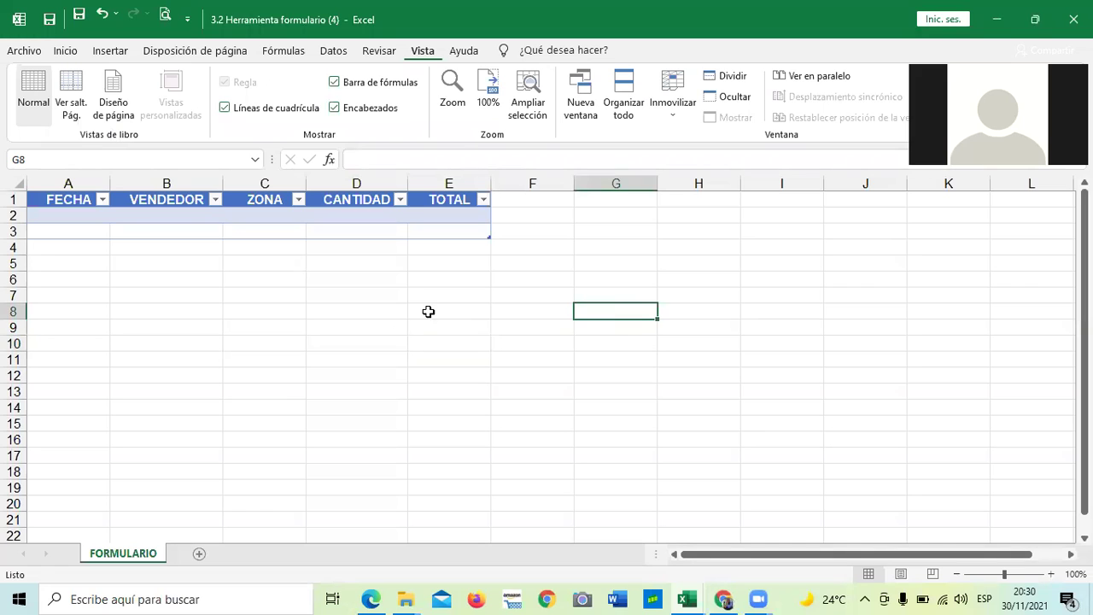
pyautogui.click(373, 388)
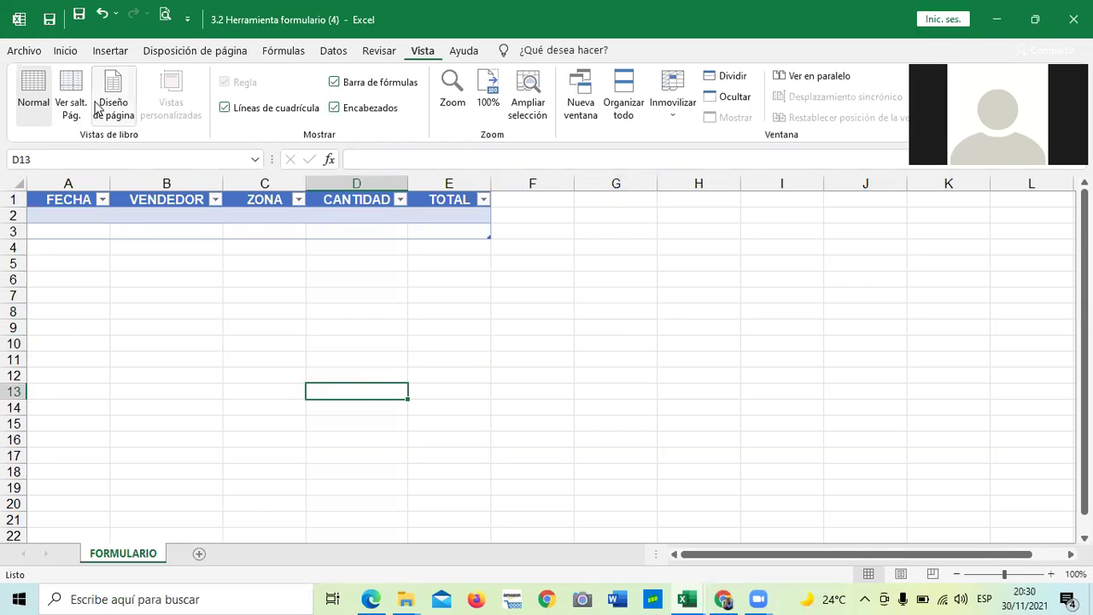
# Look through the ribbon's command groups from Inicio to Datos for a data form tool
pyautogui.hotkey('alt', 'a')
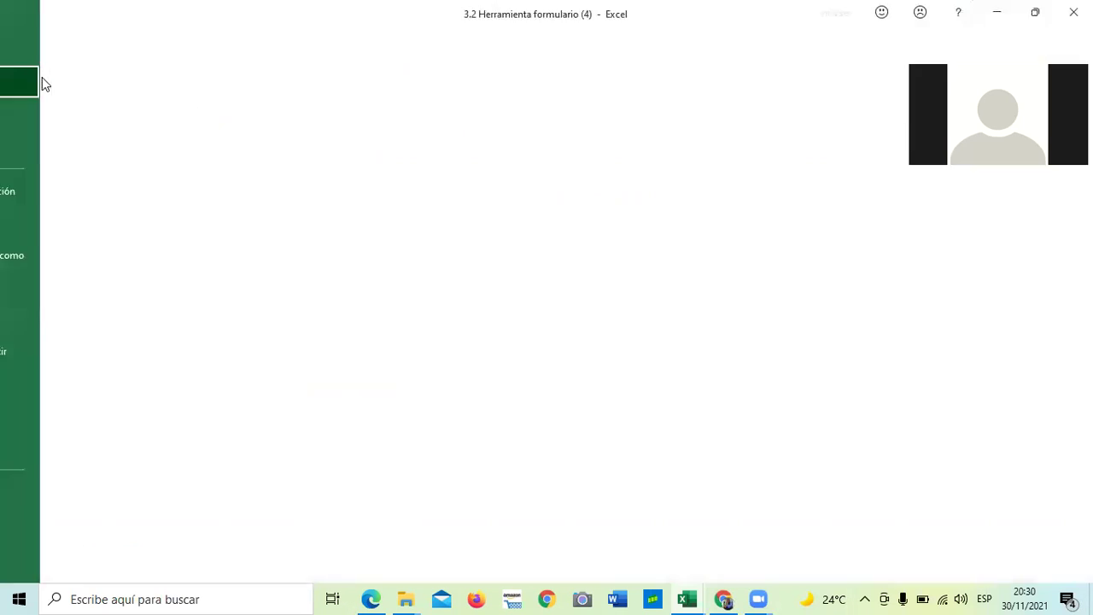
pyautogui.press('Escape')
pyautogui.scroll(6, 41, 82)
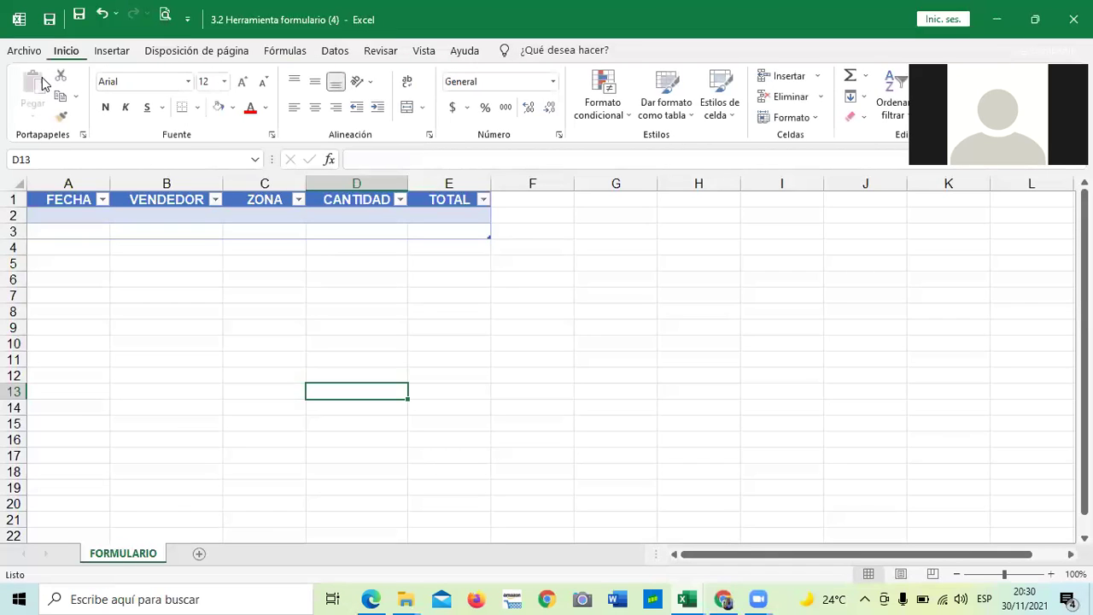
pyautogui.scroll(-1, 42, 81)
pyautogui.scroll(-1, 44, 82)
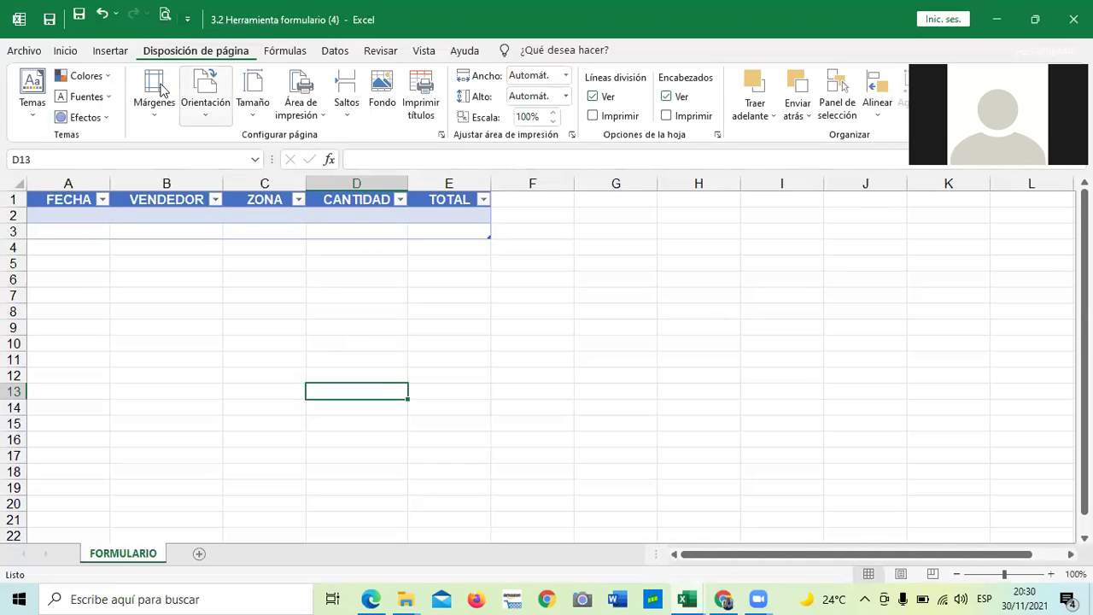
pyautogui.scroll(1, 159, 86)
pyautogui.scroll(-3, 159, 88)
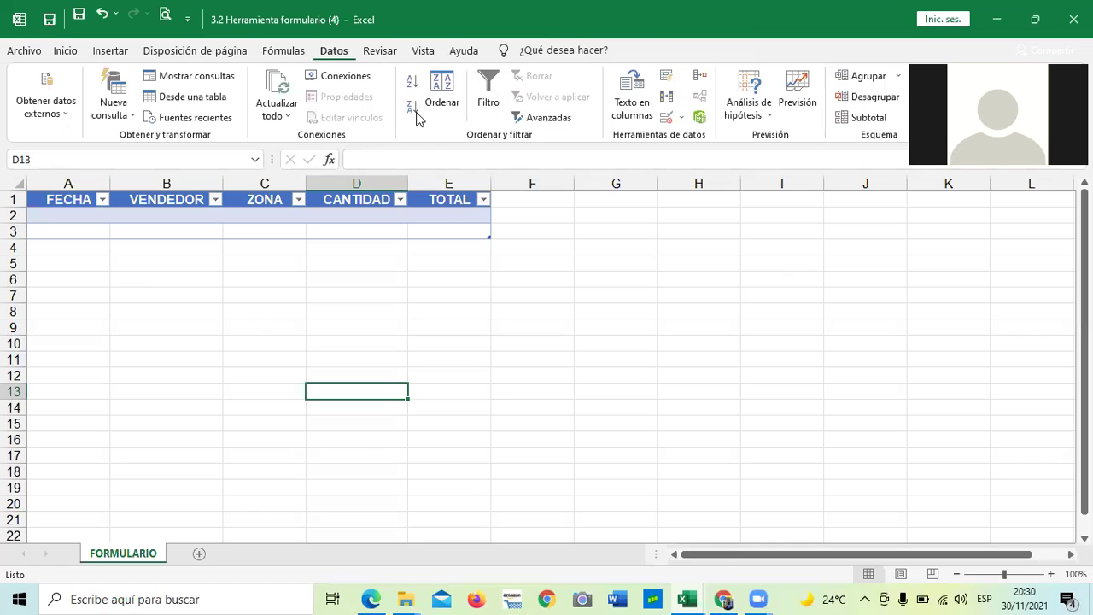
pyautogui.click(534, 310)
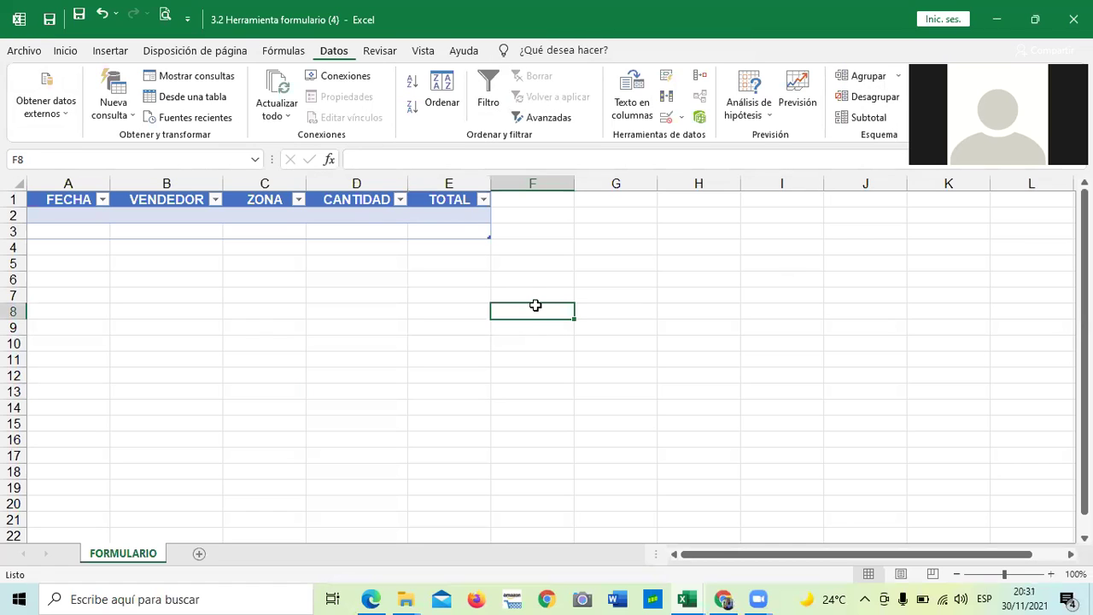
pyautogui.click(252, 357)
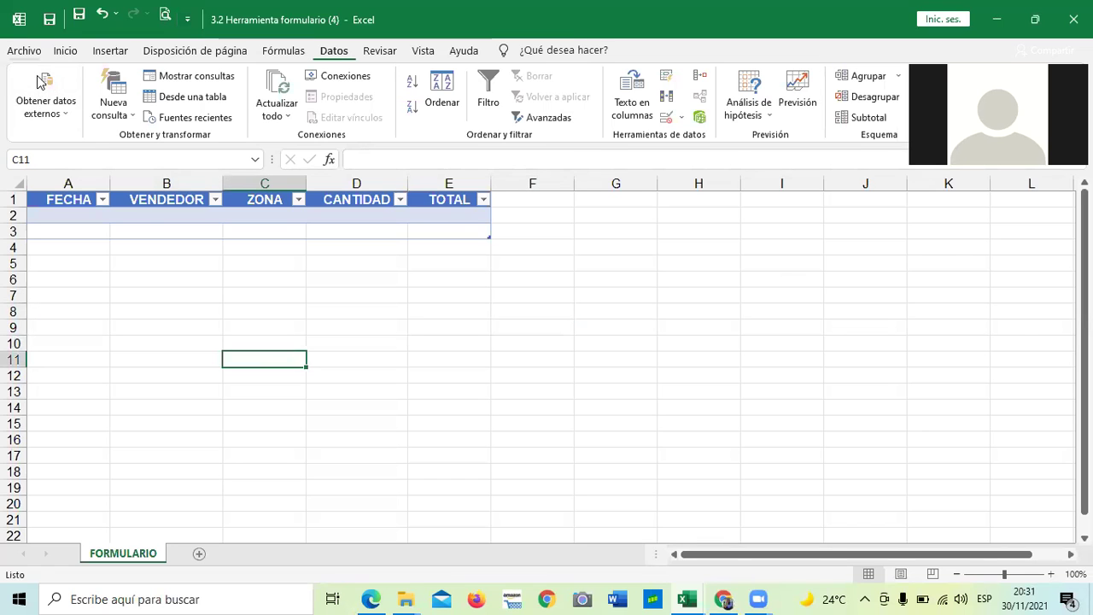
# Open the Excel options at the customization settings for the quick access toolbar
pyautogui.hotkey('alt', 'a')
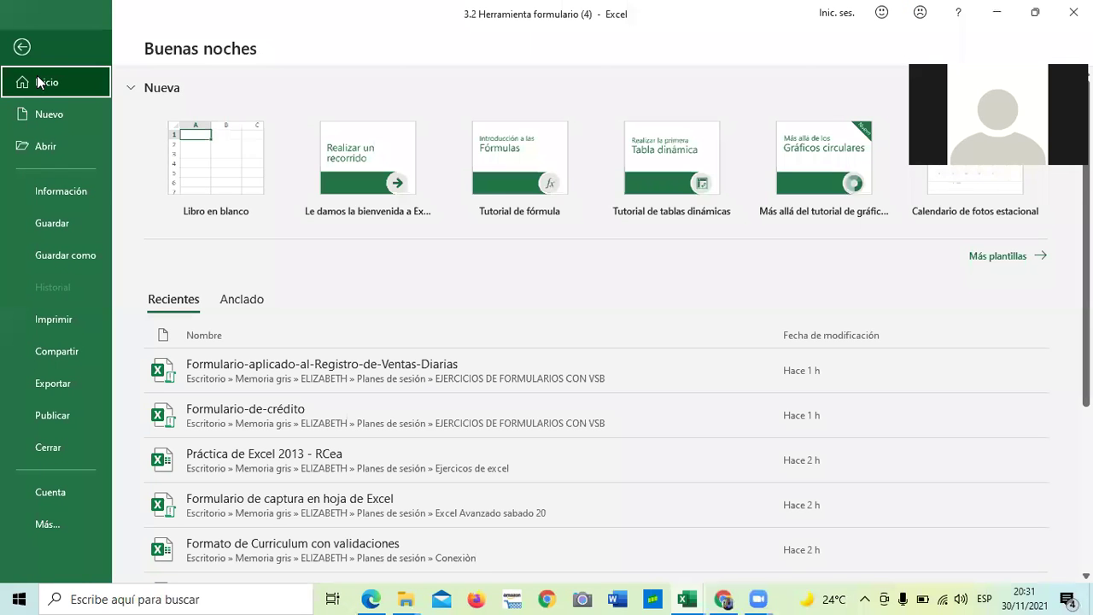
pyautogui.press('Escape')
pyautogui.hotkey('alt', 'a')
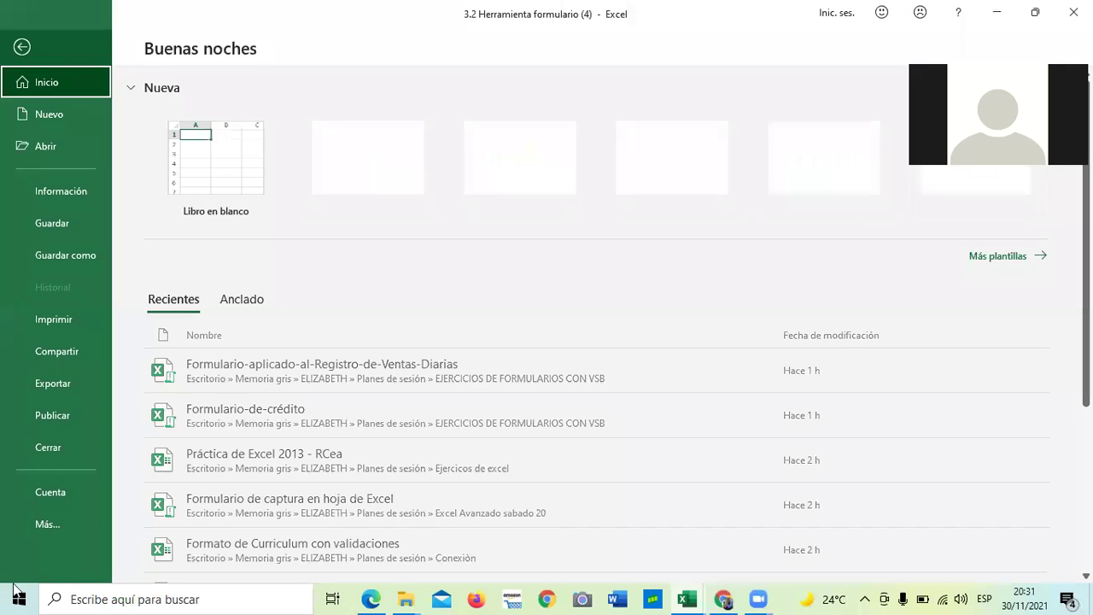
pyautogui.click(54, 527)
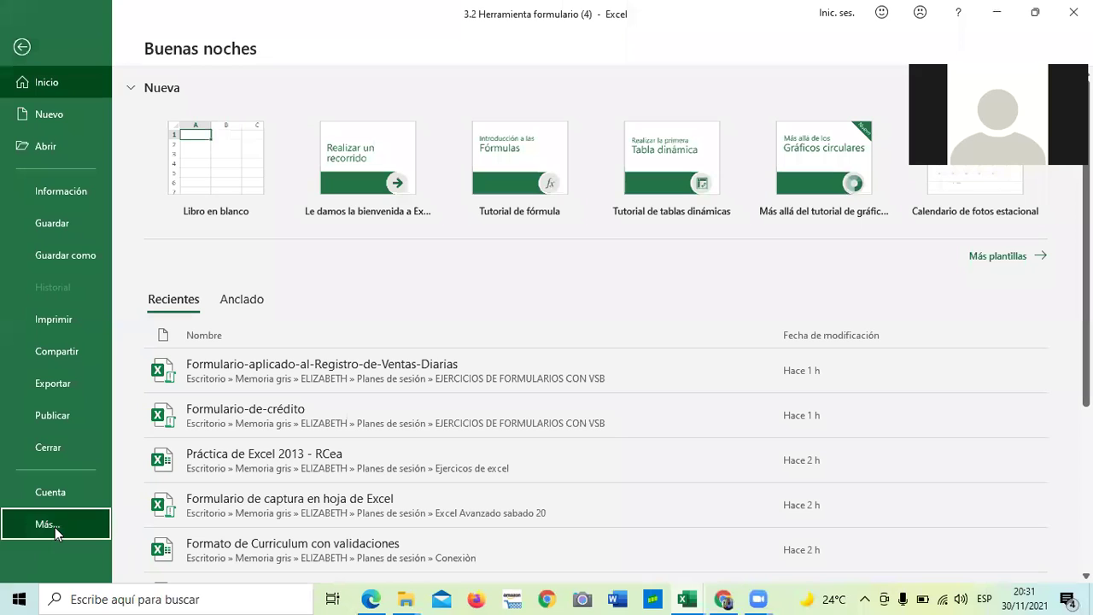
pyautogui.click(54, 527)
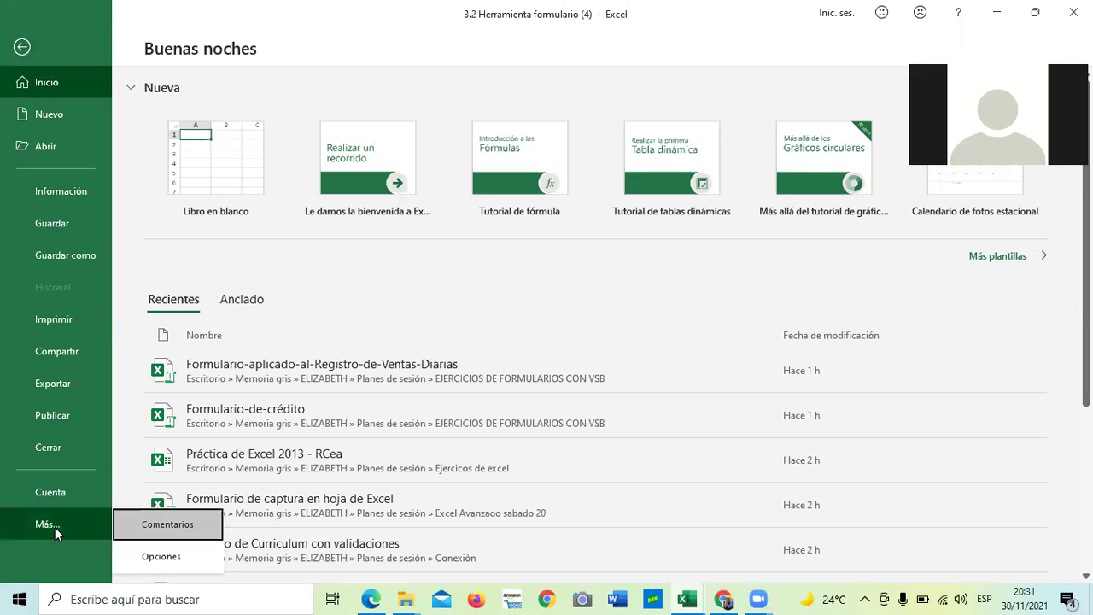
pyautogui.click(164, 557)
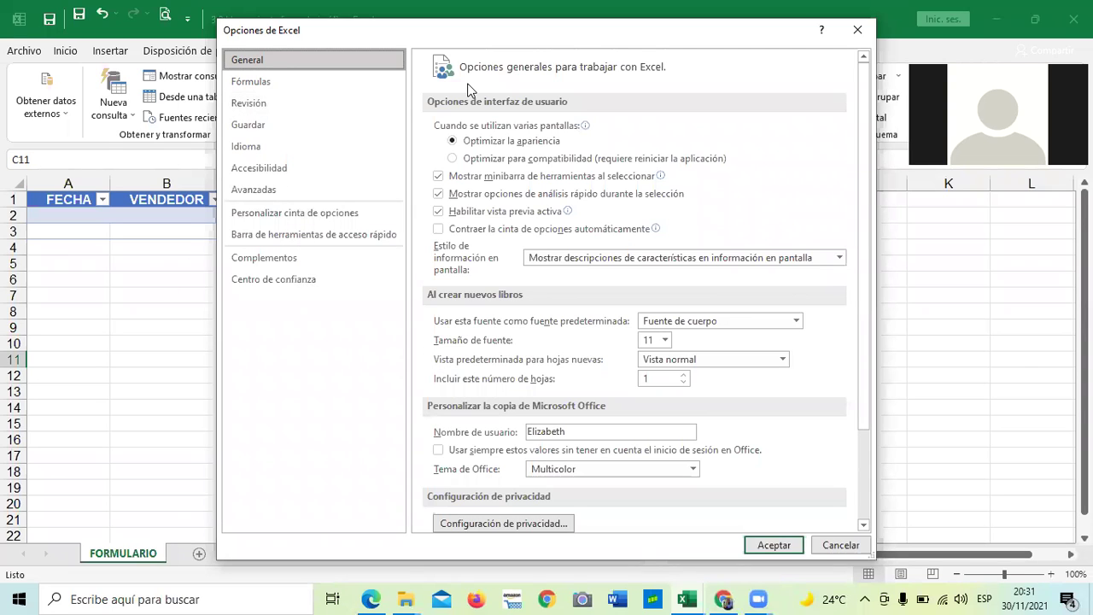
pyautogui.click(260, 243)
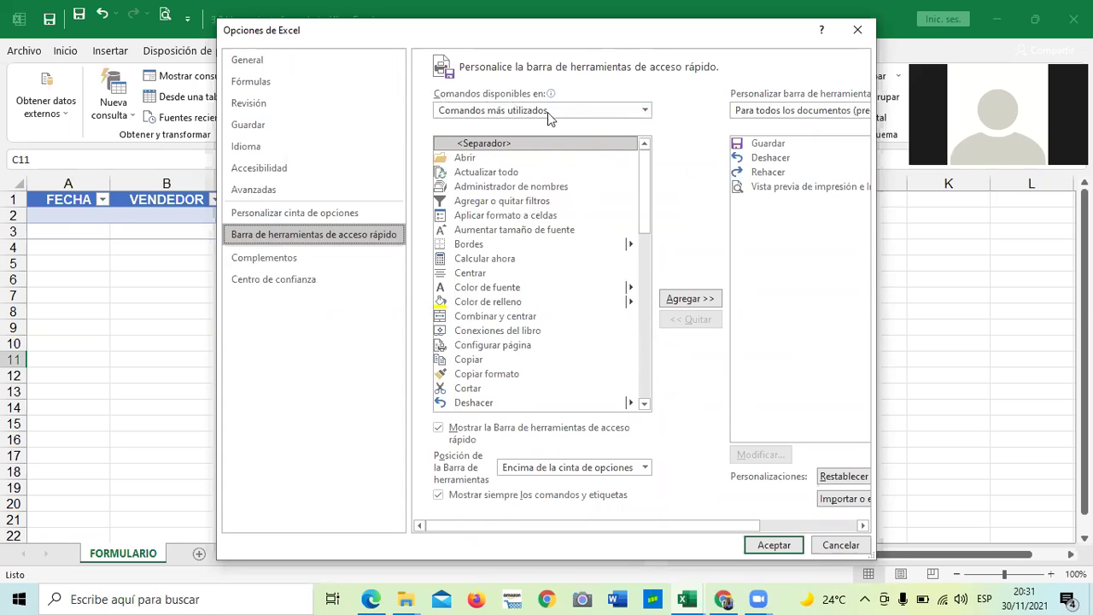
# List the available commands from Todos los comandos and widen the options dialog
pyautogui.click(646, 110)
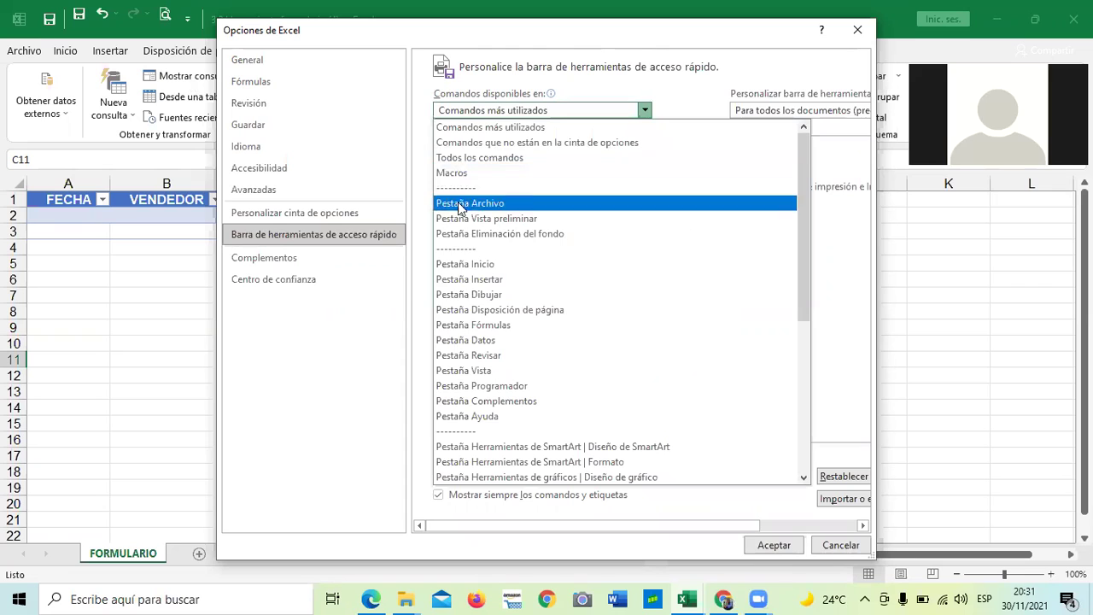
pyautogui.click(482, 158)
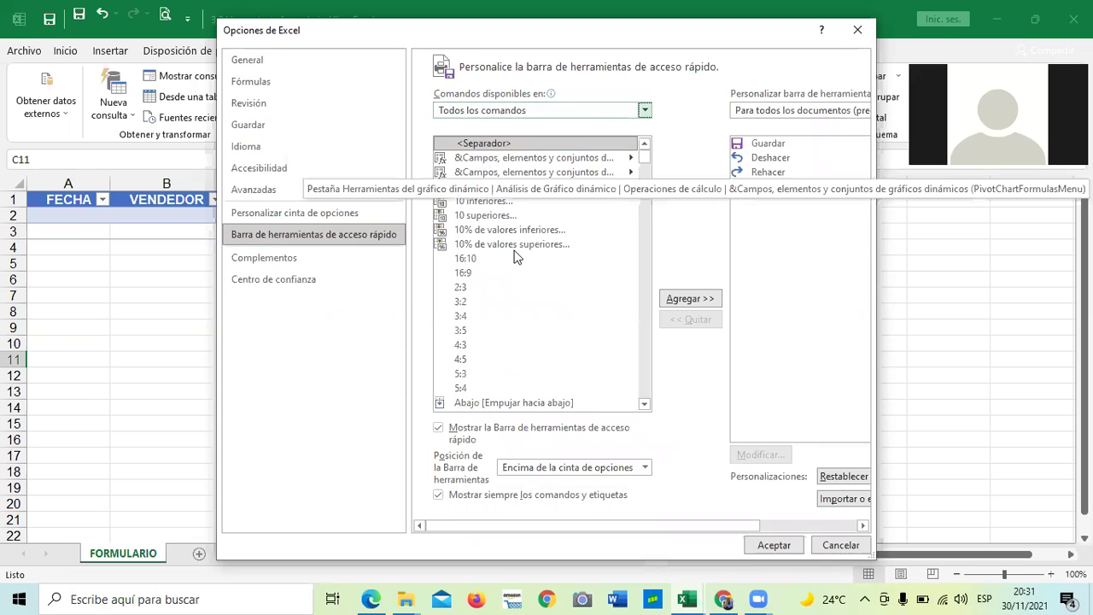
pyautogui.scroll(-1, 611, 231)
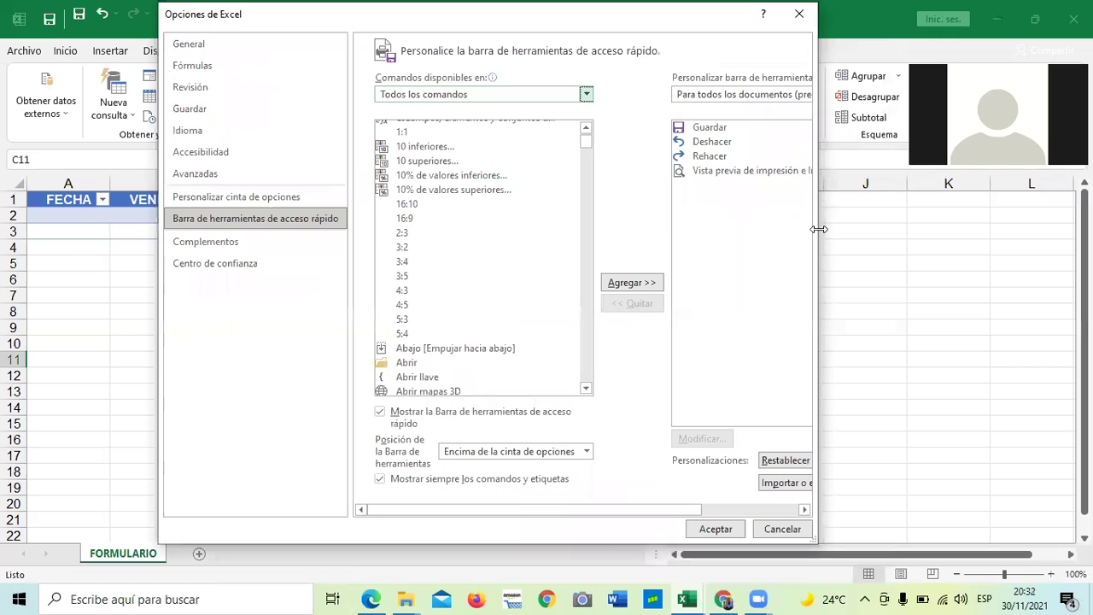
pyautogui.moveTo(818, 230); pyautogui.dragTo(863, 231)
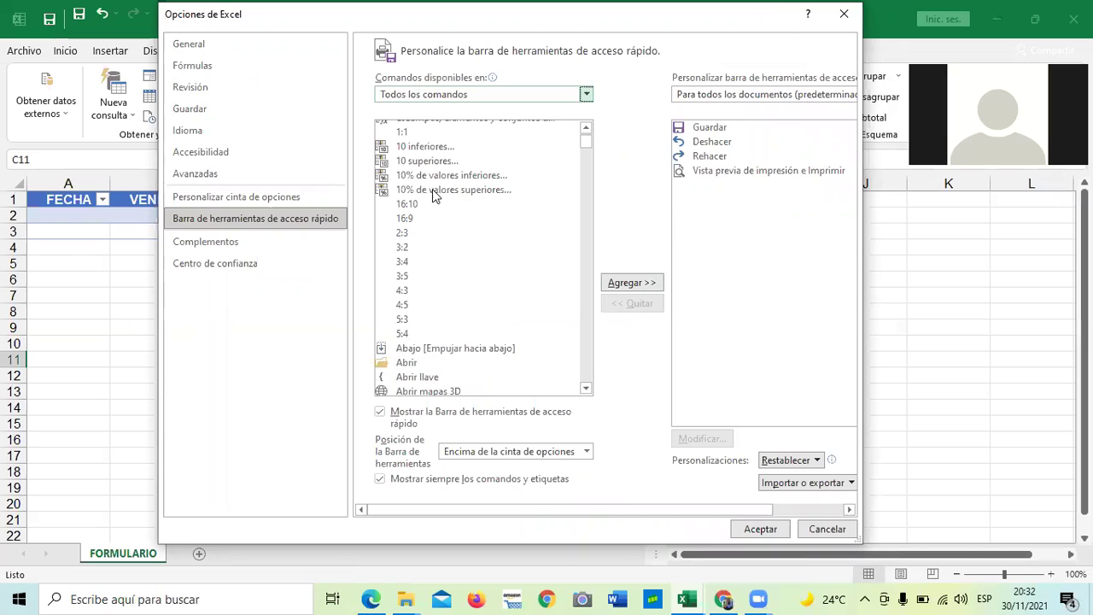
# Find the Formulario... command in the full list, add it to the quick access toolbar and accept the options
pyautogui.scroll(-3, 444, 222)
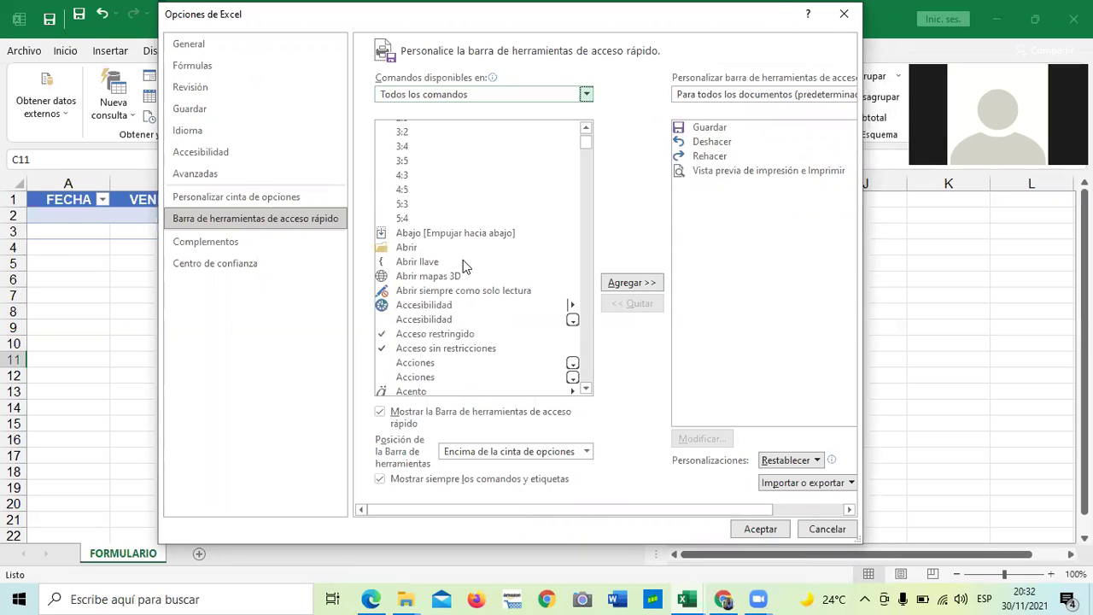
pyautogui.click(417, 277)
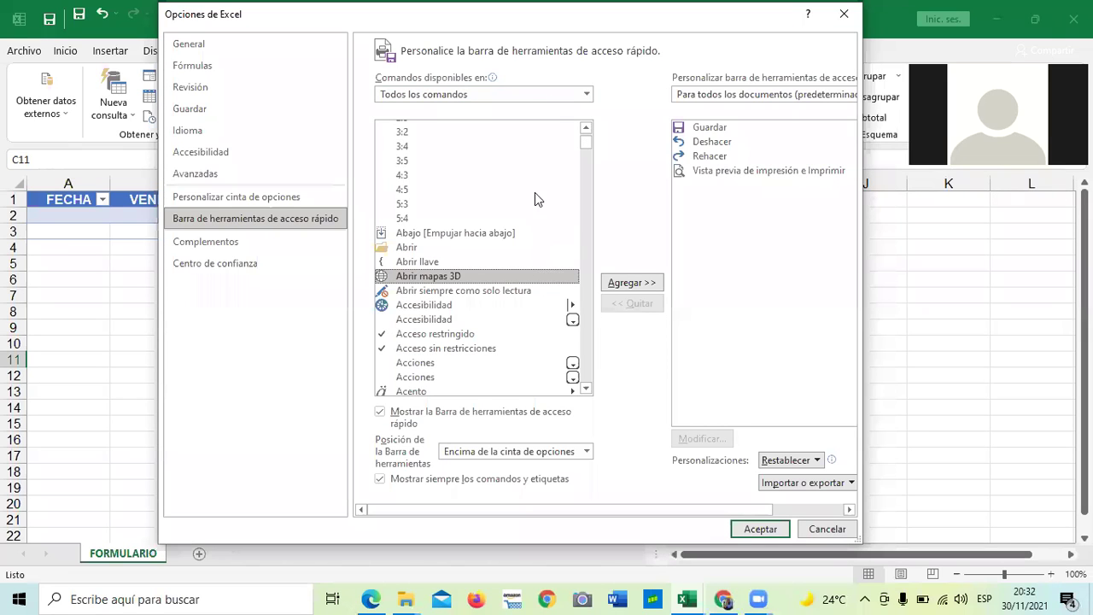
pyautogui.scroll(-6, 579, 256)
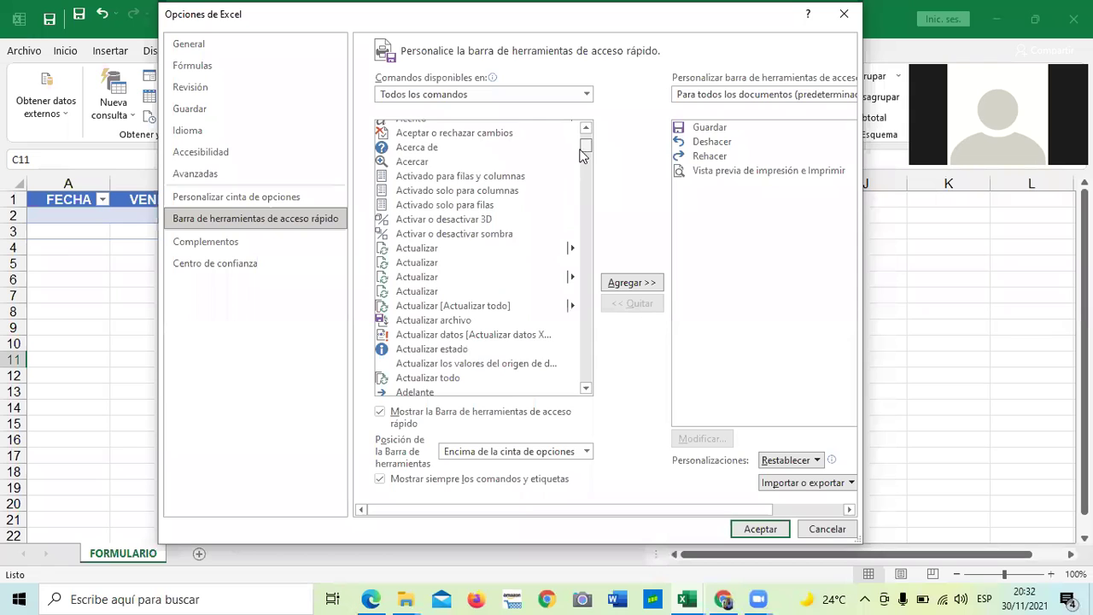
pyautogui.moveTo(585, 206); pyautogui.dragTo(583, 368)
pyautogui.scroll(-10, 414, 291)
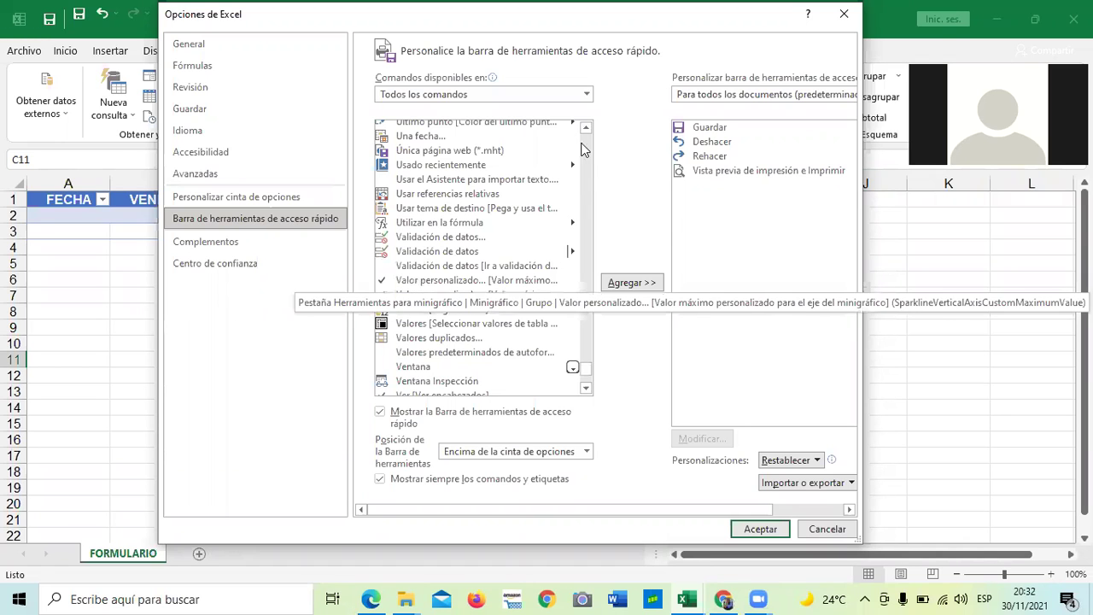
pyautogui.moveTo(585, 368)
pyautogui.mouseDown()
pyautogui.moveTo(586, 383)
pyautogui.moveTo(584, 357)
pyautogui.mouseUp()
pyautogui.scroll(15, 575, 280)
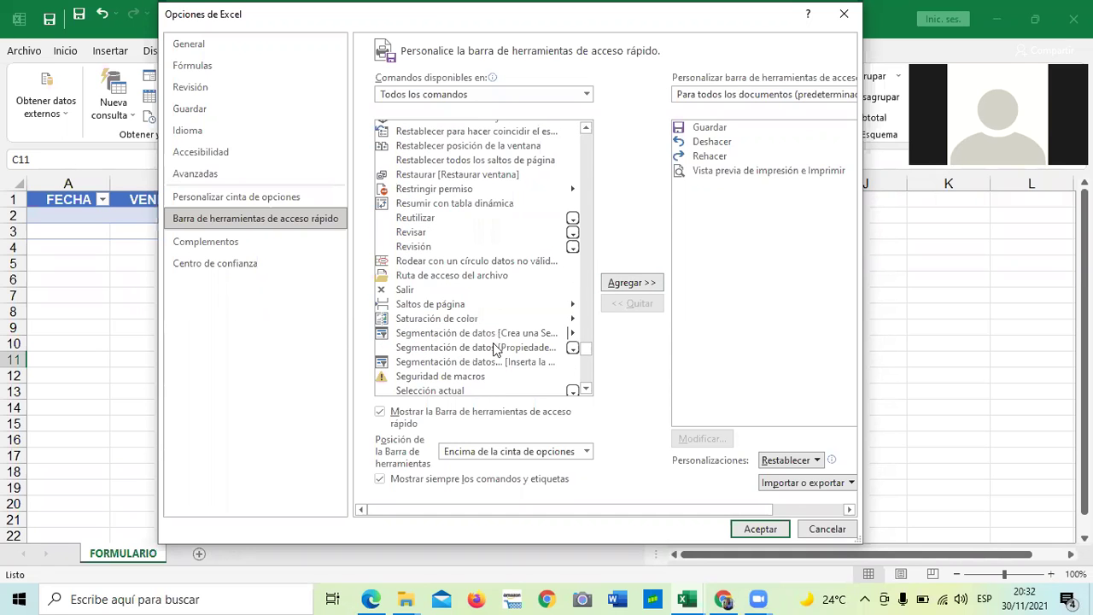
pyautogui.moveTo(585, 342); pyautogui.dragTo(595, 320)
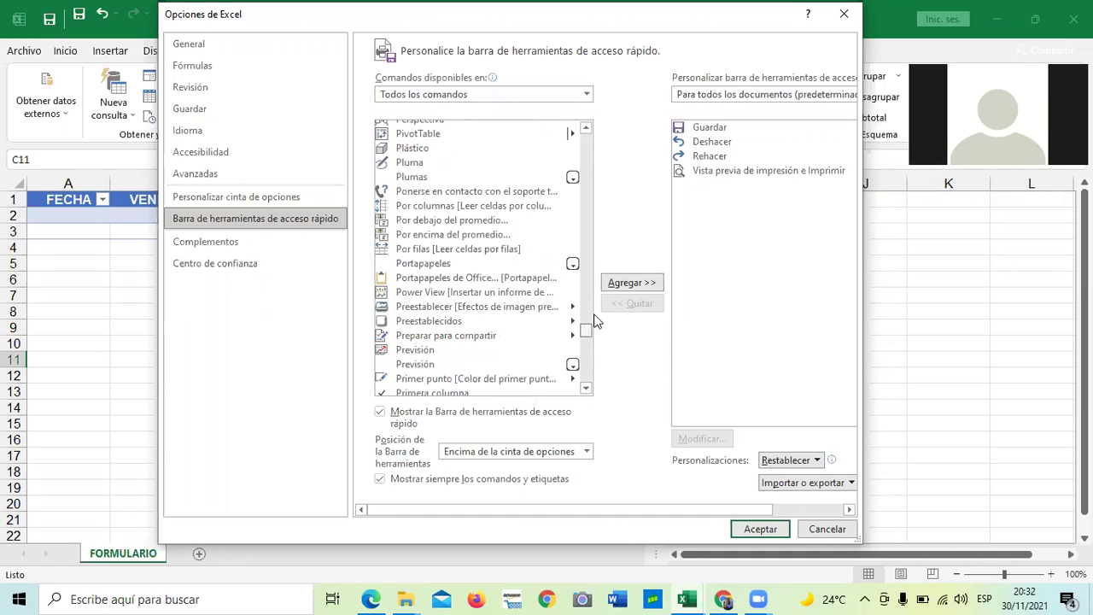
pyautogui.click(588, 261)
pyautogui.scroll(-4, 580, 261)
pyautogui.scroll(-7, 550, 275)
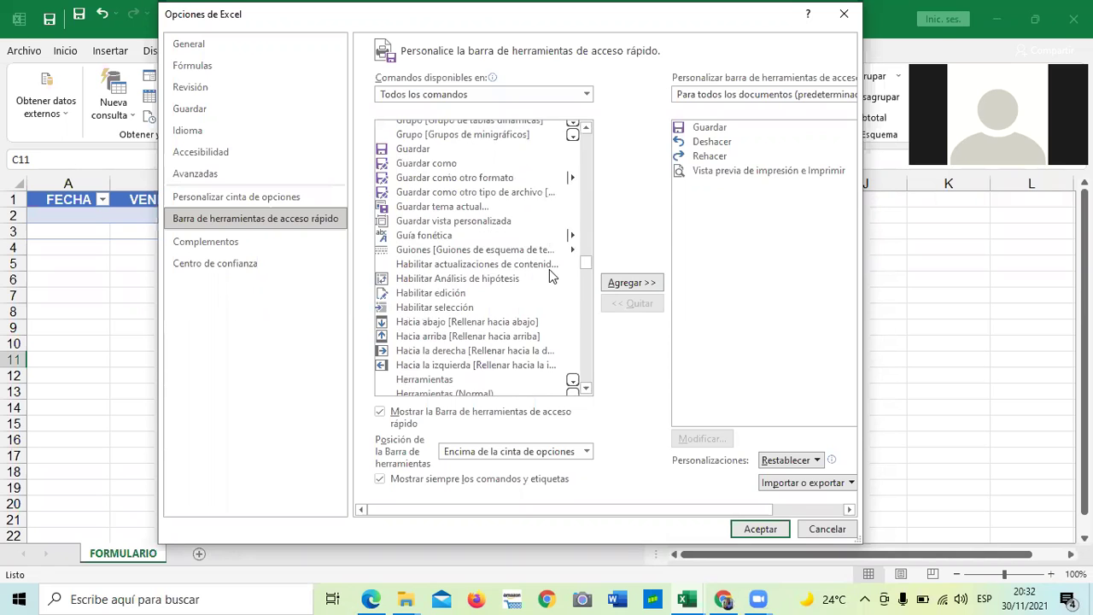
pyautogui.scroll(-7, 548, 275)
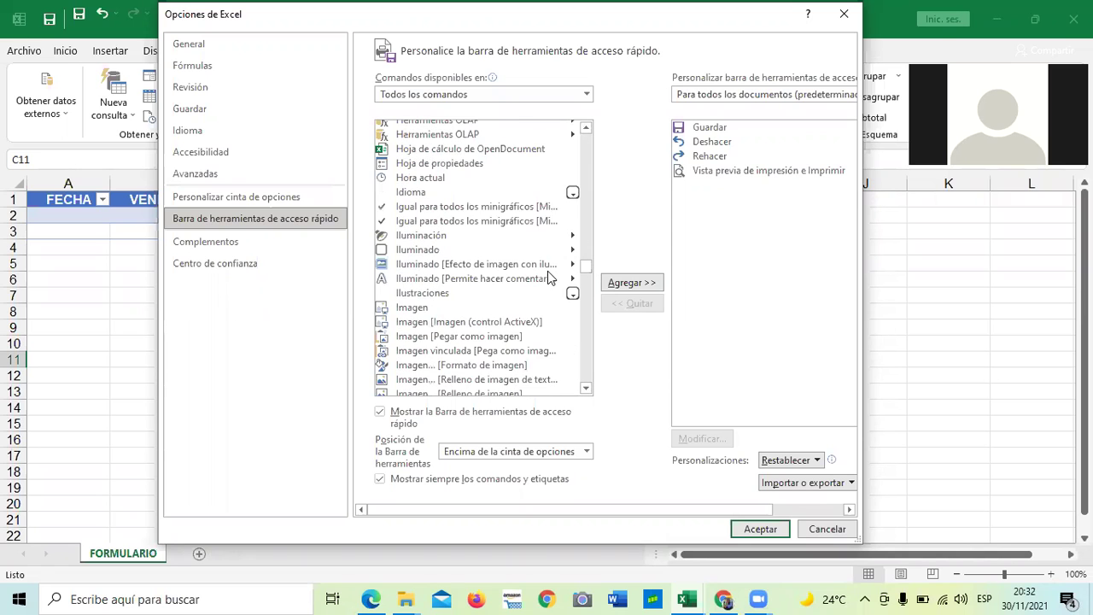
pyautogui.scroll(15, 548, 275)
pyautogui.scroll(20, 547, 275)
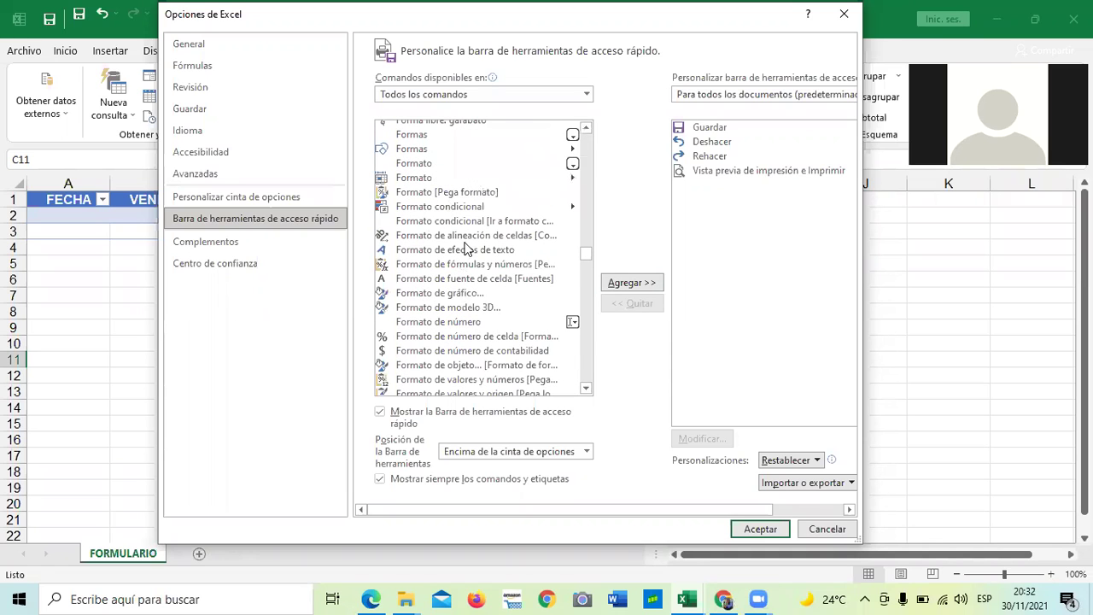
pyautogui.scroll(2, 468, 234)
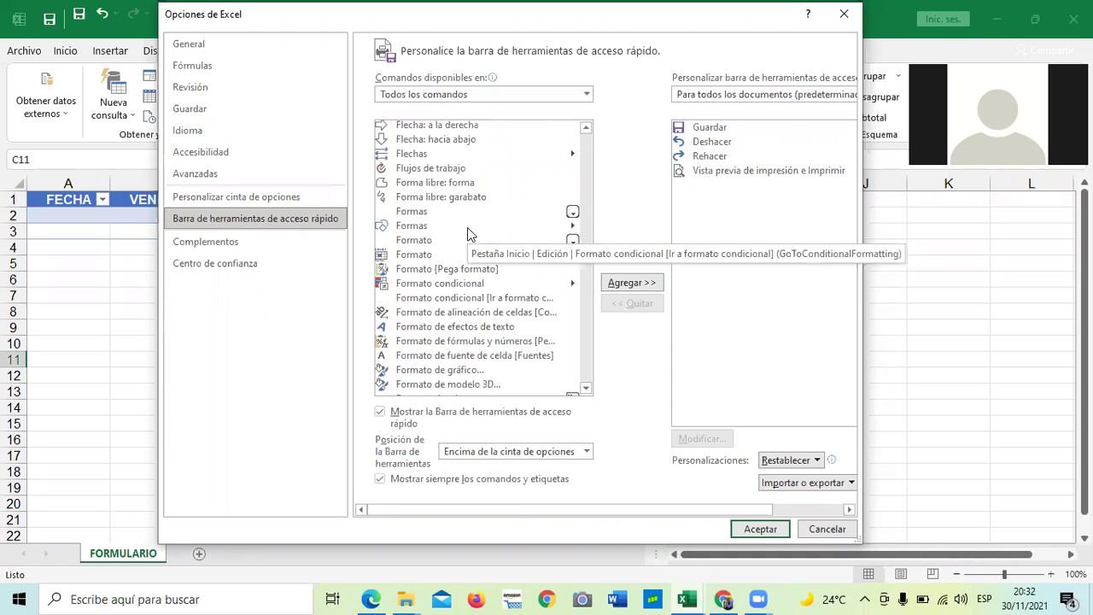
pyautogui.scroll(-4, 467, 234)
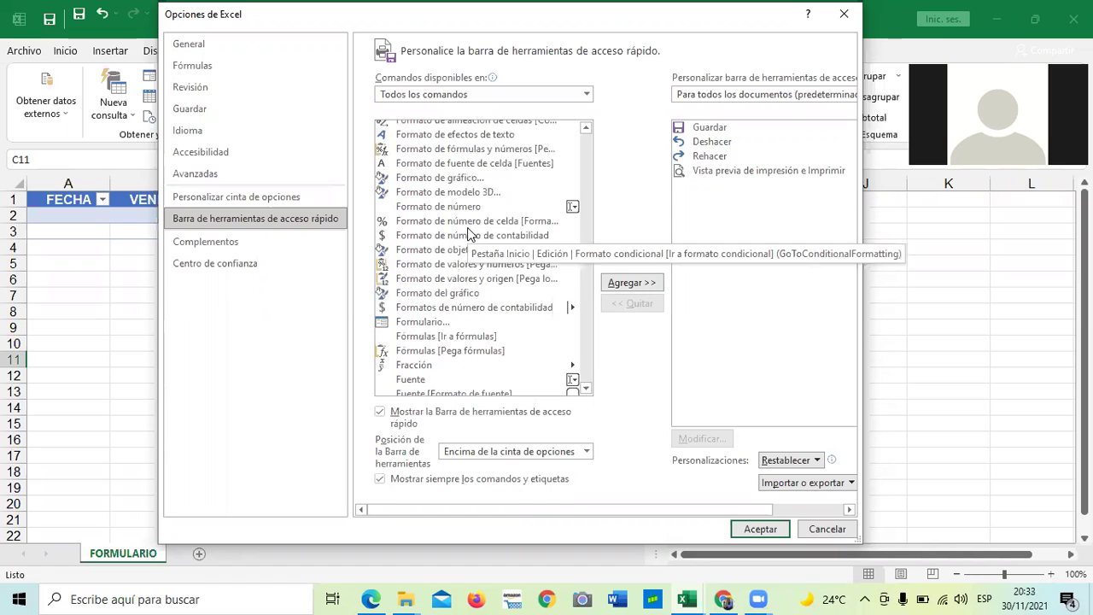
pyautogui.click(420, 325)
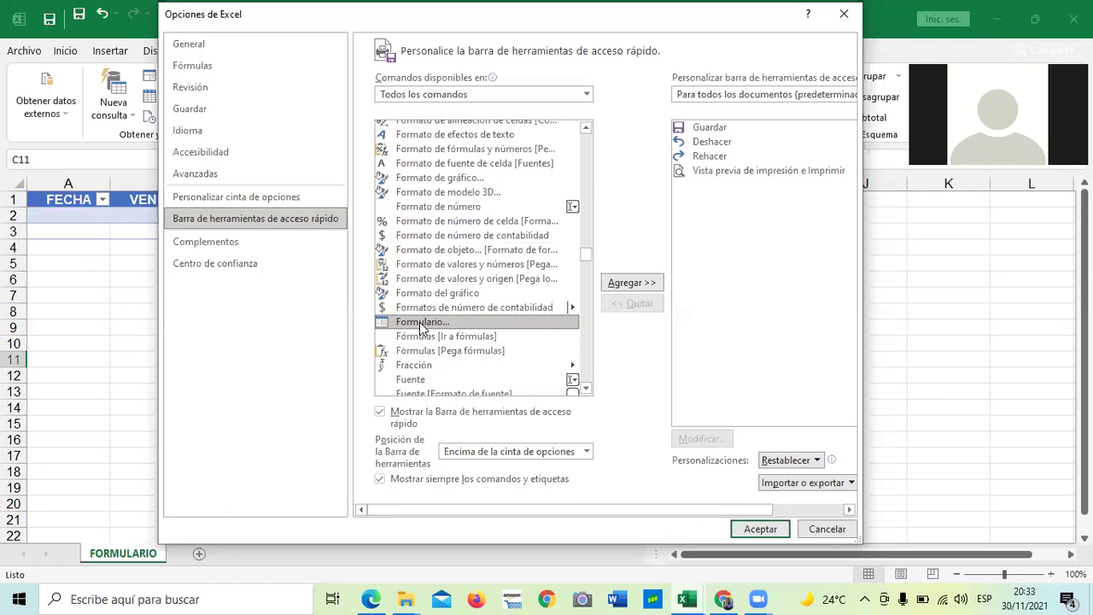
pyautogui.click(614, 284)
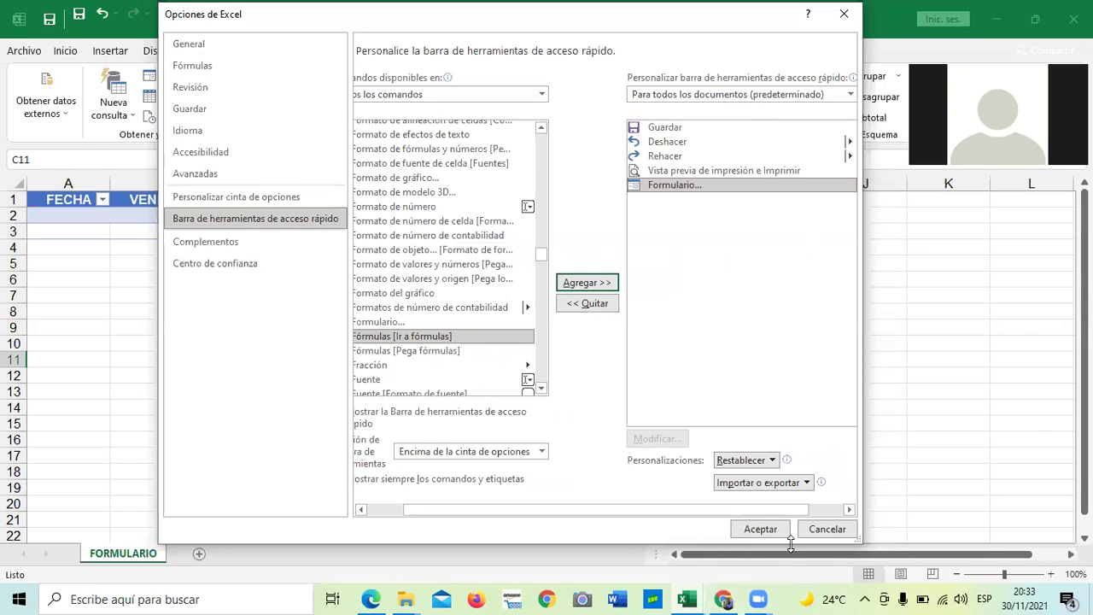
pyautogui.click(760, 529)
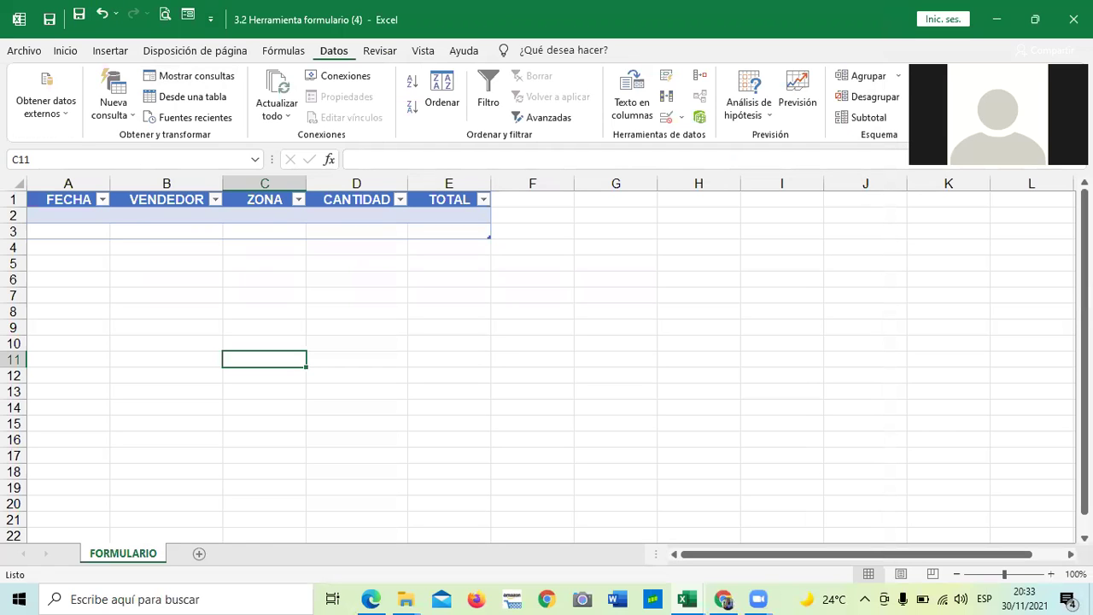
# Review the Inicio, Insertar, Disposición de página and Fórmulas commands again, return to Inicio and select cell F16
pyautogui.click(64, 50)
pyautogui.click(111, 50)
pyautogui.click(195, 51)
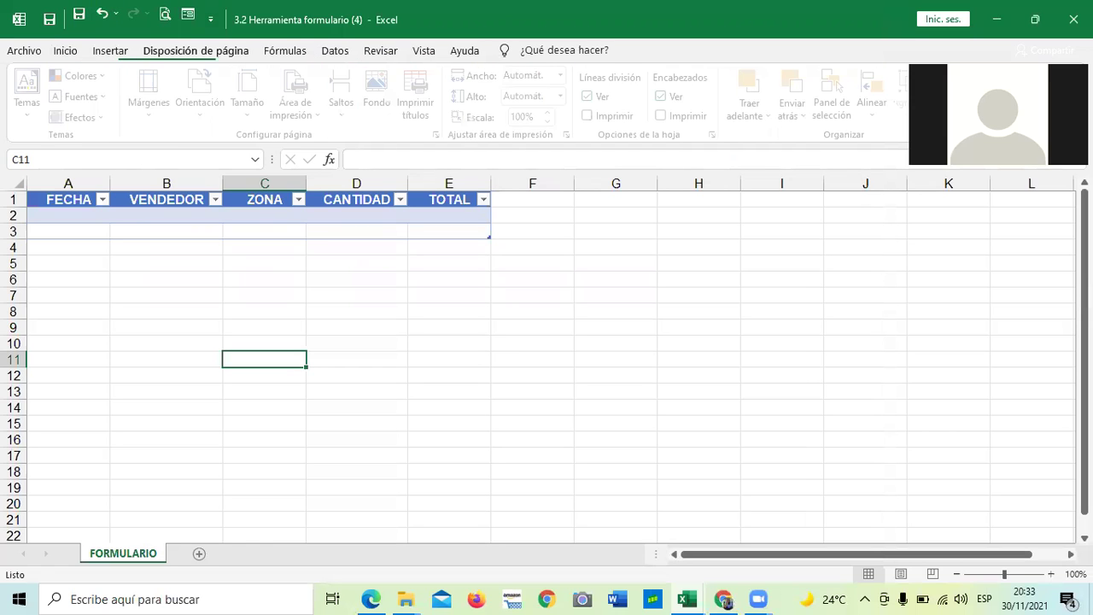
pyautogui.click(284, 50)
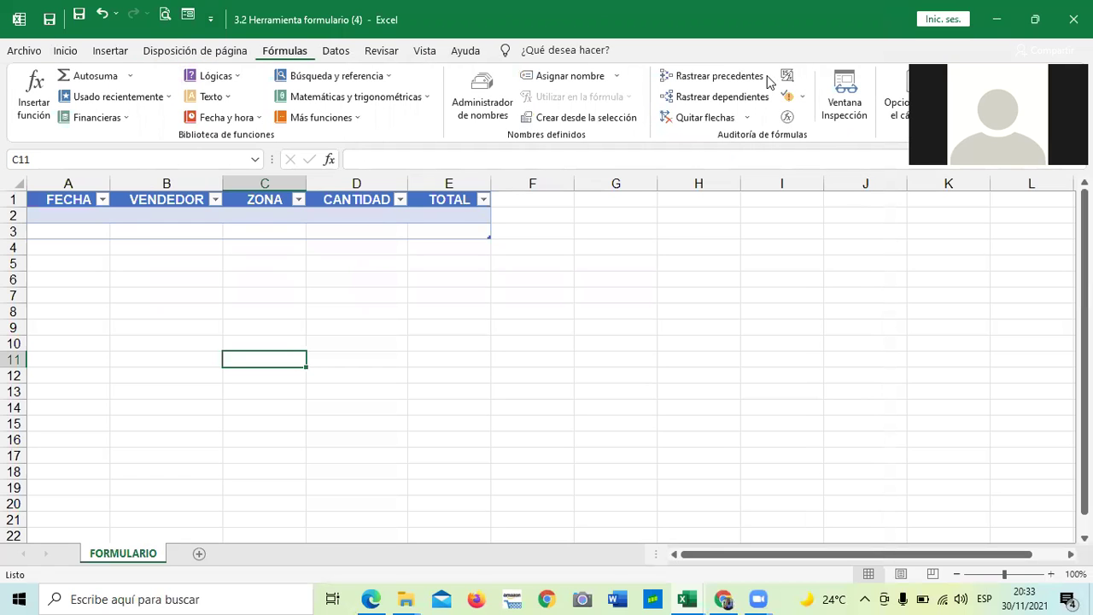
pyautogui.scroll(-1, 767, 81)
pyautogui.scroll(2, 767, 81)
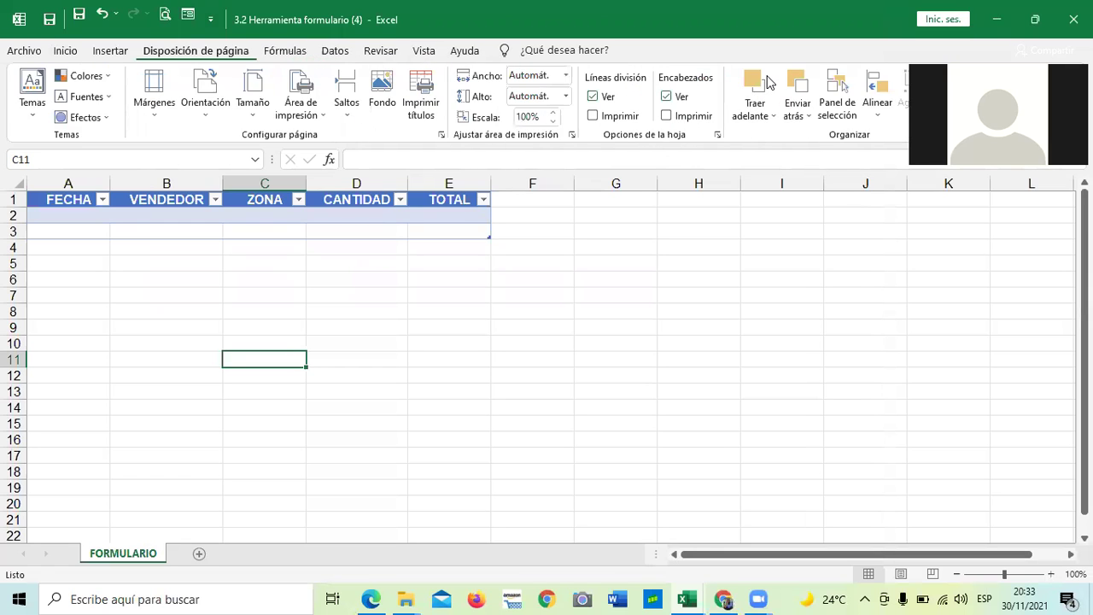
pyautogui.scroll(2, 767, 81)
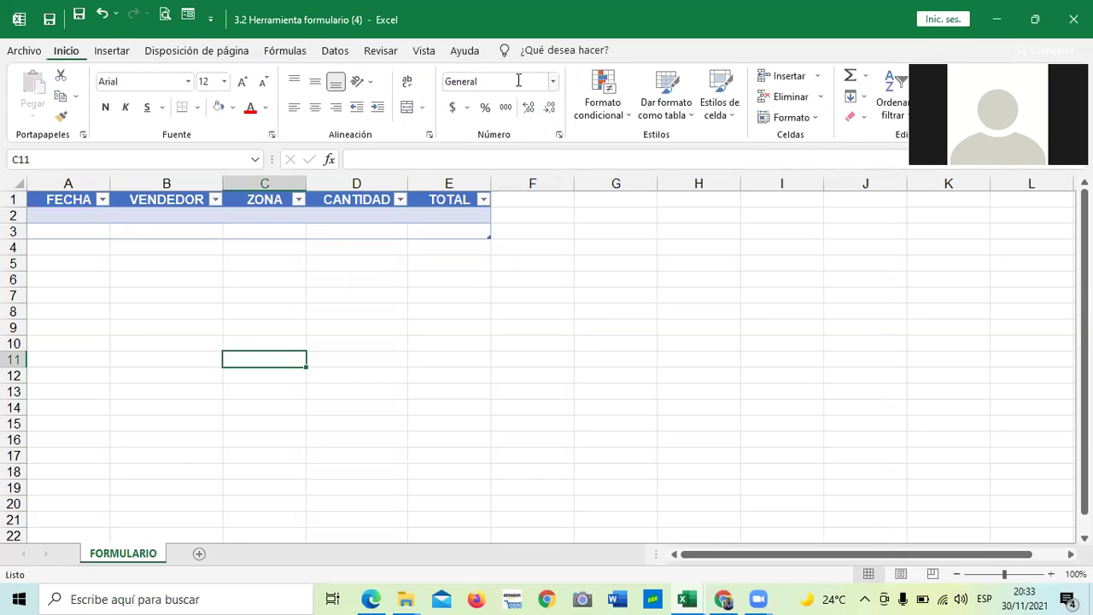
pyautogui.click(559, 438)
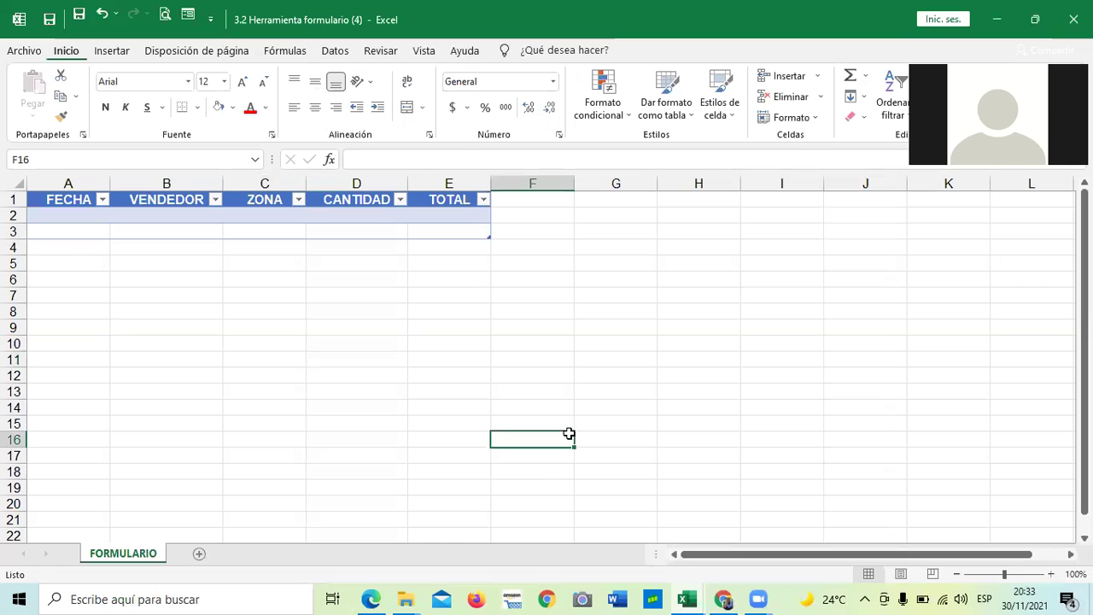
pyautogui.rightClick(373, 94)
pyautogui.click(274, 360)
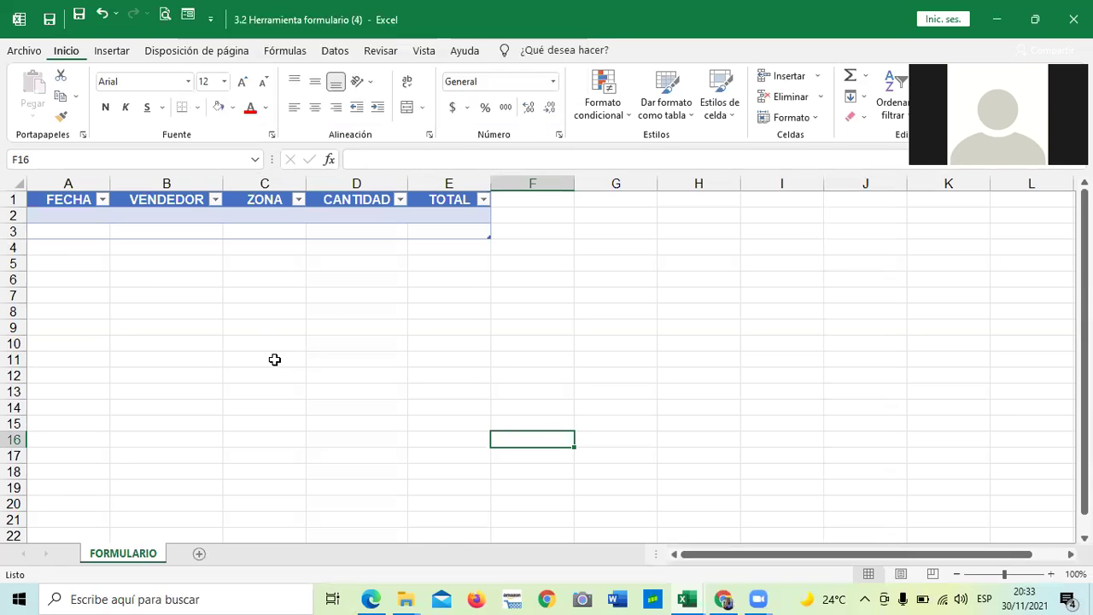
pyautogui.press('Return')
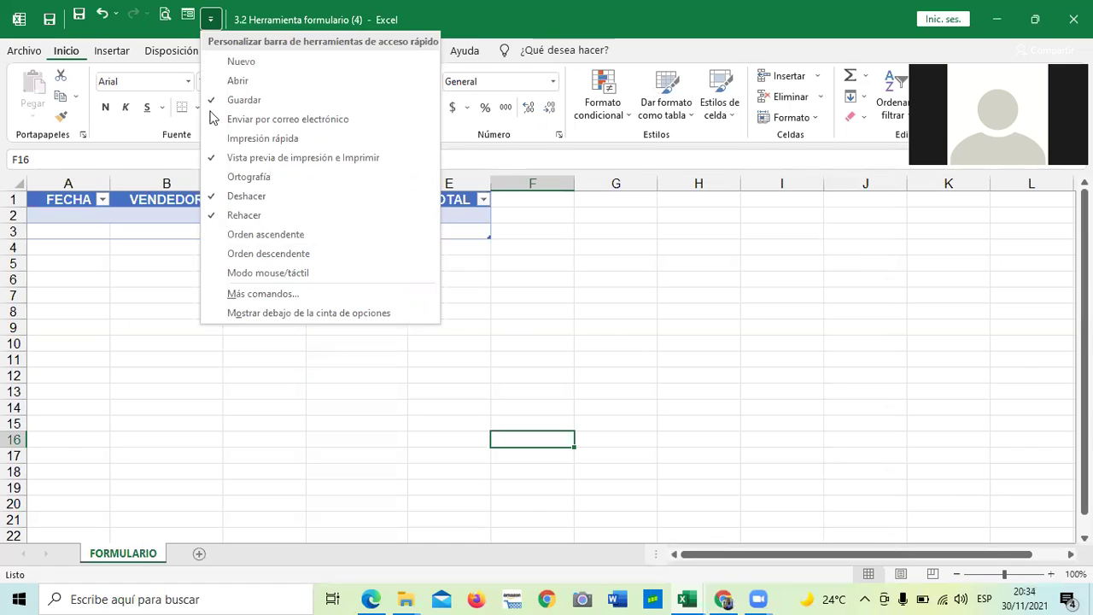
pyautogui.press('Escape')
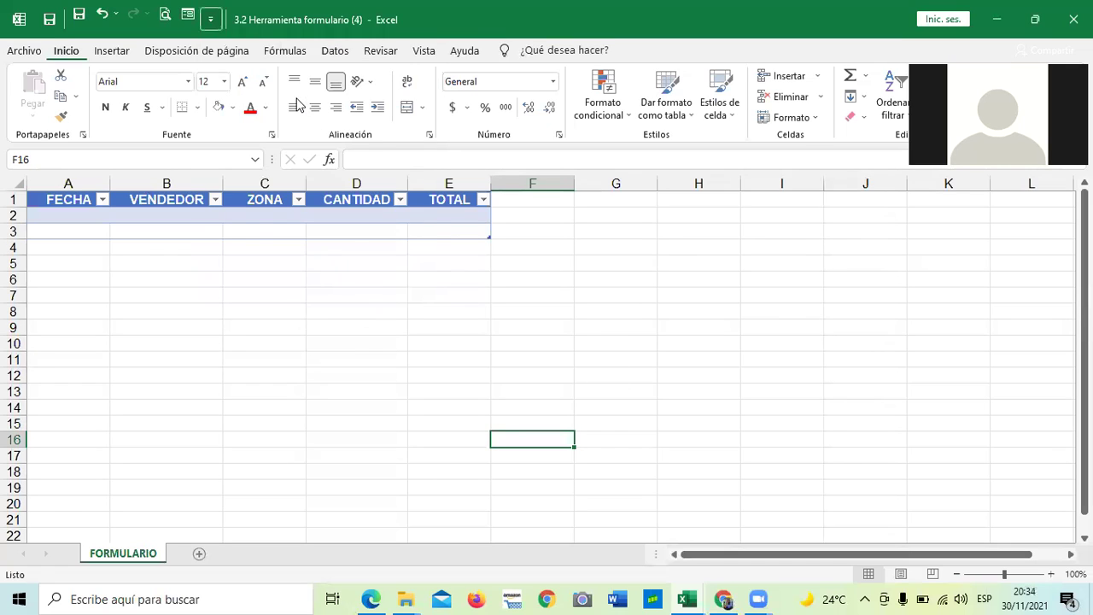
pyautogui.click(210, 19)
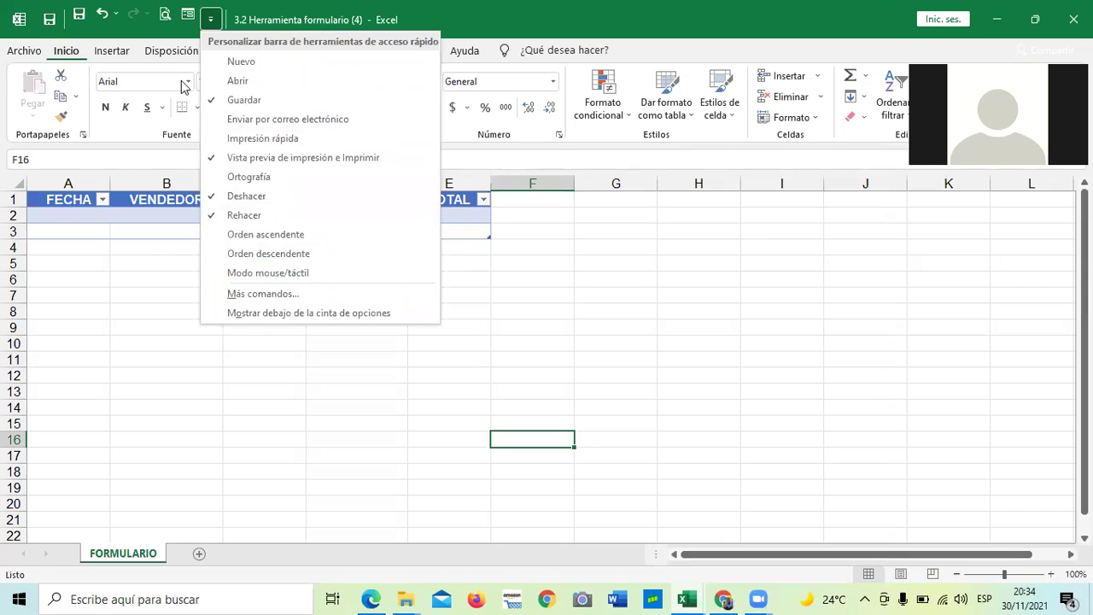
pyautogui.click(149, 402)
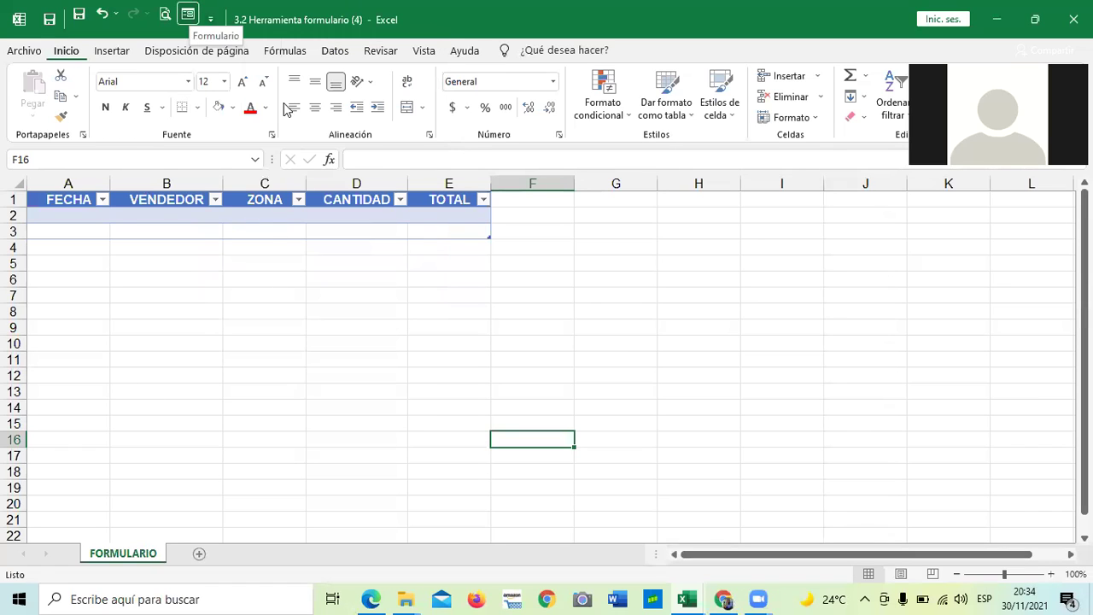
# Remove the Formulario command from the quick access toolbar and select cell D10
pyautogui.rightClick(189, 14)
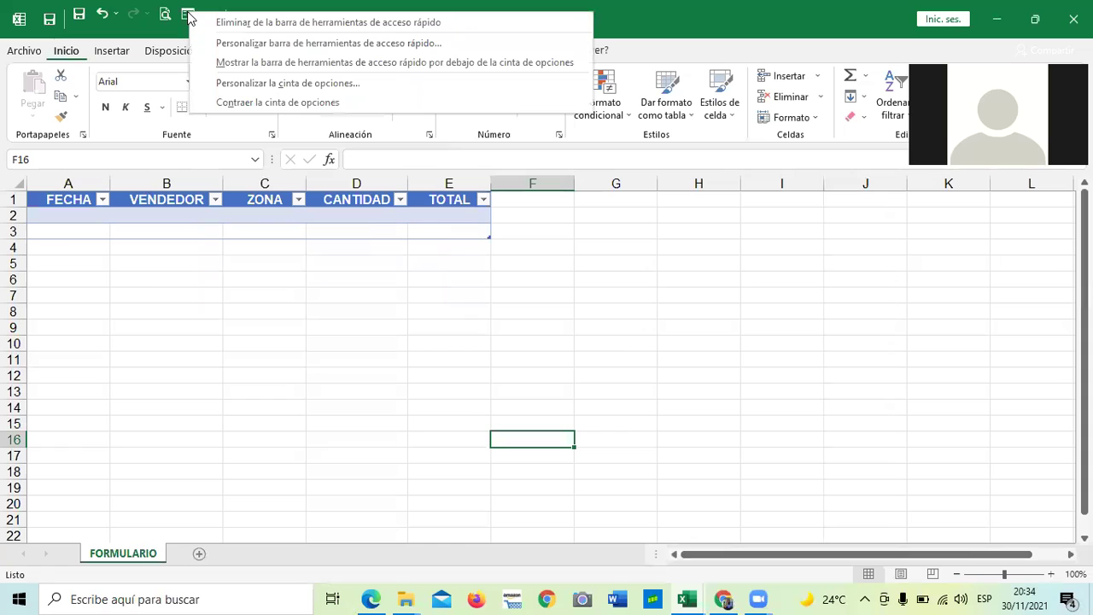
pyautogui.click(260, 22)
pyautogui.click(346, 346)
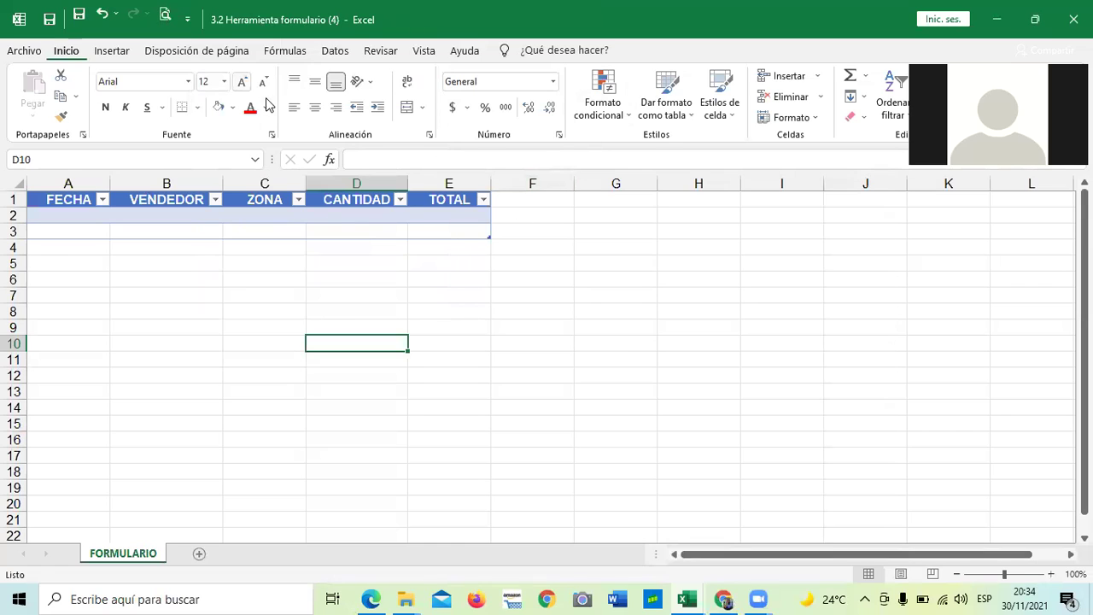
pyautogui.click(504, 353)
pyautogui.hotkey('ctrl', 's')
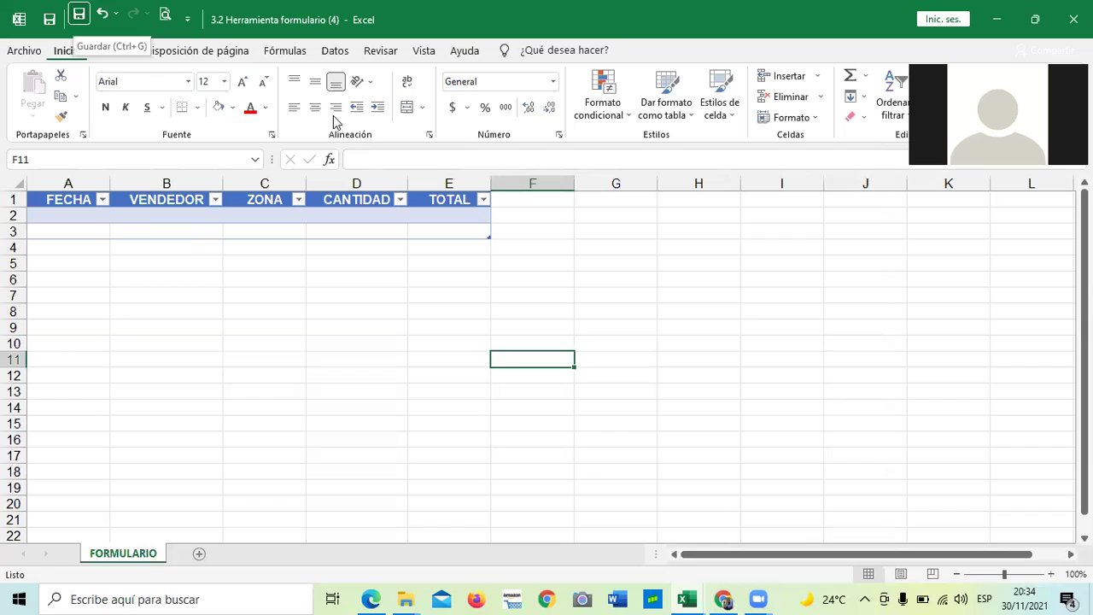
pyautogui.click(211, 373)
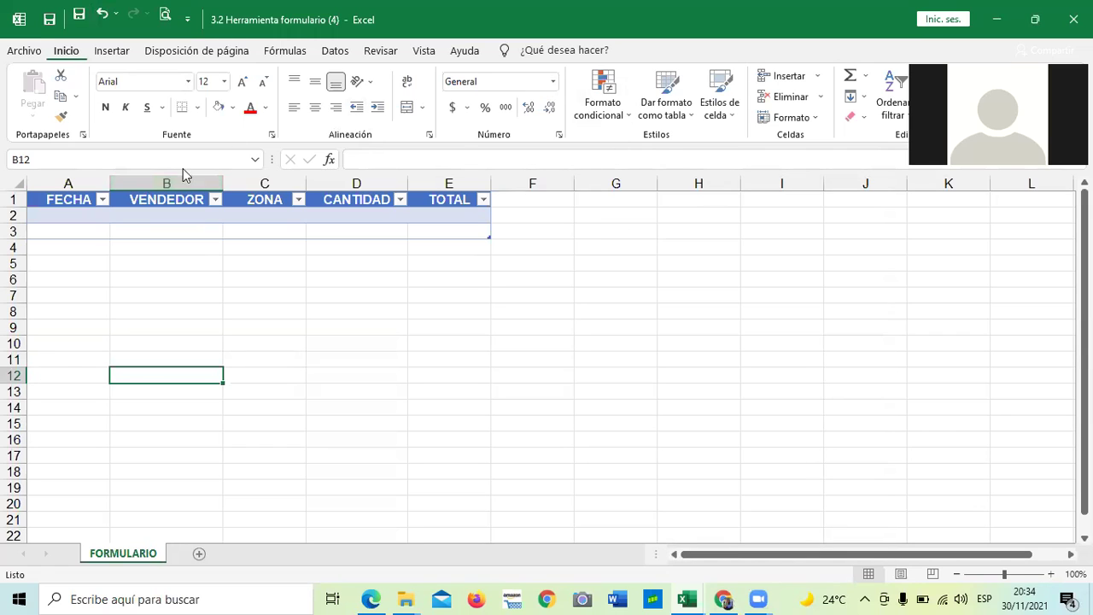
pyautogui.click(375, 407)
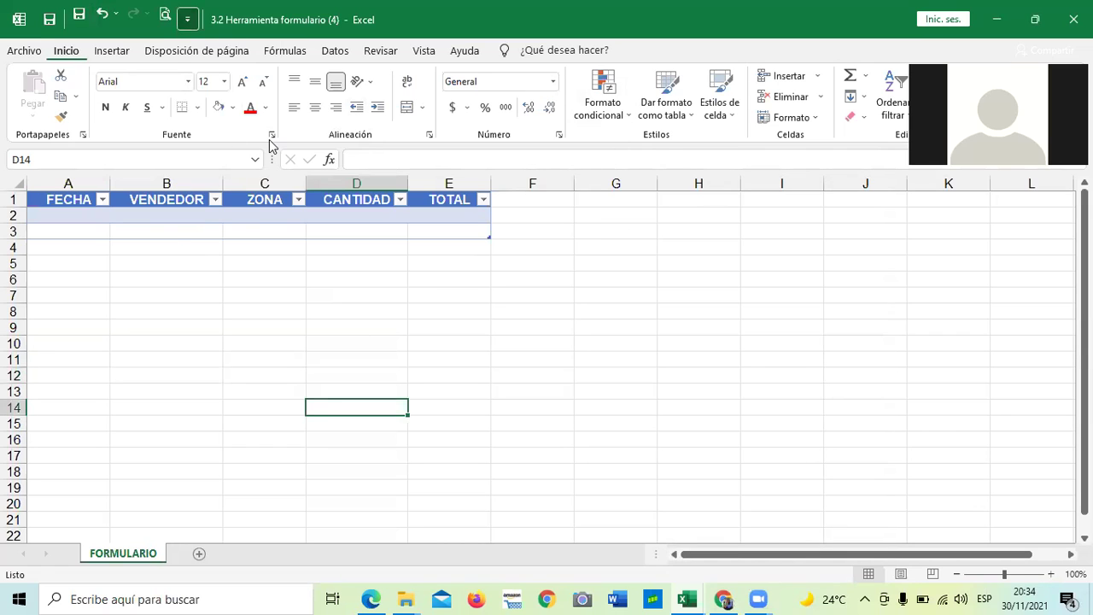
pyautogui.press('Return')
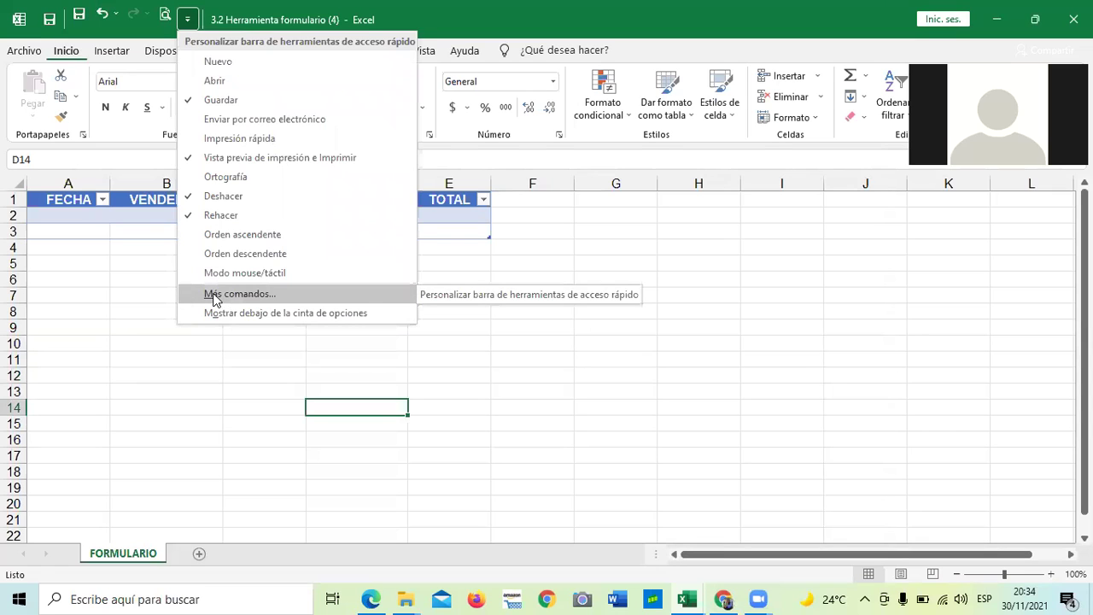
pyautogui.click(112, 330)
# Show the quick access toolbar below the ribbon and return it to its place above the ribbon
pyautogui.click(187, 18)
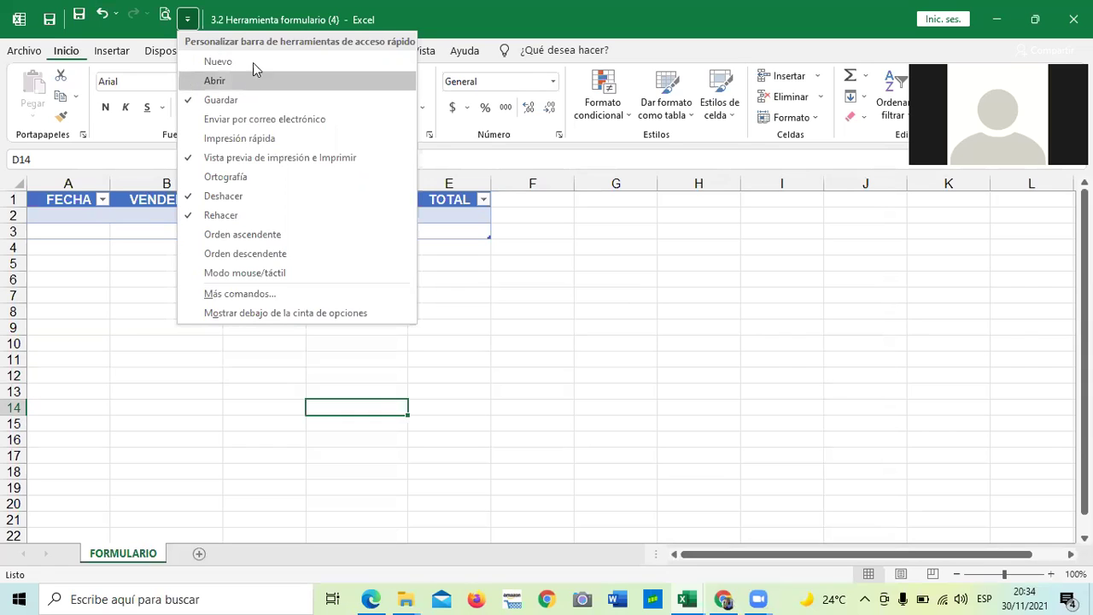
pyautogui.click(259, 315)
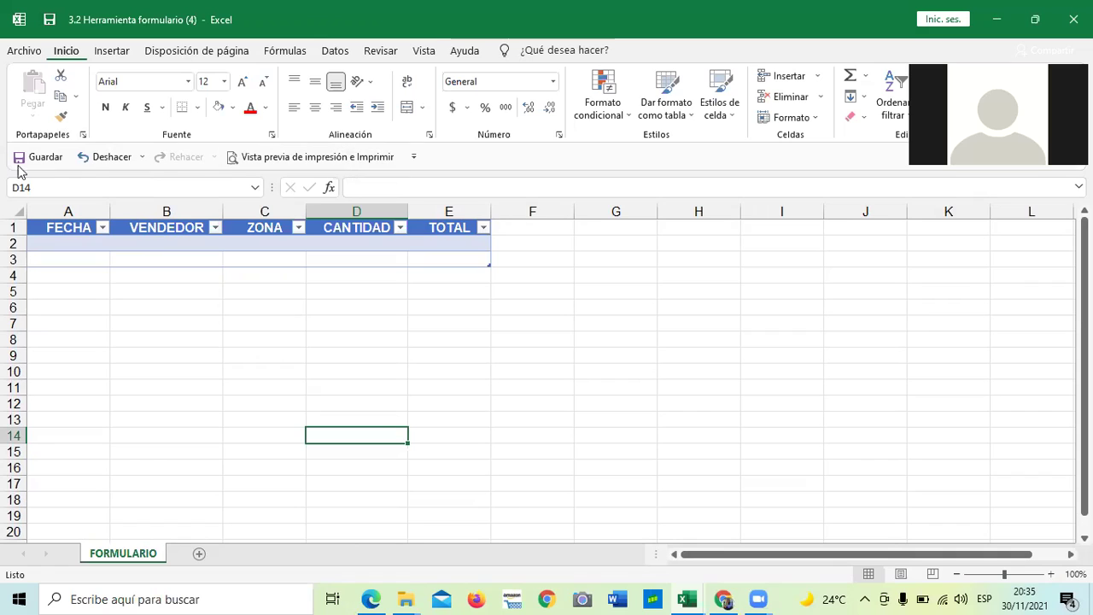
pyautogui.click(414, 157)
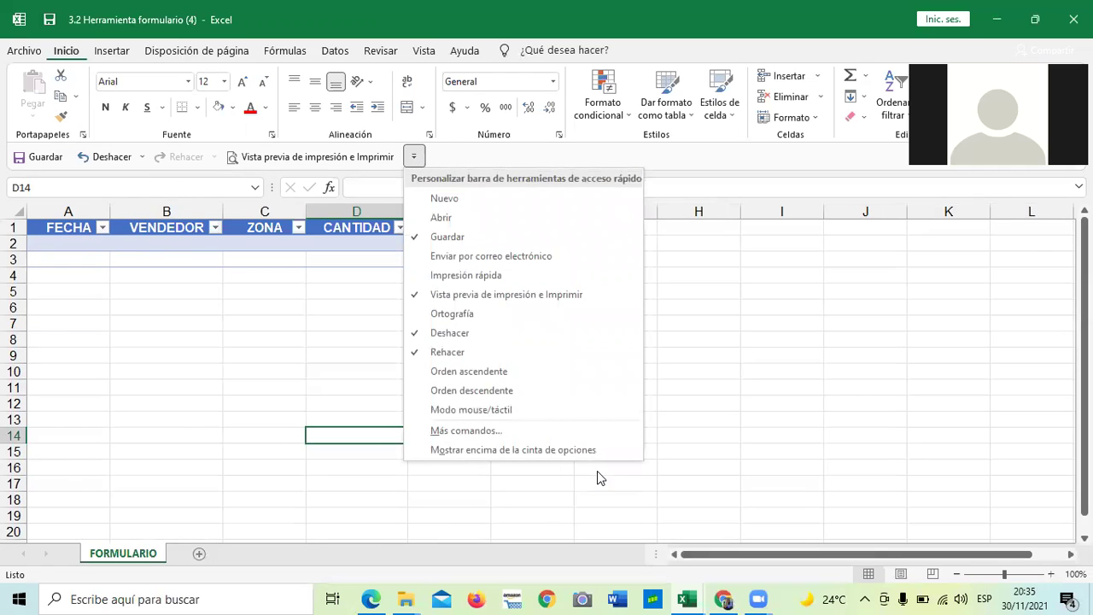
pyautogui.click(582, 450)
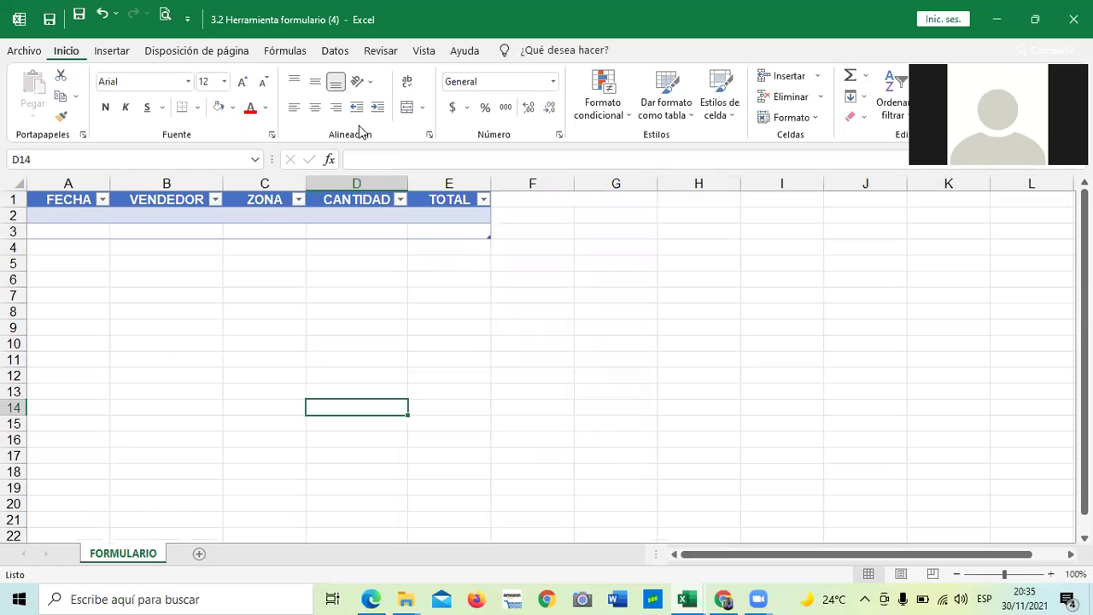
# Open the Excel options for customizing the quick access toolbar and show the available command categories
pyautogui.click(186, 19)
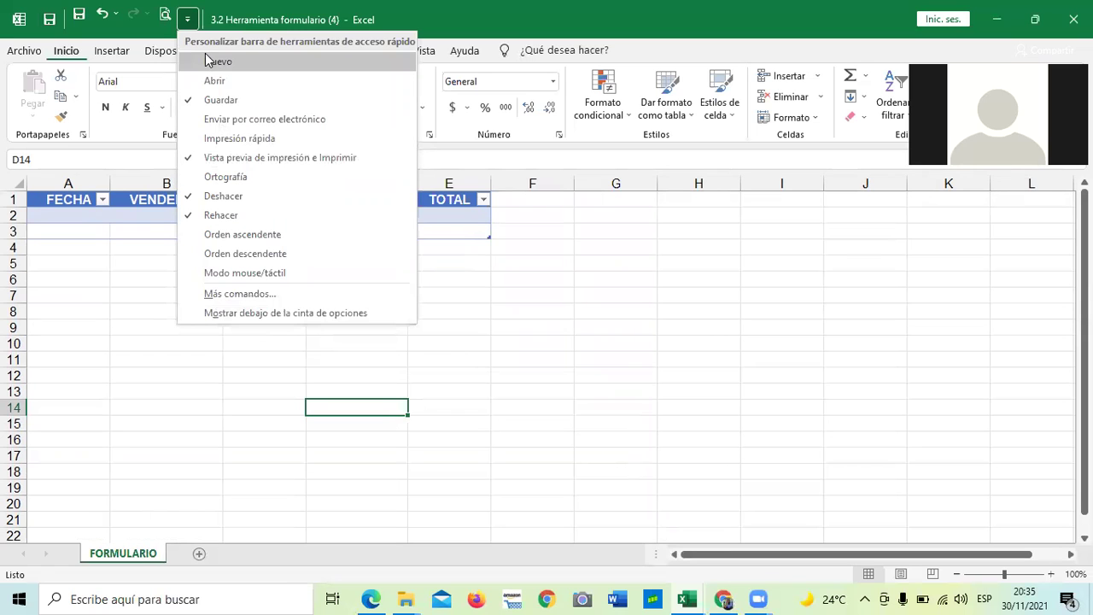
pyautogui.click(237, 297)
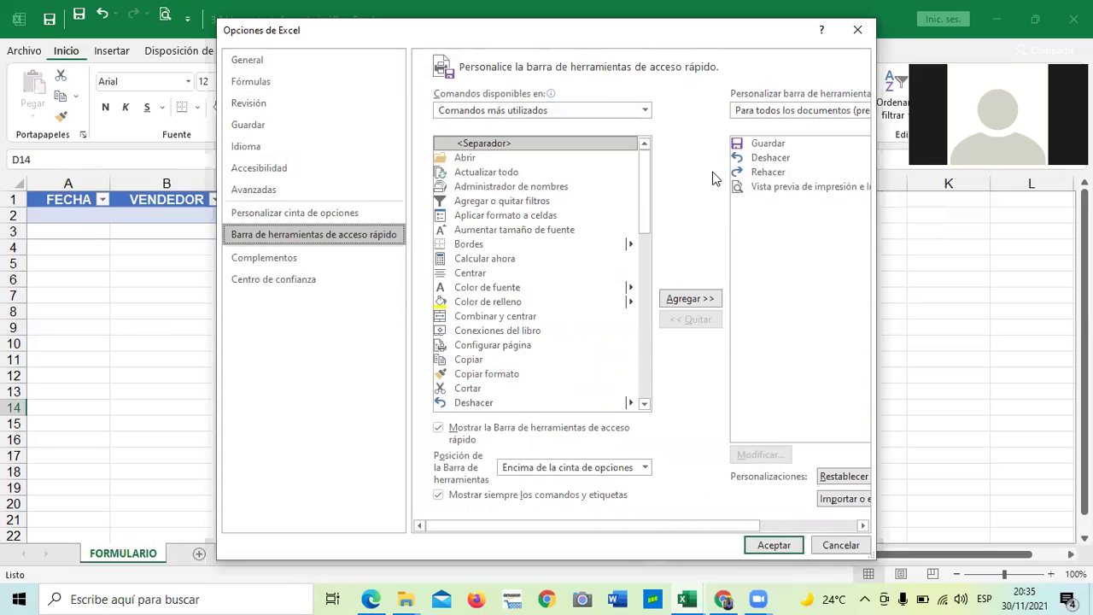
pyautogui.click(645, 110)
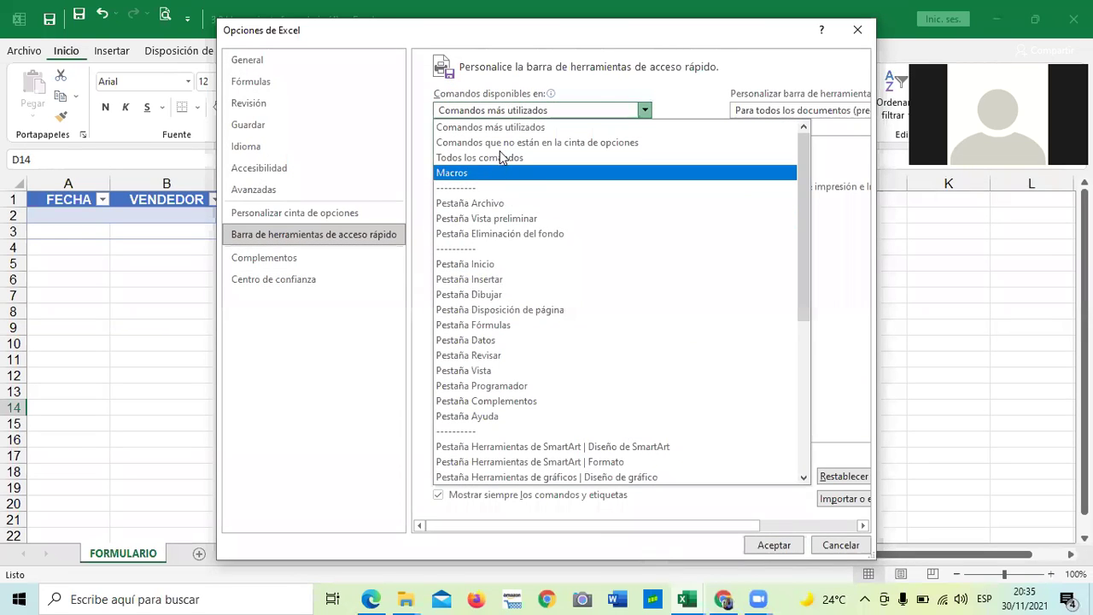
# Add the Formulario... command from the list of all commands to the quick access toolbar
pyautogui.press('Escape')
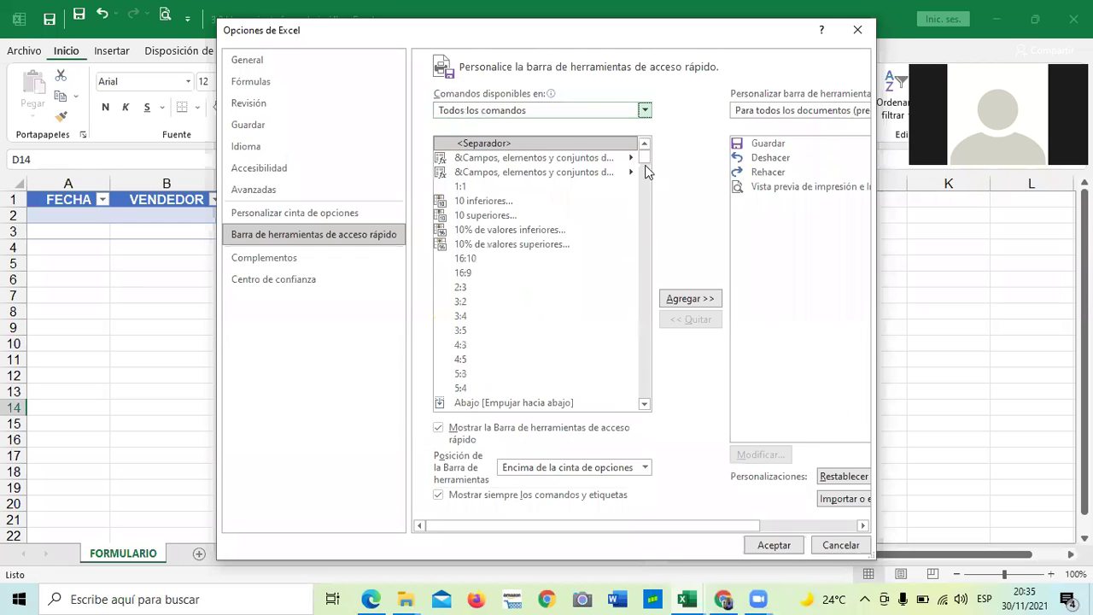
pyautogui.moveTo(646, 168); pyautogui.dragTo(646, 272)
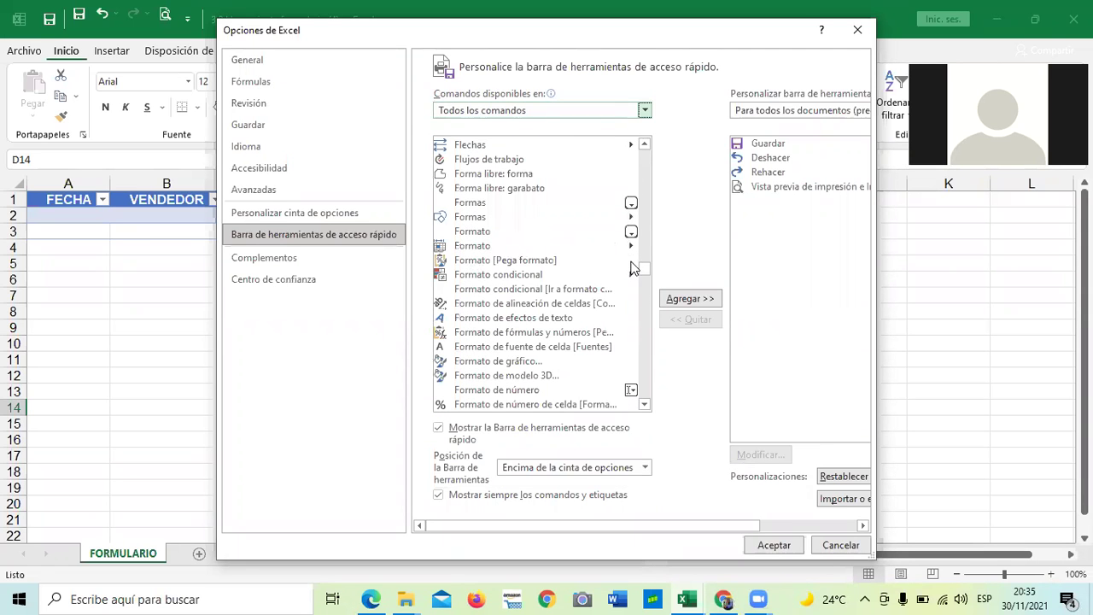
pyautogui.click(644, 404)
pyautogui.click(645, 405)
pyautogui.click(644, 405)
pyautogui.click(644, 404)
pyautogui.click(644, 404)
pyautogui.click(644, 405)
pyautogui.click(645, 405)
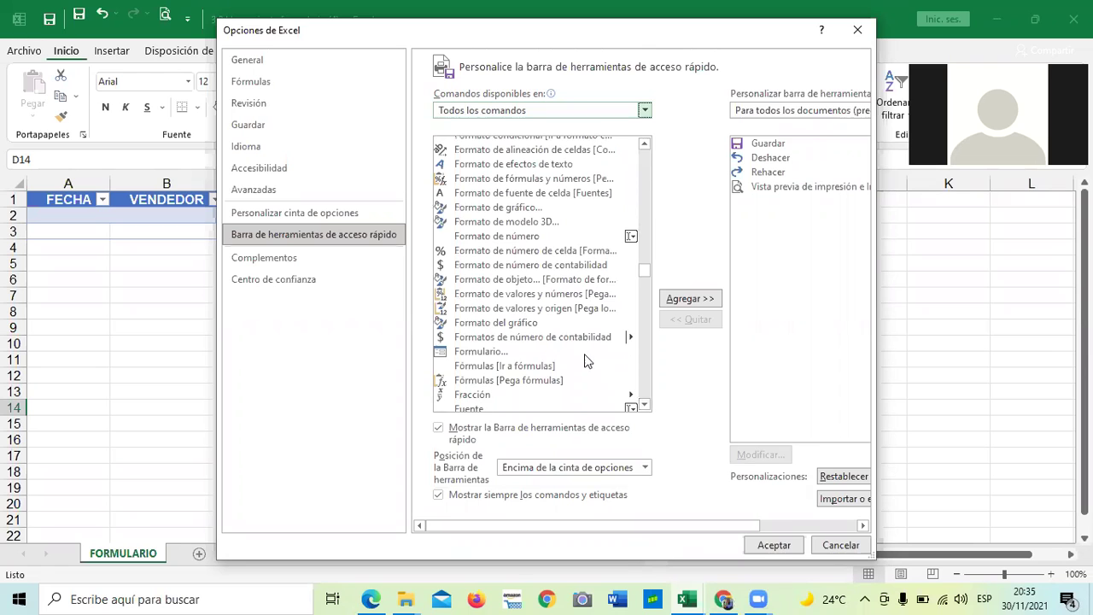
pyautogui.click(496, 352)
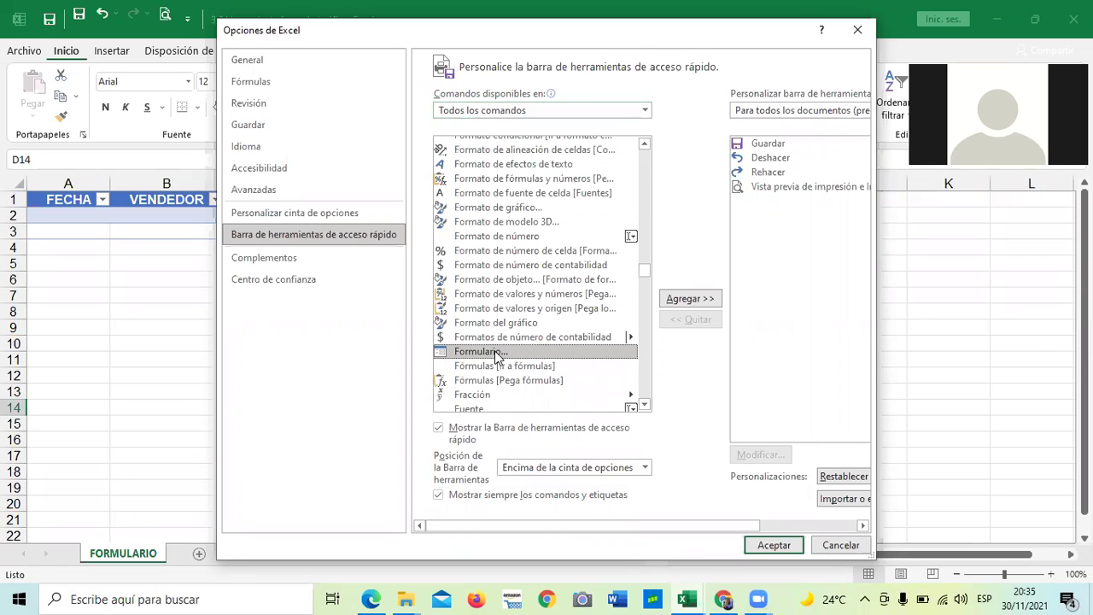
pyautogui.click(694, 299)
pyautogui.click(787, 543)
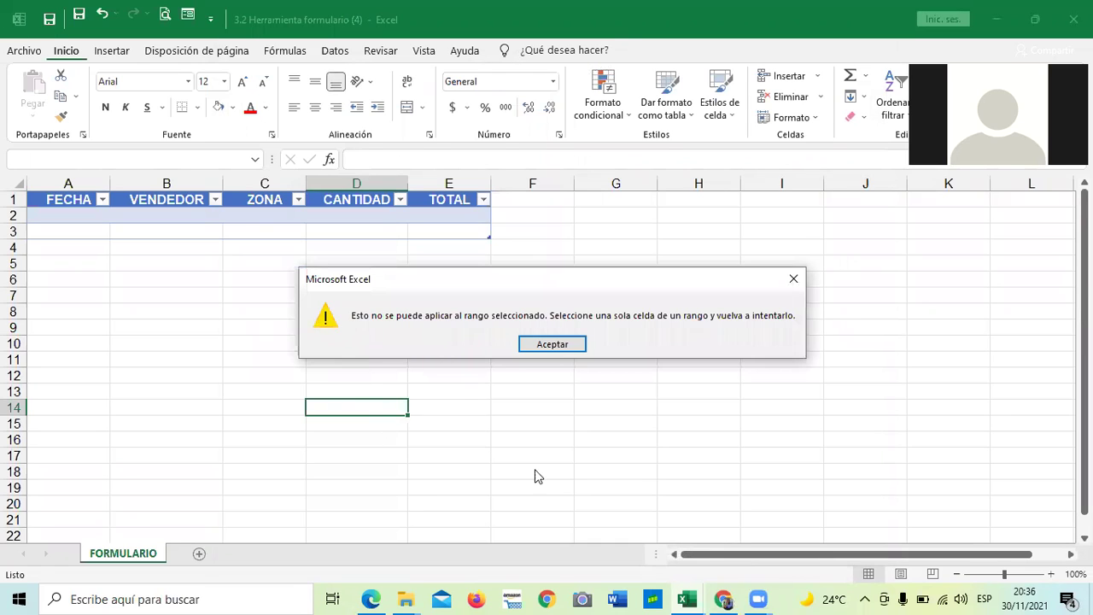
pyautogui.click(546, 343)
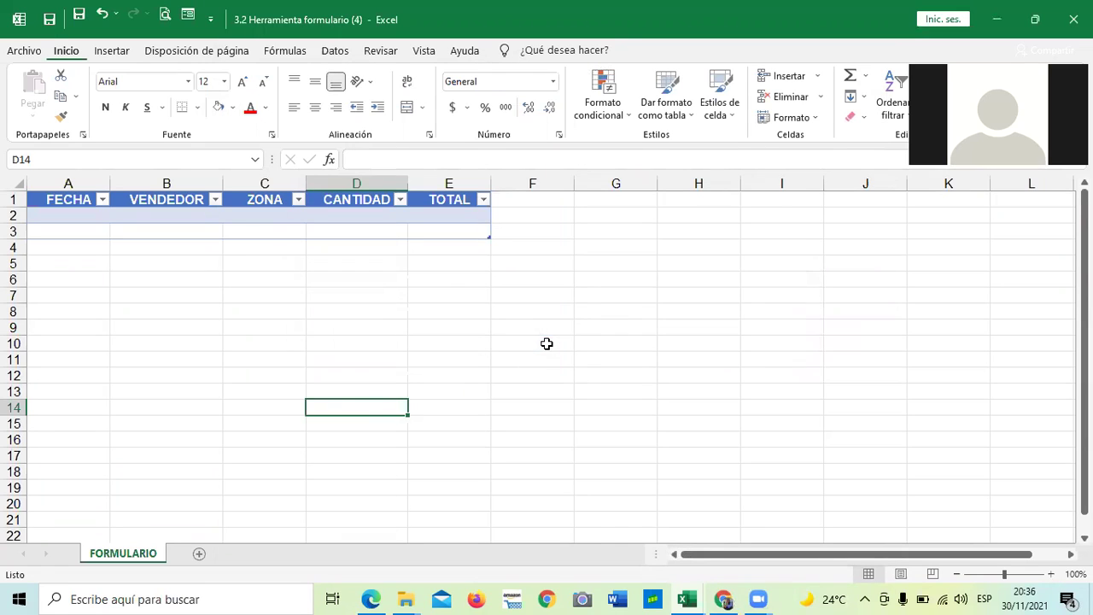
pyautogui.click(482, 360)
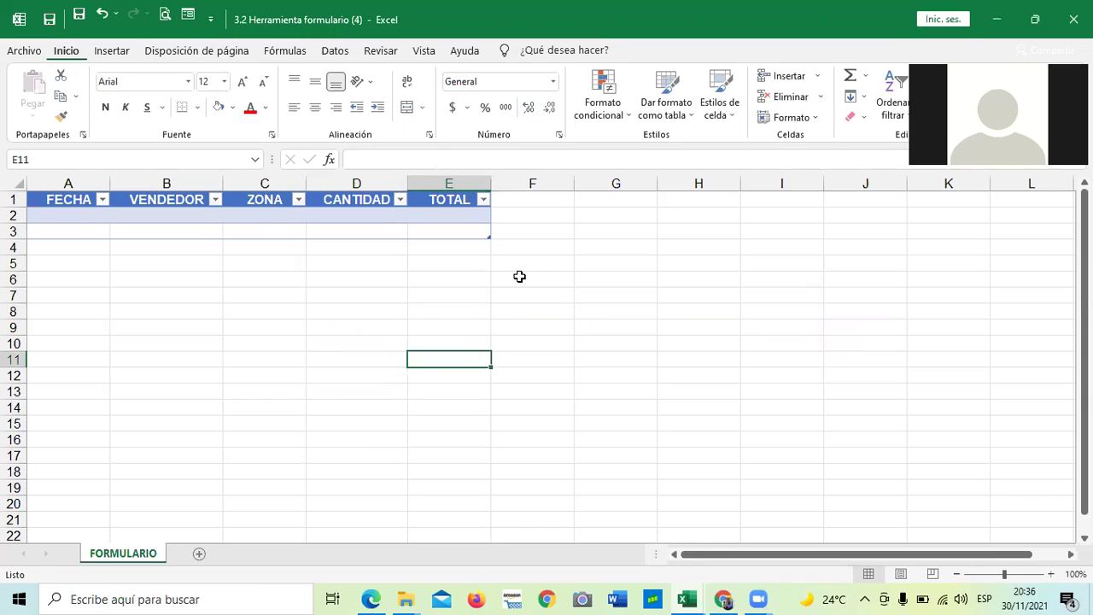
pyautogui.click(195, 347)
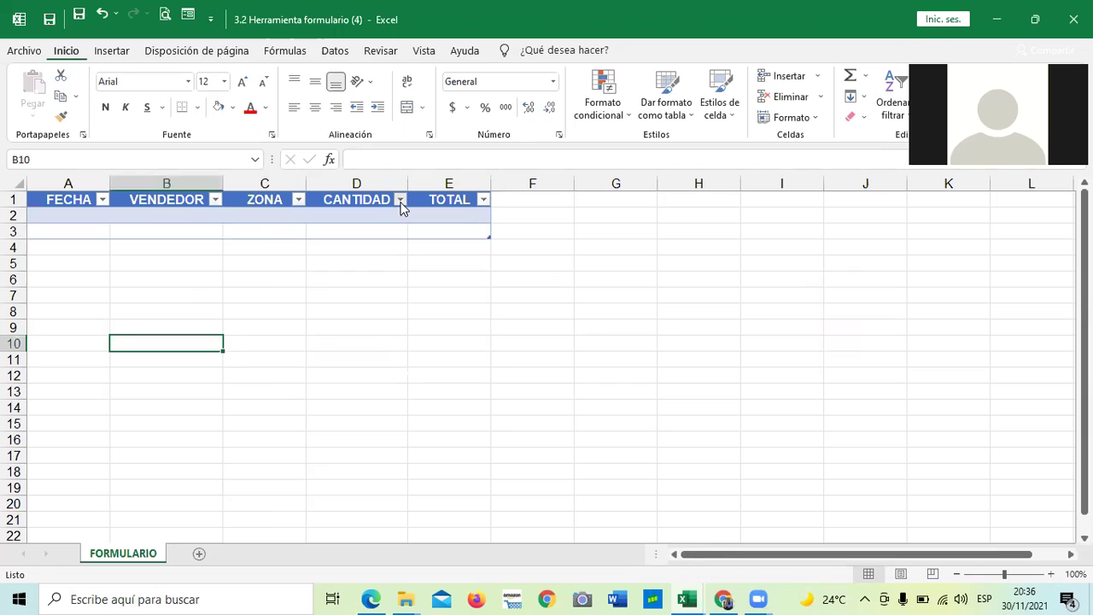
pyautogui.click(400, 199)
pyautogui.click(572, 325)
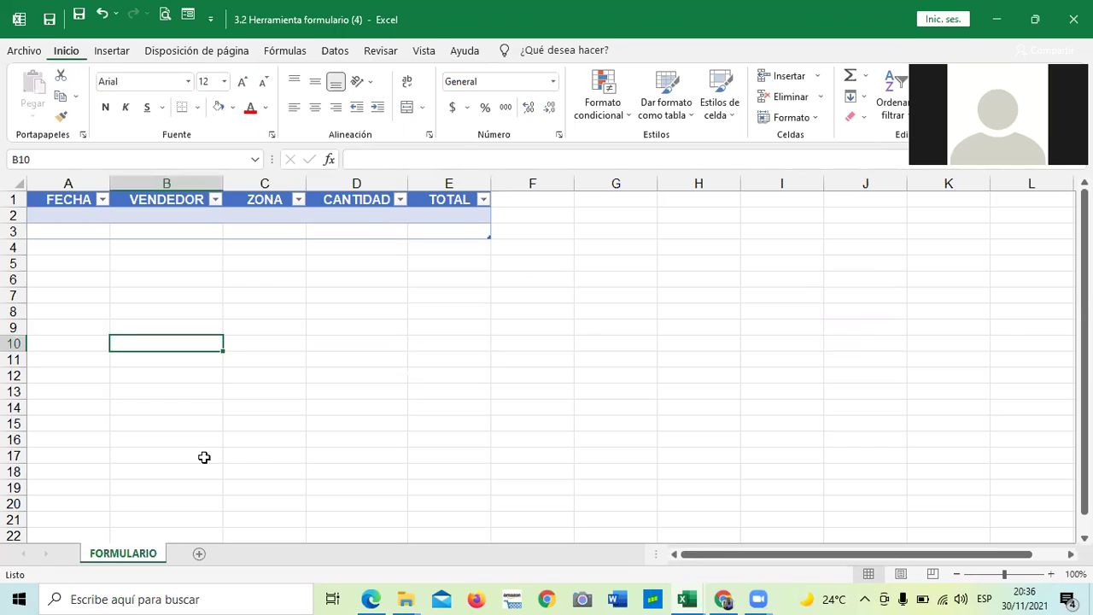
pyautogui.click(361, 311)
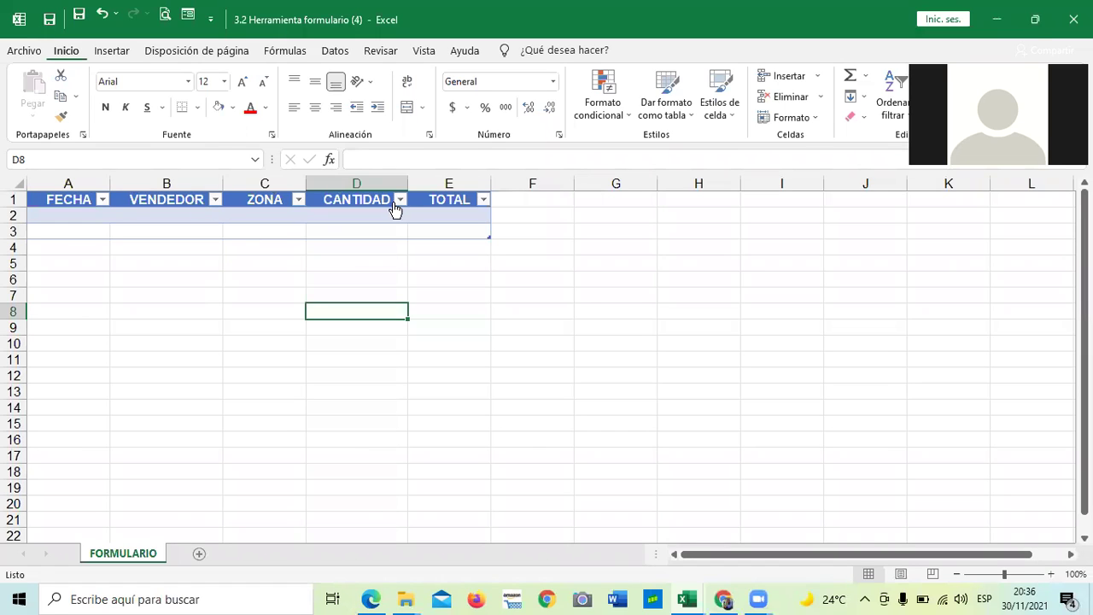
pyautogui.click(543, 322)
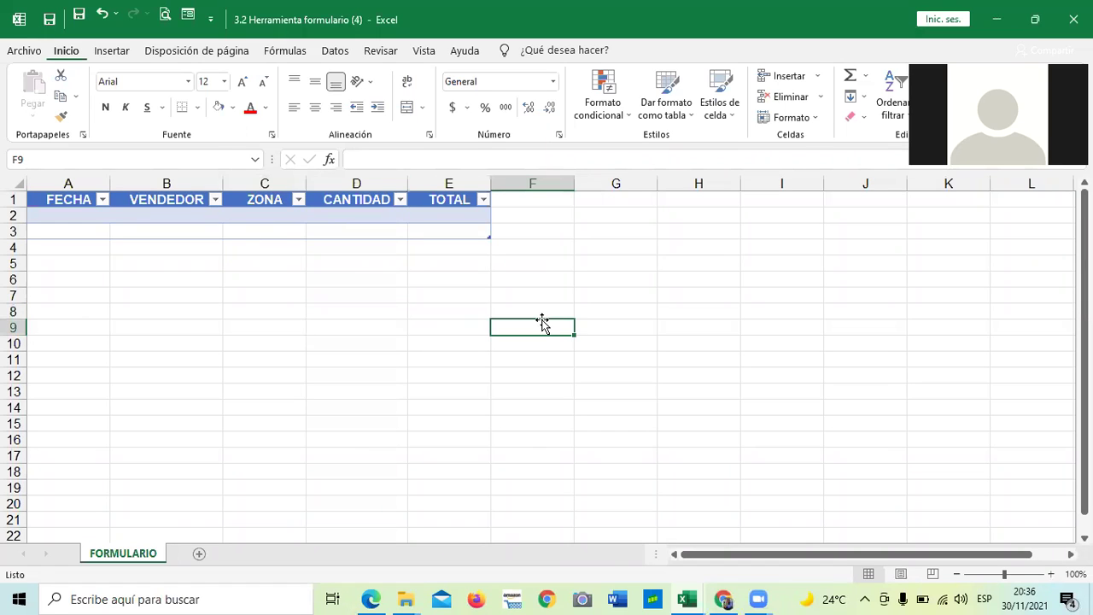
pyautogui.click(233, 340)
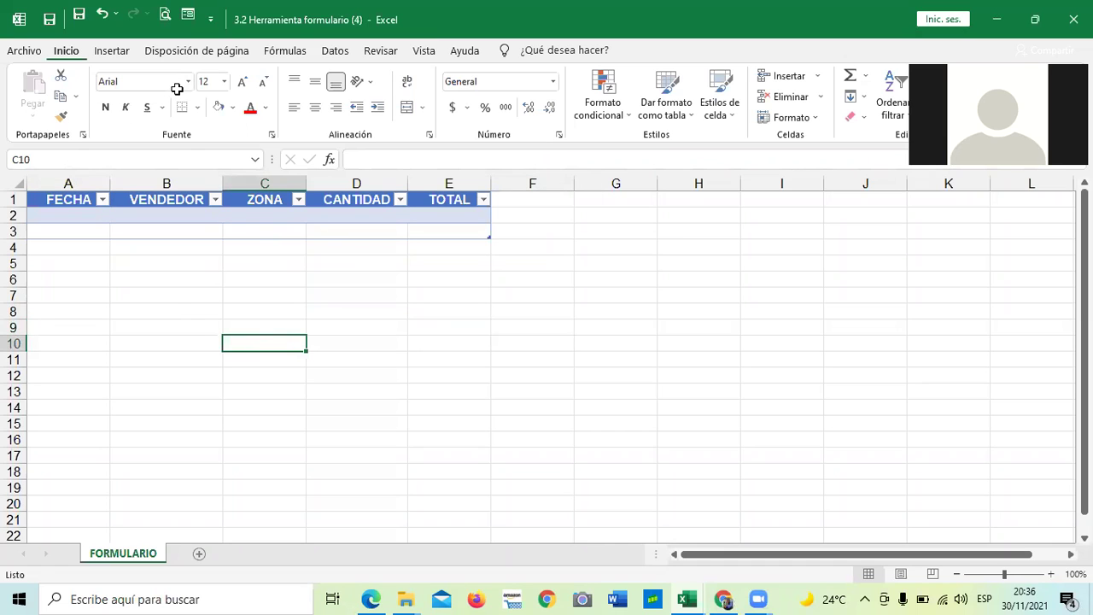
# Open the data form for the table from cell A1 to view its fields and close it
pyautogui.hotkey('ctrl', 'Home')
pyautogui.hotkey('alt', '6')
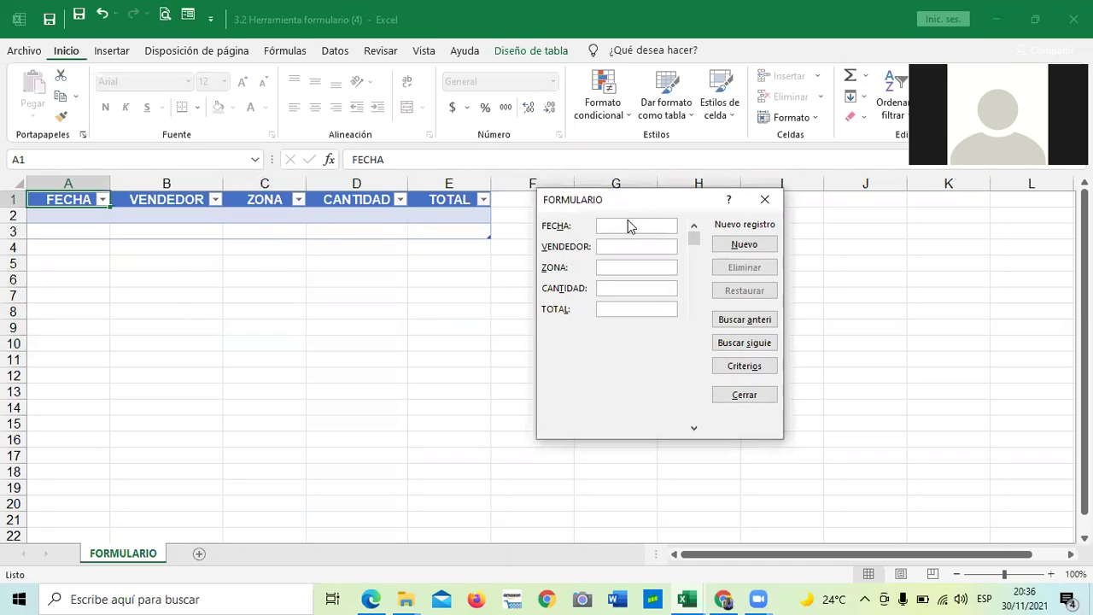
pyautogui.moveTo(641, 202); pyautogui.dragTo(626, 175)
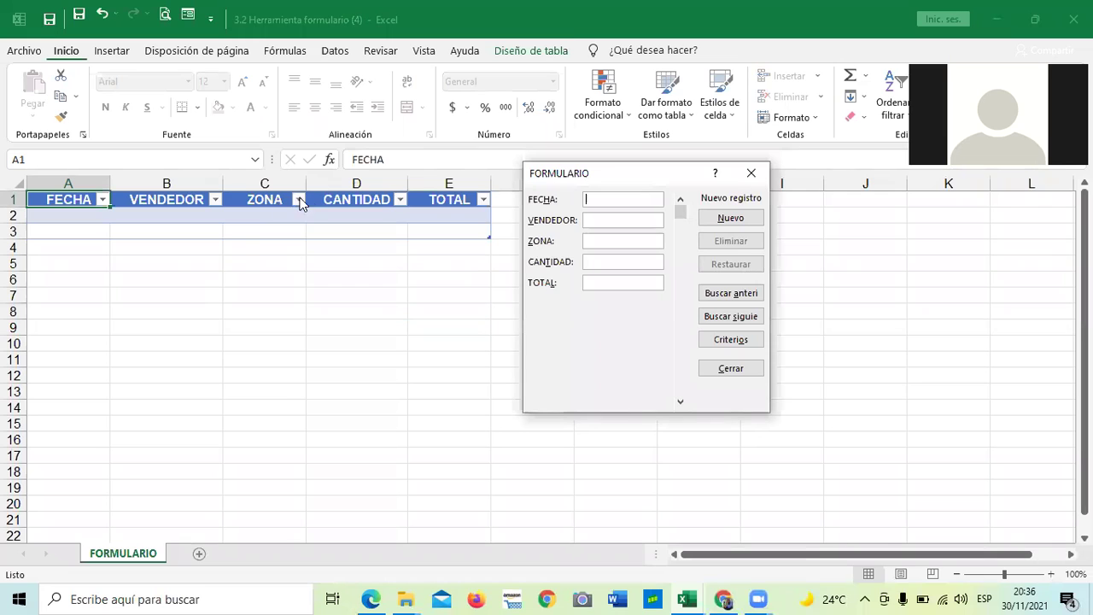
pyautogui.click(751, 174)
# Turn off the filter on the table's header row
pyautogui.click(419, 222)
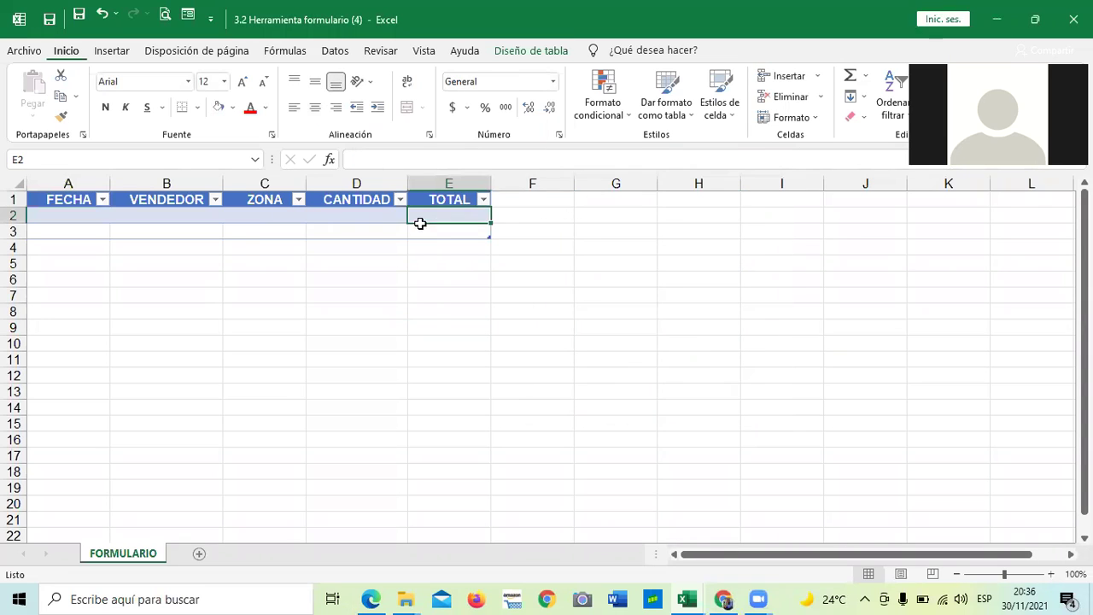
pyautogui.click(377, 199)
pyautogui.click(895, 89)
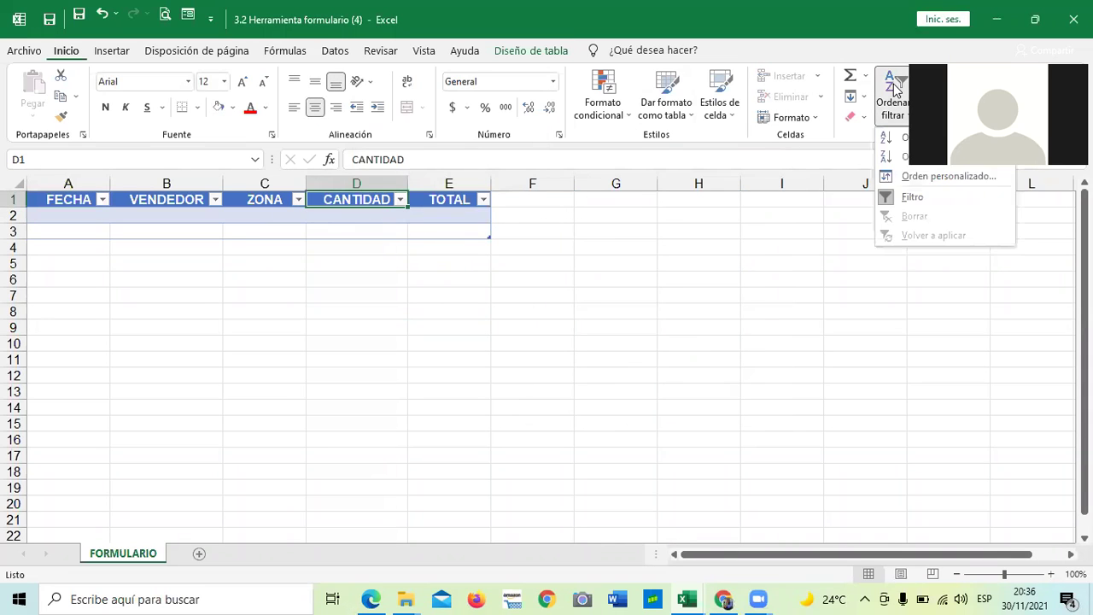
pyautogui.click(910, 194)
pyautogui.click(477, 356)
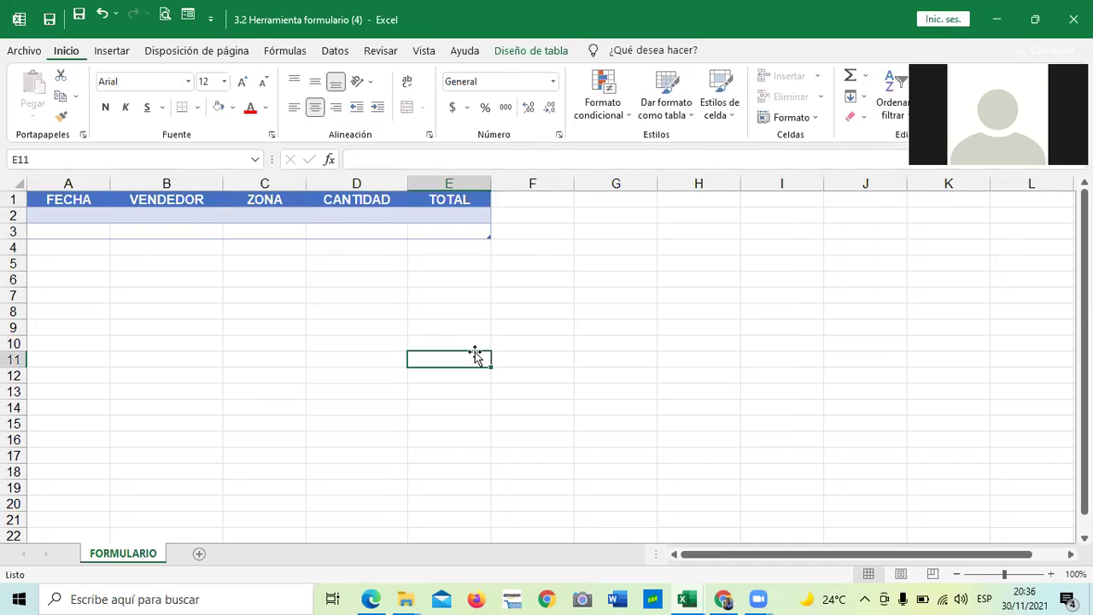
# Widen column A, the FECHA column, by roughly a third
pyautogui.click(106, 202)
pyautogui.moveTo(109, 181); pyautogui.dragTo(137, 181)
pyautogui.click(194, 359)
# Open the data form from cell A1 and enter 12/11/21 as the FECHA of the new record
pyautogui.click(103, 198)
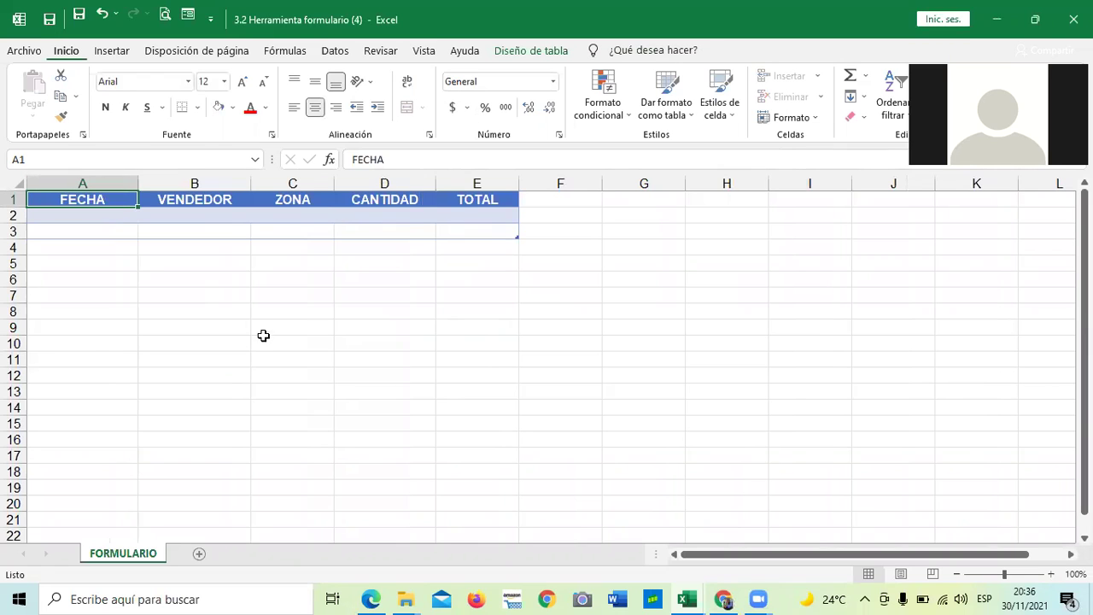
pyautogui.click(188, 14)
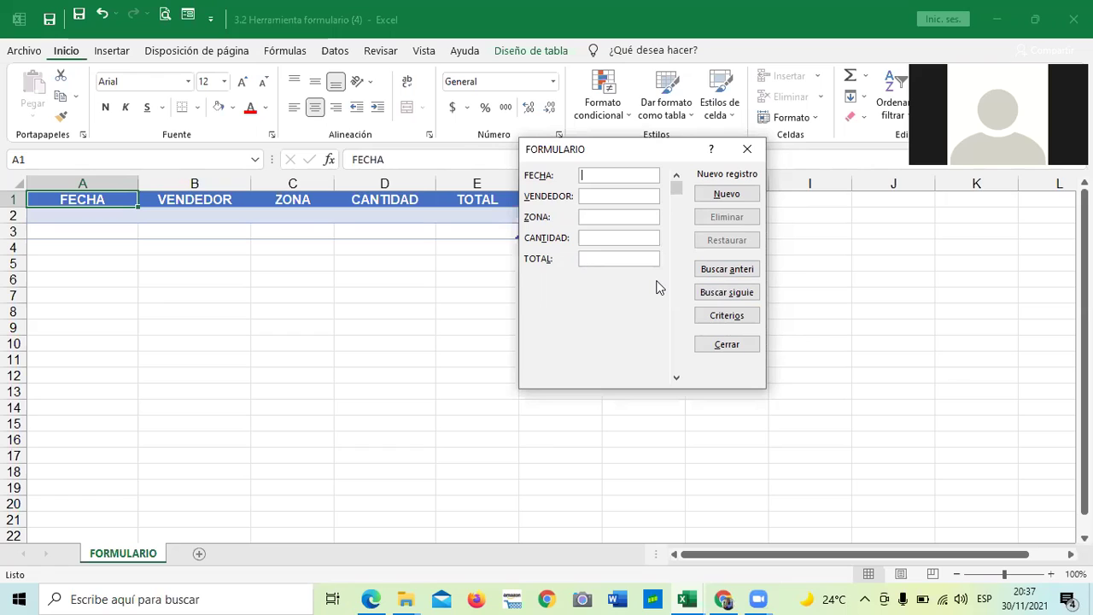
pyautogui.write('12')
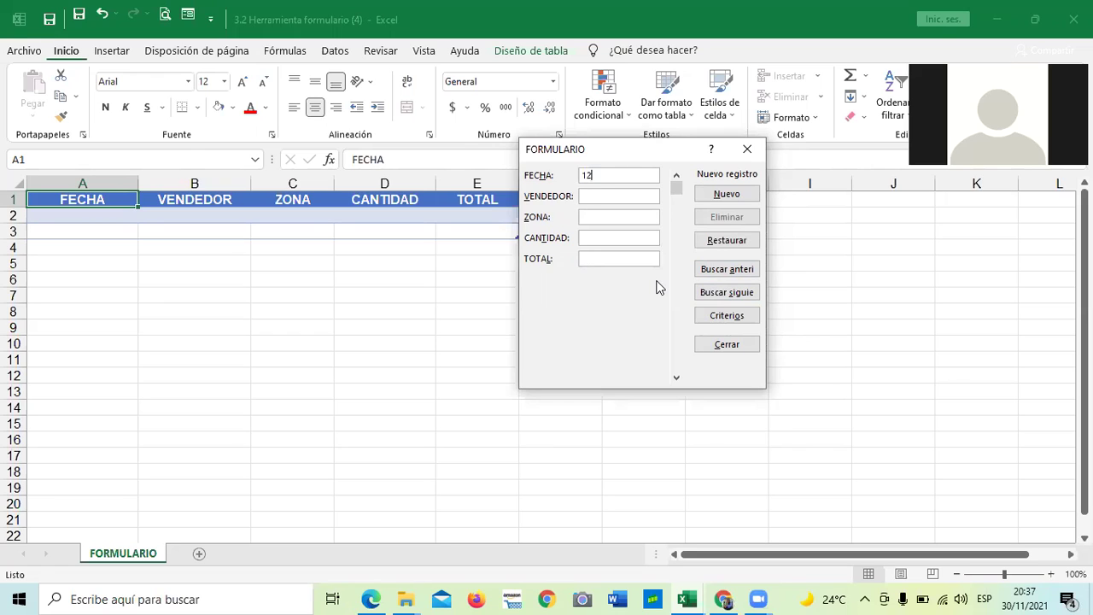
pyautogui.write('/11/21')
# Cycle the focus forward through the form's fields and buttons, stopping in the VENDEDOR field
pyautogui.press('Tab')
pyautogui.press('Tab')
pyautogui.press('Tab')
pyautogui.press('Tab')
pyautogui.press('Tab')
pyautogui.press('Tab')
pyautogui.press('Tab')
pyautogui.press('Tab')
pyautogui.press('Tab')
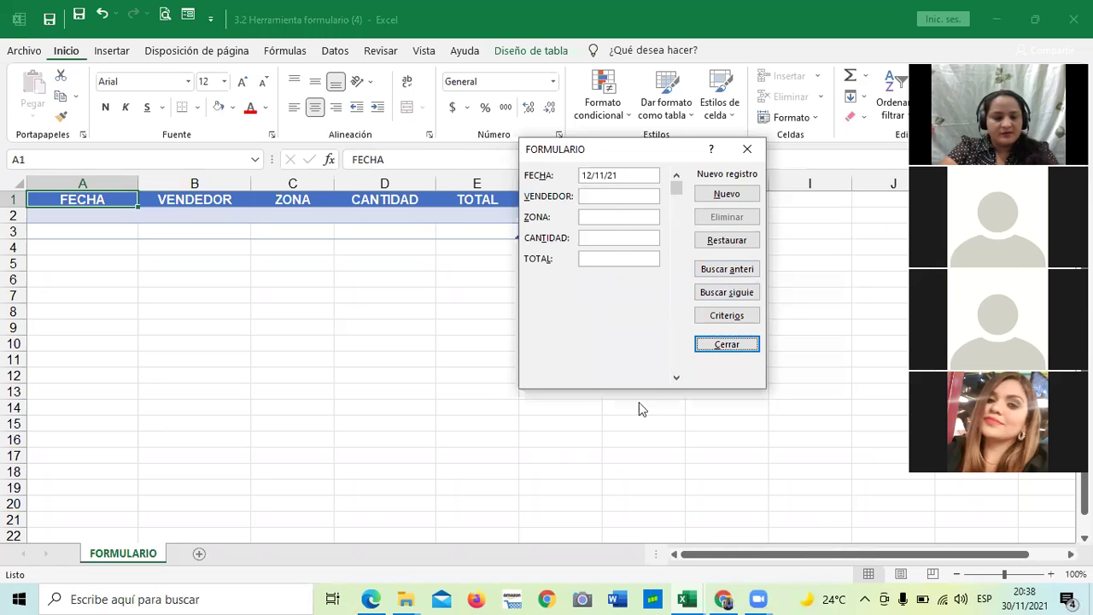
pyautogui.press('Tab')
pyautogui.press('Tab')
pyautogui.press('Tab')
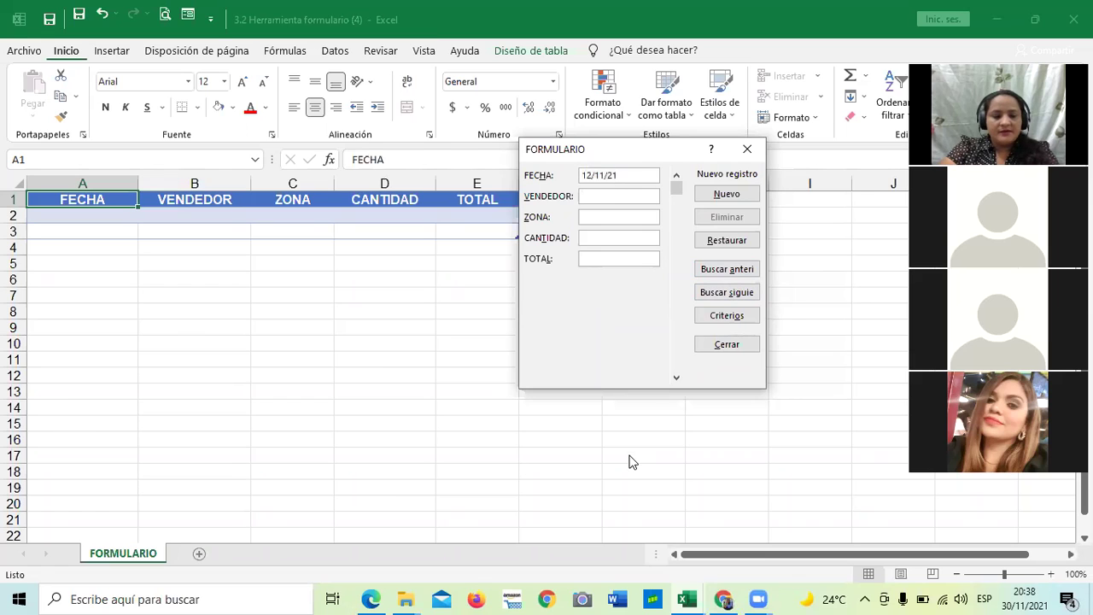
pyautogui.press('Tab')
pyautogui.press('Tab')
pyautogui.press('Tab')
pyautogui.press('Tab')
pyautogui.press('Tab')
pyautogui.press('Tab')
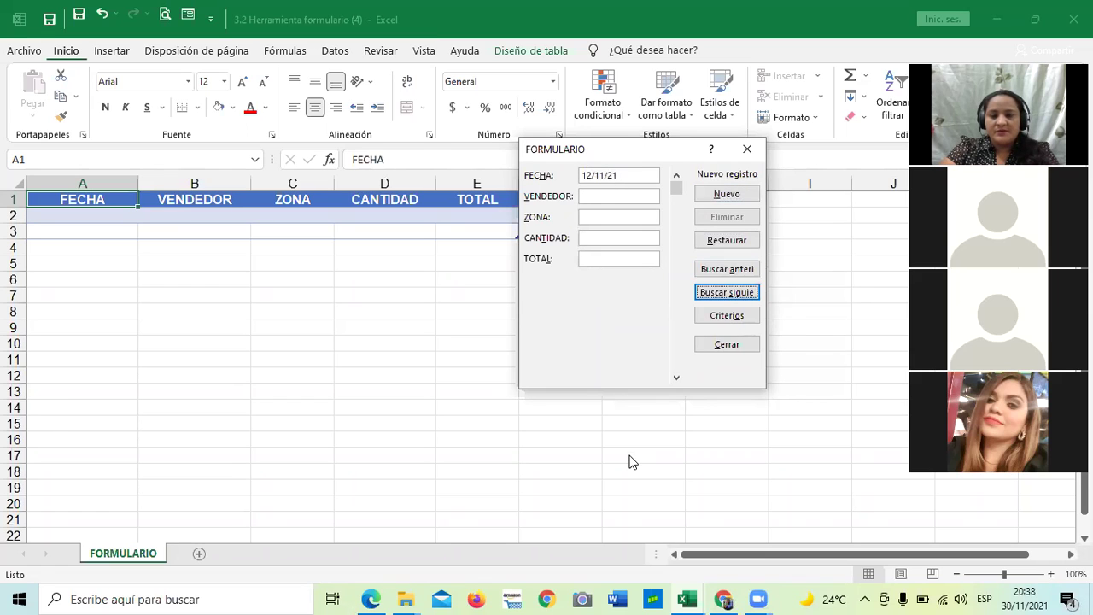
pyautogui.press('Tab')
pyautogui.press('Tab')
pyautogui.press('Tab')
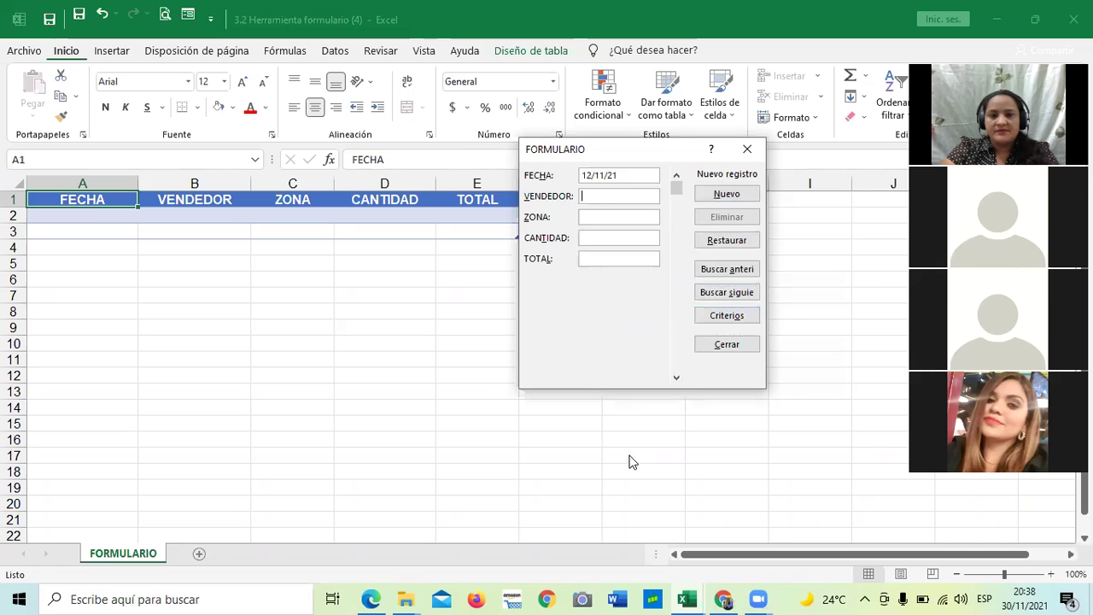
# Enter Vendedor 1 as the VENDEDOR of the new record and move on to ZONA
pyautogui.write('ve')
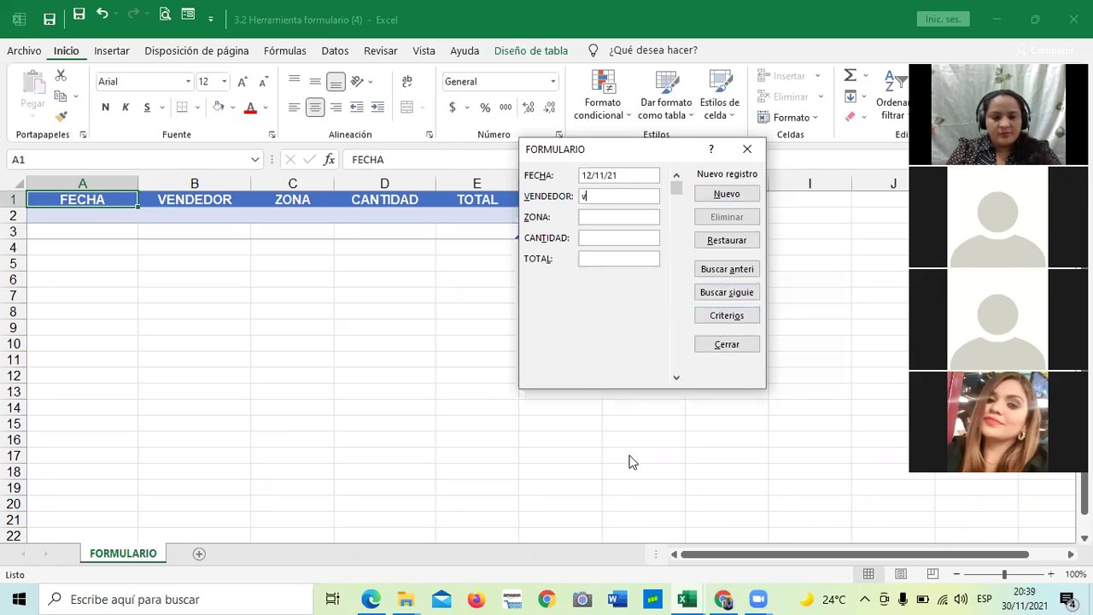
pyautogui.press('BackSpace')
pyautogui.press('BackSpace')
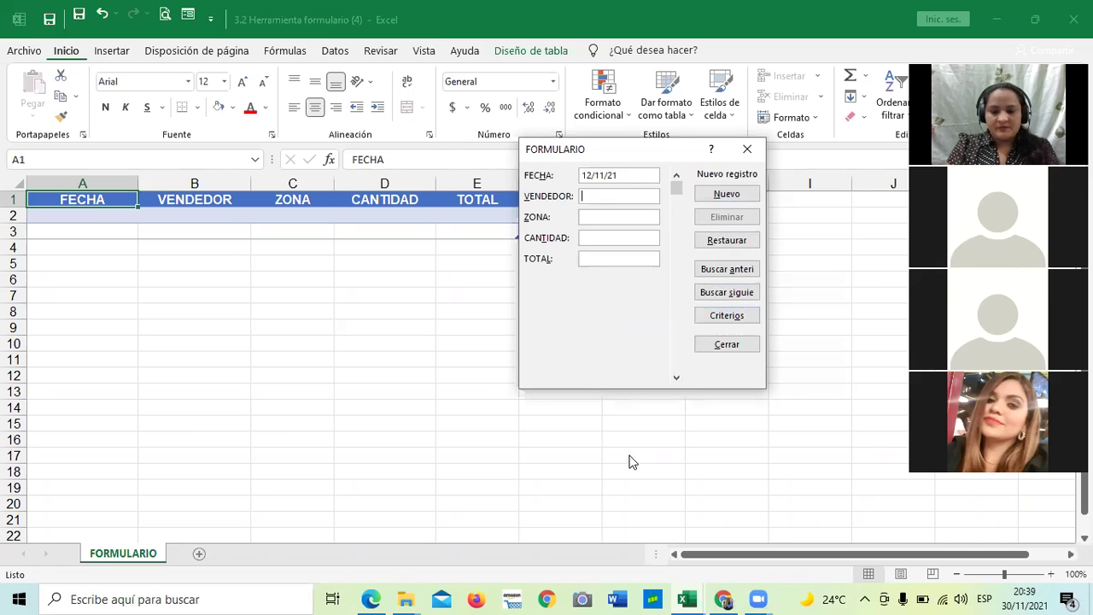
pyautogui.write('Vende')
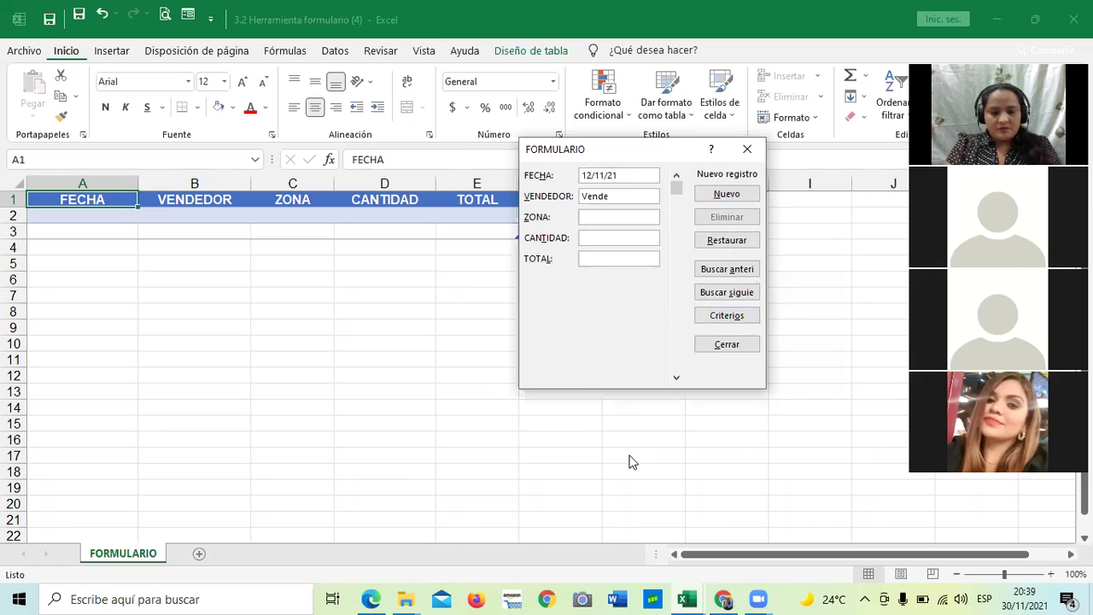
pyautogui.write('dor1')
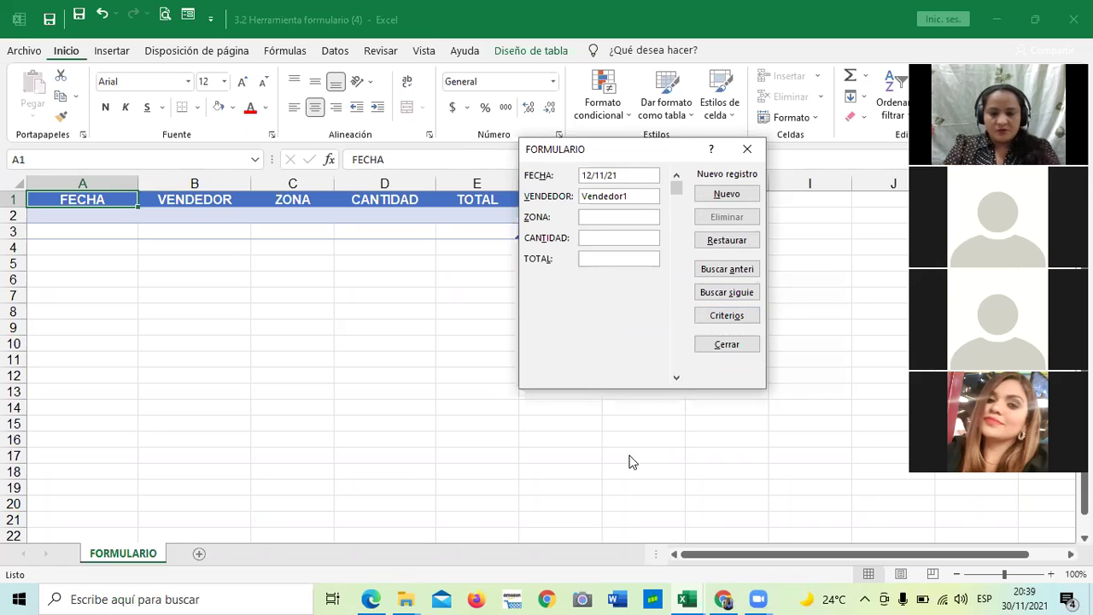
pyautogui.press('BackSpace')
pyautogui.write('1')
pyautogui.press('Tab')
# Enter central as the ZONA of the new record and move on to CANTIDAD
pyautogui.write('ccen')
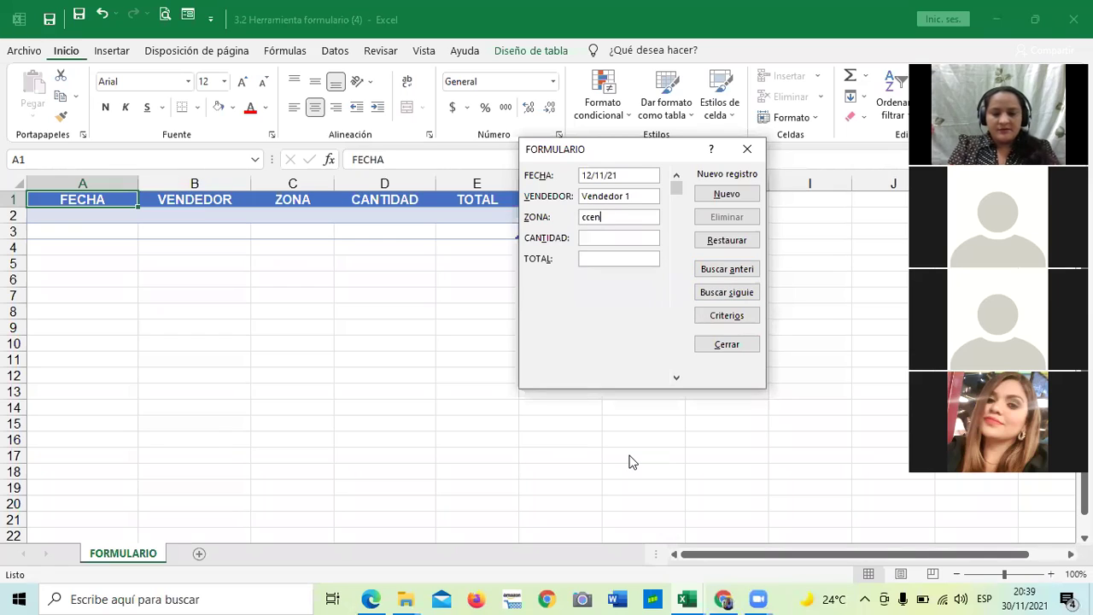
pyautogui.press('BackSpace')
pyautogui.press('BackSpace')
pyautogui.press('BackSpace')
pyautogui.press('BackSpace')
pyautogui.write('central')
pyautogui.press('Tab')
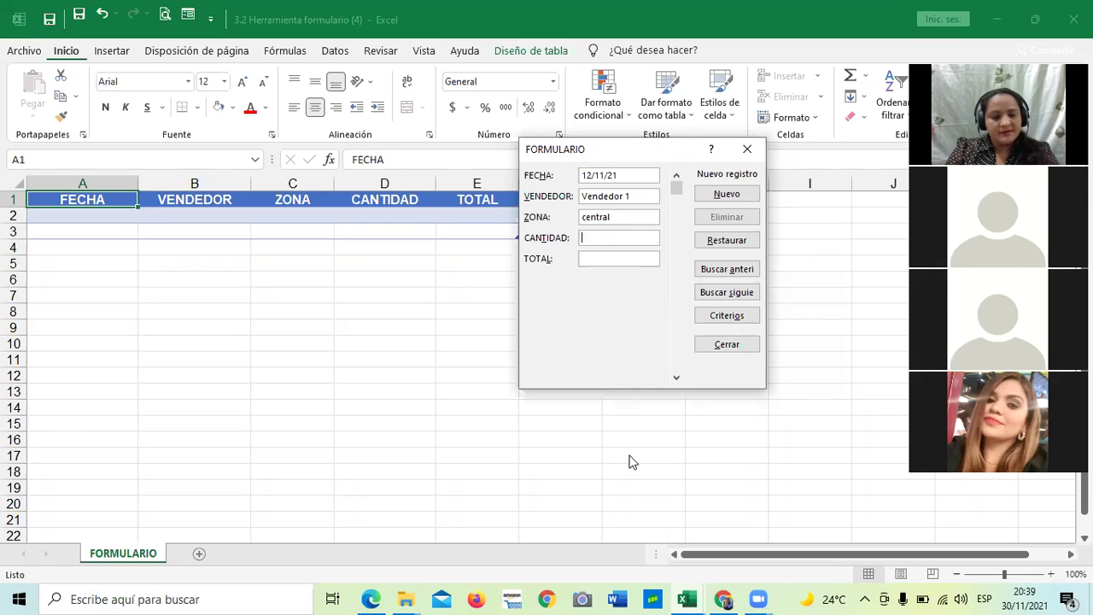
# Cycle the focus backward through the form's fields and buttons, returning to the CANTIDAD field
pyautogui.press('capslock')
pyautogui.press('capslock')
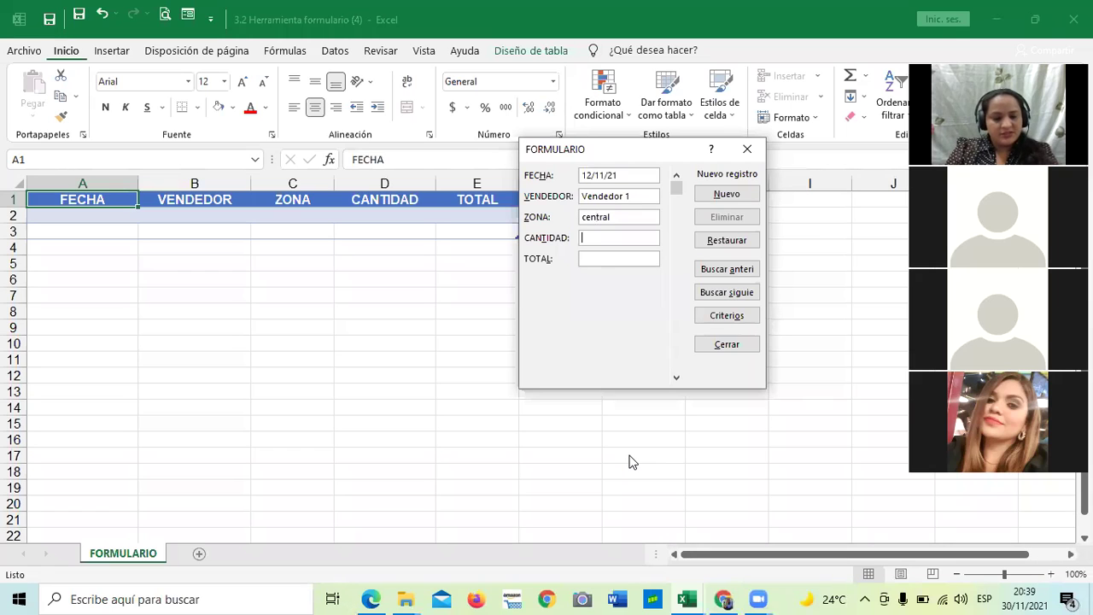
pyautogui.hotkey('shift', 'Tab')
pyautogui.hotkey('shift', 'Tab')
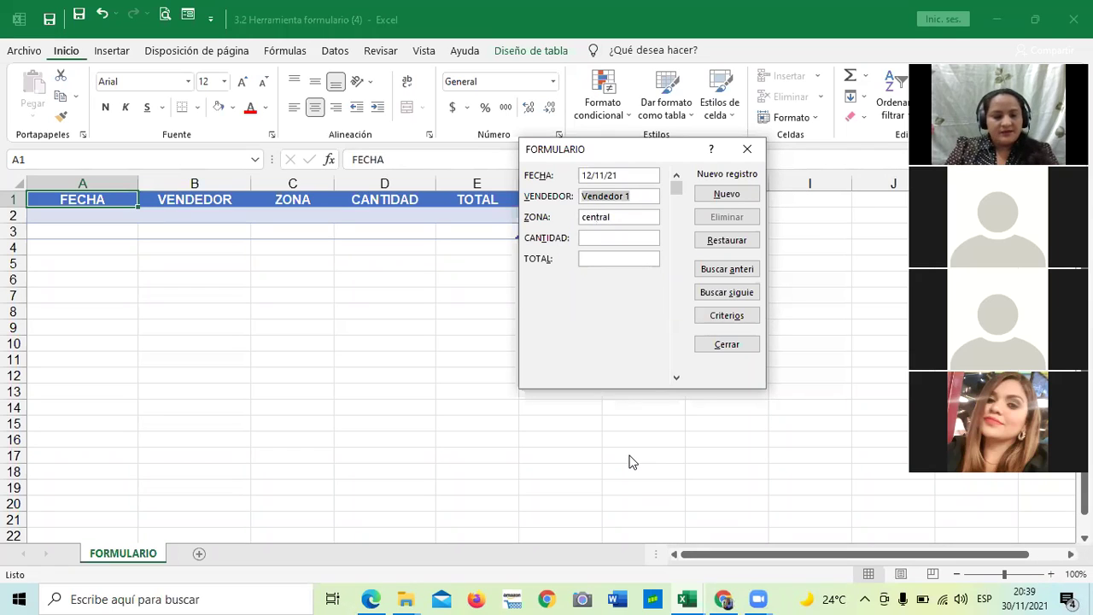
pyautogui.hotkey('shift', 'Tab')
pyautogui.hotkey('shift', 'Tab')
pyautogui.hotkey('shift', 'Tab')
pyautogui.hotkey('shift', 'Tab')
pyautogui.hotkey('shift', 'Tab')
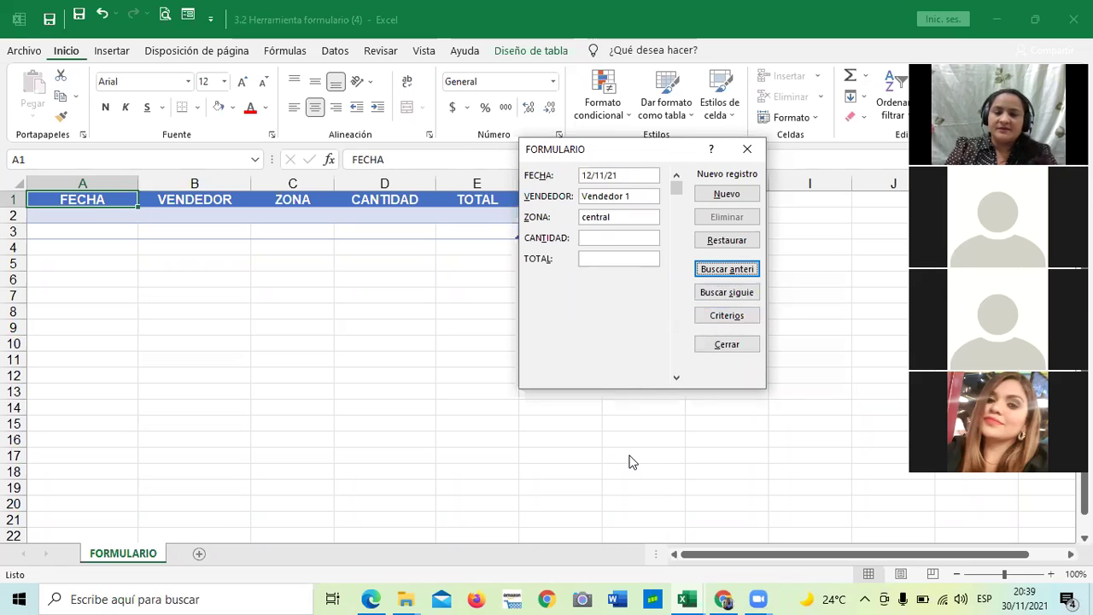
pyautogui.hotkey('shift', 'Tab')
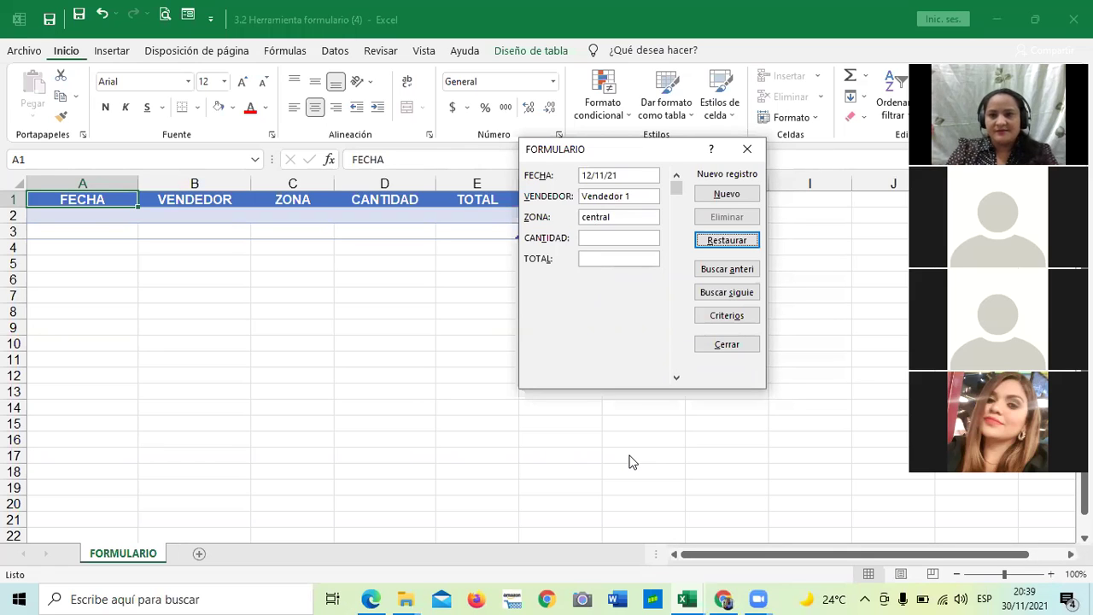
pyautogui.hotkey('shift', 'Tab')
pyautogui.hotkey('shift', 'Tab')
pyautogui.hotkey('shift', 'Tab')
pyautogui.hotkey('shift', 'Tab')
pyautogui.hotkey('shift', 'Tab')
pyautogui.hotkey('shift', 'Tab')
pyautogui.hotkey('shift', 'Tab')
pyautogui.hotkey('shift', 'Tab')
pyautogui.hotkey('shift', 'Tab')
pyautogui.hotkey('shift', 'Tab')
pyautogui.hotkey('shift', 'Tab')
pyautogui.hotkey('shift', 'Tab')
pyautogui.hotkey('shift', 'Tab')
pyautogui.hotkey('shift', 'Tab')
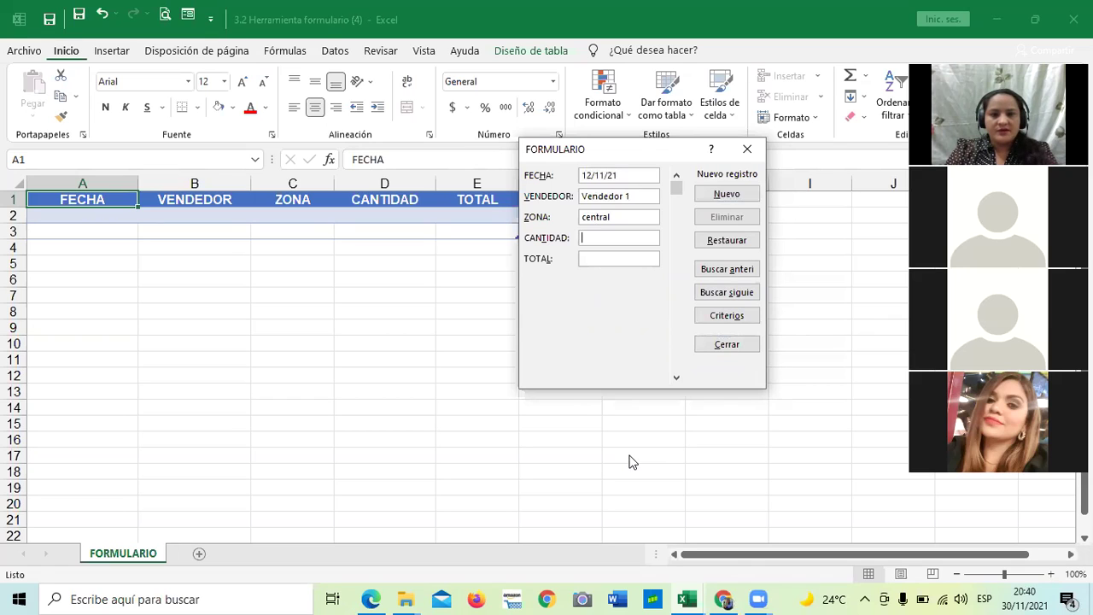
# Enter 200 as the CANTIDAD and 500 as the TOTAL of the new record and add it to the table
pyautogui.write('200')
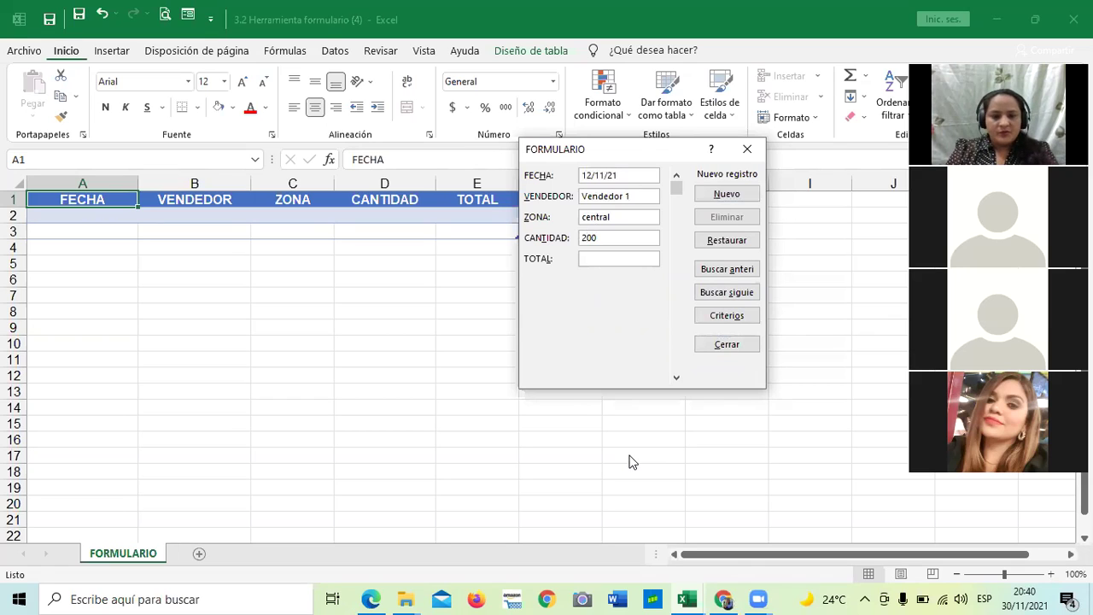
pyautogui.press('Tab')
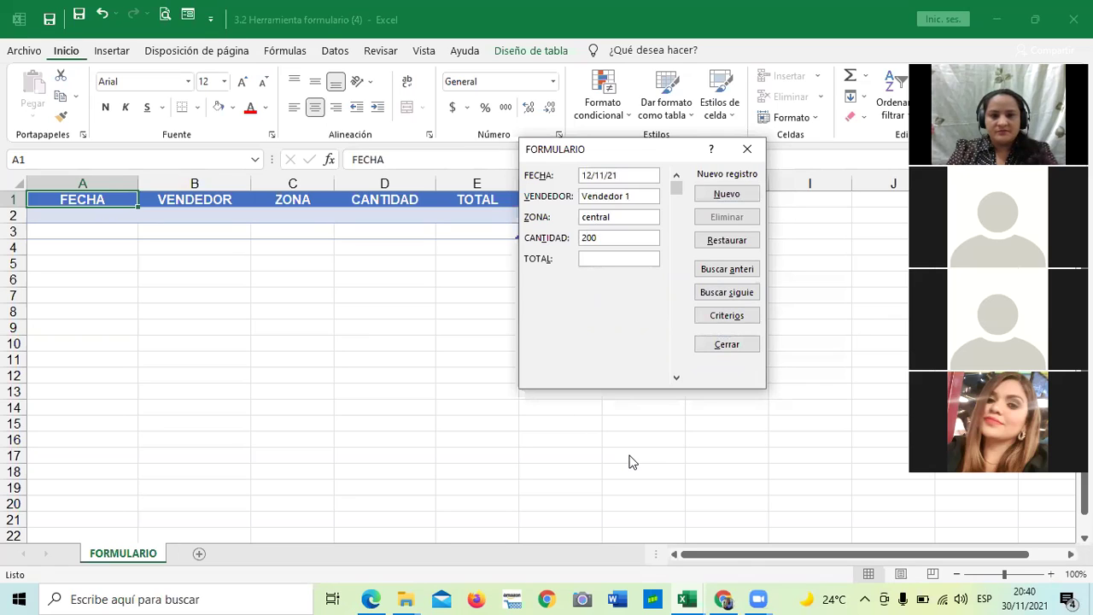
pyautogui.write('500')
pyautogui.press('Up')
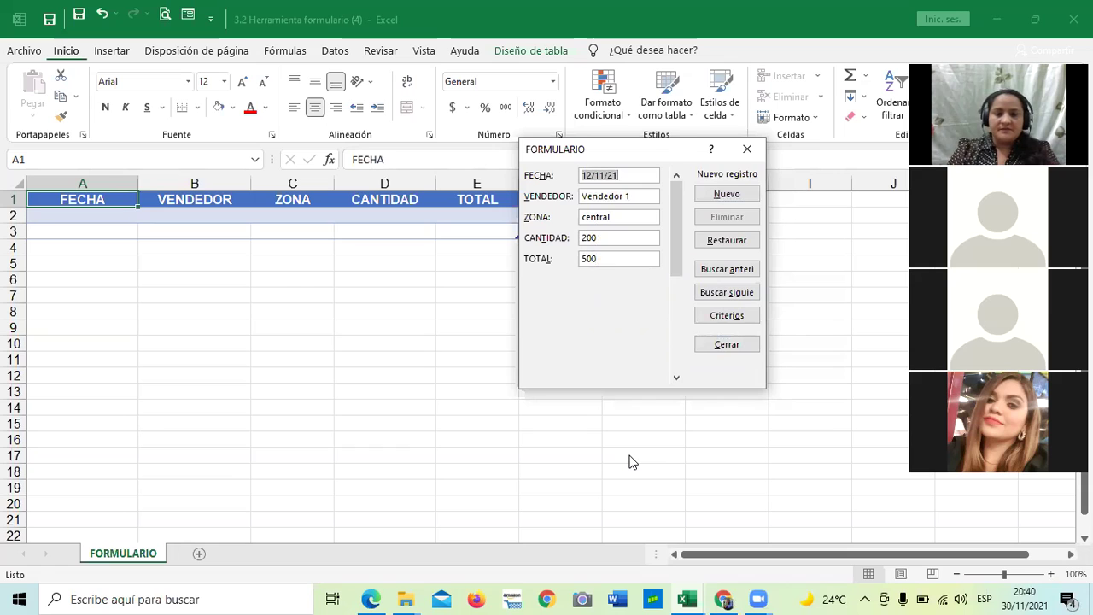
pyautogui.press('Return')
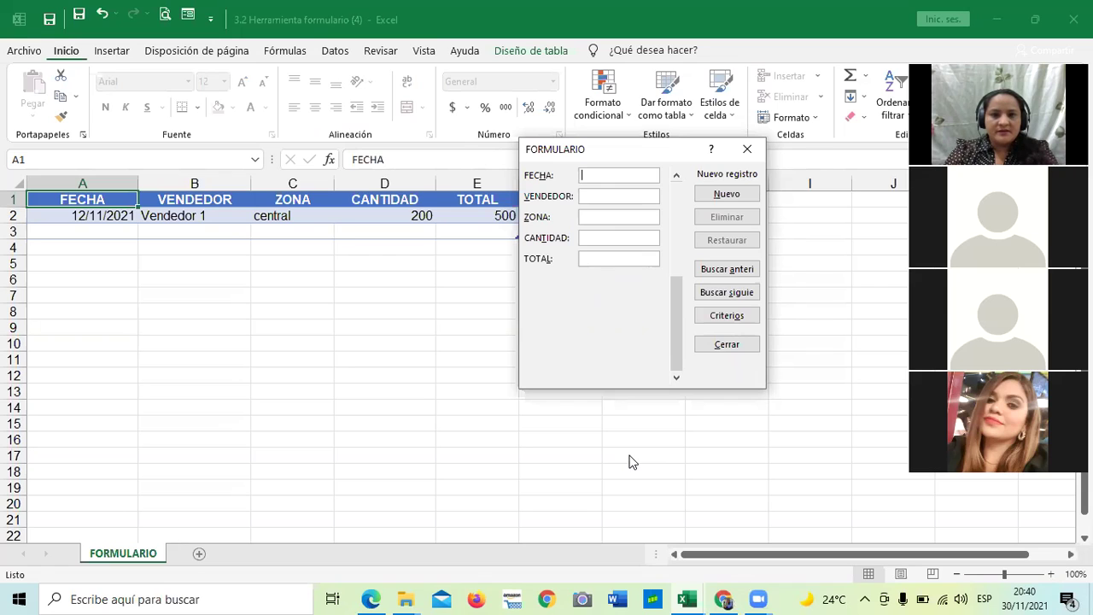
# Switch back and forth between the saved Vendedor 1 record and the blank new record to review record navigation
pyautogui.press('Up')
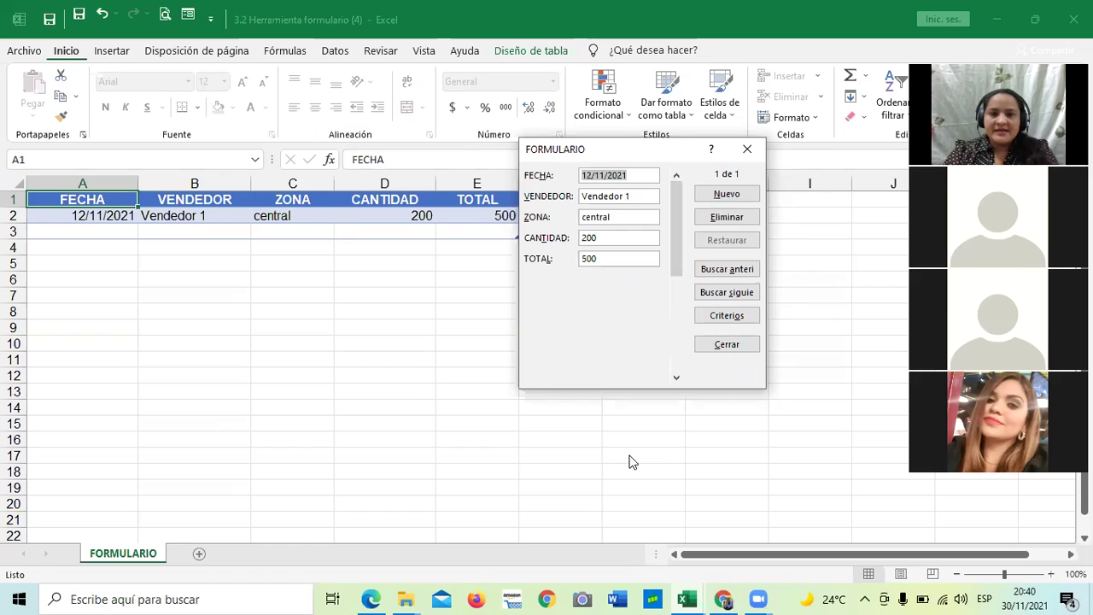
pyautogui.press('Down')
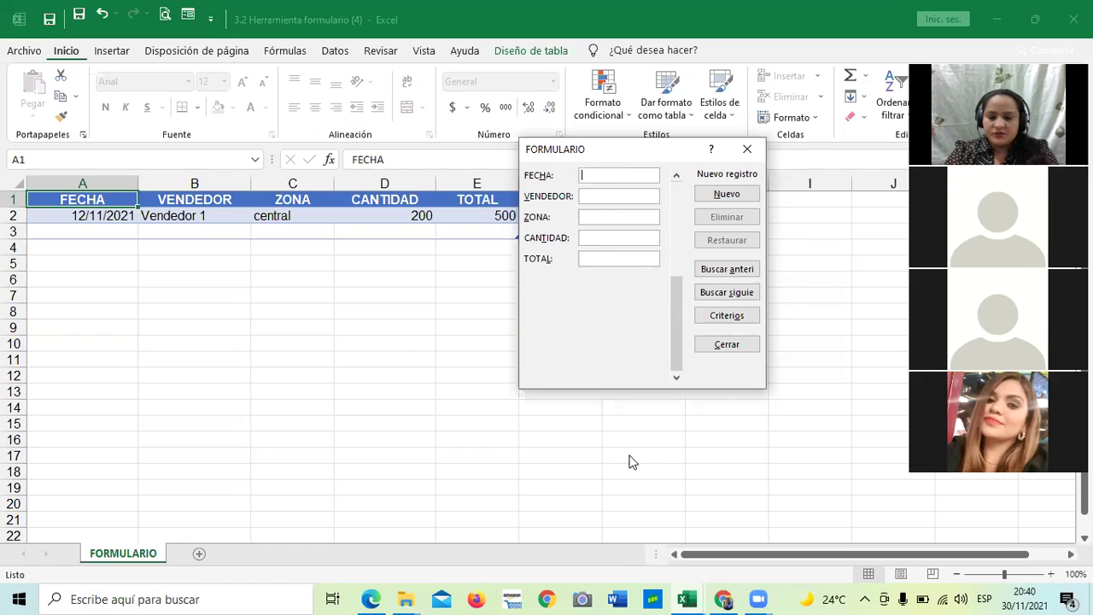
pyautogui.press('Up')
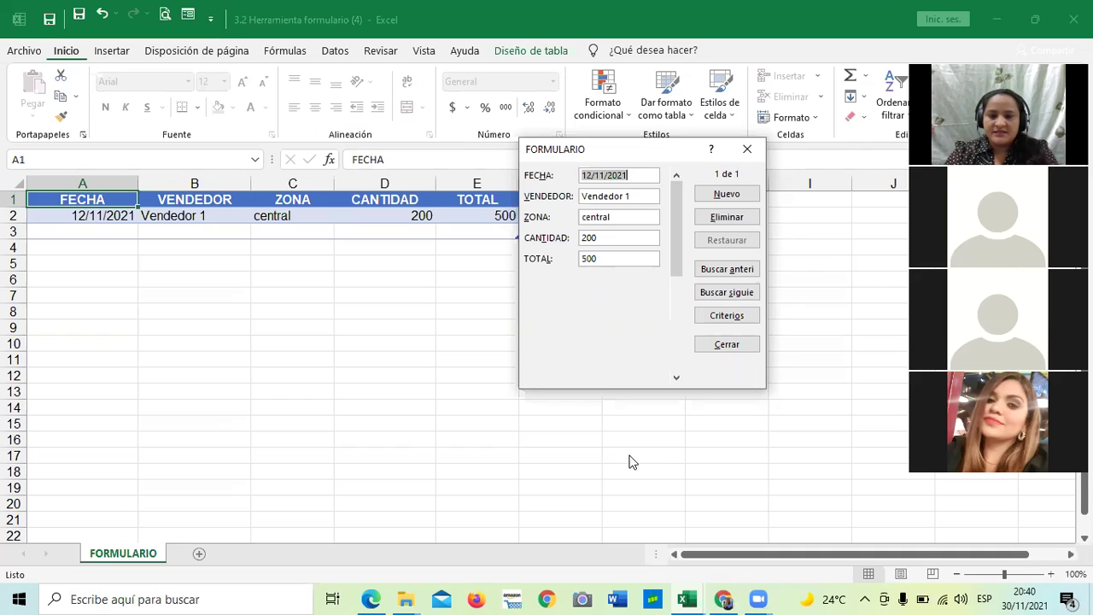
pyautogui.press('Down')
pyautogui.press('Up')
pyautogui.press('Down')
pyautogui.press('Up')
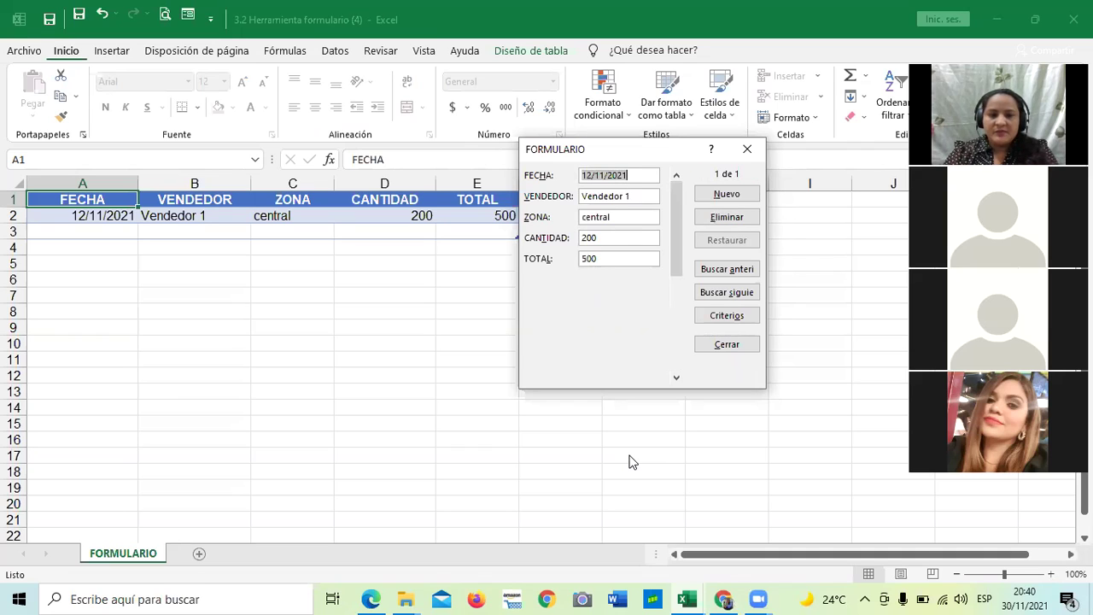
pyautogui.press('Down')
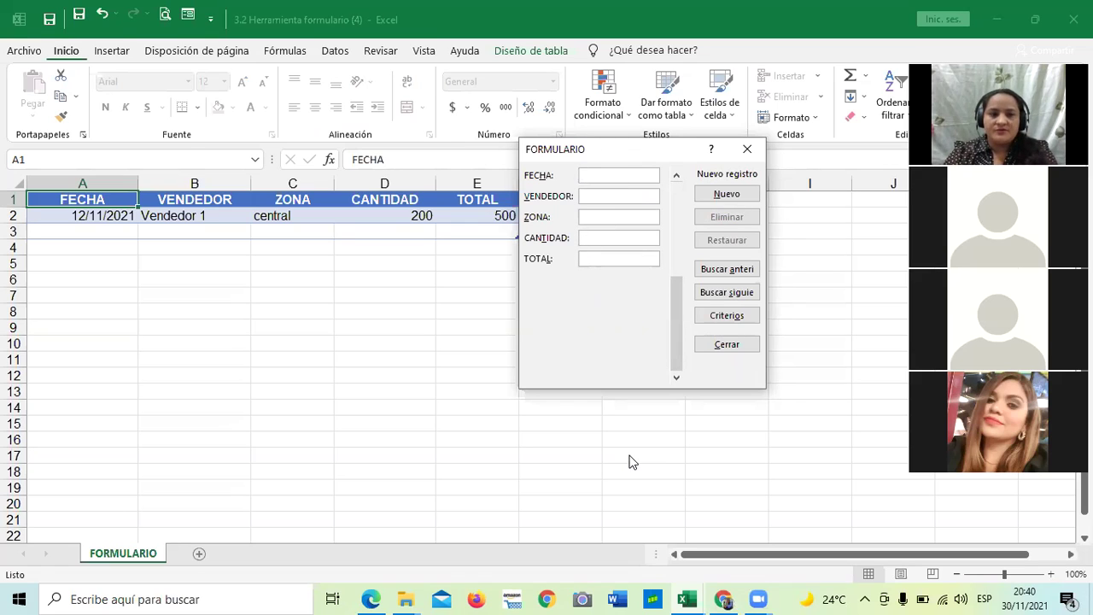
pyautogui.press('Up')
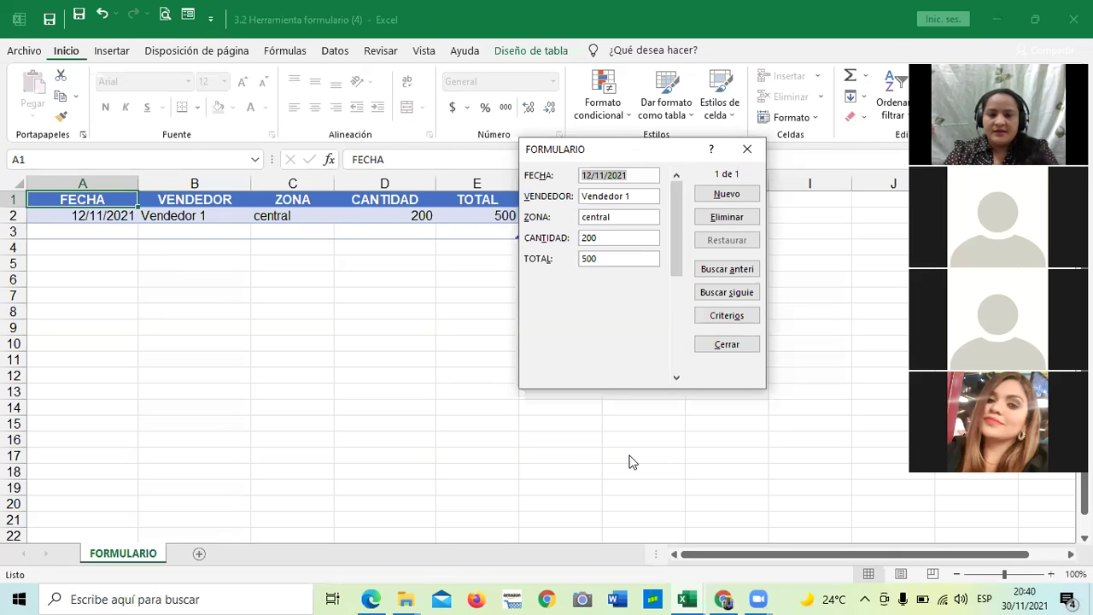
pyautogui.press('Down')
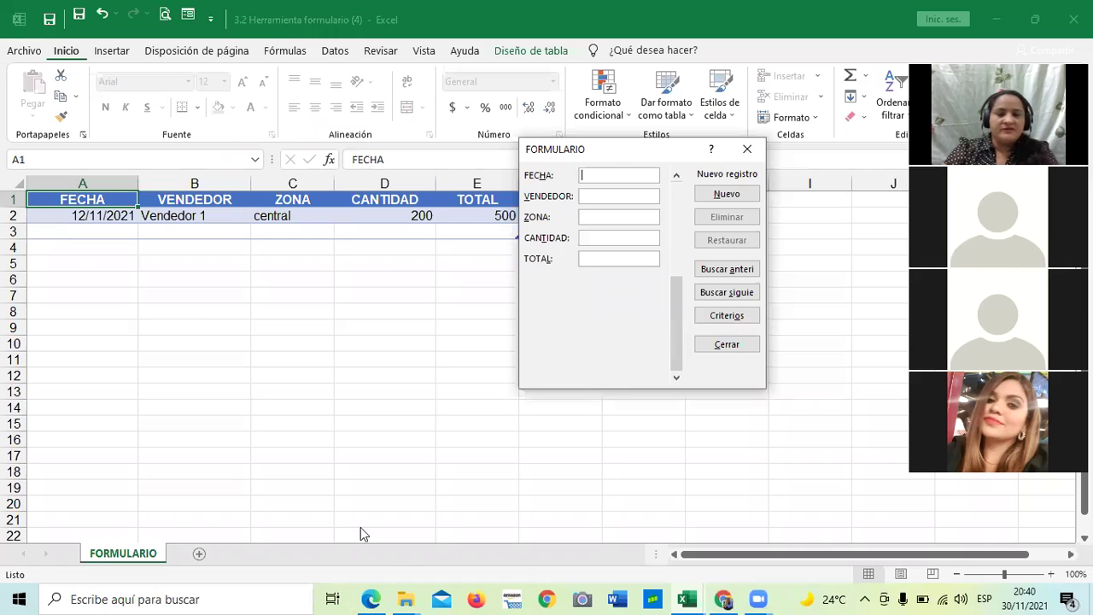
pyautogui.press('Up')
pyautogui.press('Down')
pyautogui.press('Up')
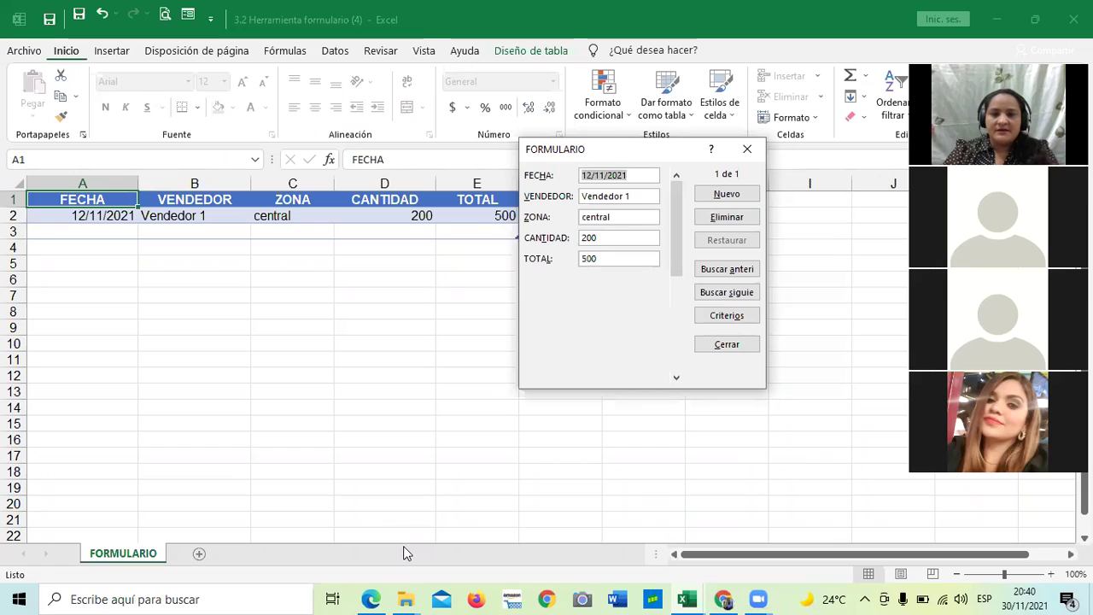
pyautogui.press('Down')
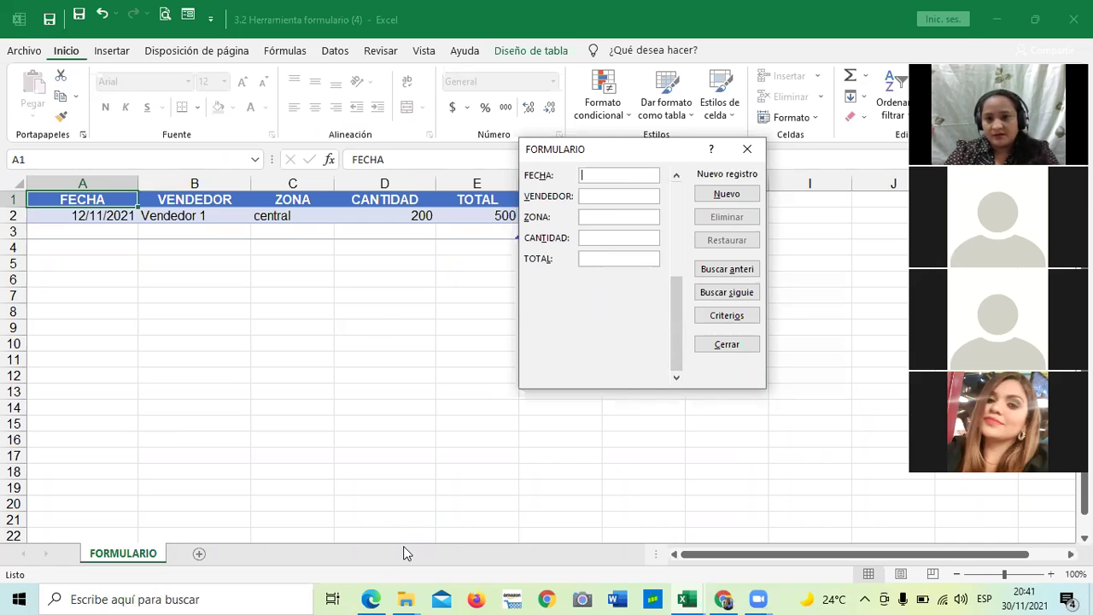
pyautogui.press('Up')
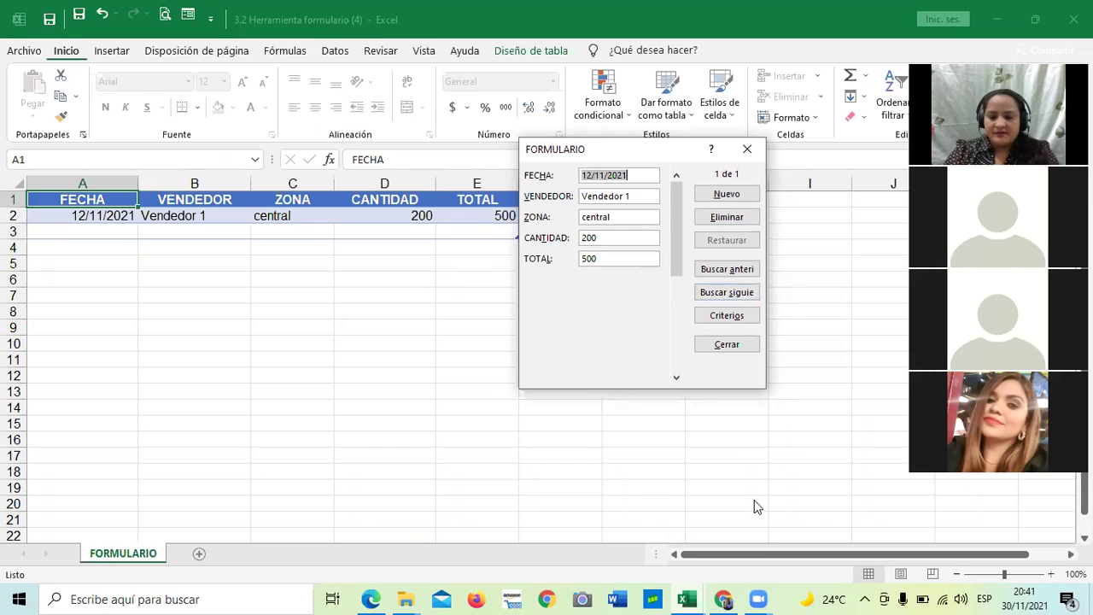
# Start a new record with 15/10/21 as the FECHA and move on to VENDEDOR
pyautogui.press('Return')
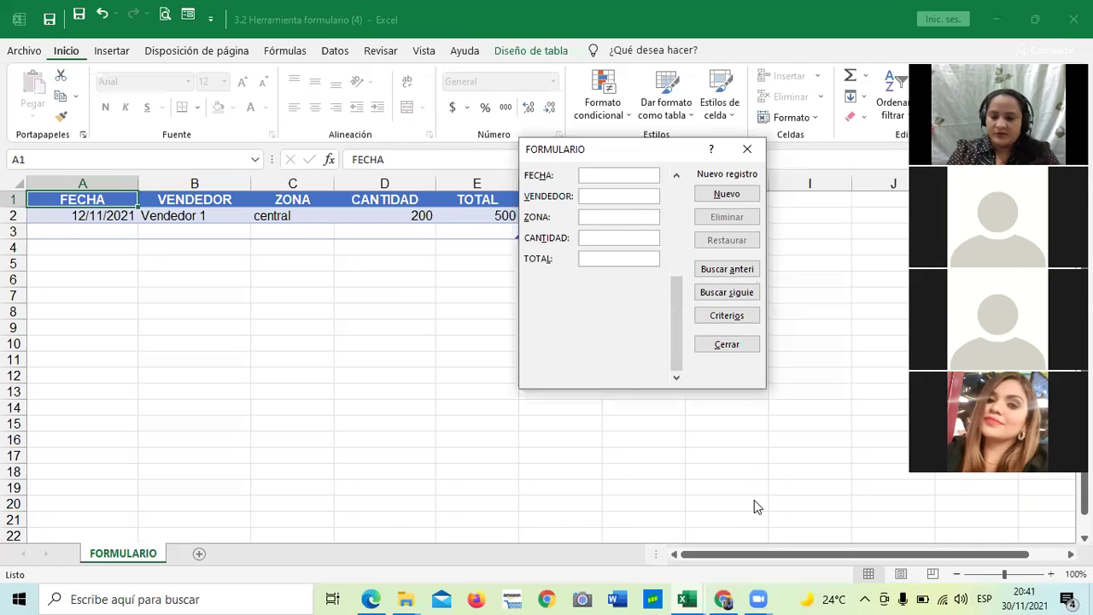
pyautogui.write('15/1')
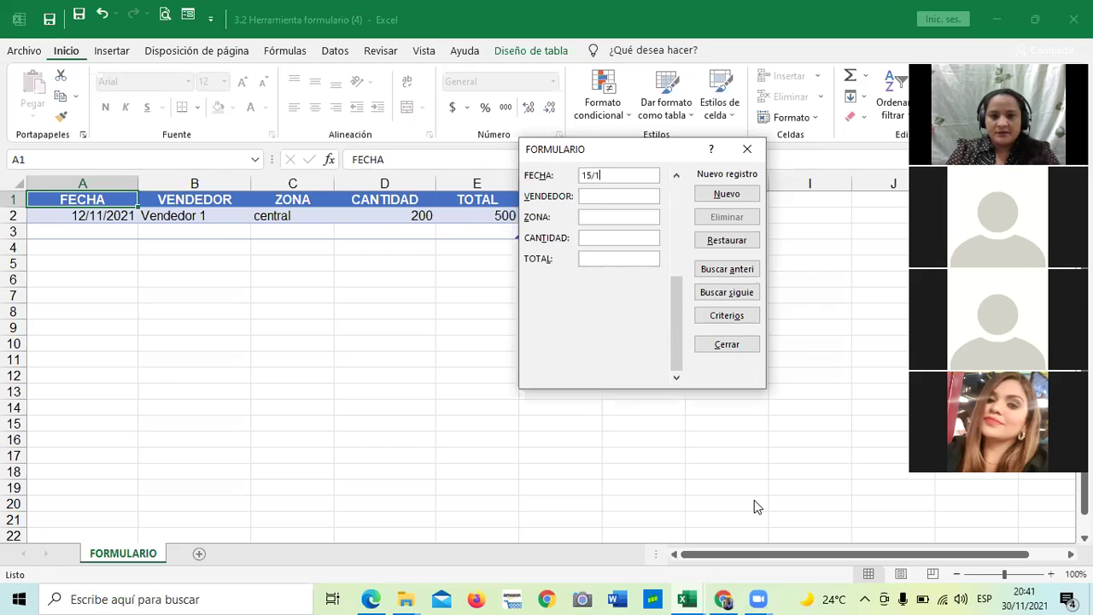
pyautogui.write('0/21')
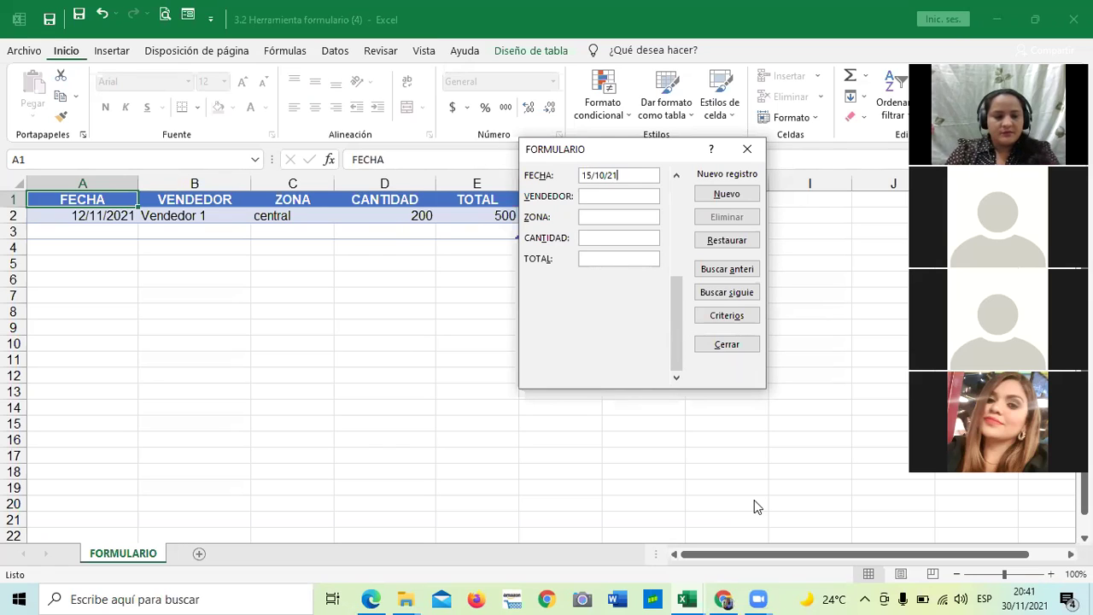
pyautogui.press('Tab')
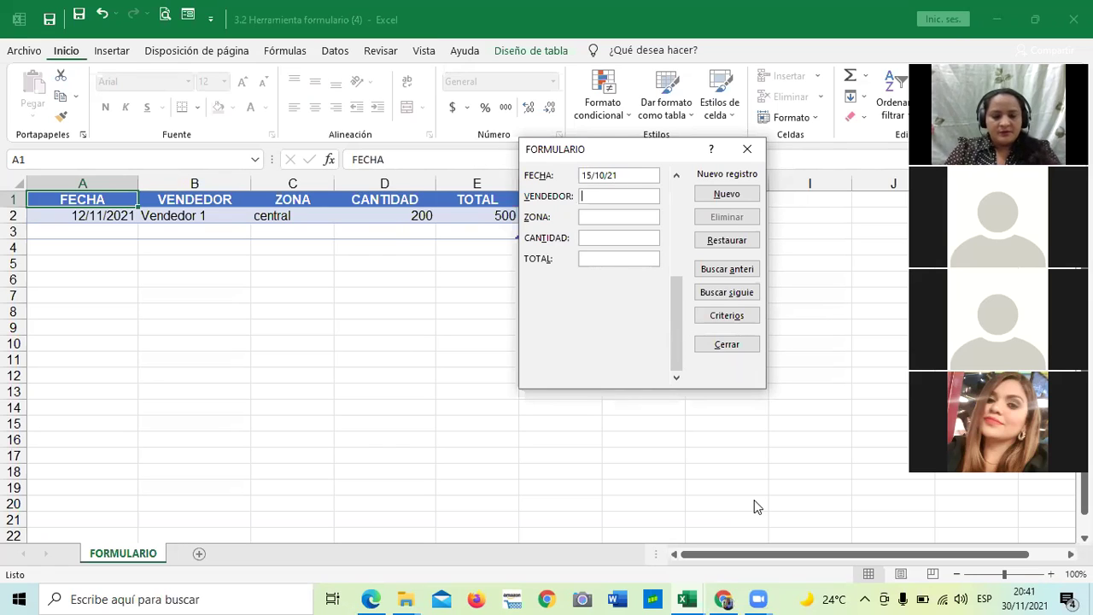
# Enter vendedor 2 as the VENDEDOR of the new record and move on to ZONA
pyautogui.write('ende')
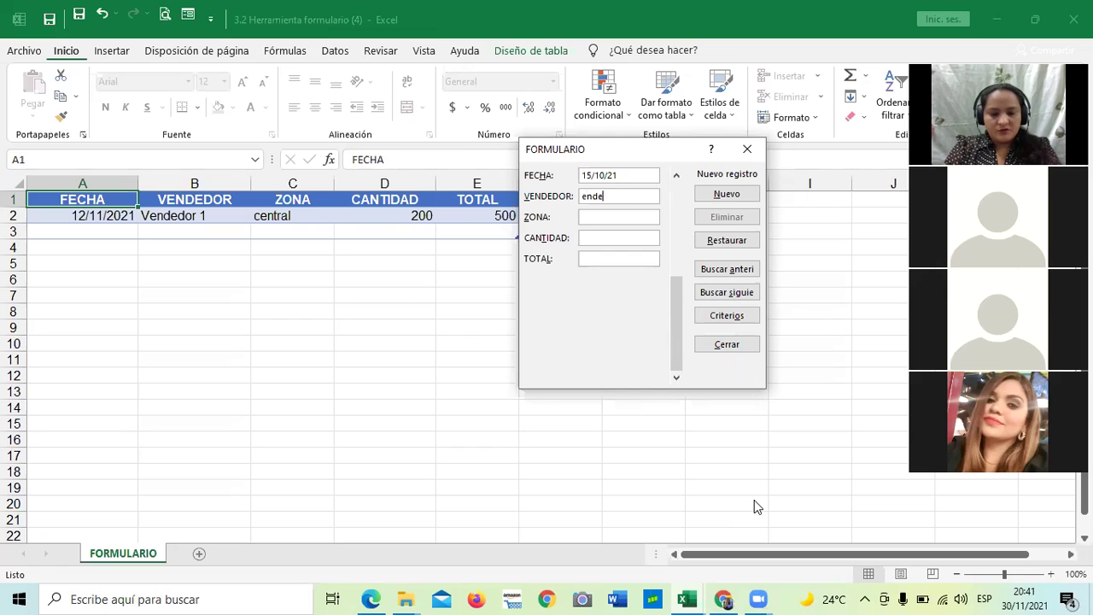
pyautogui.press('BackSpace')
pyautogui.press('BackSpace')
pyautogui.press('BackSpace')
pyautogui.press('BackSpace')
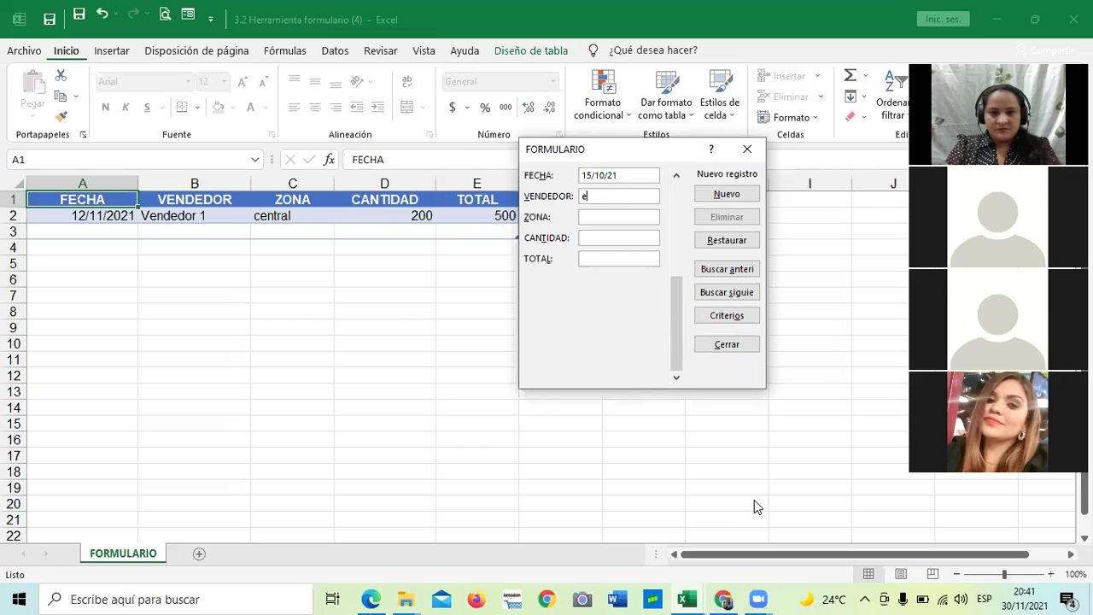
pyautogui.write('vende')
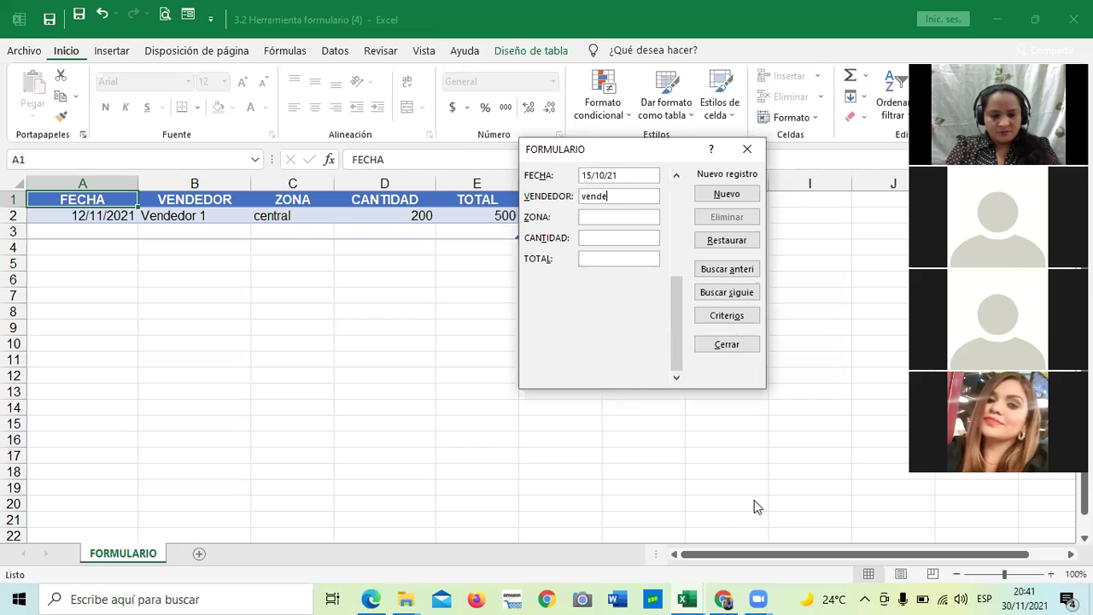
pyautogui.write('dor')
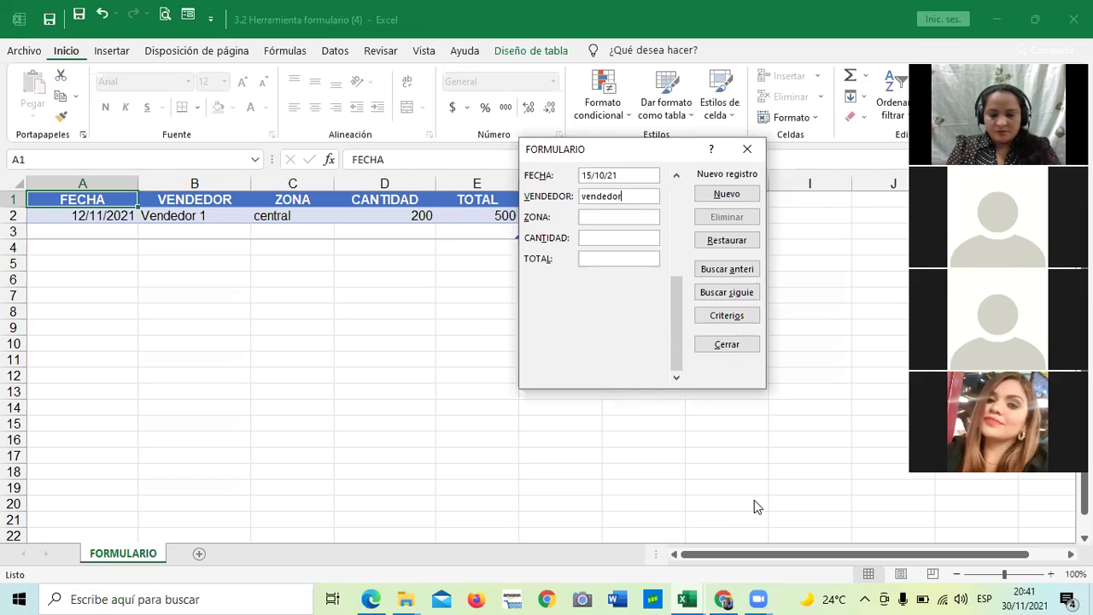
pyautogui.write(' 2')
pyautogui.press('Tab')
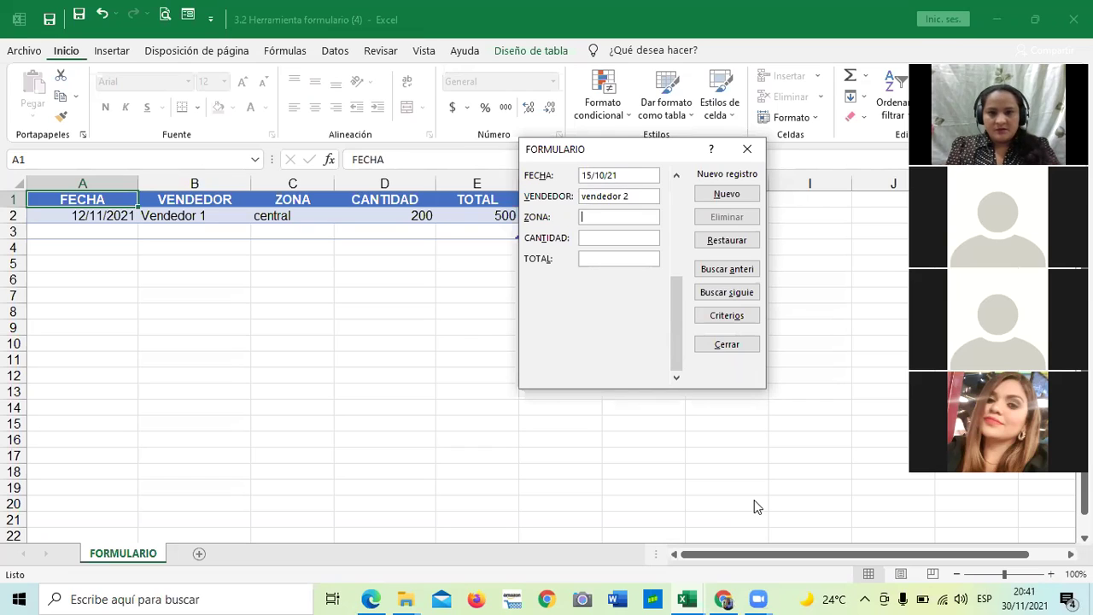
# Complete the record with ZONA oriente, CANTIDAD 150 and TOTAL 600, and add it to the table
pyautogui.write('oriente')
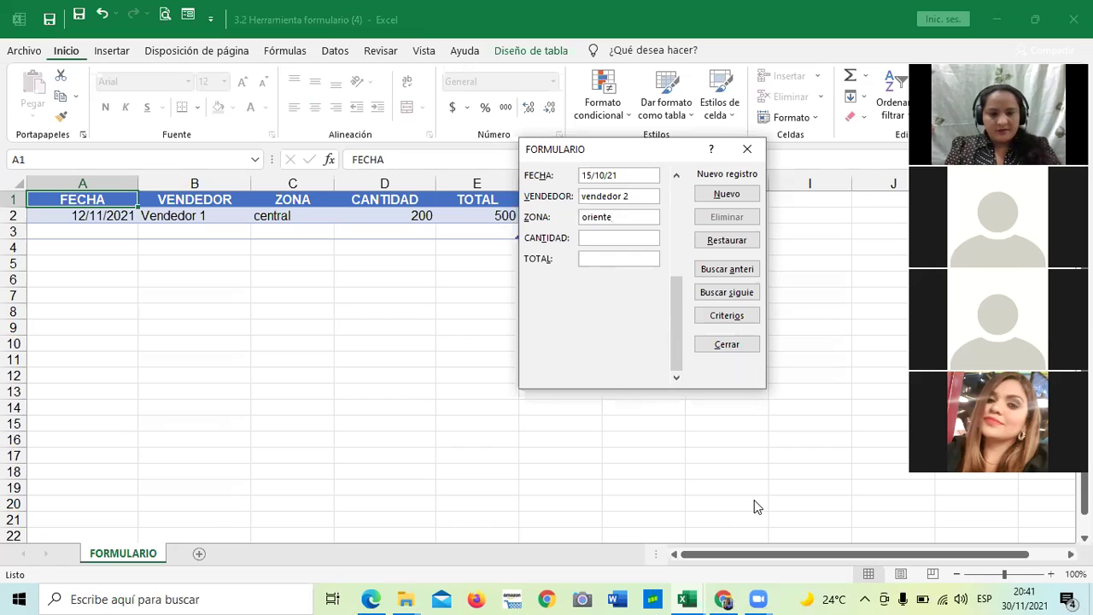
pyautogui.write('150')
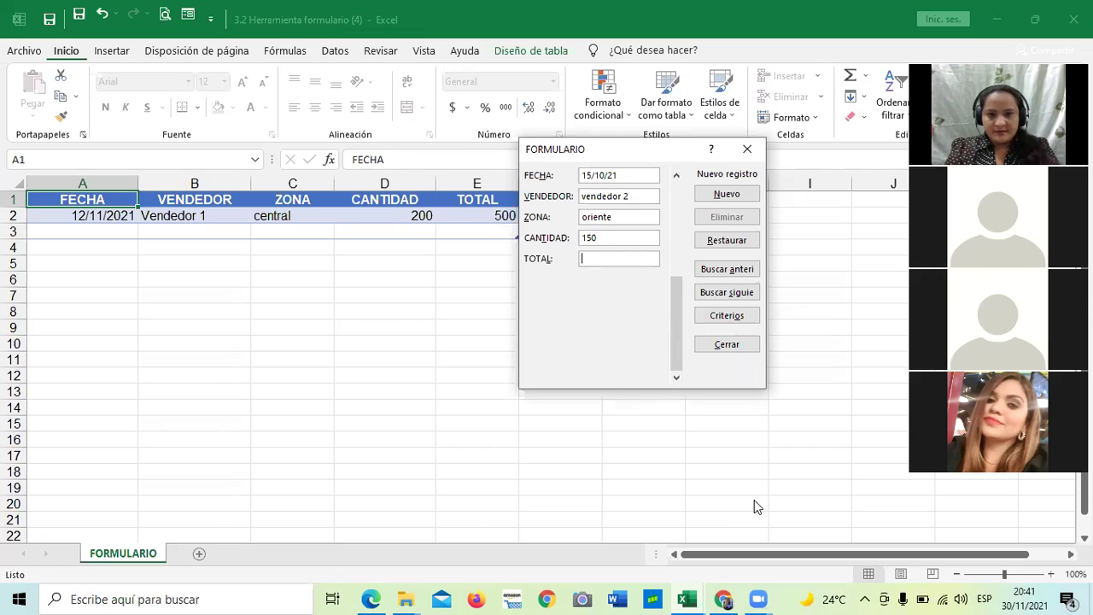
pyautogui.write('6')
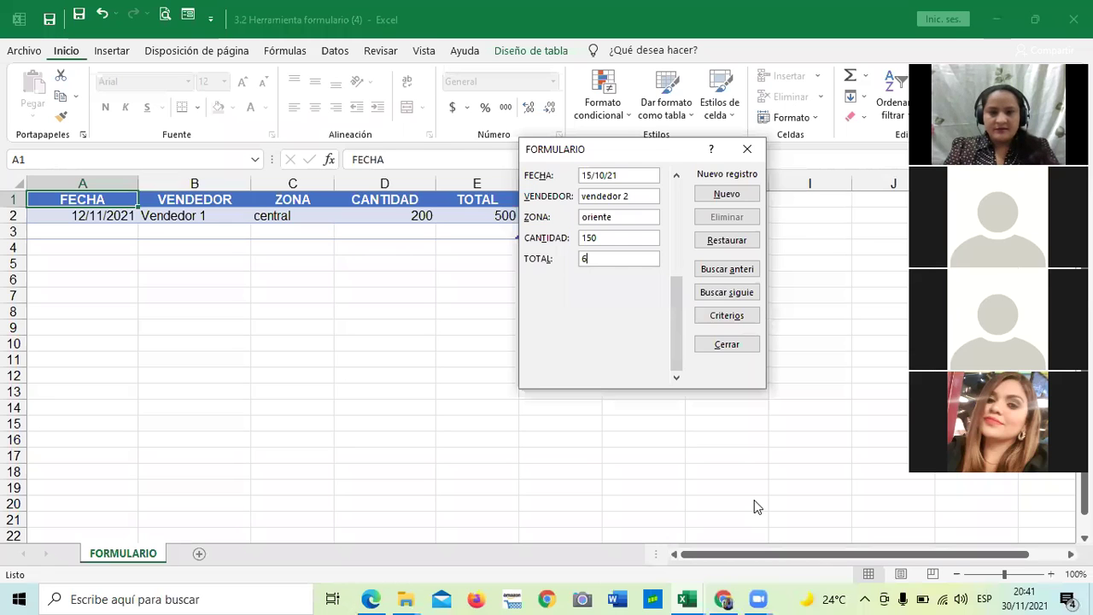
pyautogui.write('00')
pyautogui.press('Return')
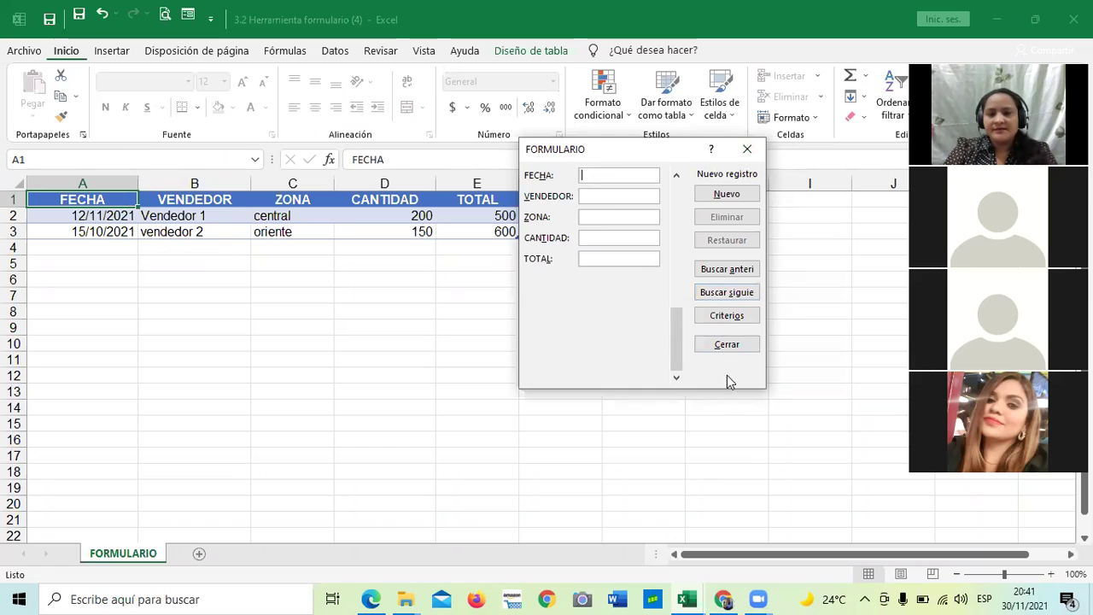
# Cycle the focus forward through the form's fields and buttons and close the data form
pyautogui.press('Tab')
pyautogui.press('Tab')
pyautogui.press('Tab')
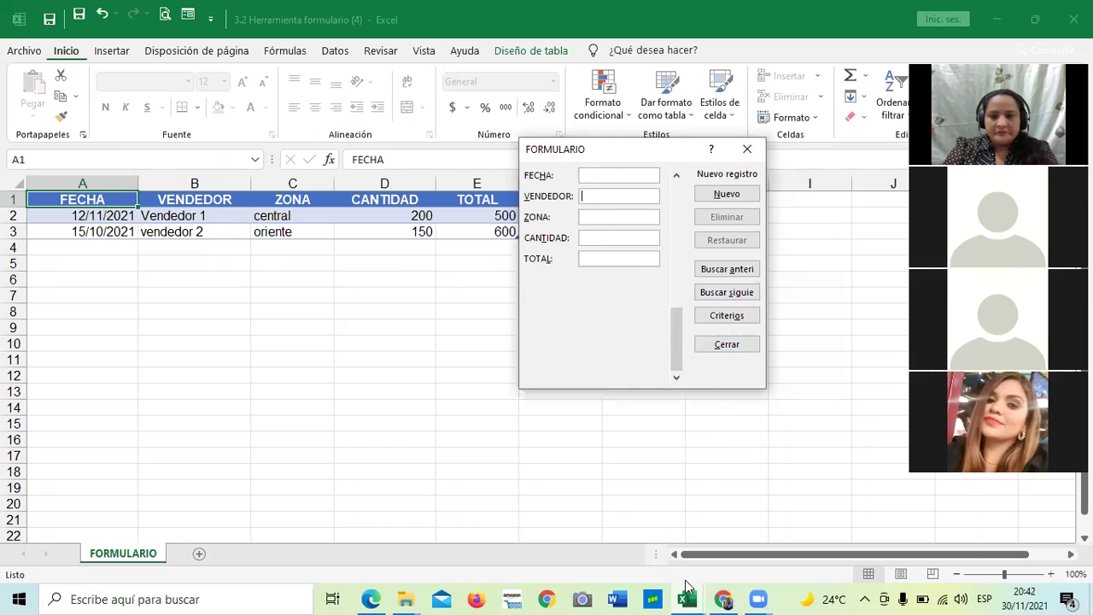
pyautogui.press('Tab')
pyautogui.press('Tab')
pyautogui.press('Tab')
pyautogui.press('Tab')
pyautogui.press('Tab')
pyautogui.press('Tab')
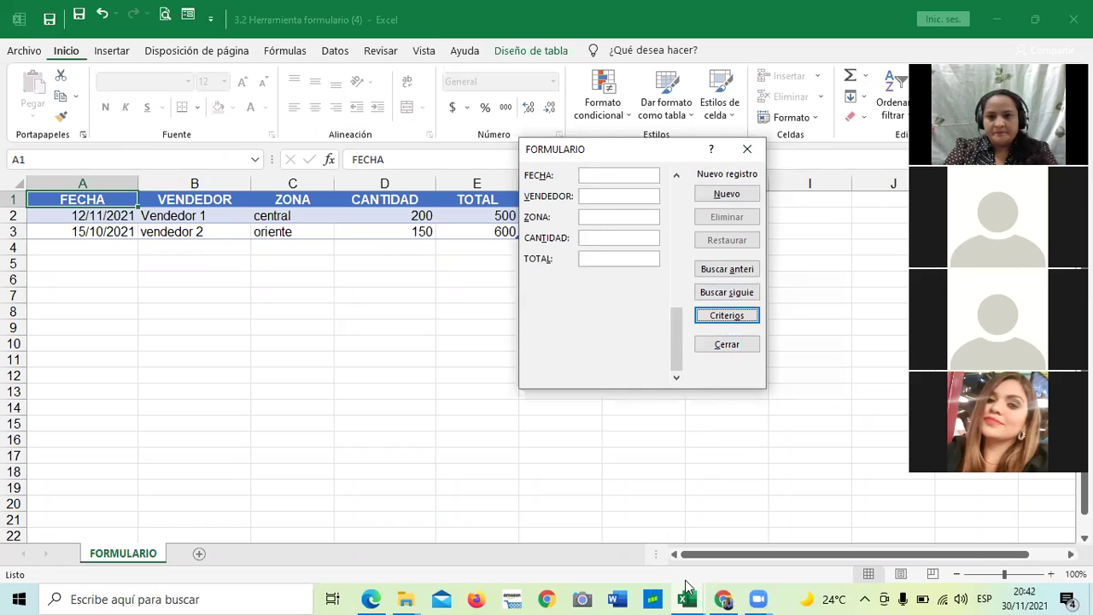
pyautogui.press('Tab')
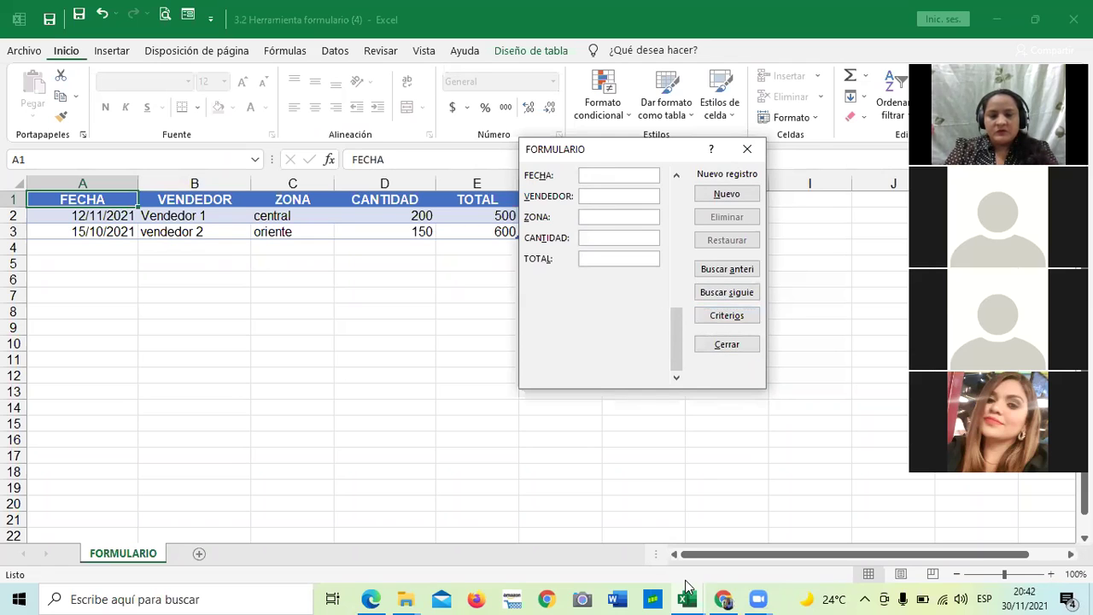
pyautogui.click(727, 344)
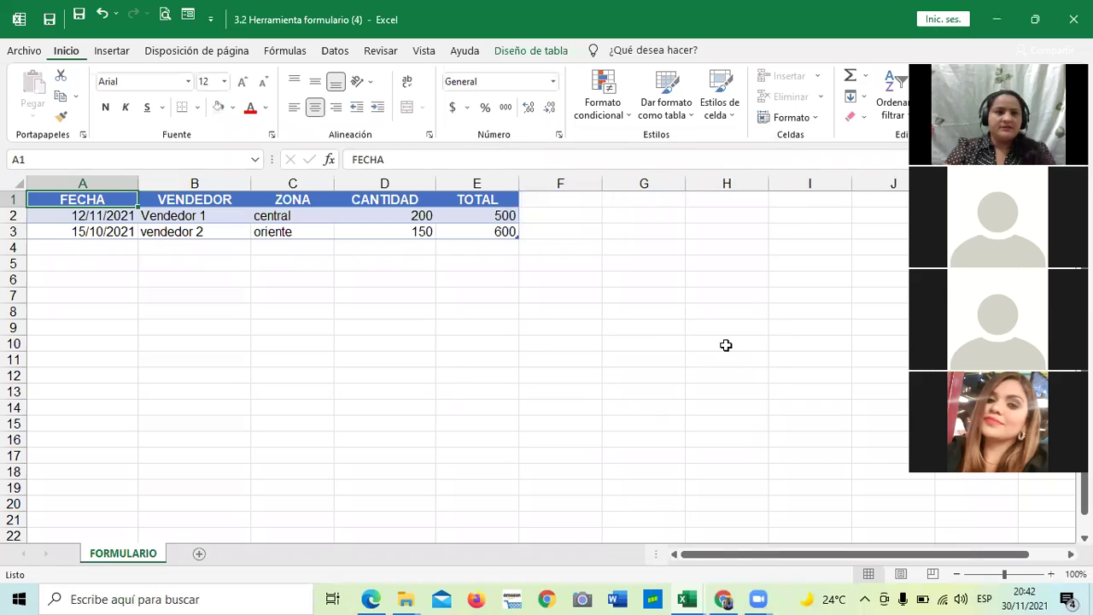
# Select cell D3 in the table's CANTIDAD column and reopen the data form
pyautogui.click(604, 344)
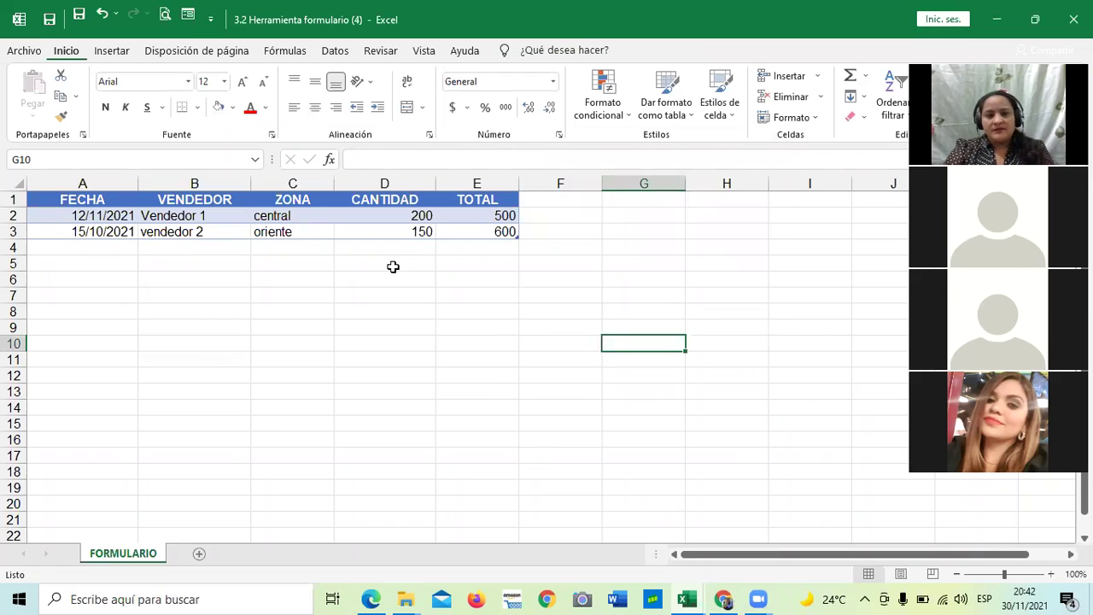
pyautogui.click(391, 350)
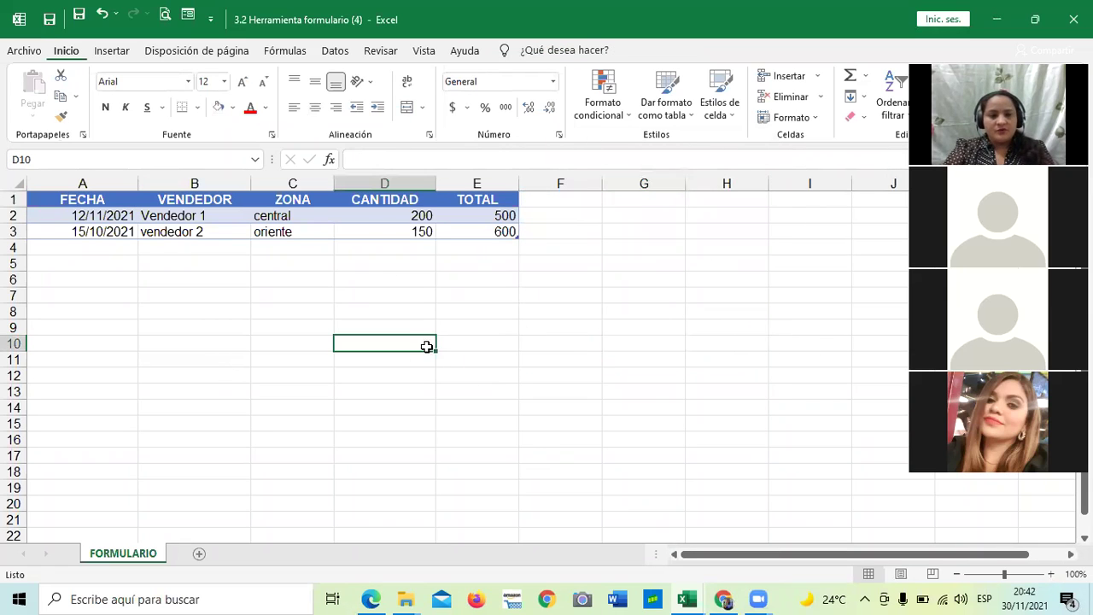
pyautogui.click(424, 229)
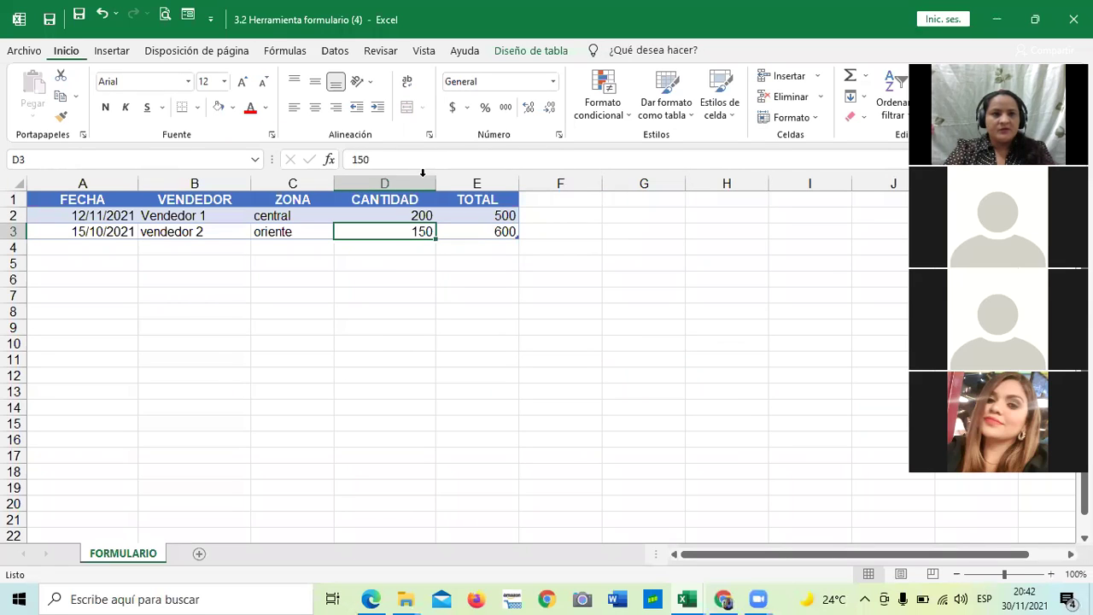
pyautogui.hotkey('alt', '6')
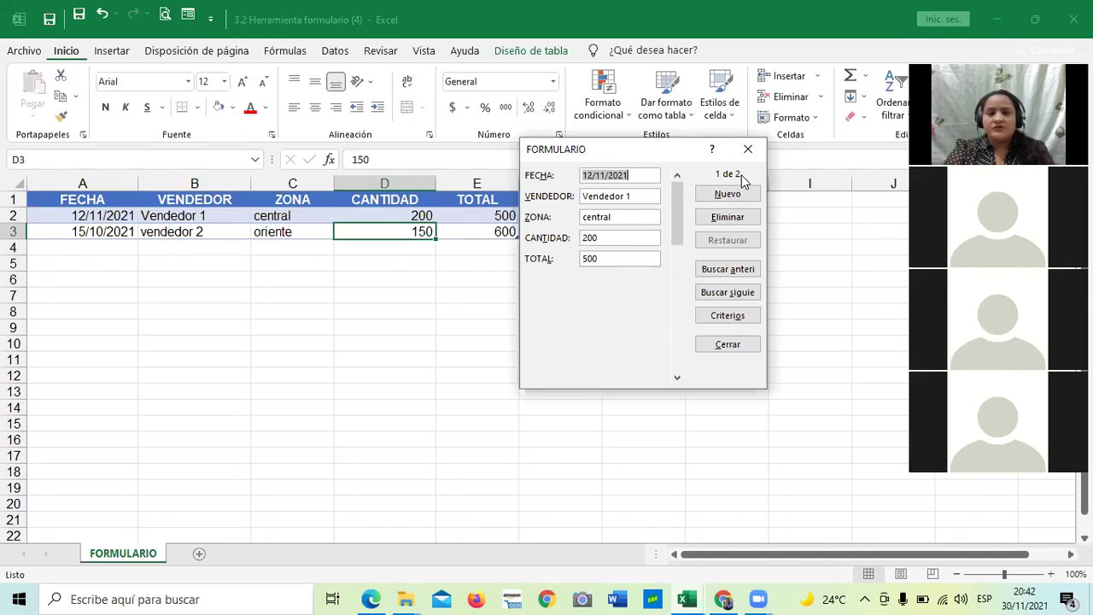
# Browse back and forth between the two sales records in the data form and close the form
pyautogui.press('Down')
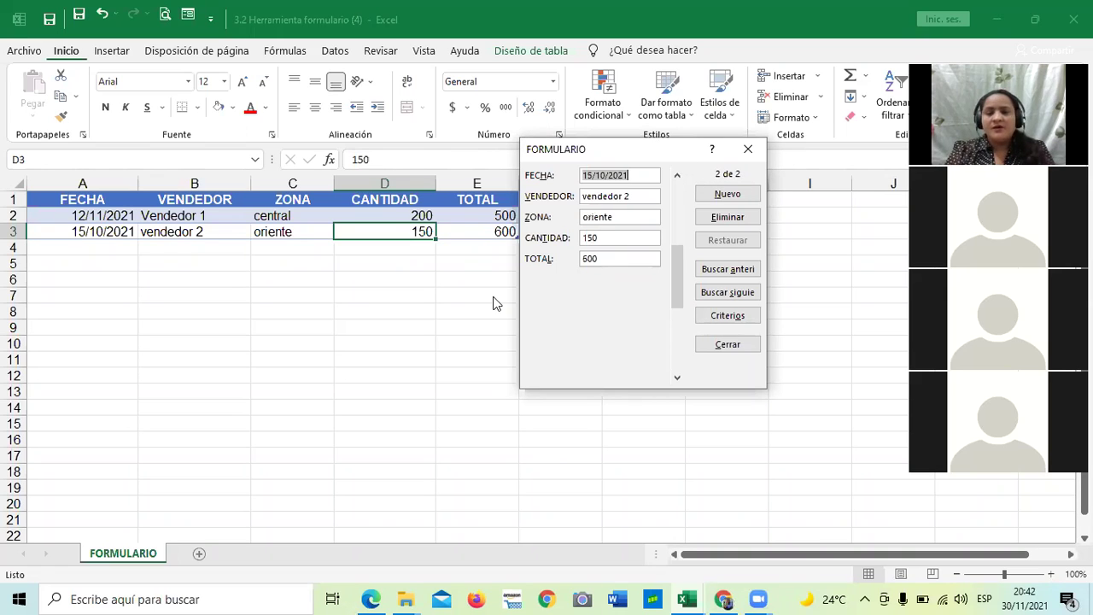
pyautogui.press('Up')
pyautogui.press('Down')
pyautogui.press('Up')
pyautogui.press('Down')
pyautogui.press('Up')
pyautogui.press('Down')
pyautogui.press('Up')
pyautogui.press('Down')
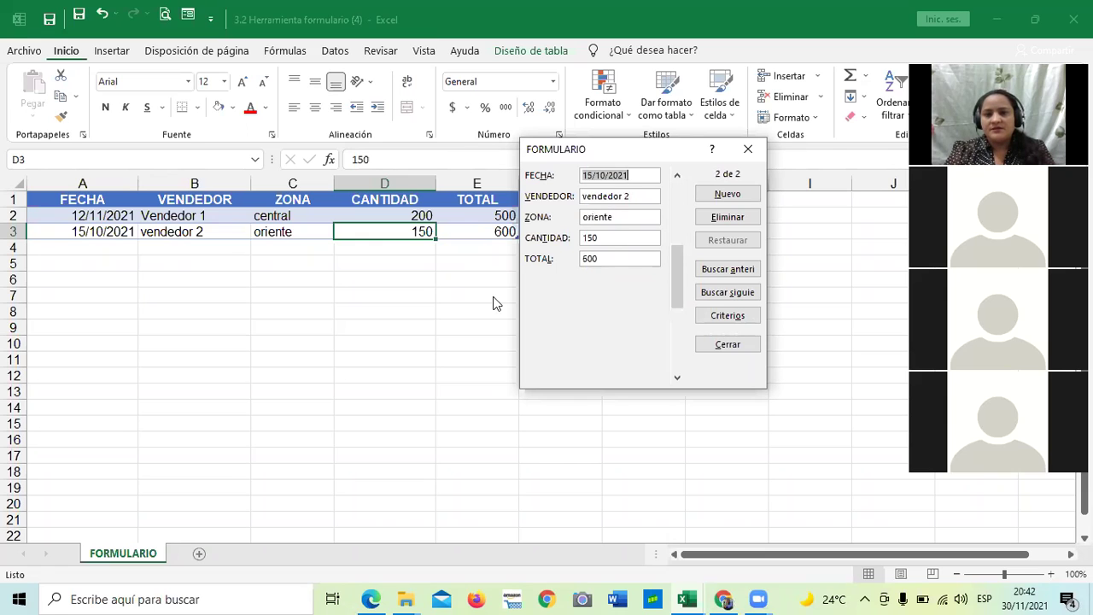
pyautogui.press('Up')
pyautogui.press('Down')
pyautogui.press('Up')
pyautogui.press('Down')
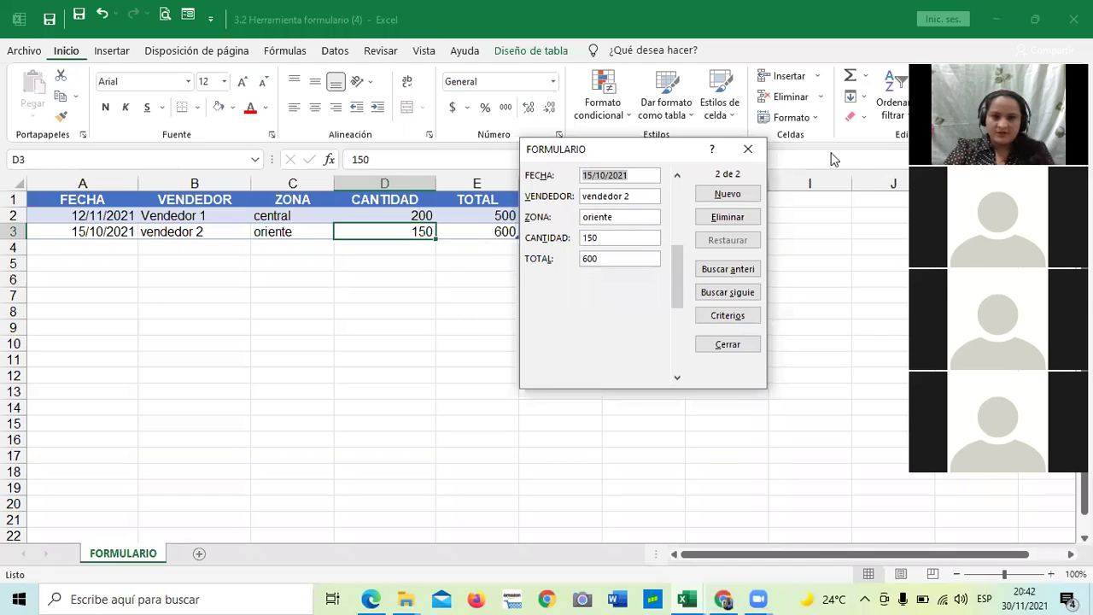
pyautogui.click(745, 151)
pyautogui.click(512, 342)
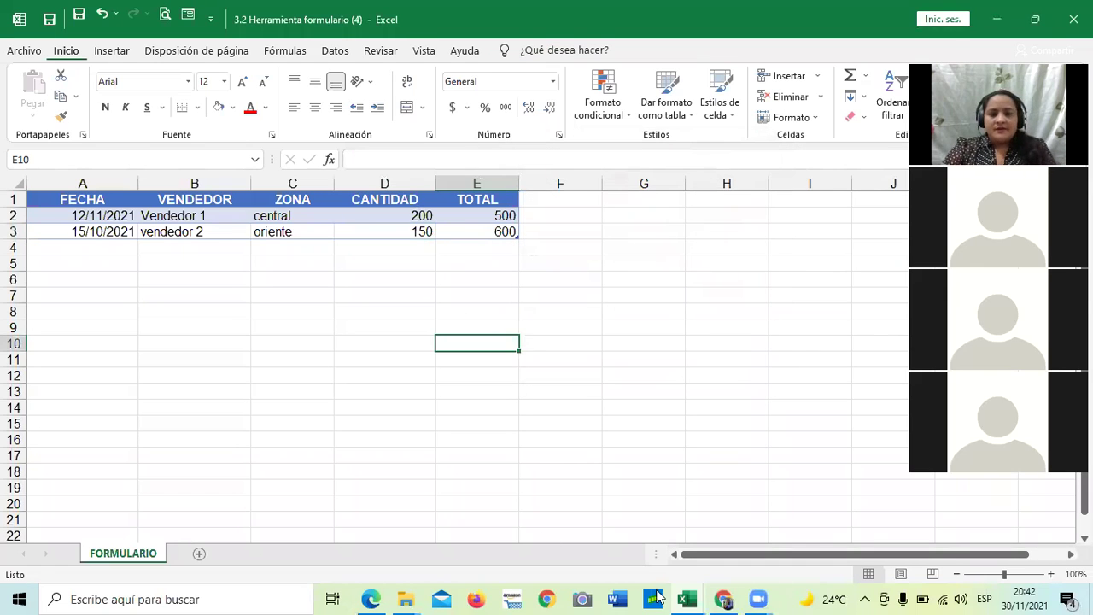
# Switch to the workbook Práctica de Excel 2013 - RCea, open the data form from cell H9 on the Formularios sheet, and move it clear of the table
pyautogui.moveTo(705, 595)
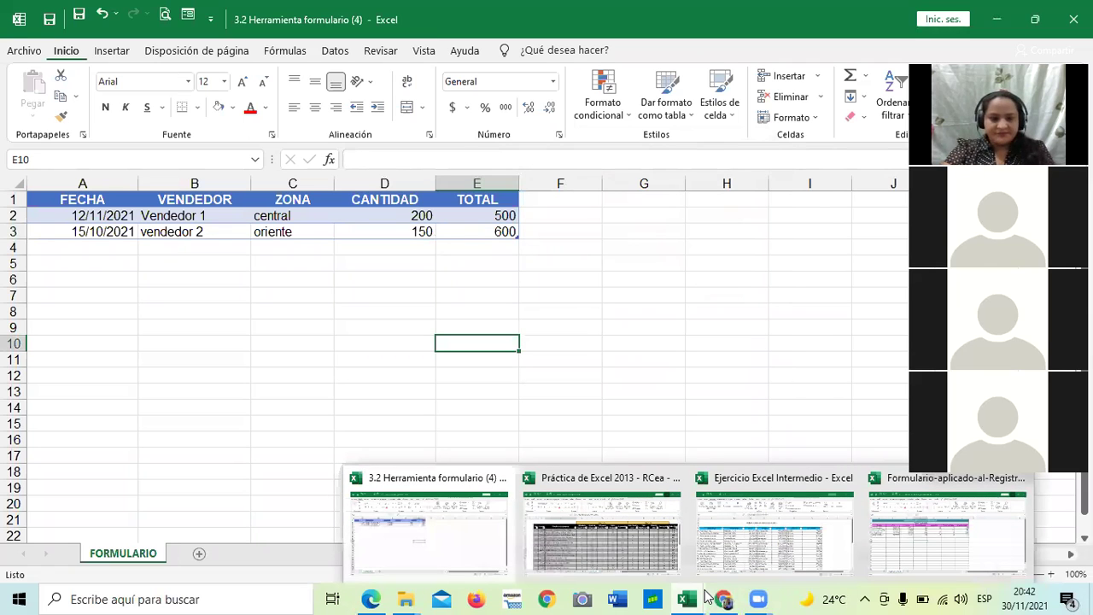
pyautogui.click(618, 527)
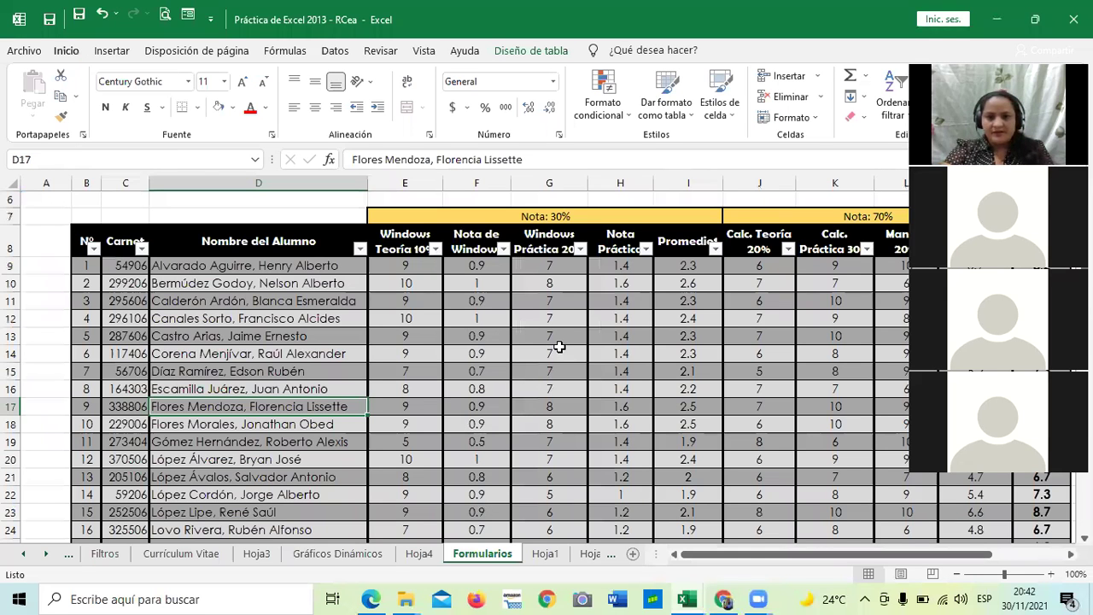
pyautogui.scroll(-8, 558, 346)
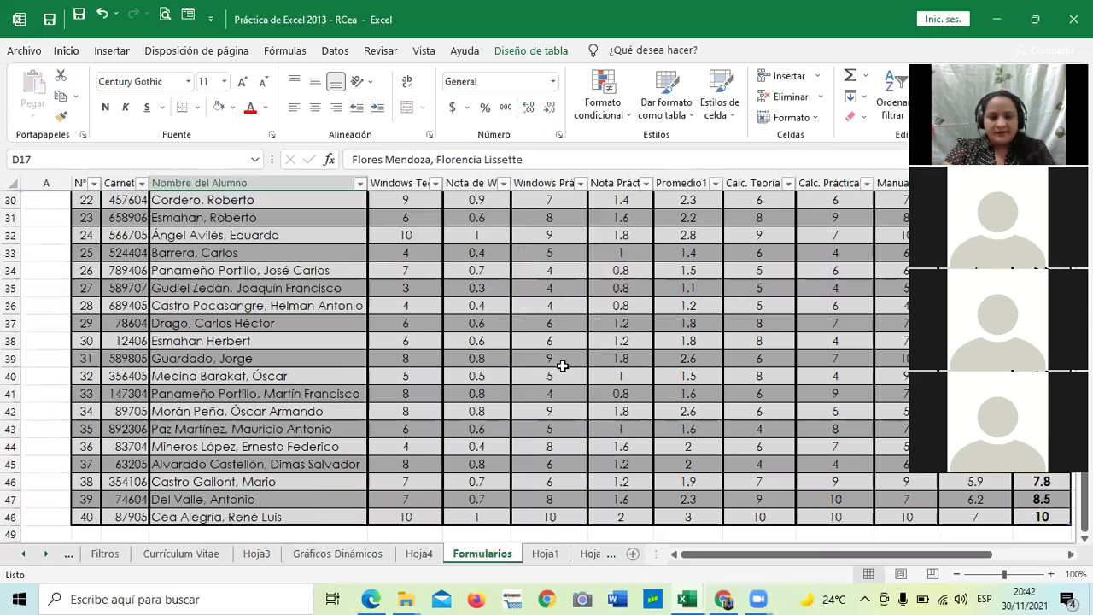
pyautogui.scroll(3, 803, 245)
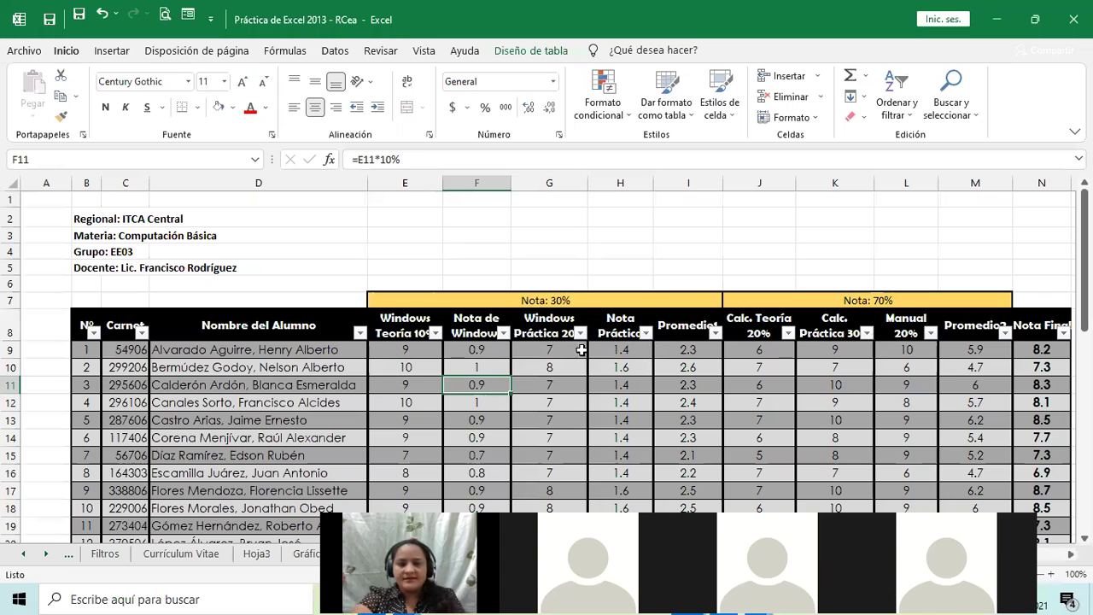
pyautogui.click(620, 349)
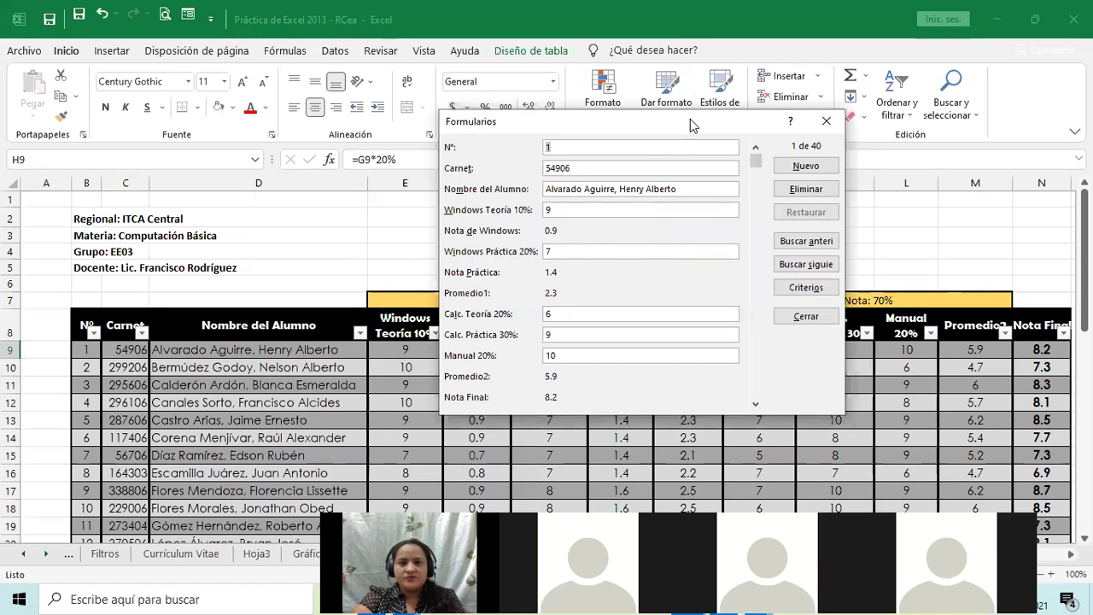
pyautogui.moveTo(690, 119); pyautogui.dragTo(643, 75)
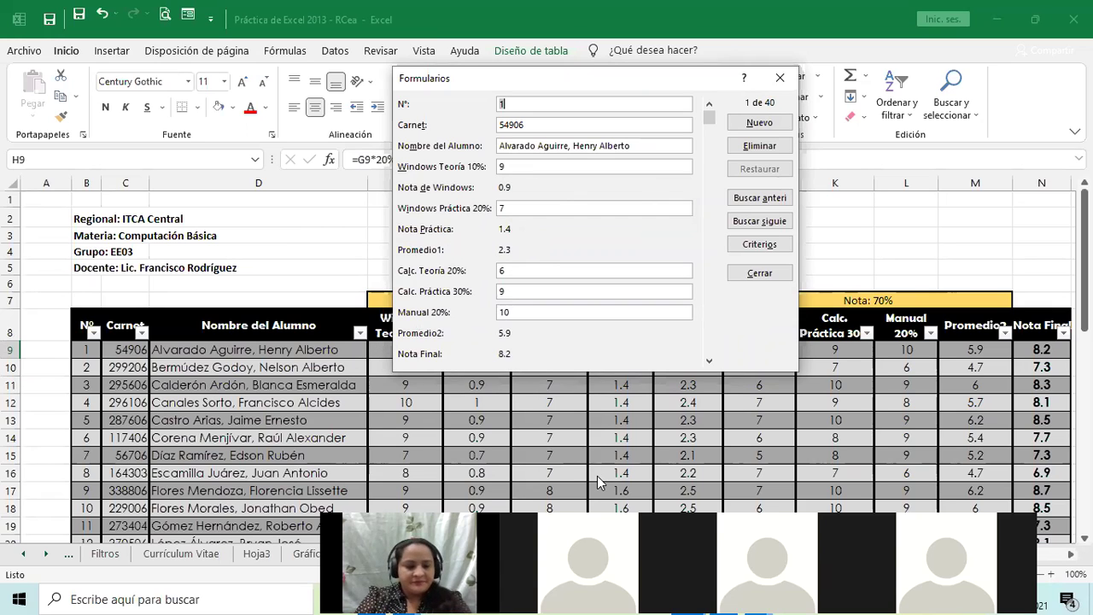
# Cycle the focus through the student form's fields and buttons and around again to the Carnet field
pyautogui.press('Tab')
pyautogui.press('Tab')
pyautogui.press('Tab')
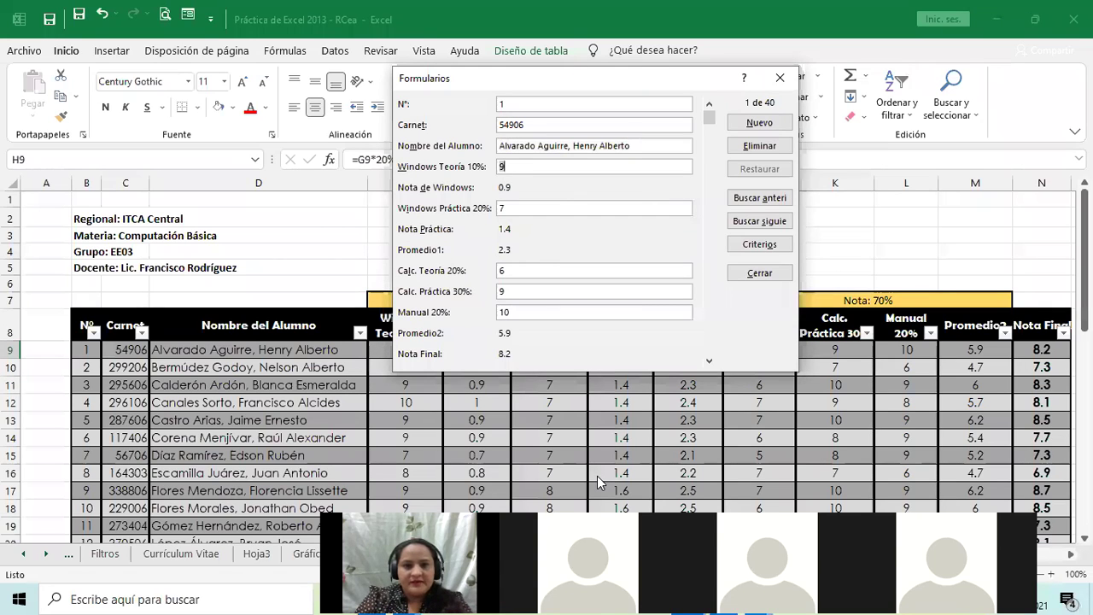
pyautogui.press('Tab')
pyautogui.press('Tab')
pyautogui.press('Tab')
pyautogui.press('Tab')
pyautogui.press('Tab')
pyautogui.press('Tab')
pyautogui.press('Tab')
pyautogui.press('Tab')
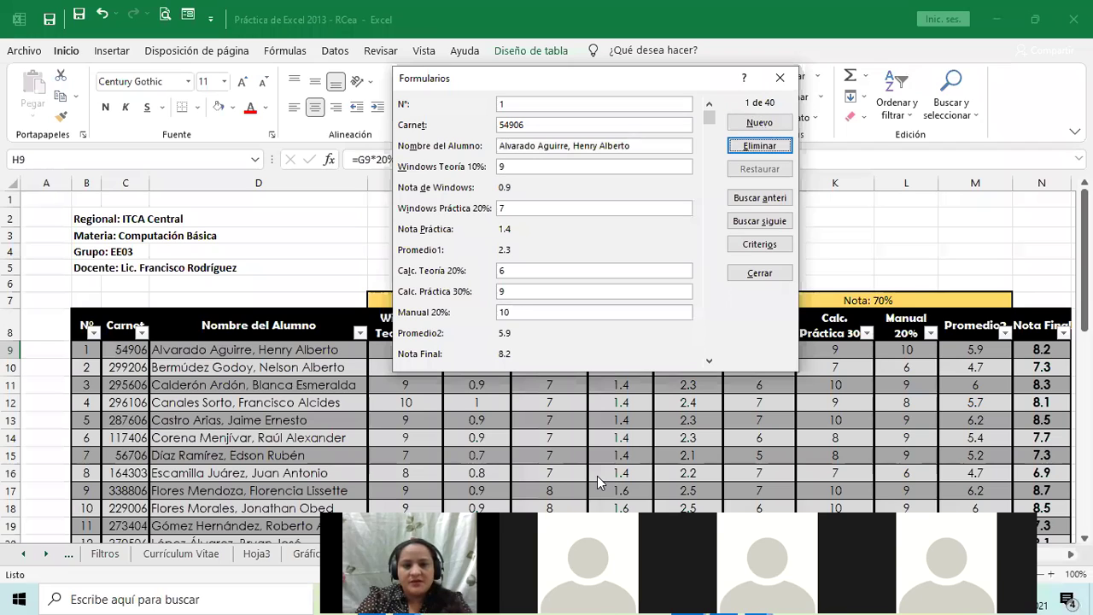
pyautogui.press('Tab')
pyautogui.press('Tab')
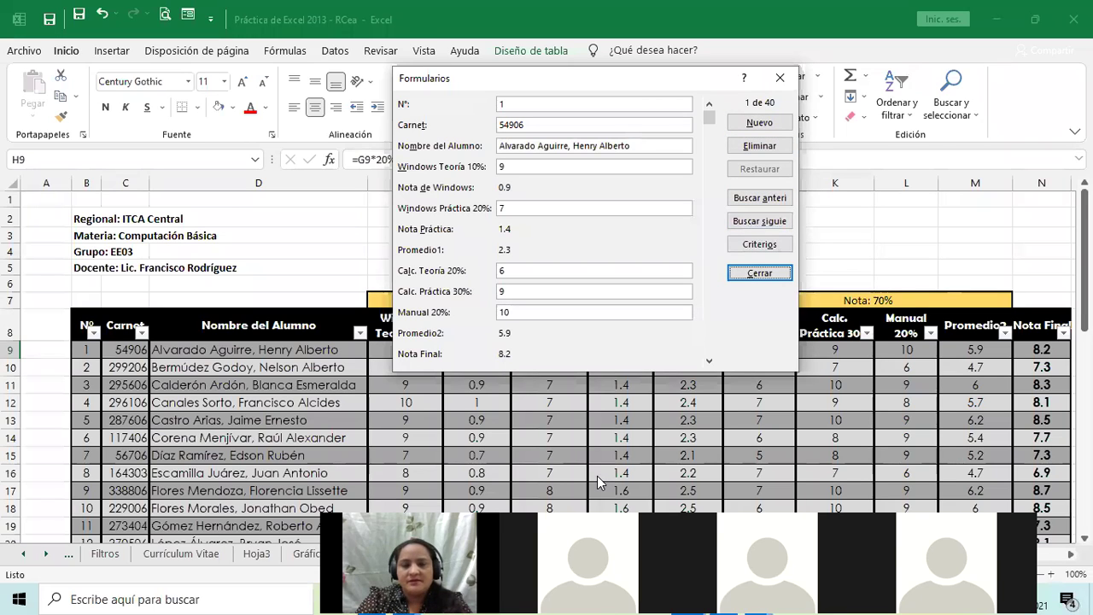
pyautogui.press('Tab')
pyautogui.press('Tab')
pyautogui.press('Tab')
pyautogui.press('Tab')
pyautogui.press('Tab')
pyautogui.press('Tab')
pyautogui.press('Tab')
pyautogui.press('Tab')
pyautogui.press('Tab')
pyautogui.press('Tab')
pyautogui.press('Tab')
pyautogui.press('Tab')
pyautogui.press('Tab')
pyautogui.press('Tab')
pyautogui.press('Tab')
pyautogui.press('Tab')
# Advance through the student records in the data form to record 30
pyautogui.press('Down')
pyautogui.press('Down')
pyautogui.press('Down')
pyautogui.press('Down')
pyautogui.press('Down')
pyautogui.press('Down')
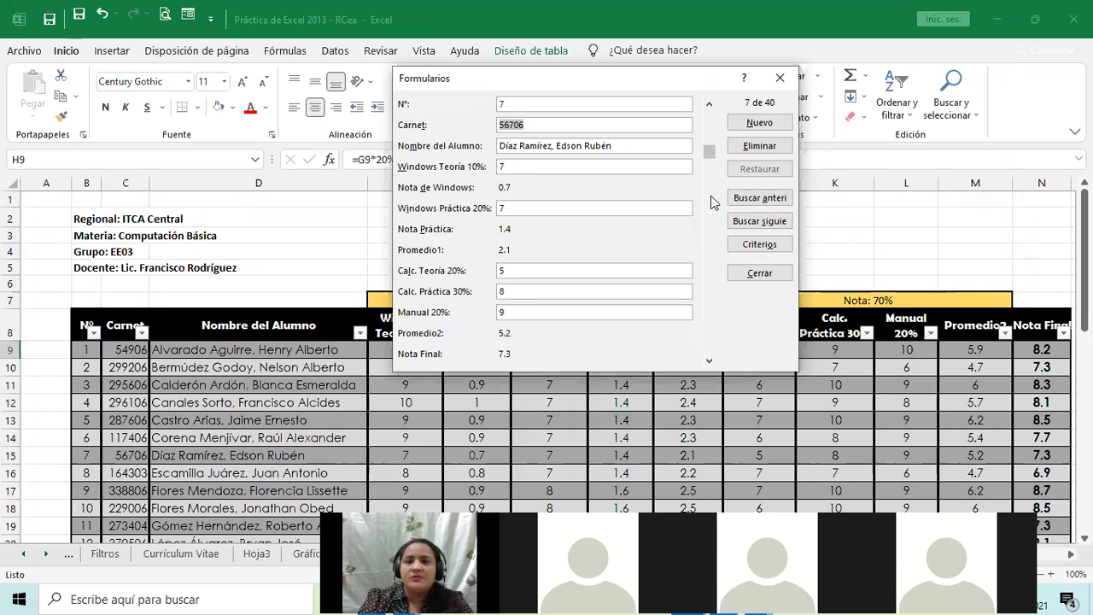
pyautogui.press('Down')
pyautogui.press('Down')
pyautogui.press('Down')
pyautogui.press('Down')
pyautogui.press('Down')
pyautogui.press('Down')
pyautogui.press('Down')
pyautogui.press('Down')
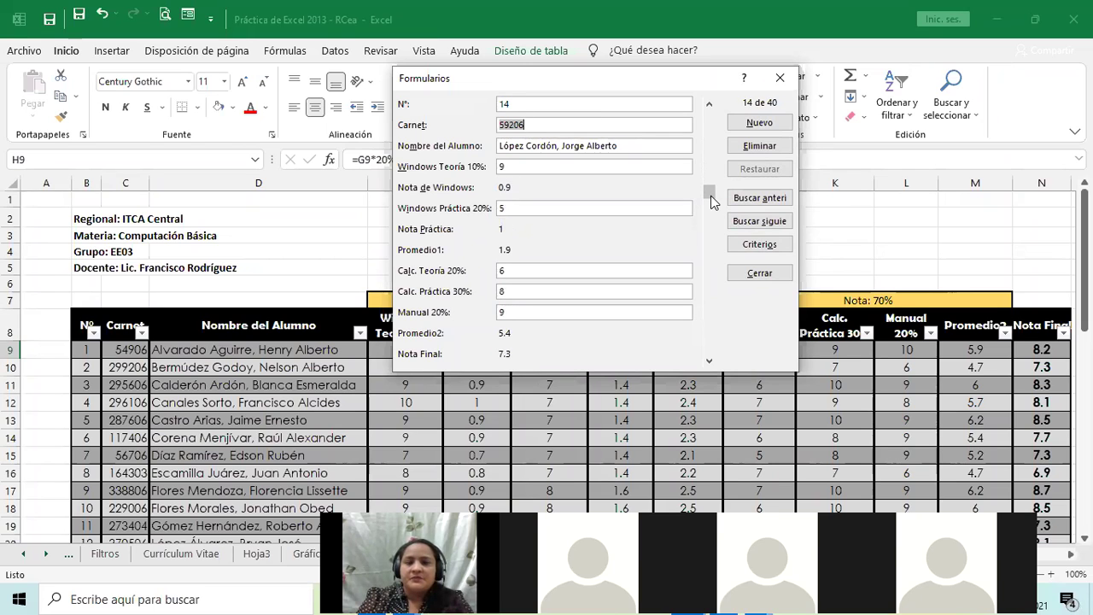
pyautogui.press('Down')
pyautogui.press('Down')
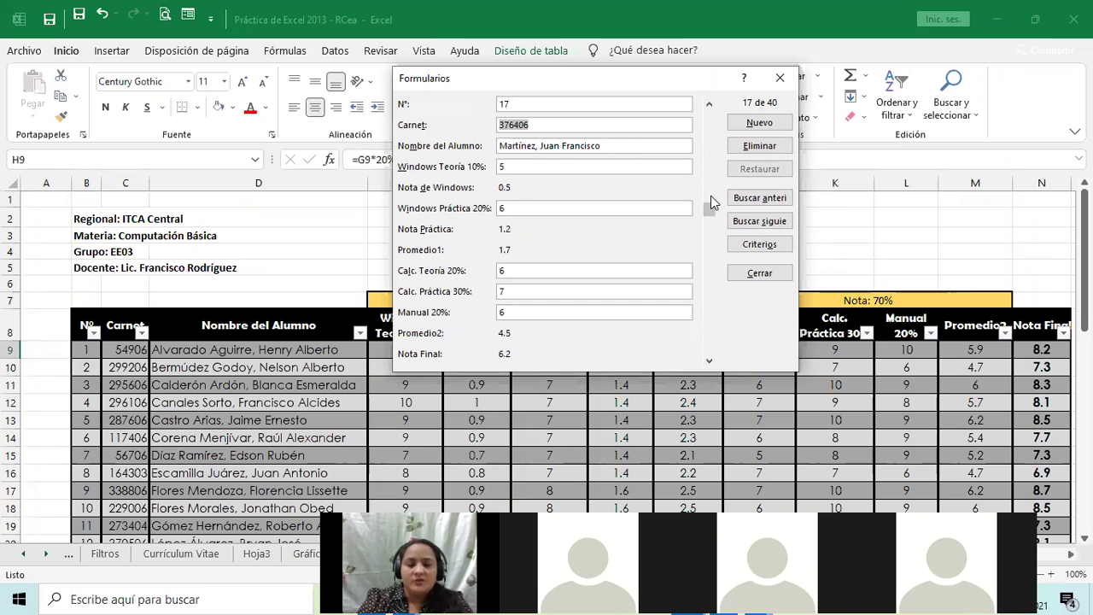
pyautogui.press('Down')
pyautogui.press('Down')
pyautogui.press('Down')
pyautogui.press('Down')
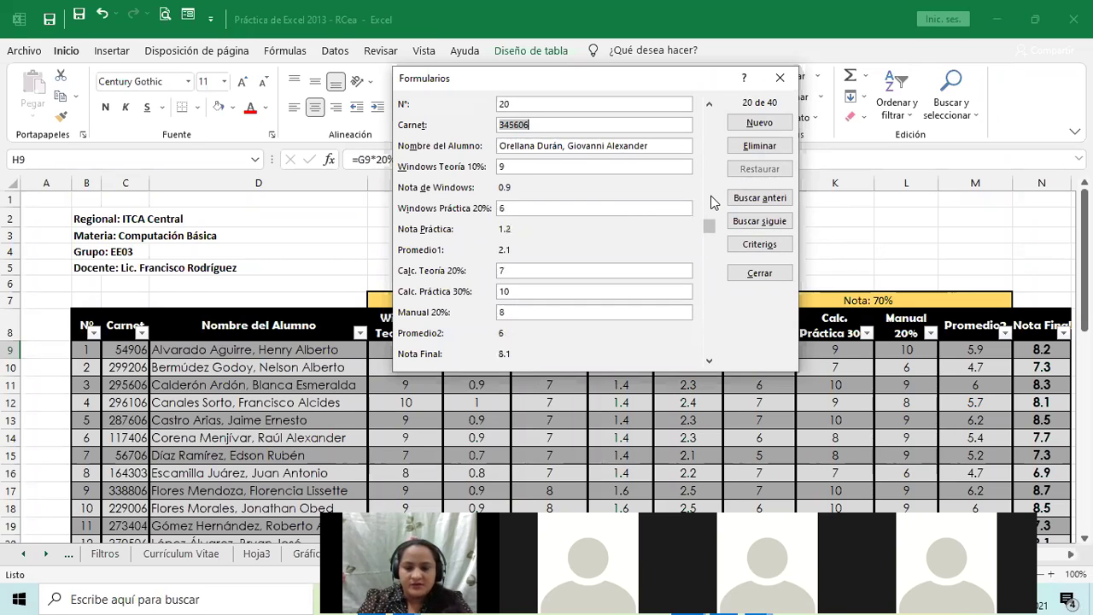
pyautogui.press('Down')
pyautogui.press('Down')
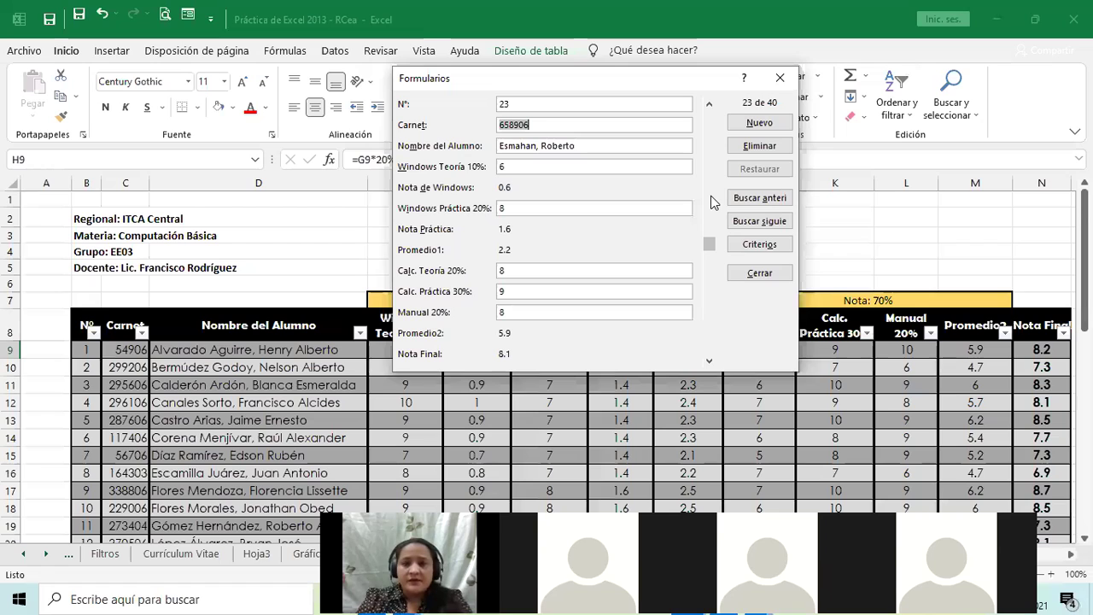
pyautogui.press('Down')
pyautogui.press('Down')
pyautogui.press('Down')
pyautogui.press('Down')
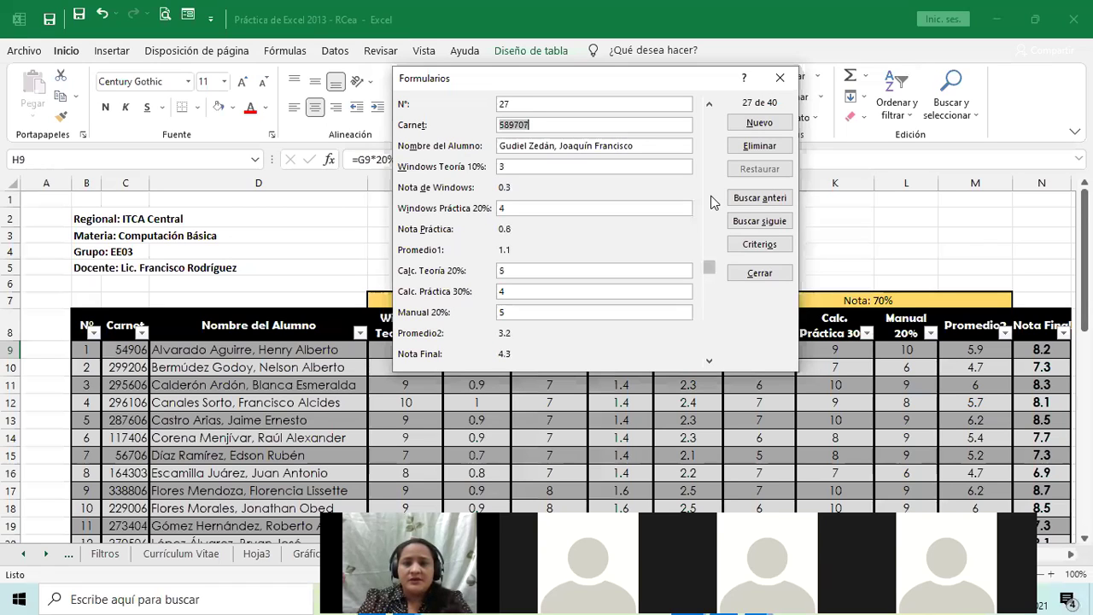
pyautogui.press('Down')
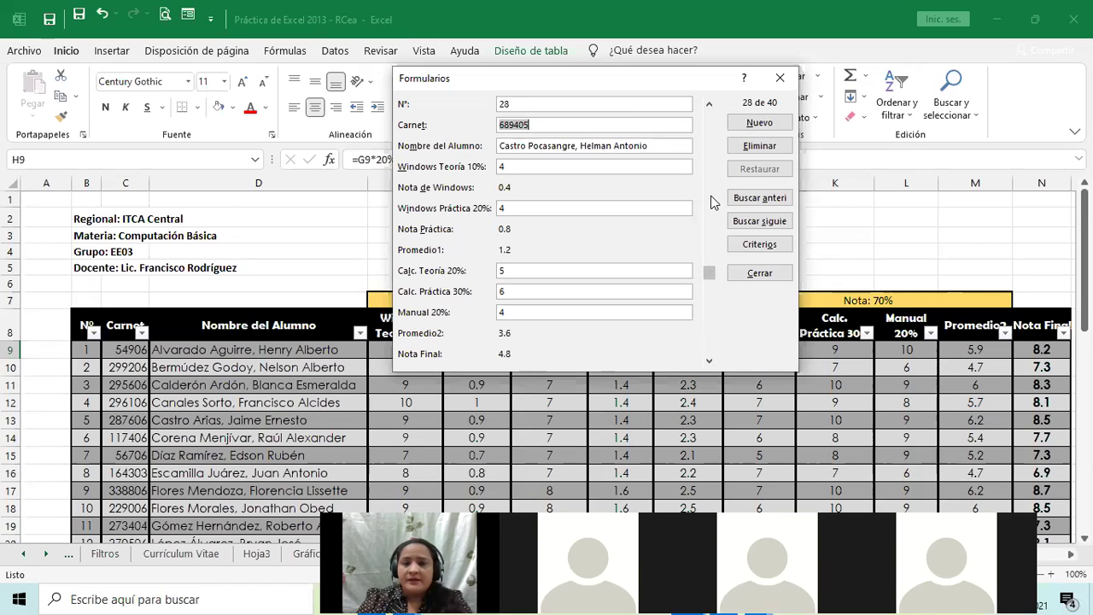
pyautogui.press('Down')
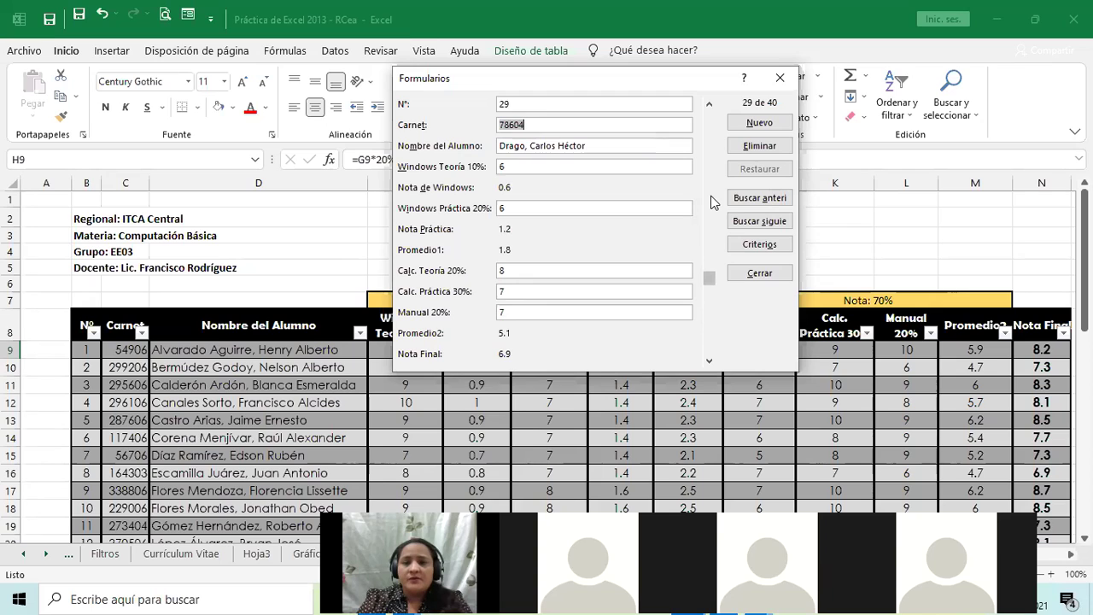
pyautogui.press('Down')
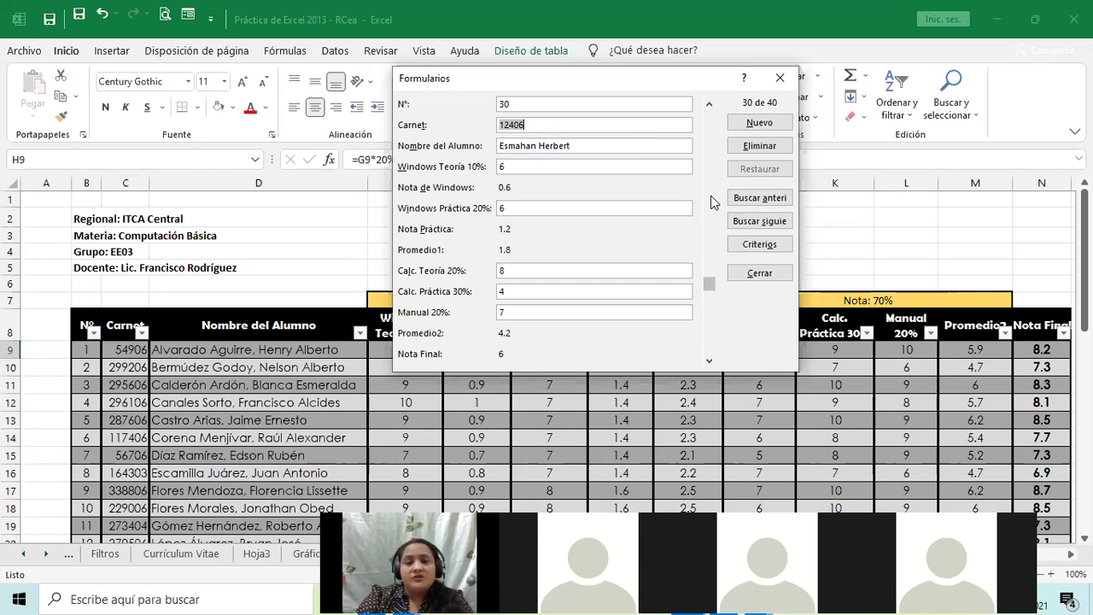
# In record 30, set Windows Teoría 10% to 7, enter 4 for Calc. Práctica 30%, and save by moving to the following record and back
pyautogui.click(530, 165)
pyautogui.press('BackSpace')
pyautogui.write('7')
pyautogui.press('Tab')
pyautogui.press('Tab')
pyautogui.press('Tab')
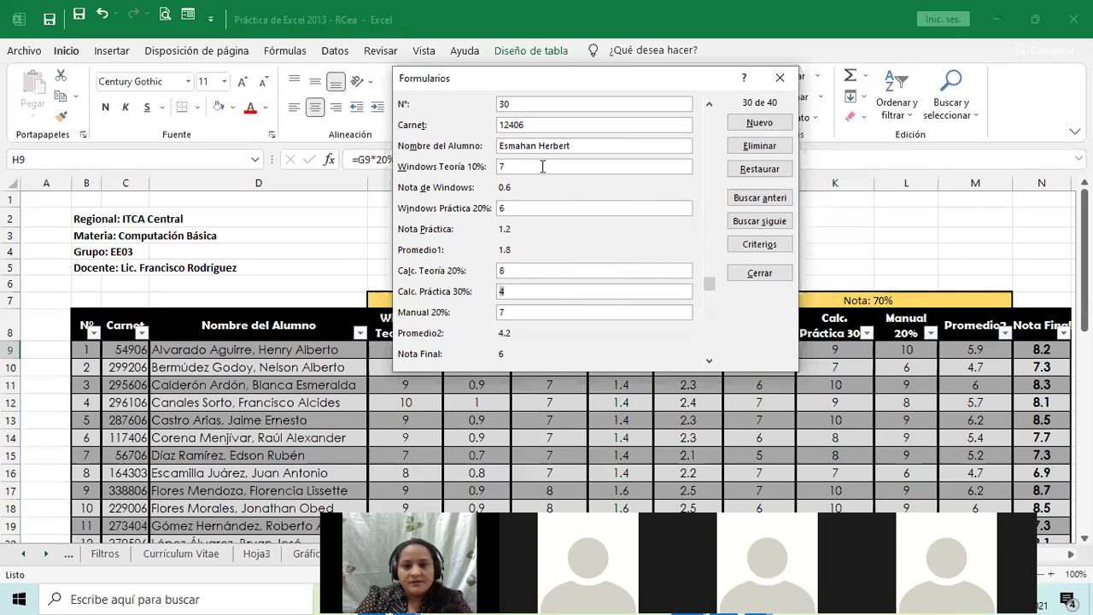
pyautogui.write('4')
pyautogui.press('Tab')
pyautogui.press('Tab')
pyautogui.press('Tab')
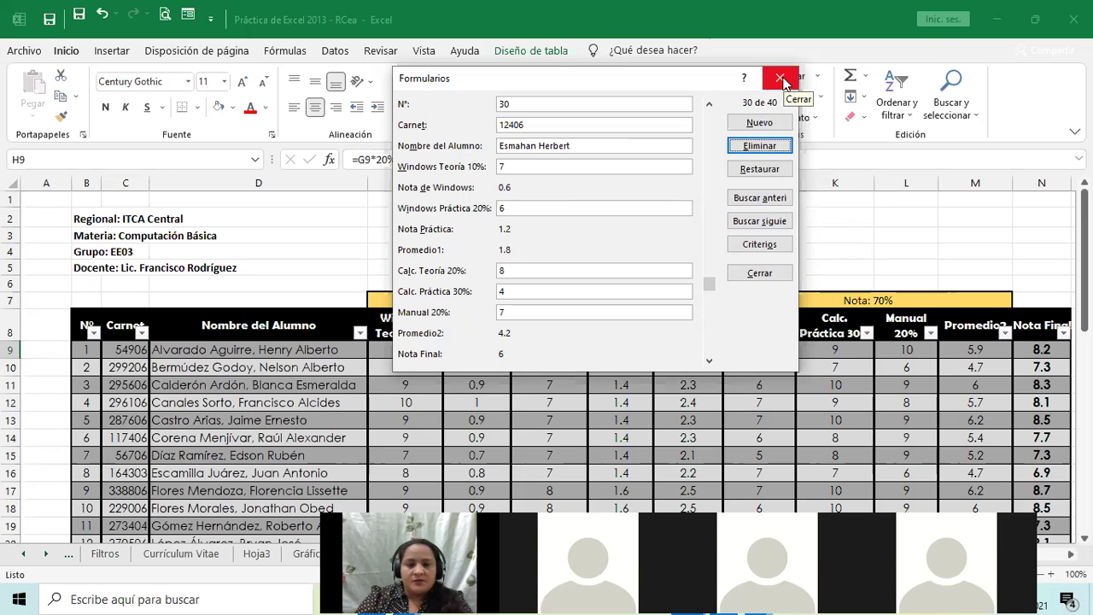
pyautogui.press('Down')
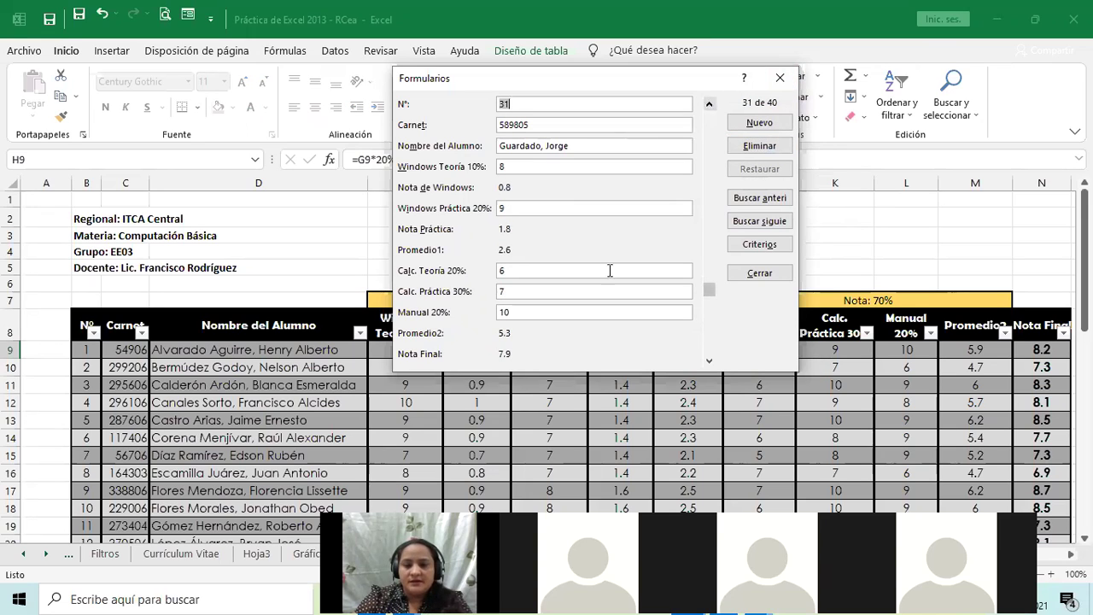
pyautogui.press('Up')
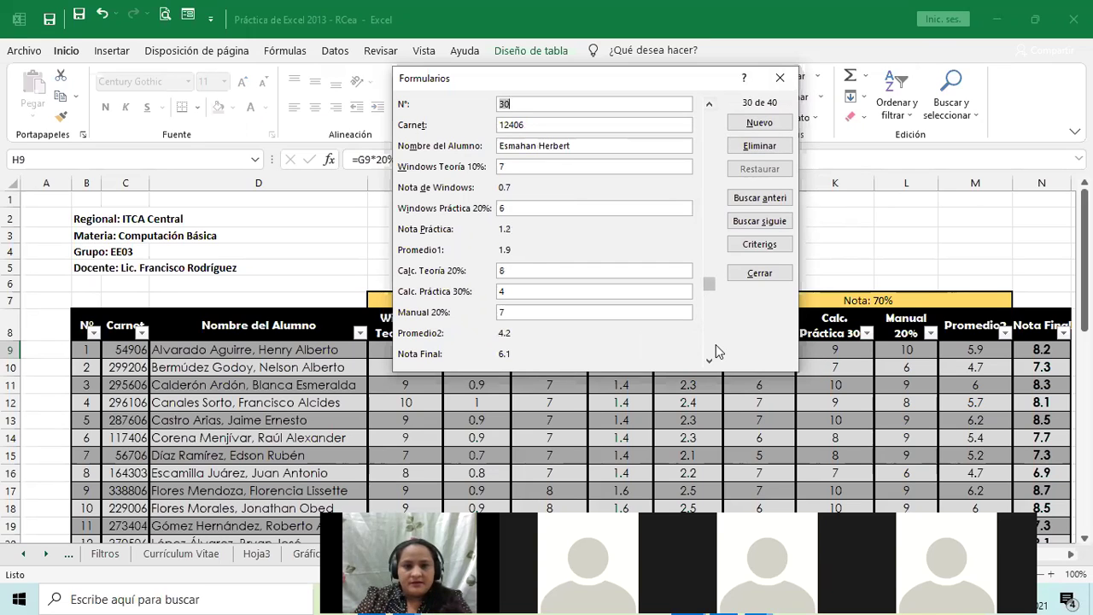
# Browse past the last student record to a blank new record and close the data form
pyautogui.press('Down')
pyautogui.press('Down')
pyautogui.press('Down')
pyautogui.press('Down')
pyautogui.press('Down')
pyautogui.press('Down')
pyautogui.press('Down')
pyautogui.press('Down')
pyautogui.press('Down')
pyautogui.press('Down')
pyautogui.press('Down')
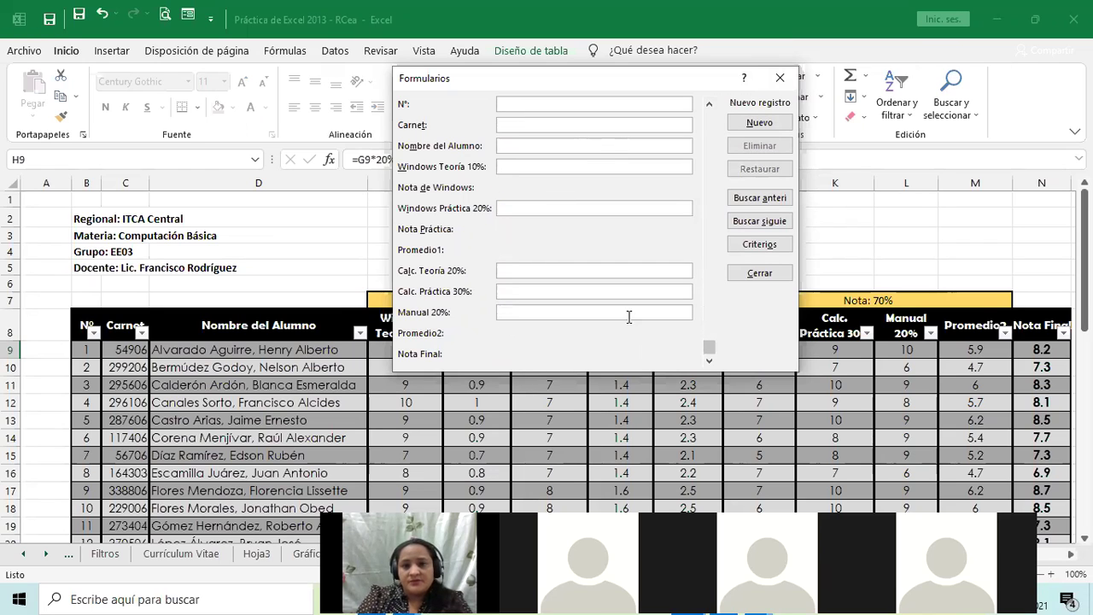
pyautogui.click(779, 77)
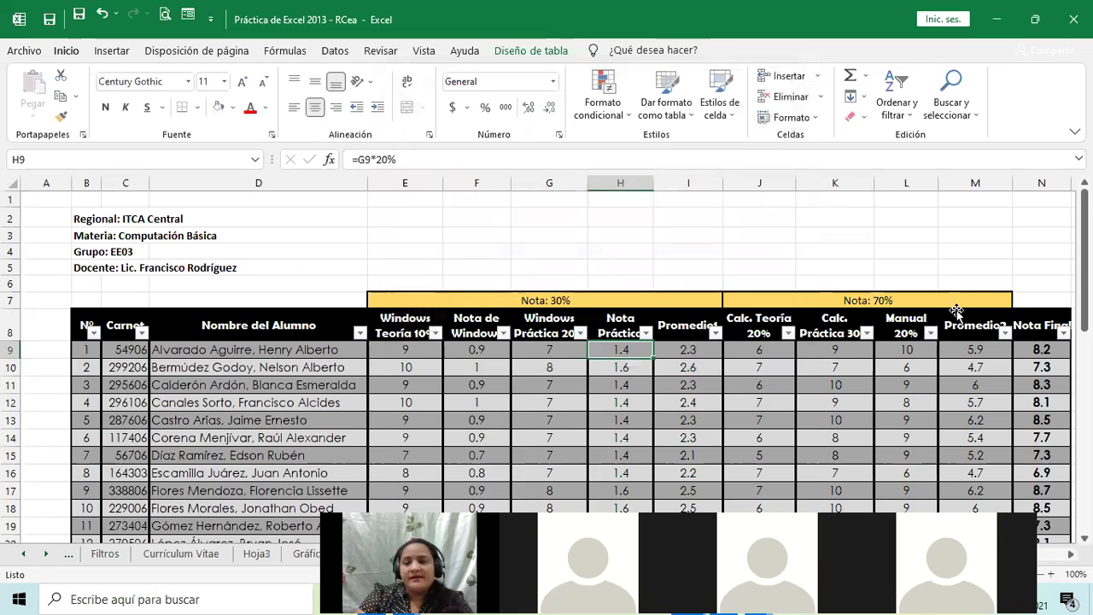
# Review the student table down to its last row, reopen the data form and close it
pyautogui.scroll(-2, 906, 280)
pyautogui.scroll(-4, 905, 281)
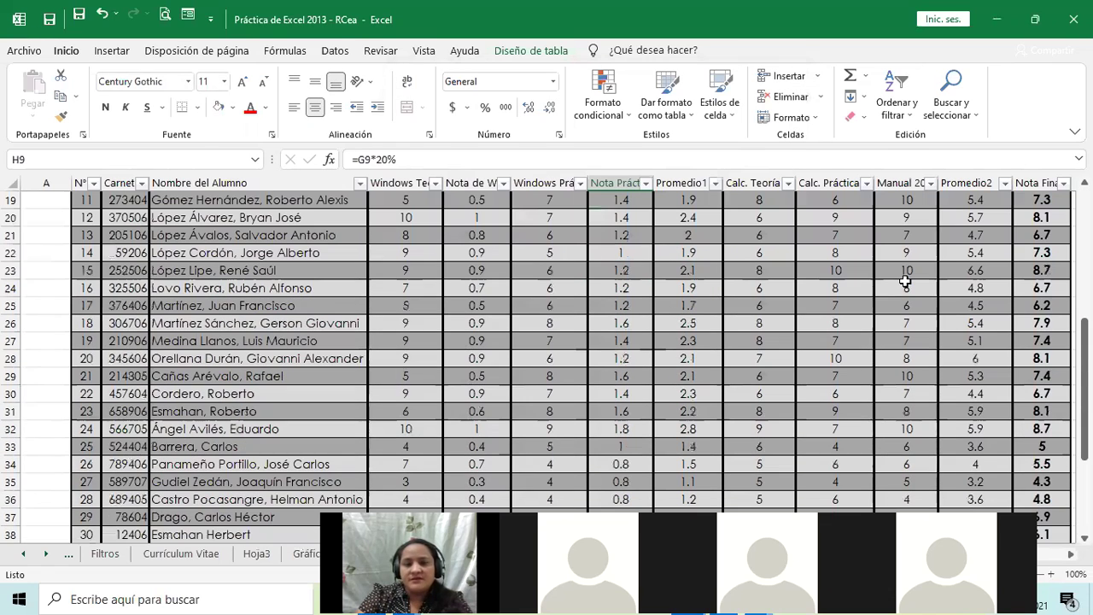
pyautogui.scroll(-4, 725, 333)
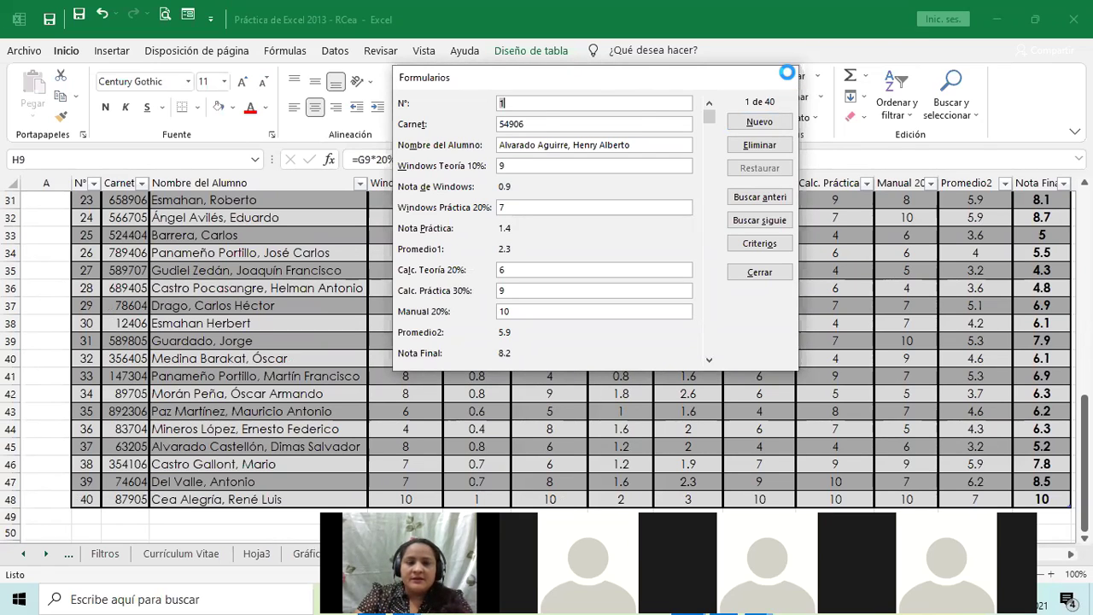
pyautogui.click(788, 77)
# Select the Nota Práctica column and inspect the formulas in cells H31 and M31
pyautogui.click(621, 183)
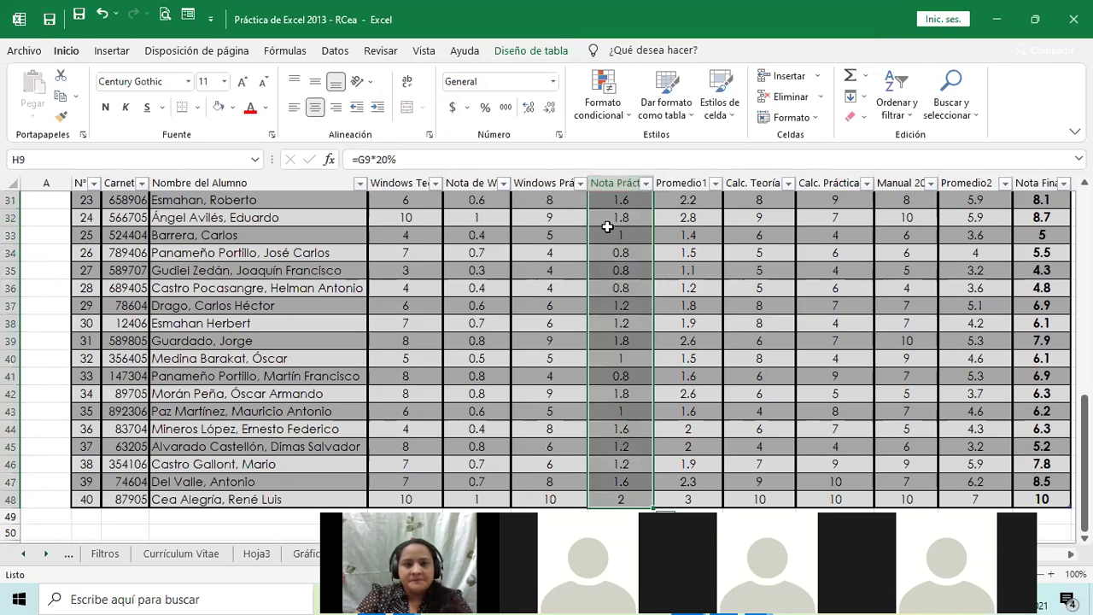
pyautogui.click(616, 202)
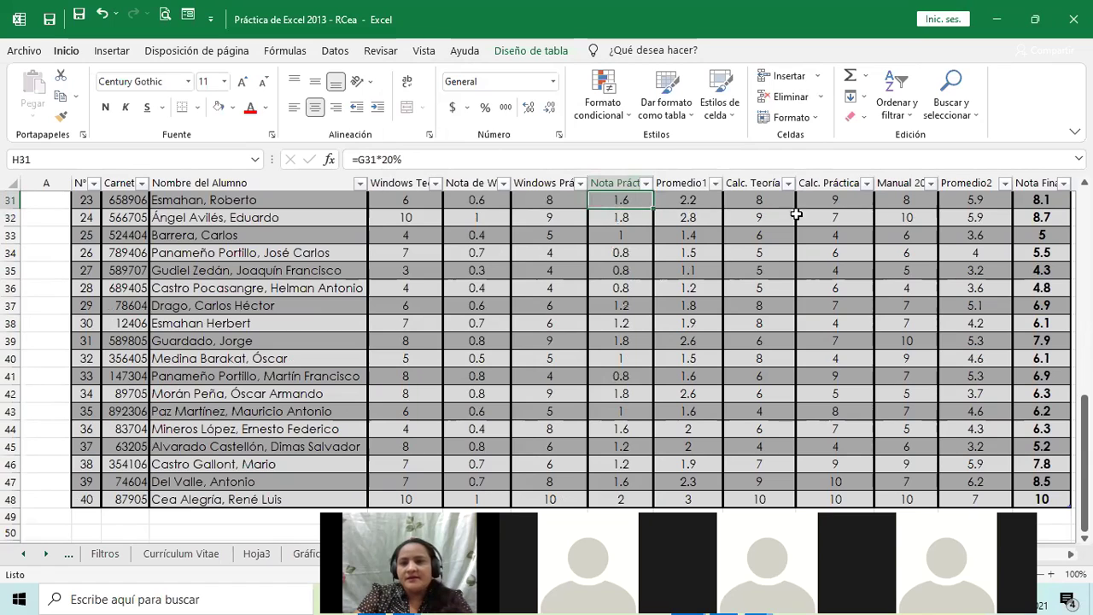
pyautogui.click(972, 197)
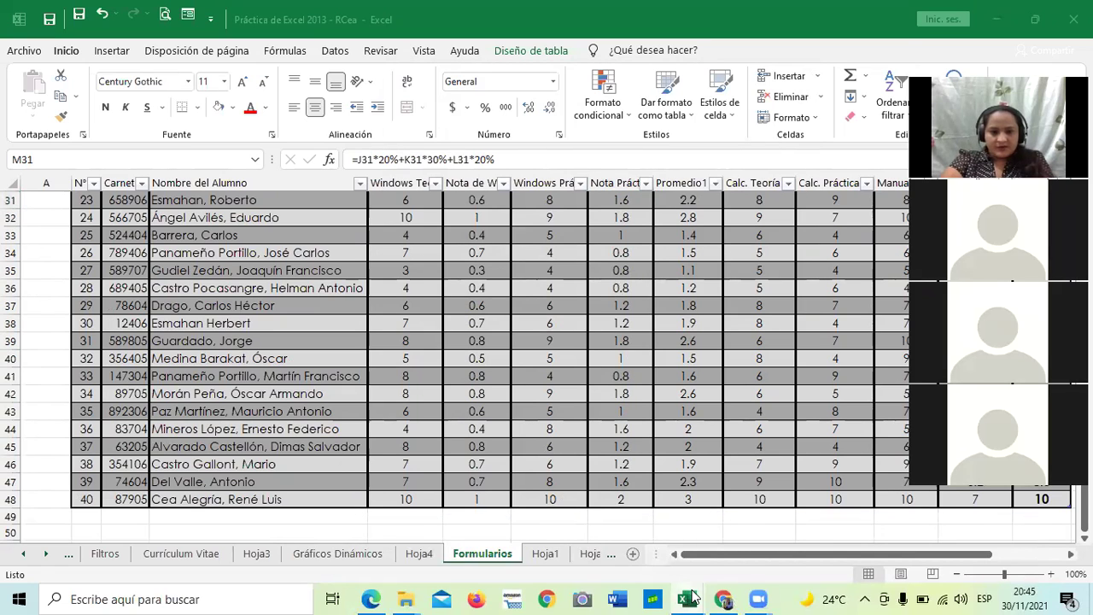
# Switch back to the workbook 3.2 Herramienta formulario (4) and select the whole TOTAL column E
pyautogui.moveTo(685, 598)
pyautogui.click(457, 523)
pyautogui.click(388, 407)
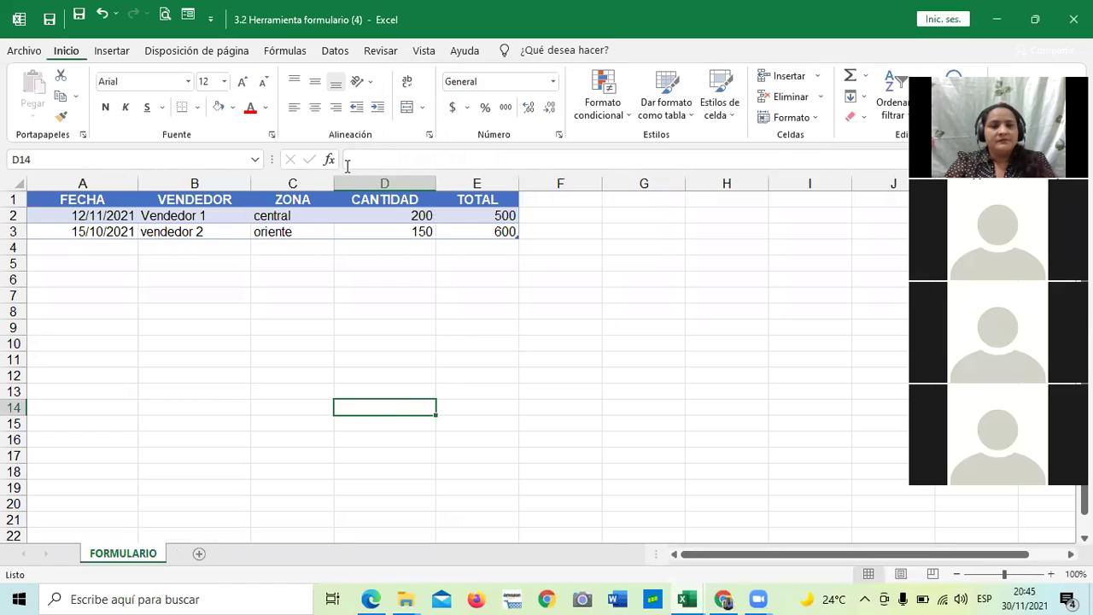
pyautogui.click(460, 181)
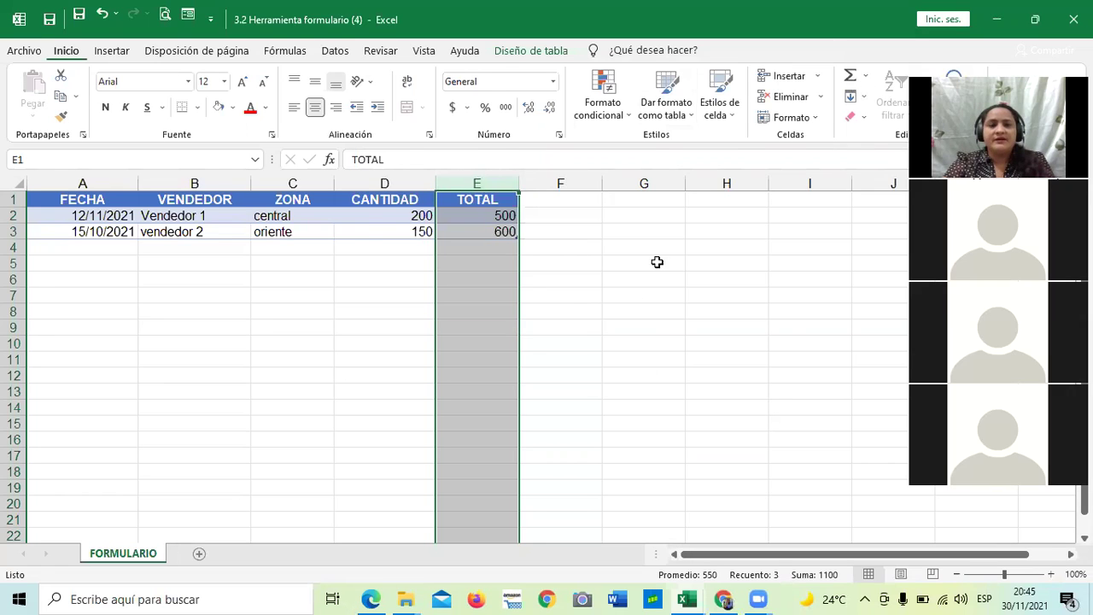
# Insert a blank column before the TOTAL column of the sales table and select its header cell
pyautogui.click(652, 358)
pyautogui.click(485, 183)
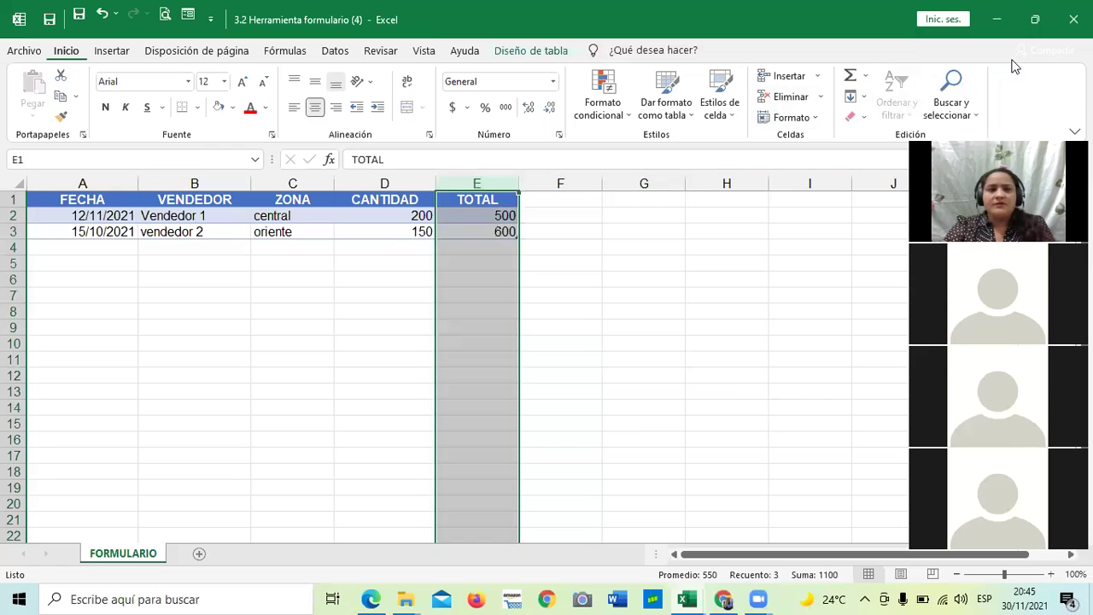
pyautogui.click(786, 82)
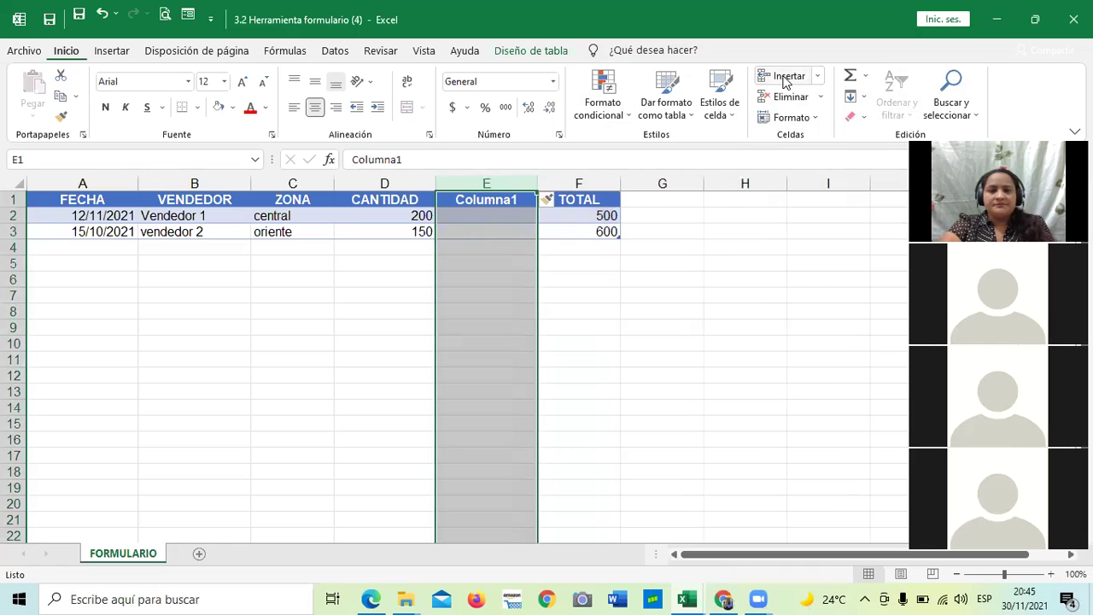
pyautogui.click(636, 340)
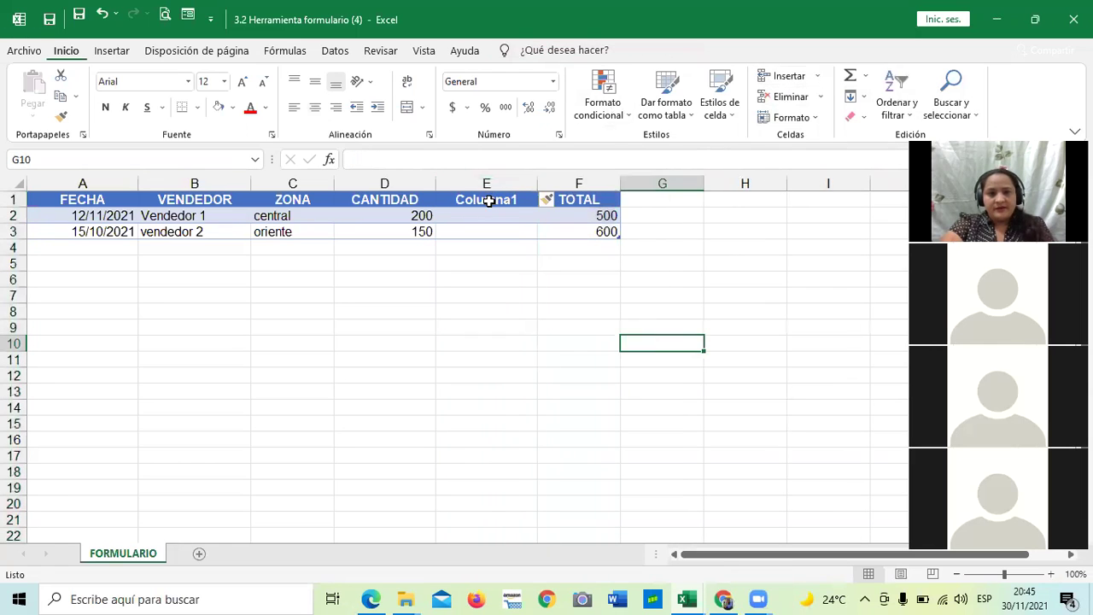
pyautogui.click(489, 201)
pyautogui.click(512, 346)
pyautogui.click(488, 200)
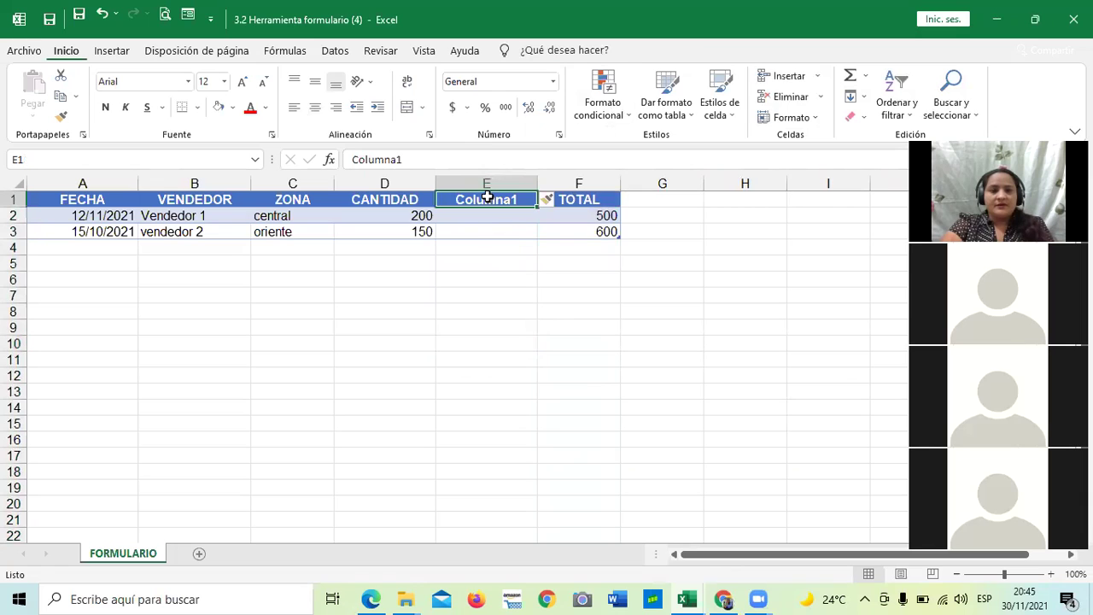
# Open the data form for the sales table, inspect the empty field of the inserted column and close the form
pyautogui.click(441, 343)
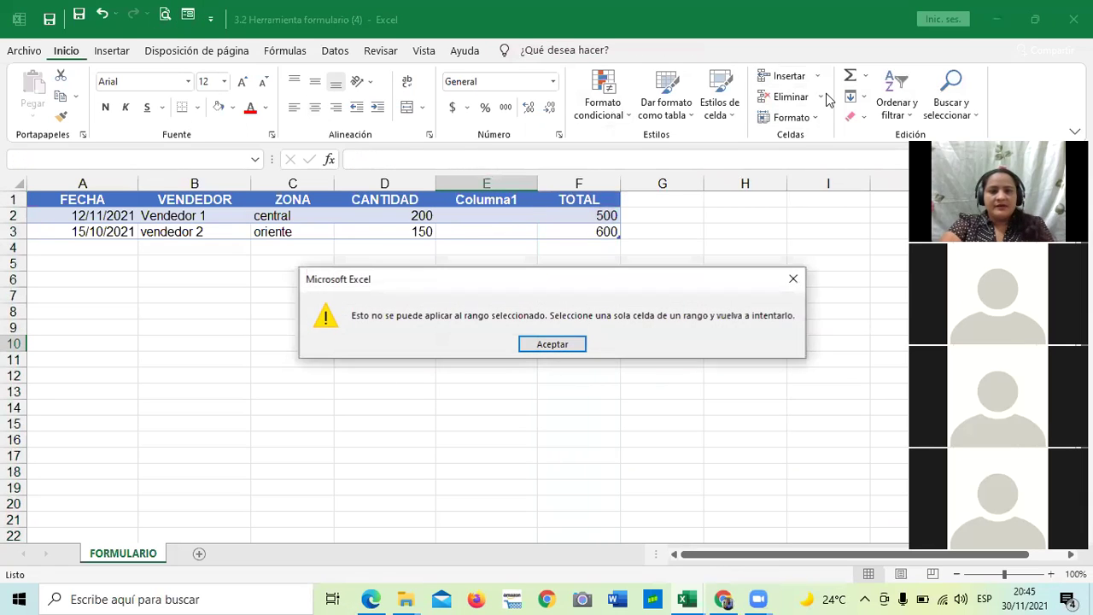
pyautogui.click(538, 343)
pyautogui.click(410, 232)
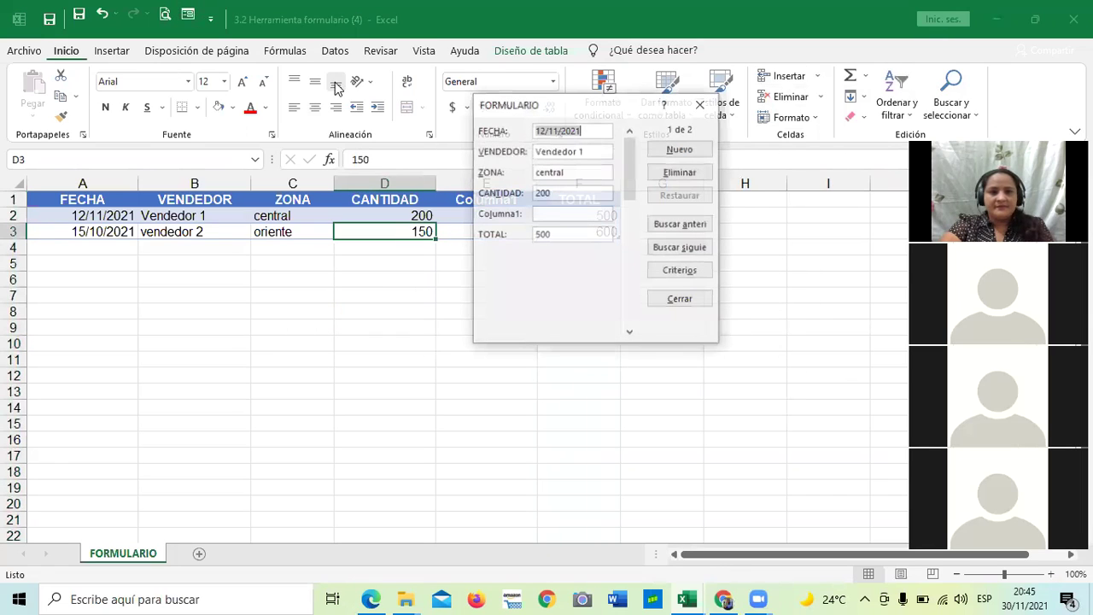
pyautogui.click(593, 215)
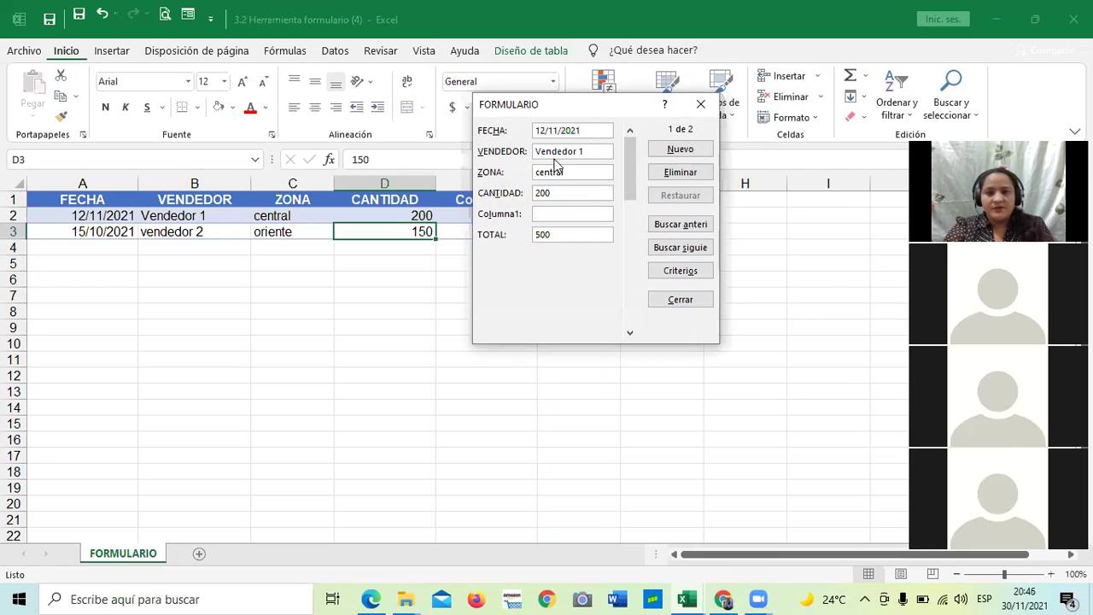
pyautogui.click(700, 104)
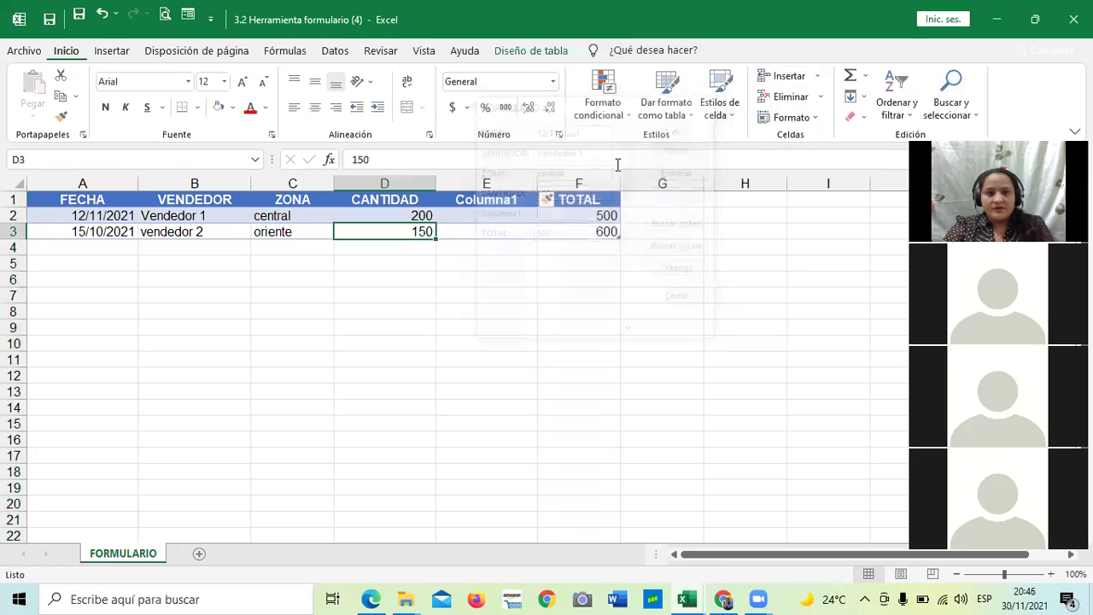
# Start a formula in cell E2 and strip out its reference to CANTIDAD, keeping only the equals sign
pyautogui.click(554, 425)
pyautogui.click(478, 212)
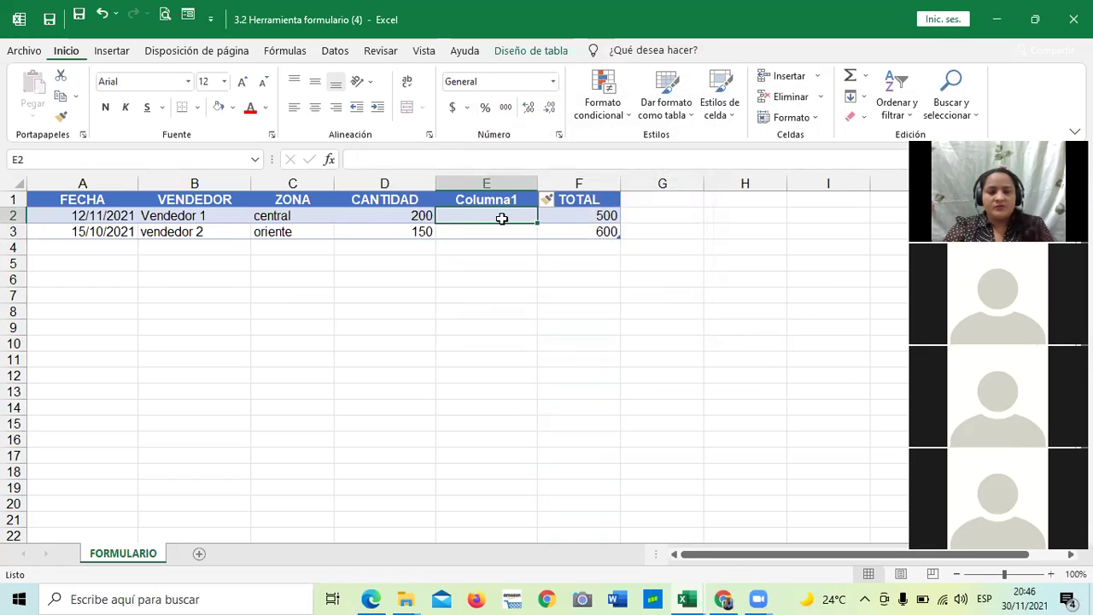
pyautogui.write('=')
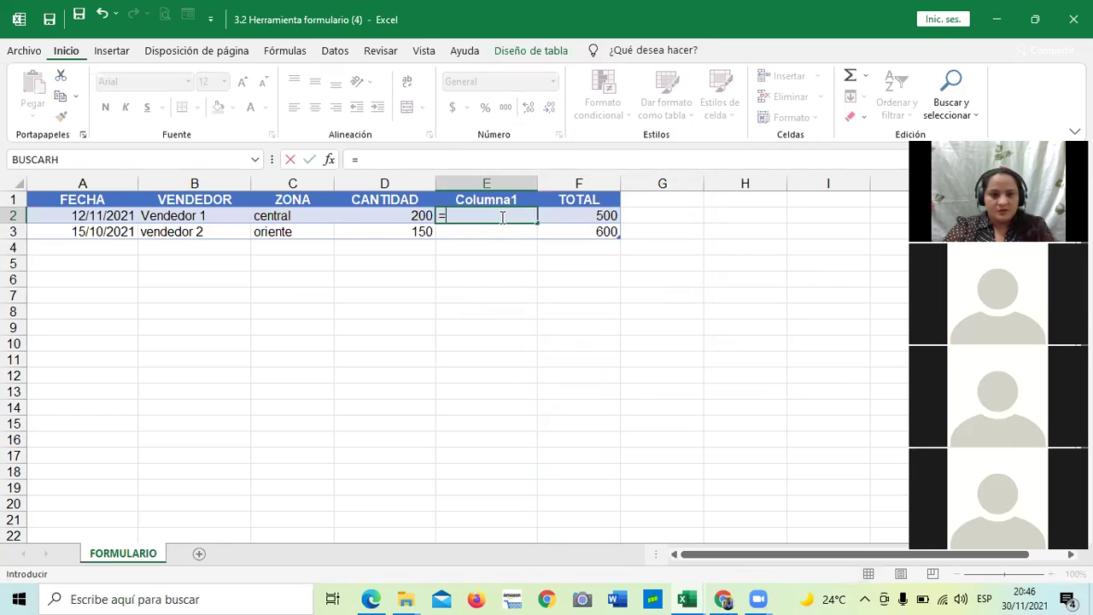
pyautogui.click(406, 212)
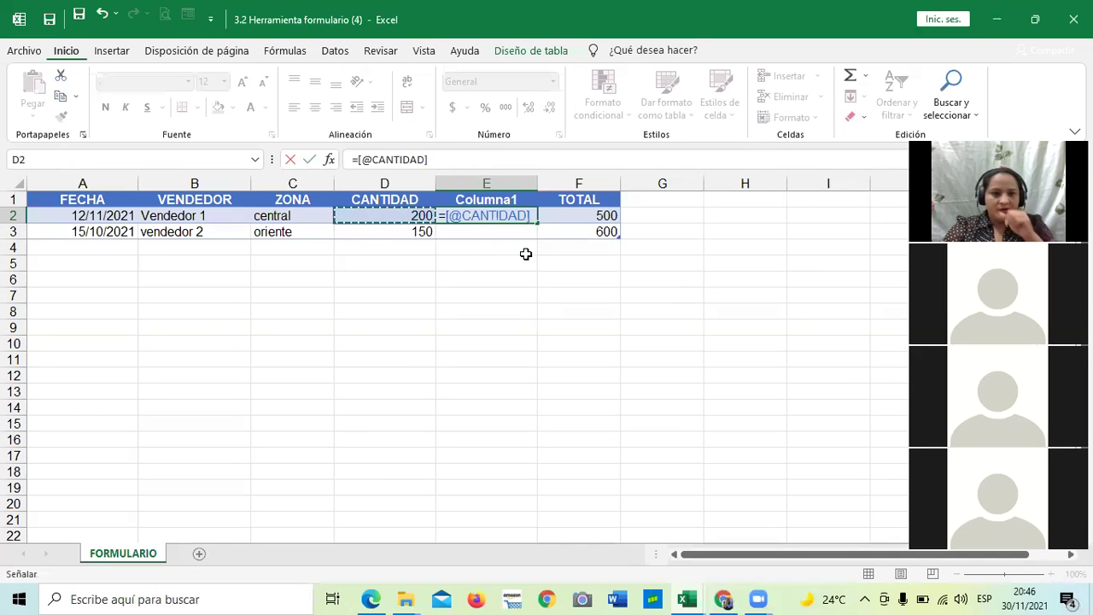
pyautogui.click(489, 159)
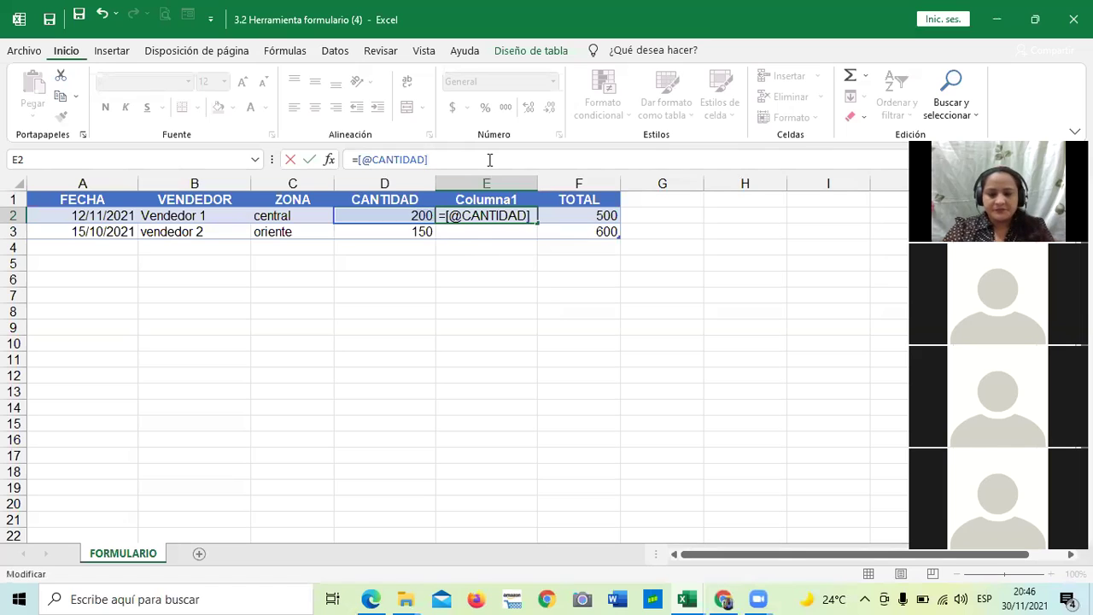
pyautogui.press('BackSpace')
pyautogui.press('BackSpace')
pyautogui.press('BackSpace')
pyautogui.press('BackSpace')
pyautogui.press('BackSpace')
pyautogui.press('BackSpace')
pyautogui.press('BackSpace')
pyautogui.press('BackSpace')
pyautogui.press('BackSpace')
pyautogui.press('BackSpace')
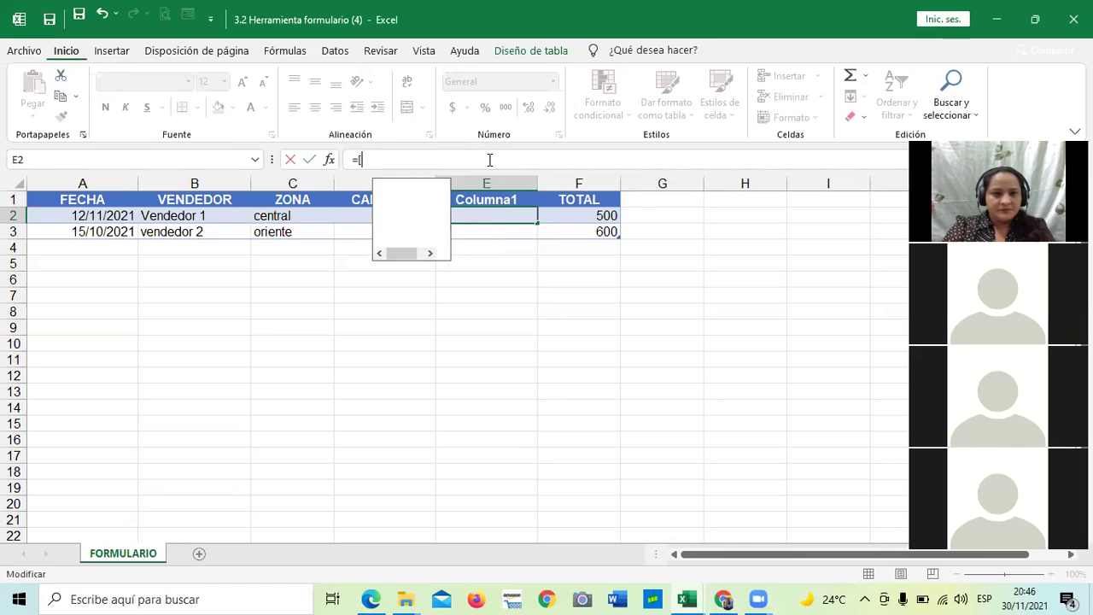
pyautogui.press('BackSpace')
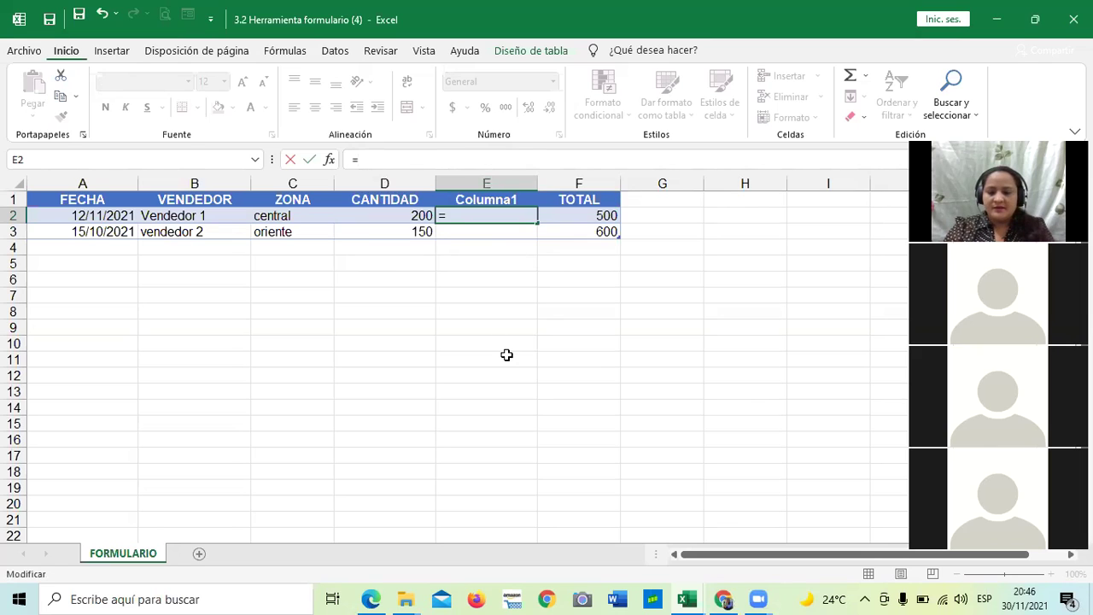
# Complete the formula in cell E2 as =D8*3%
pyautogui.write('d')
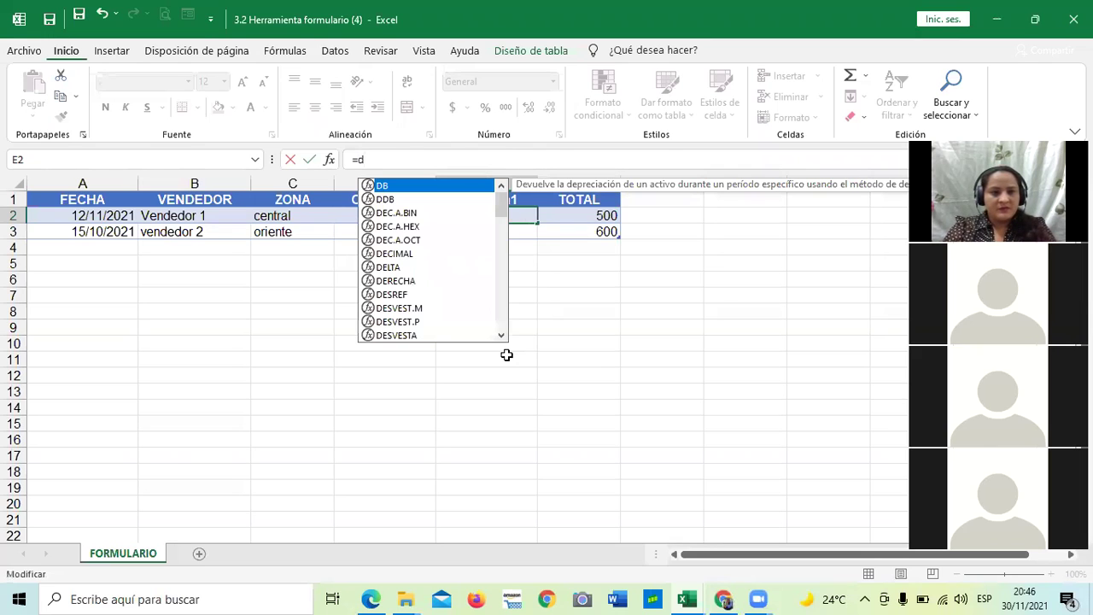
pyautogui.write('8*3%')
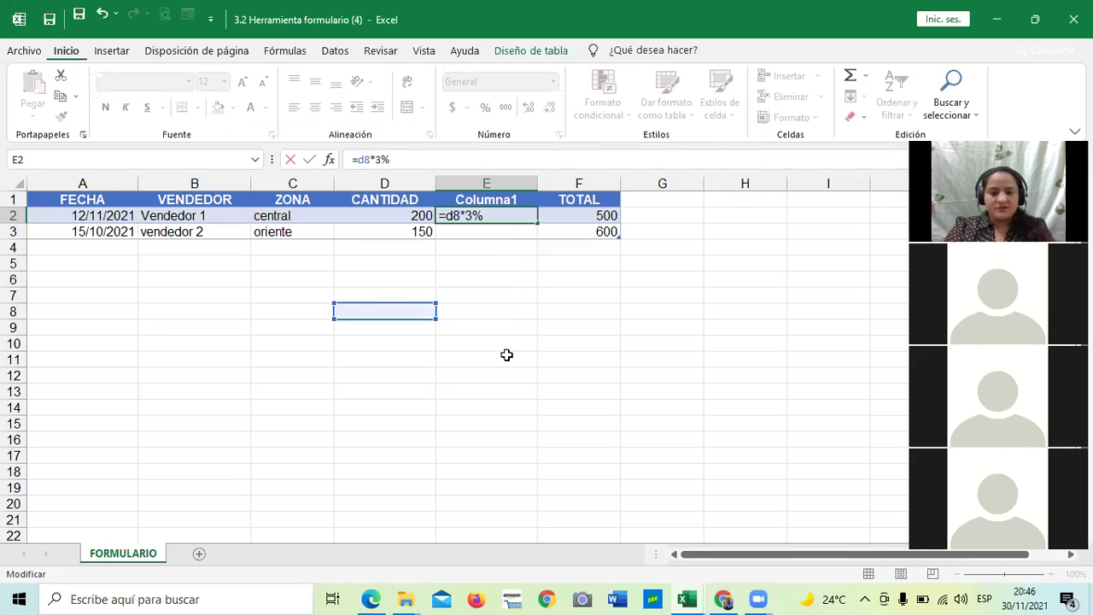
pyautogui.press('Return')
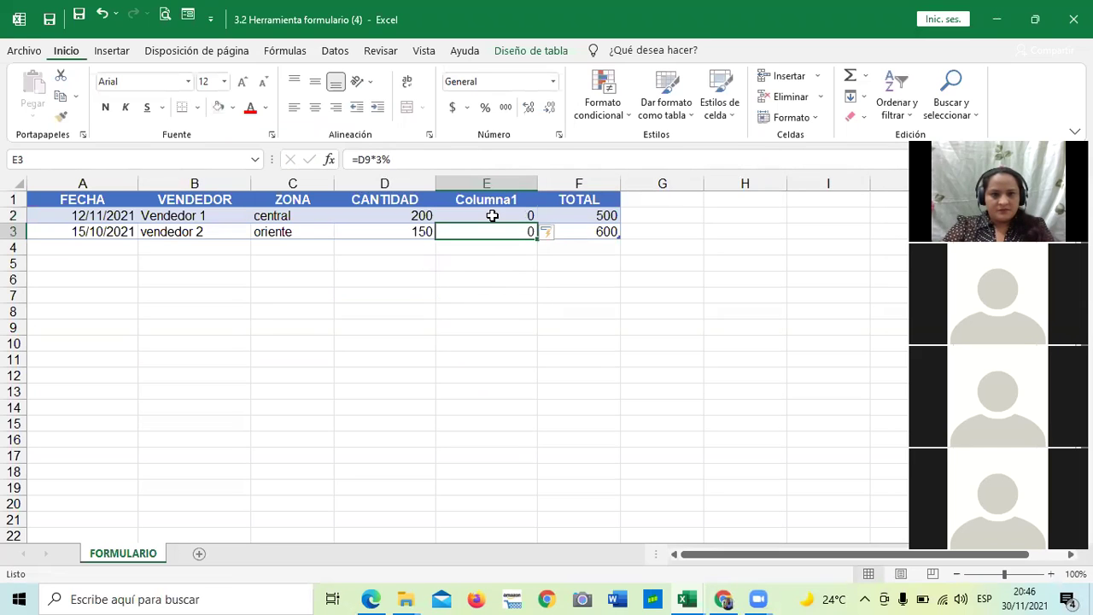
# Inspect the formulas in cells E2 and E3 and the header of the Columna1 column
pyautogui.click(530, 340)
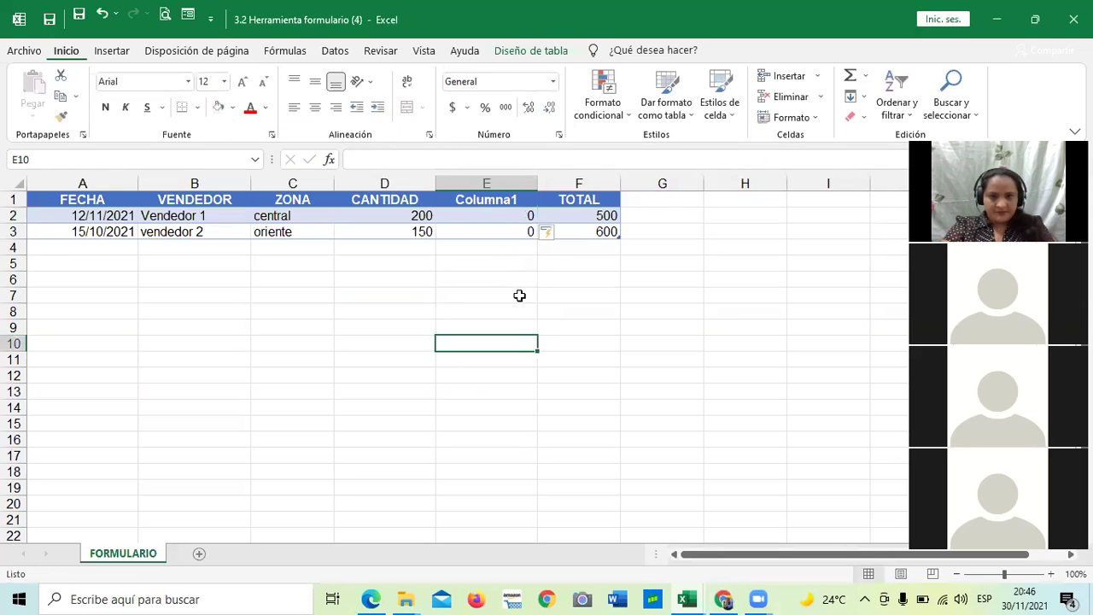
pyautogui.click(519, 216)
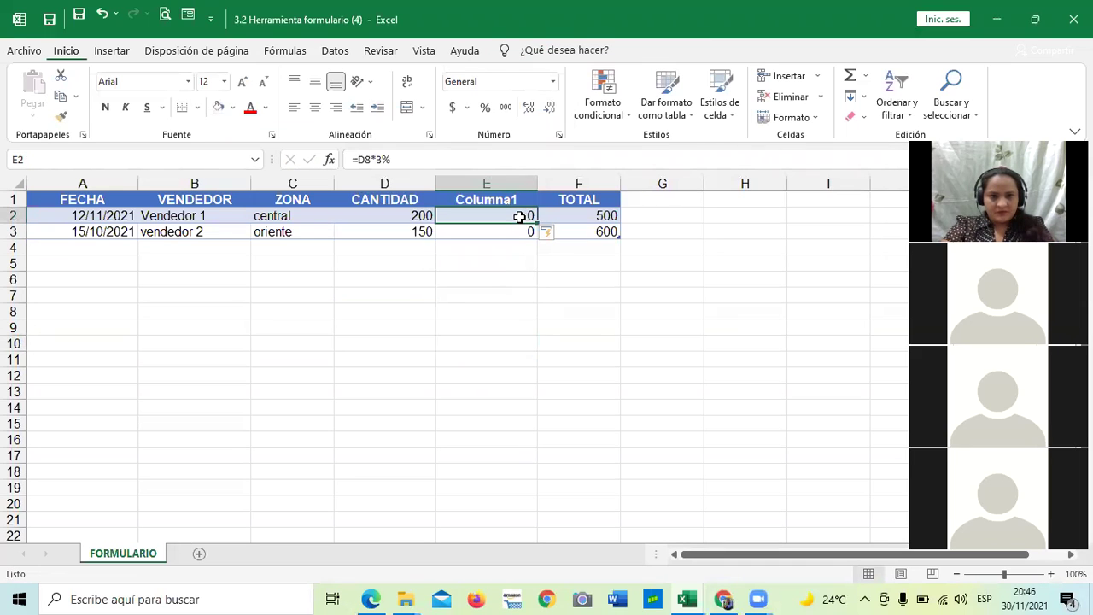
pyautogui.click(449, 159)
pyautogui.press('Return')
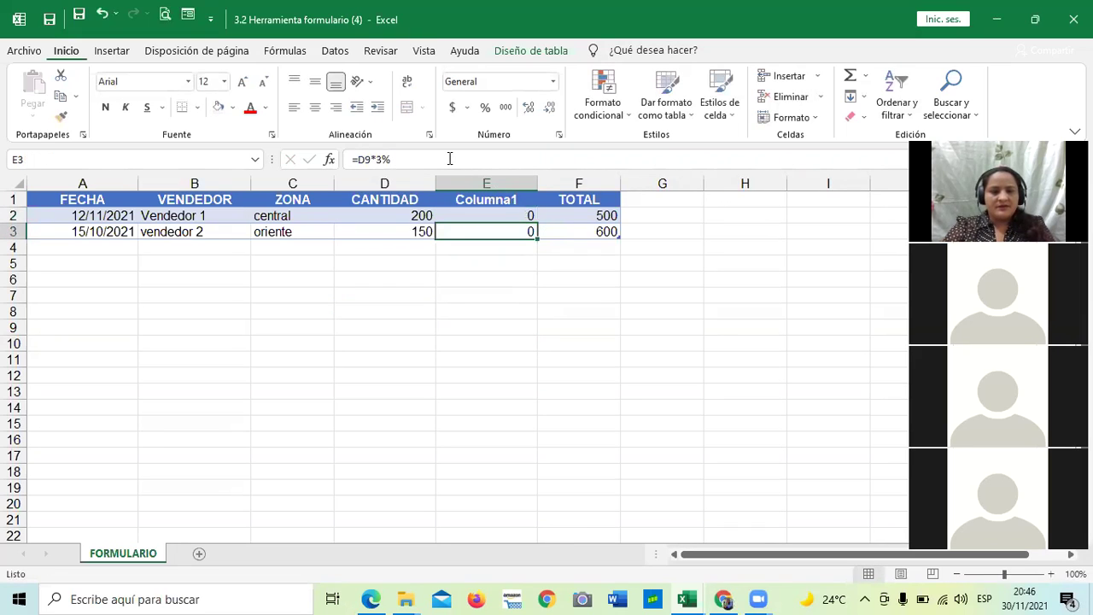
pyautogui.click(516, 379)
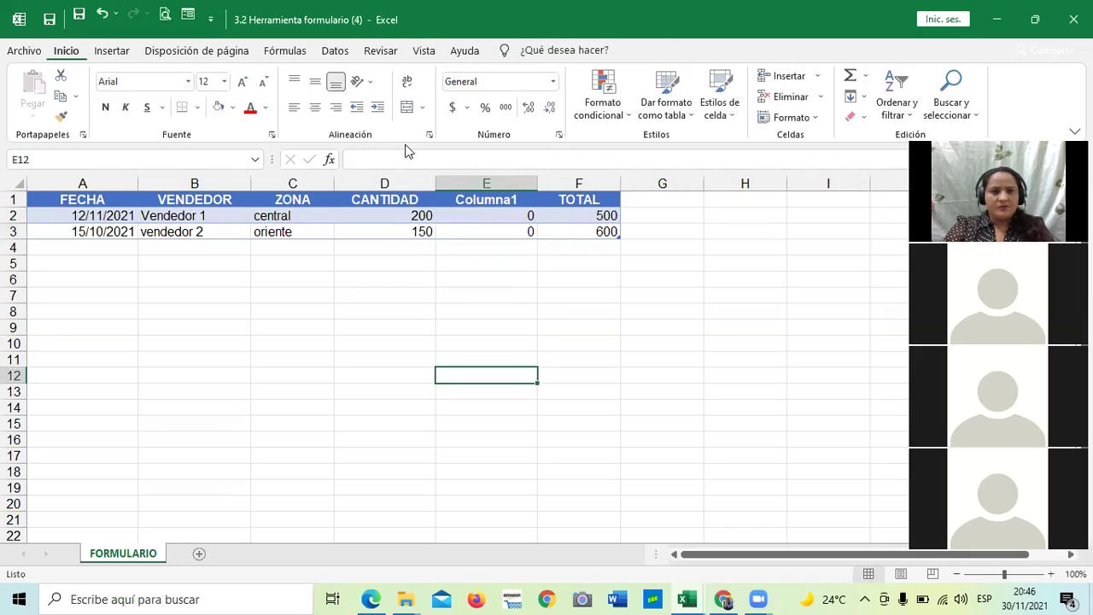
pyautogui.click(506, 203)
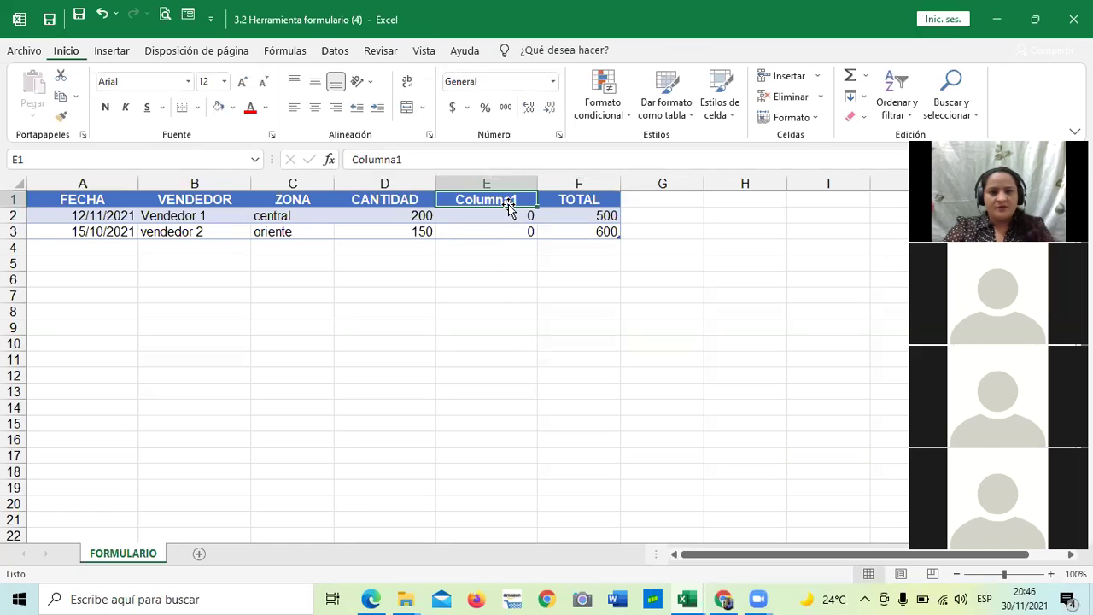
# Correct the formula in cell E2 to =D2*3% so it uses the quantity of its own row
pyautogui.click(504, 214)
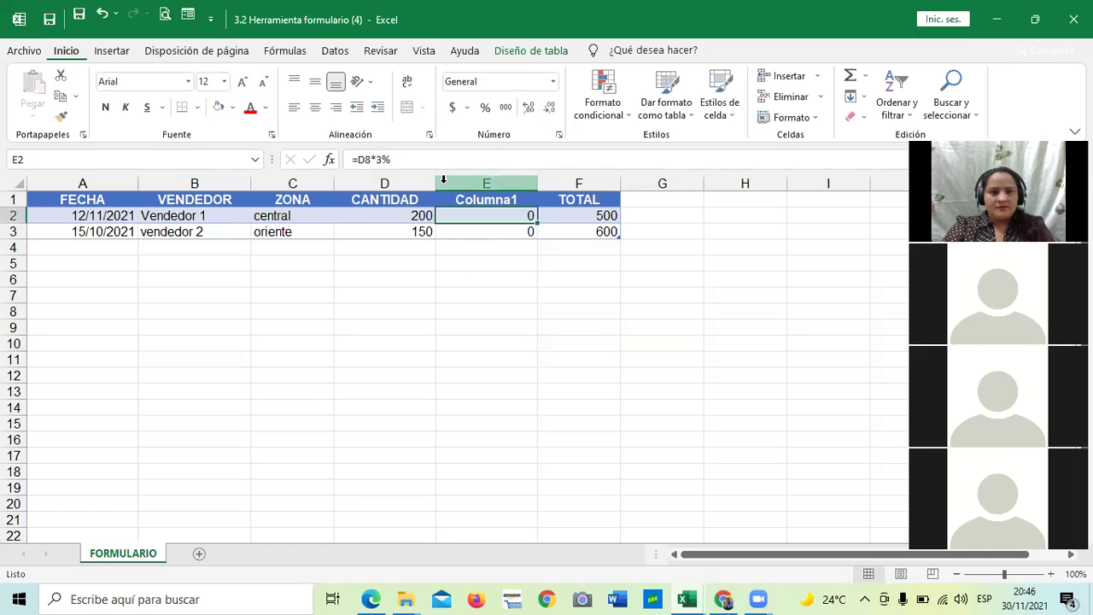
pyautogui.click(370, 160)
pyautogui.press('BackSpace')
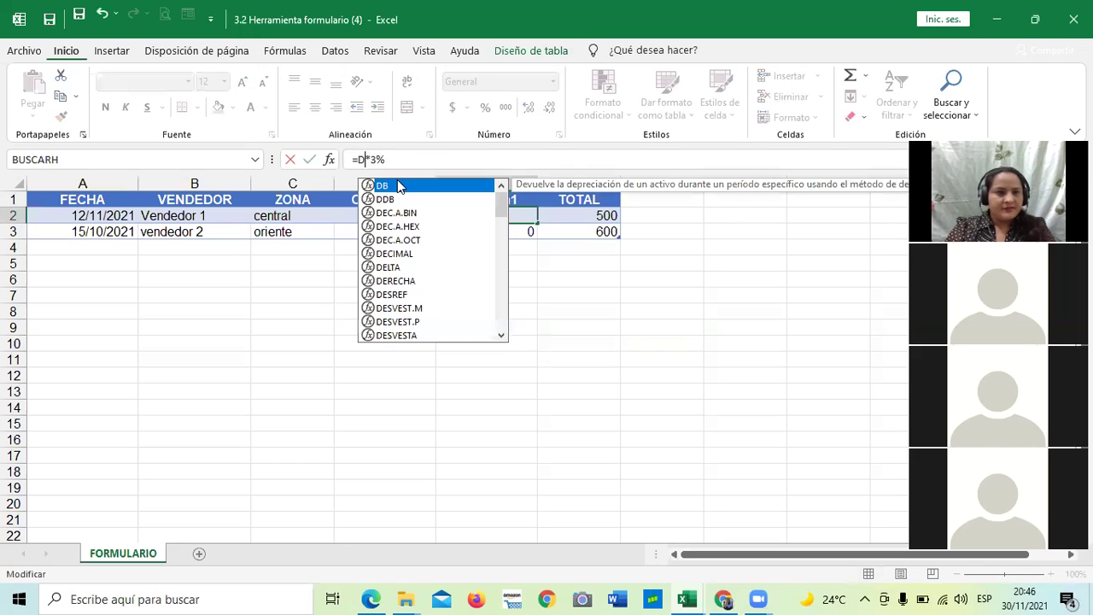
pyautogui.write('2')
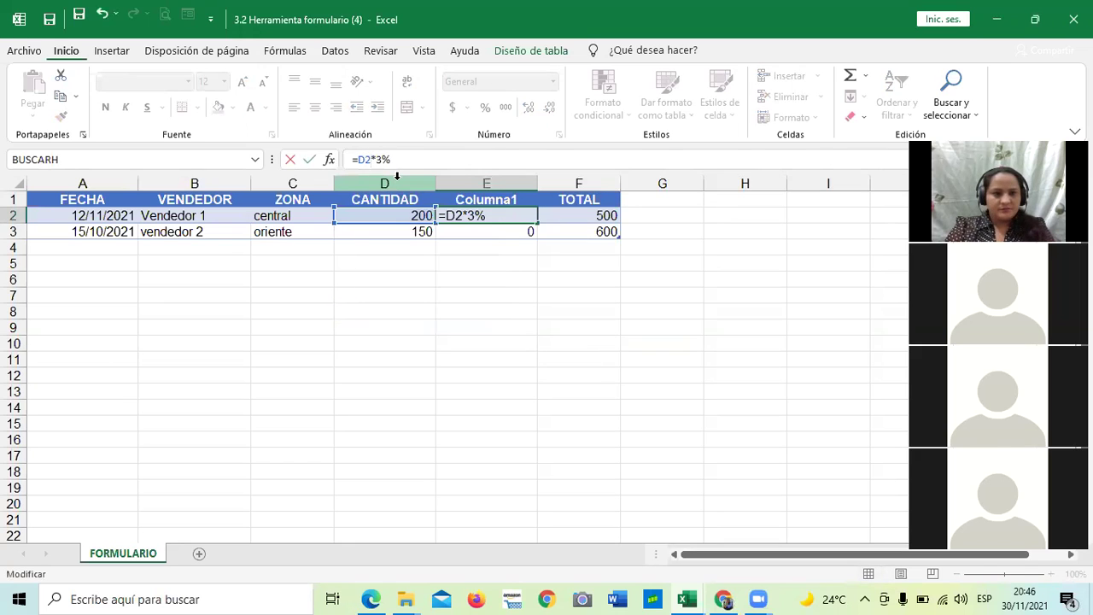
pyautogui.press('Return')
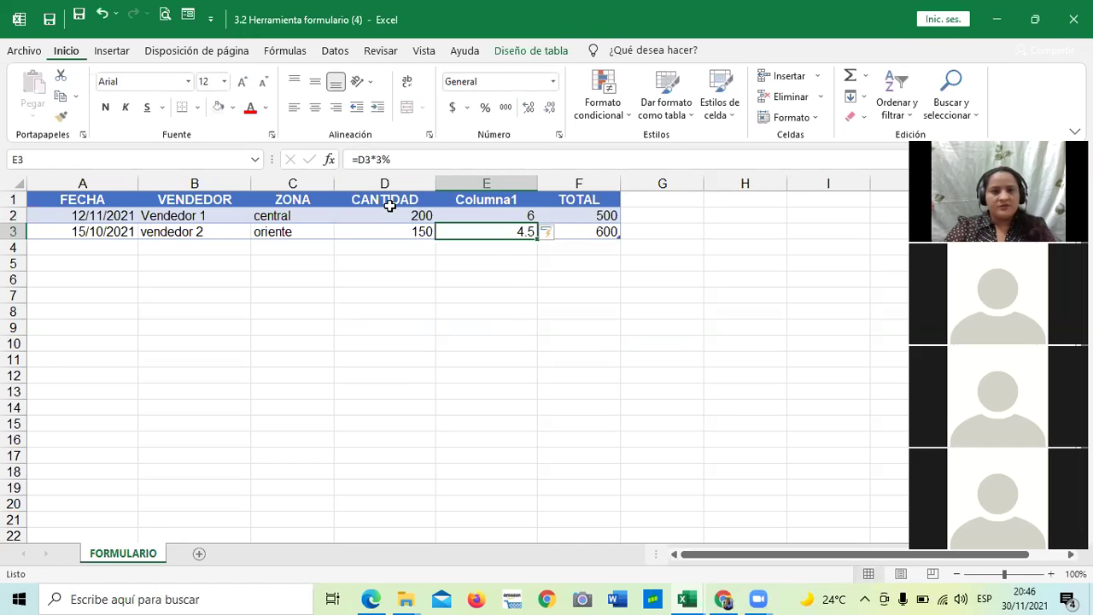
# Reopen the sales data form, browse between the first record and the blank new record to inspect the calculated Columna1 field, and close it
pyautogui.click(475, 249)
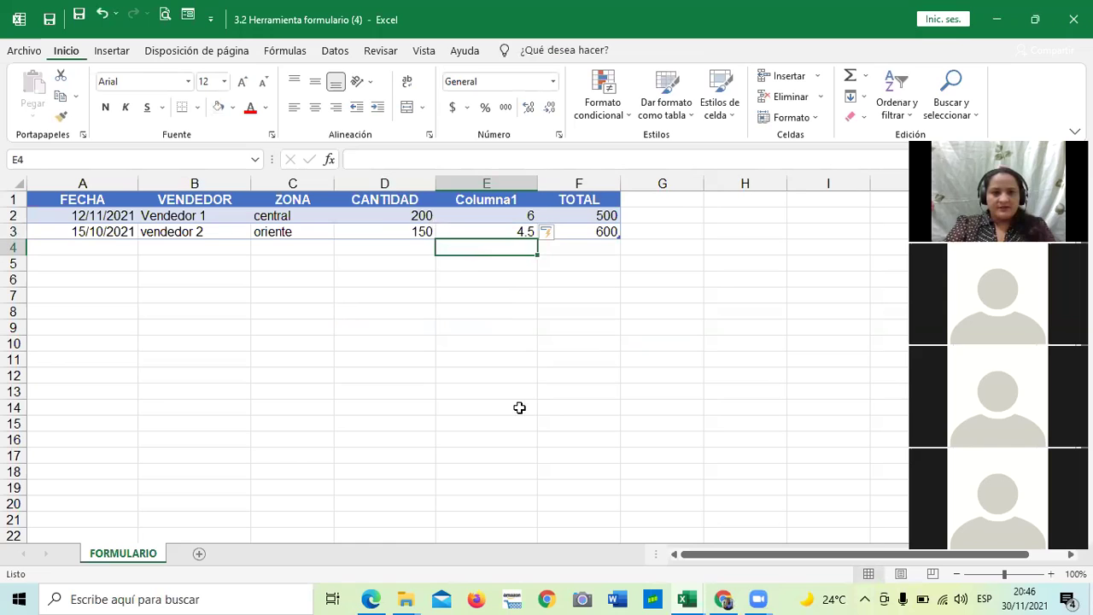
pyautogui.click(371, 231)
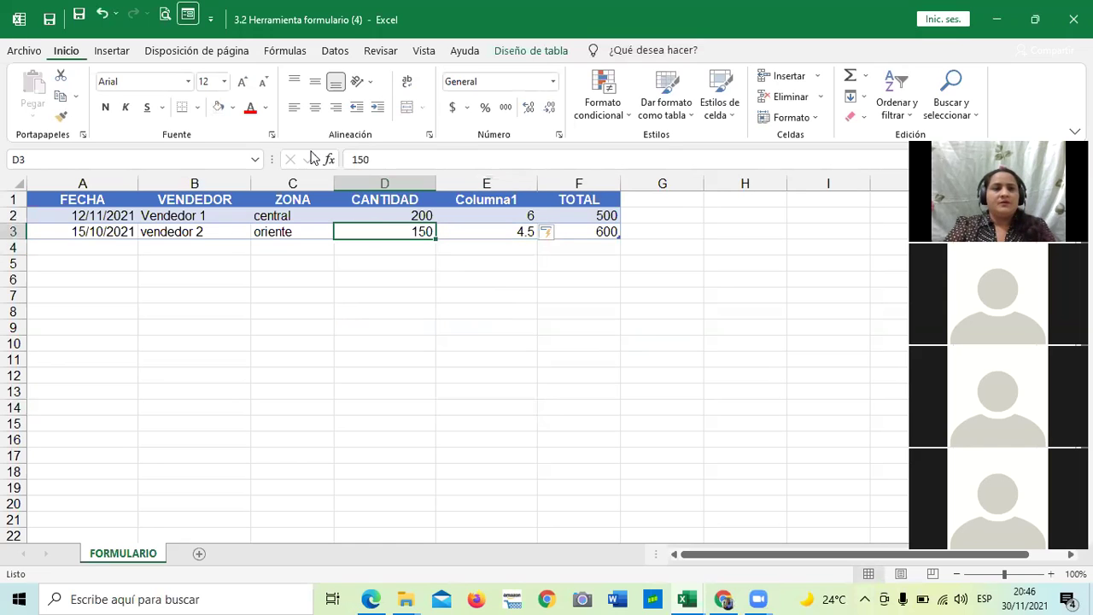
pyautogui.click(187, 14)
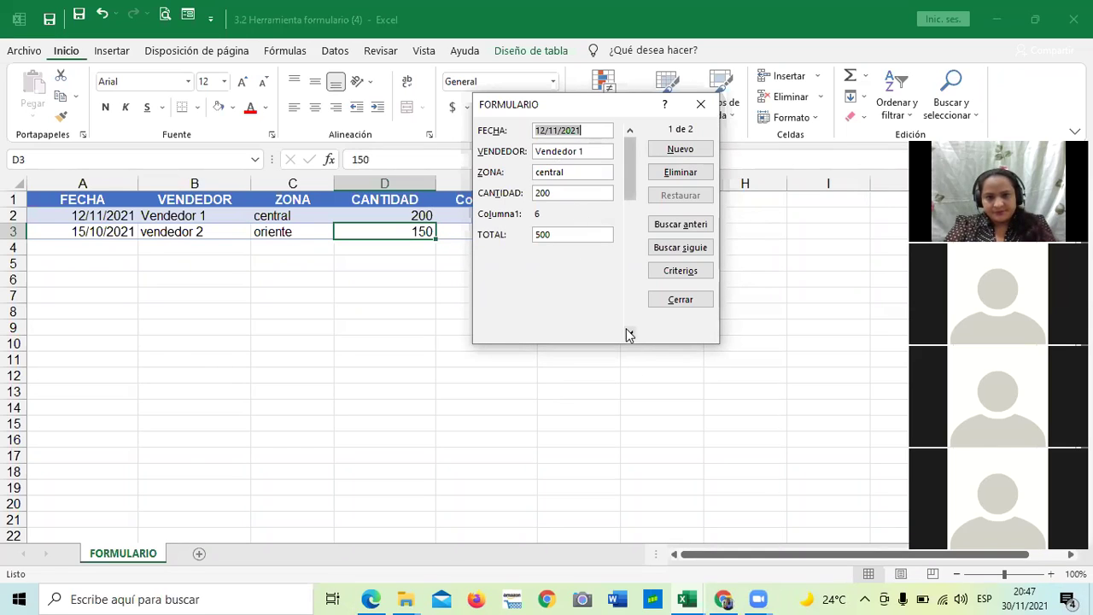
pyautogui.scroll(-1, 601, 232)
pyautogui.scroll(-1, 601, 232)
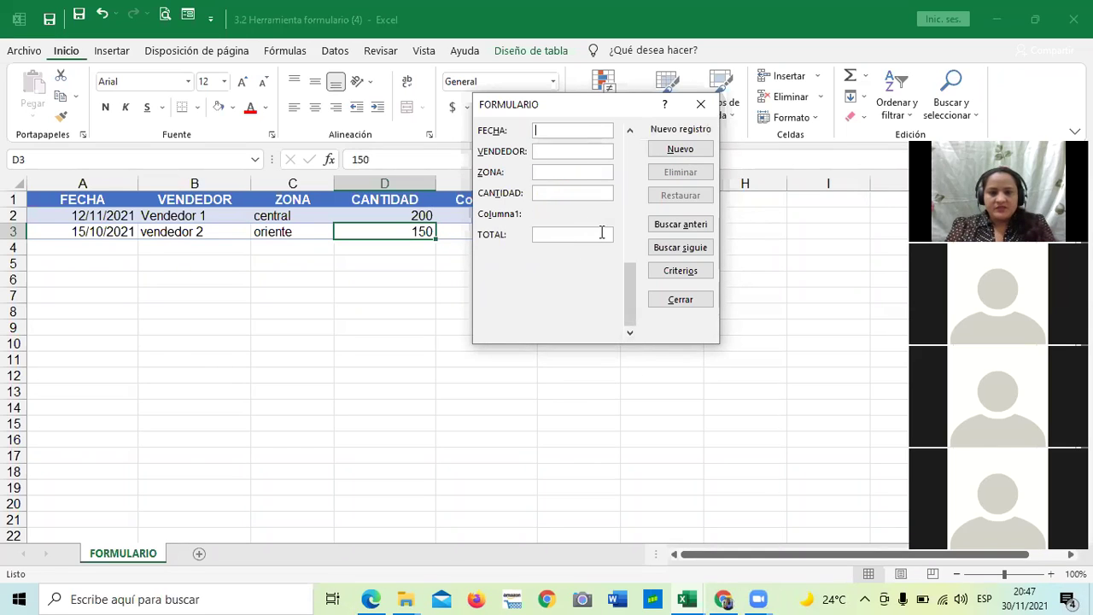
pyautogui.scroll(1, 601, 232)
pyautogui.scroll(1, 601, 232)
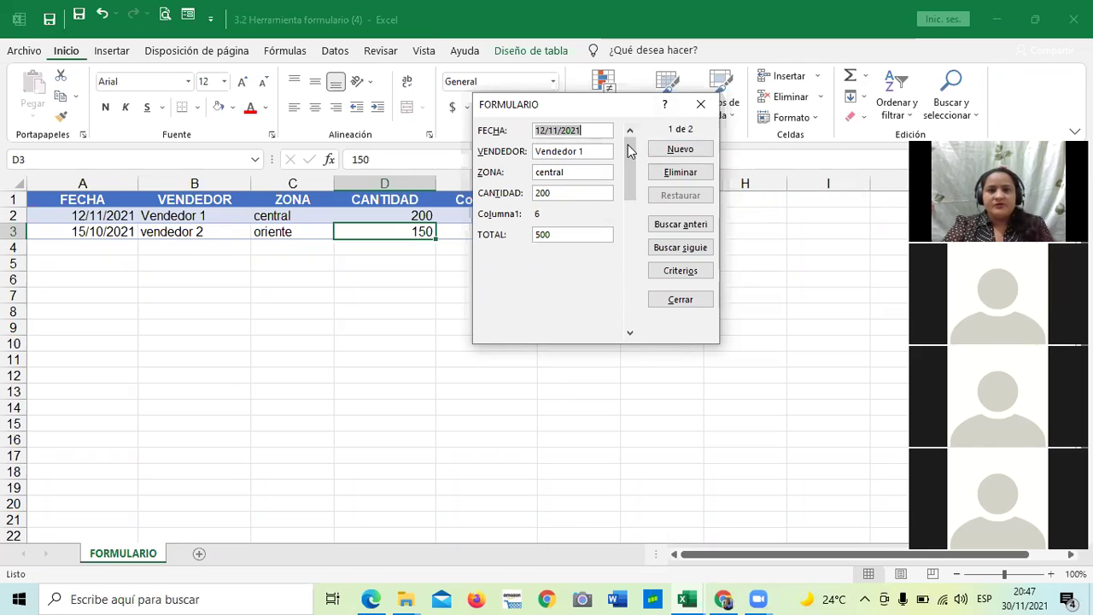
pyautogui.click(629, 332)
pyautogui.click(629, 332)
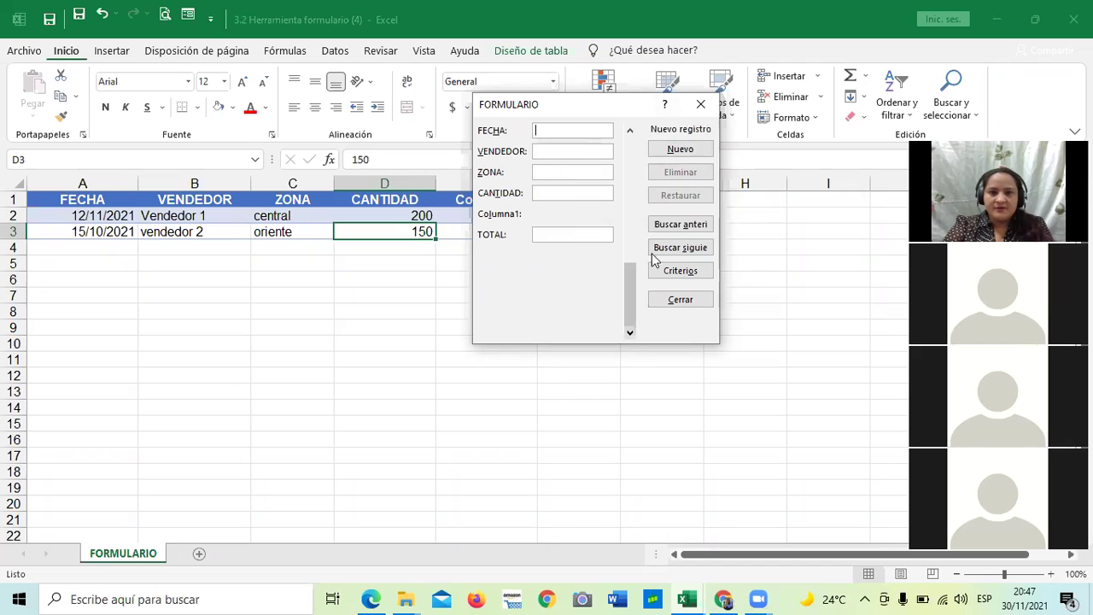
pyautogui.click(699, 103)
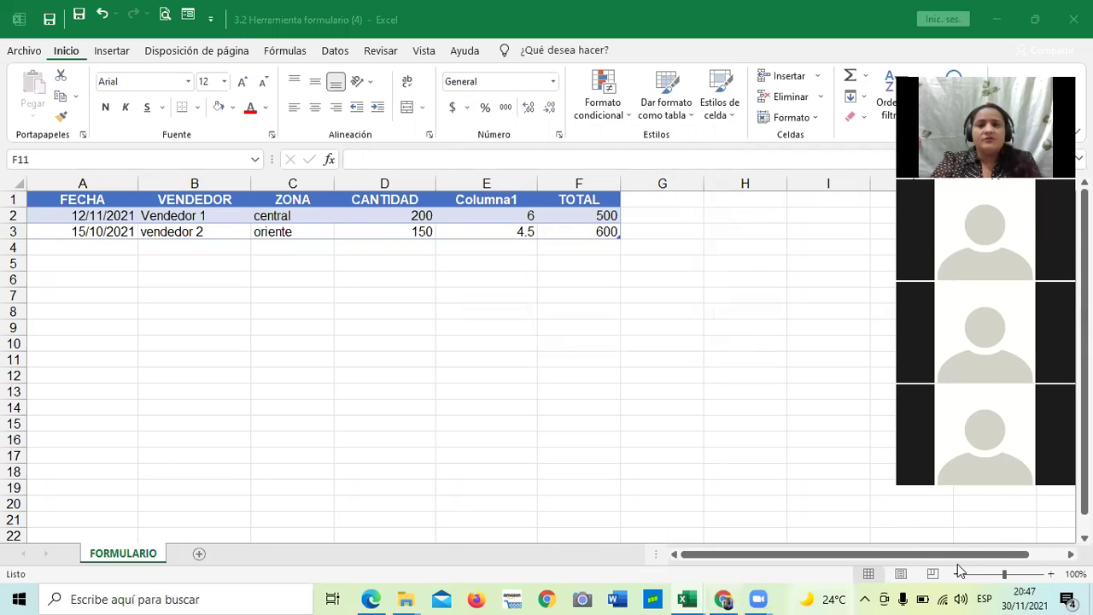
pyautogui.click(493, 356)
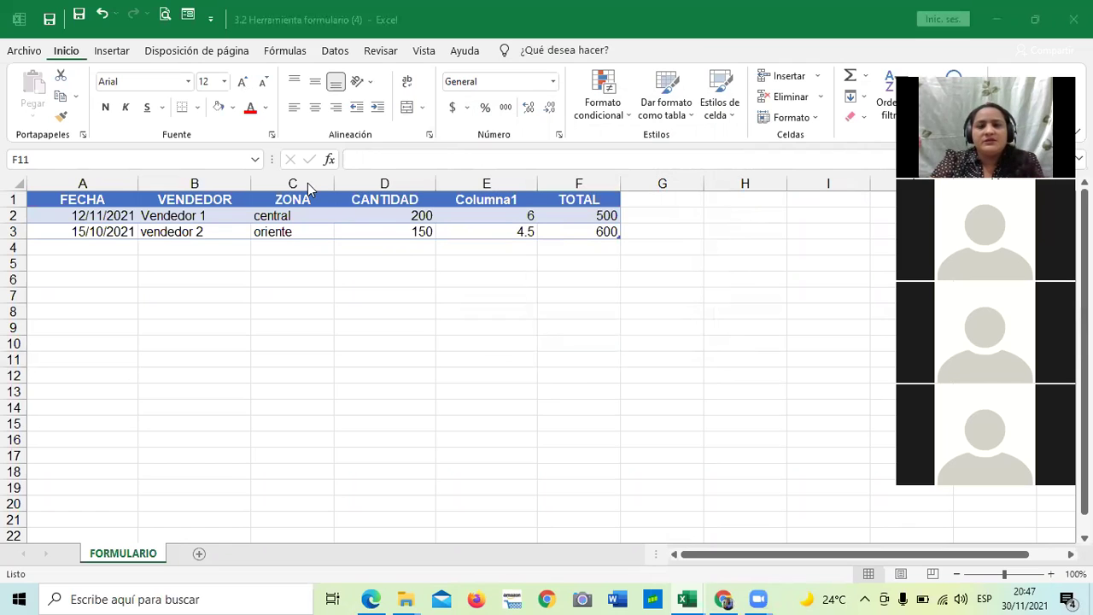
pyautogui.click(604, 365)
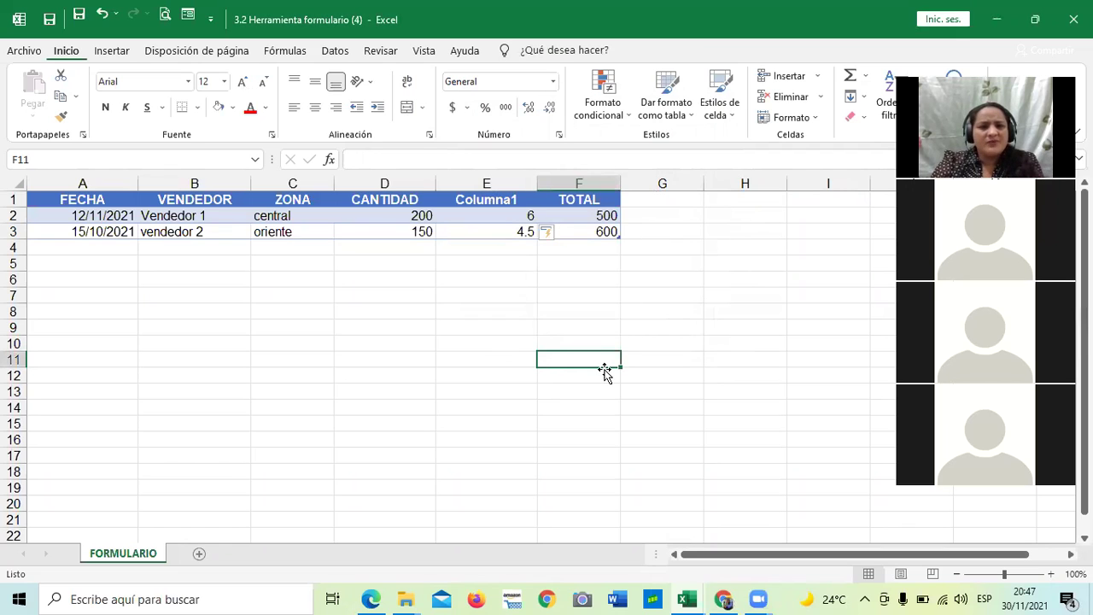
pyautogui.click(373, 308)
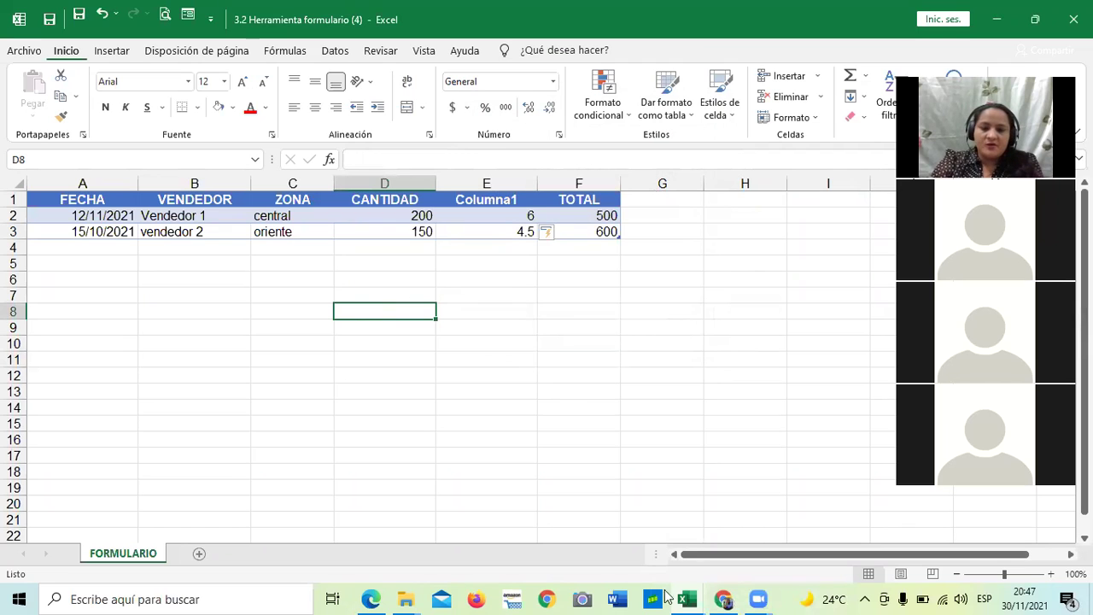
pyautogui.click(581, 287)
pyautogui.click(504, 295)
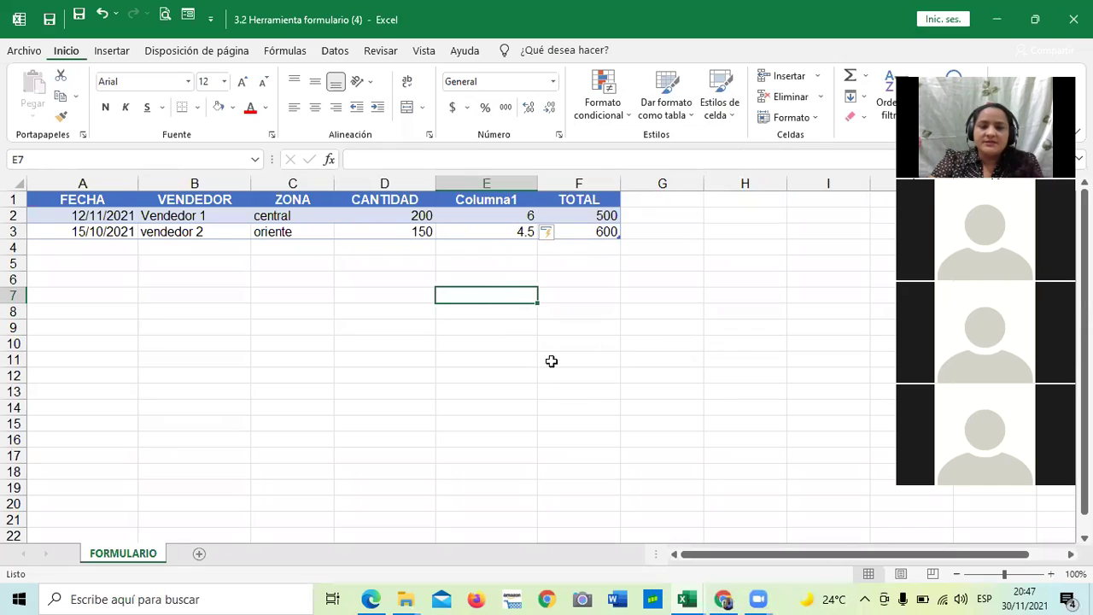
# Switch to the Formulario-aplicado-al-Registro-de-Ventas-Diarias workbook, open its Registrar Venta form to examine the fields, and exit the form
pyautogui.moveTo(693, 596)
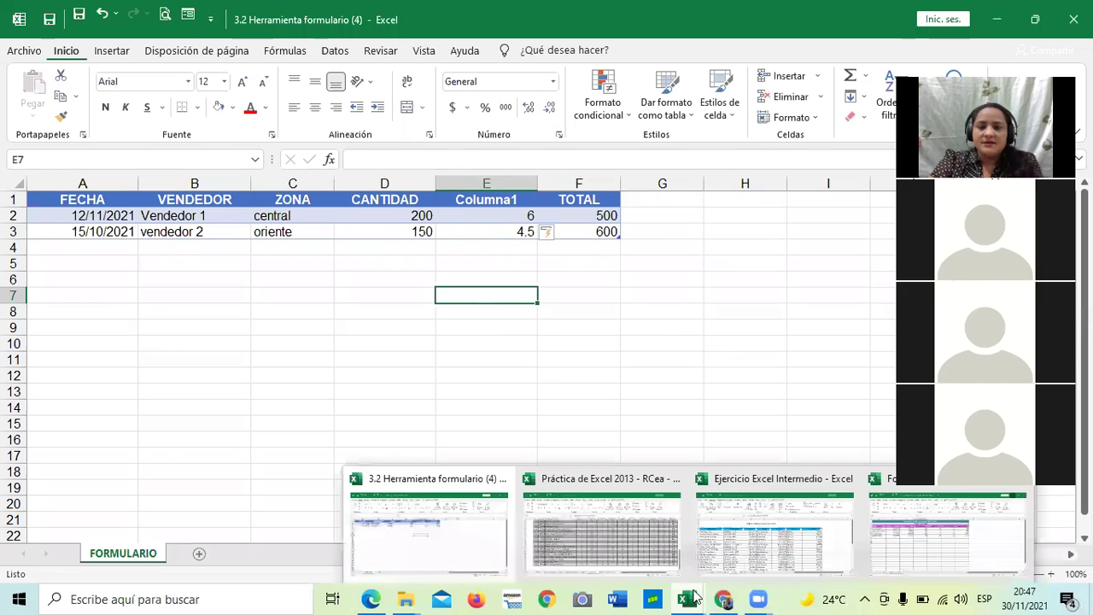
pyautogui.click(990, 552)
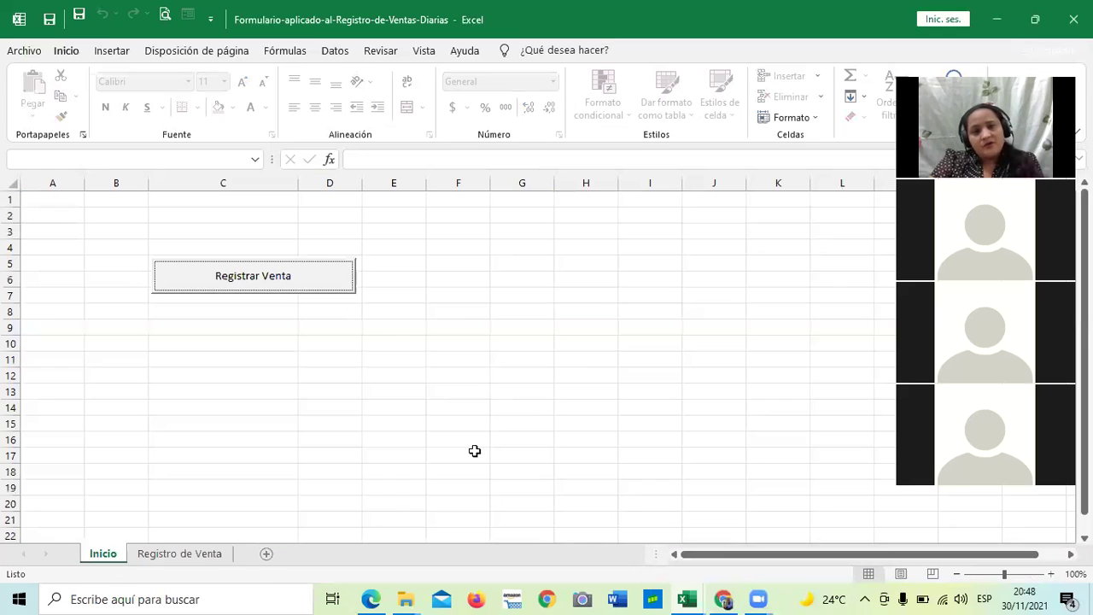
pyautogui.click(596, 260)
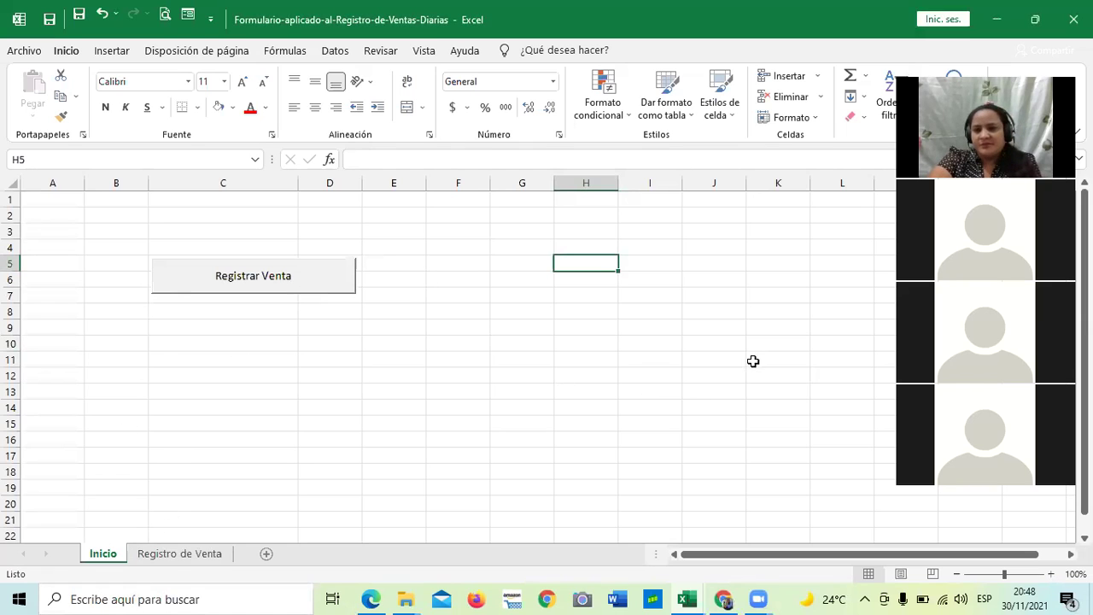
pyautogui.click(637, 341)
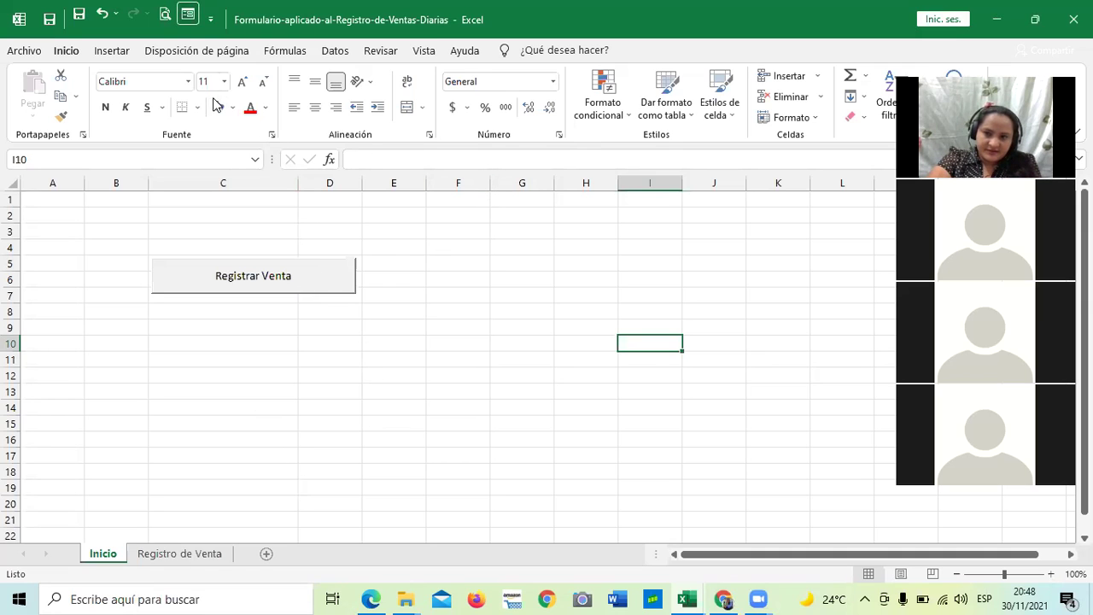
pyautogui.click(304, 279)
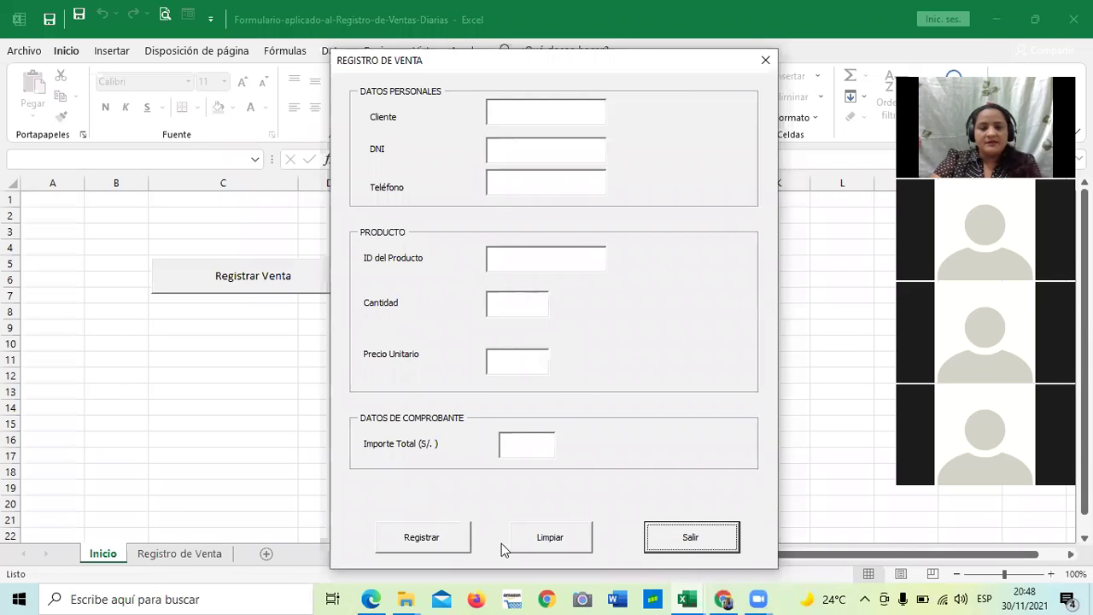
pyautogui.click(705, 538)
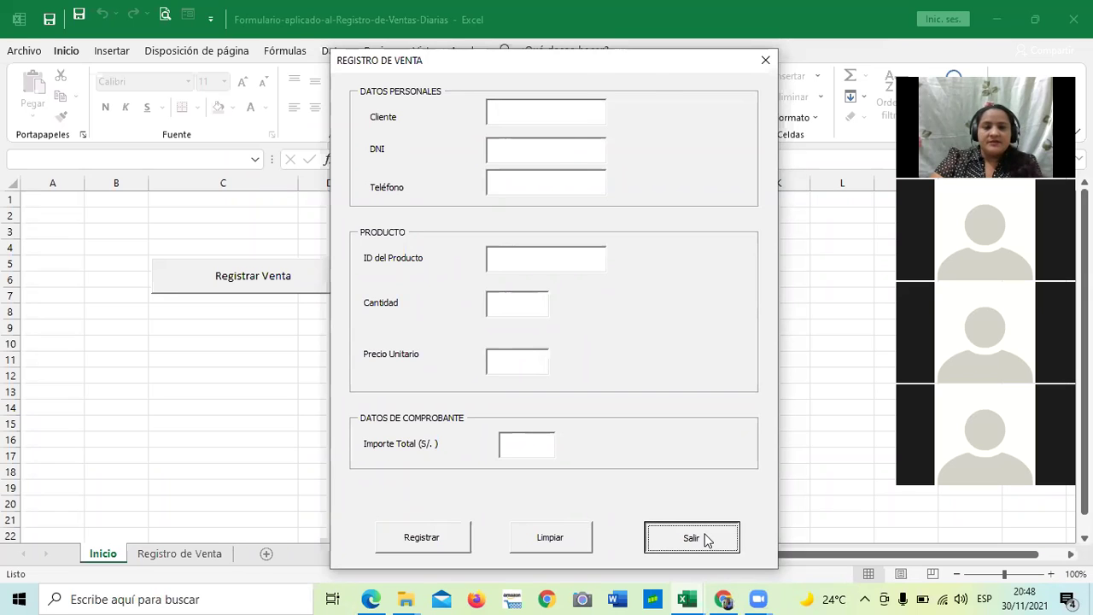
# Examine the sales table on the Registro de Venta sheet, return to the Inicio sheet, and reopen and exit the sales registration form
pyautogui.click(203, 554)
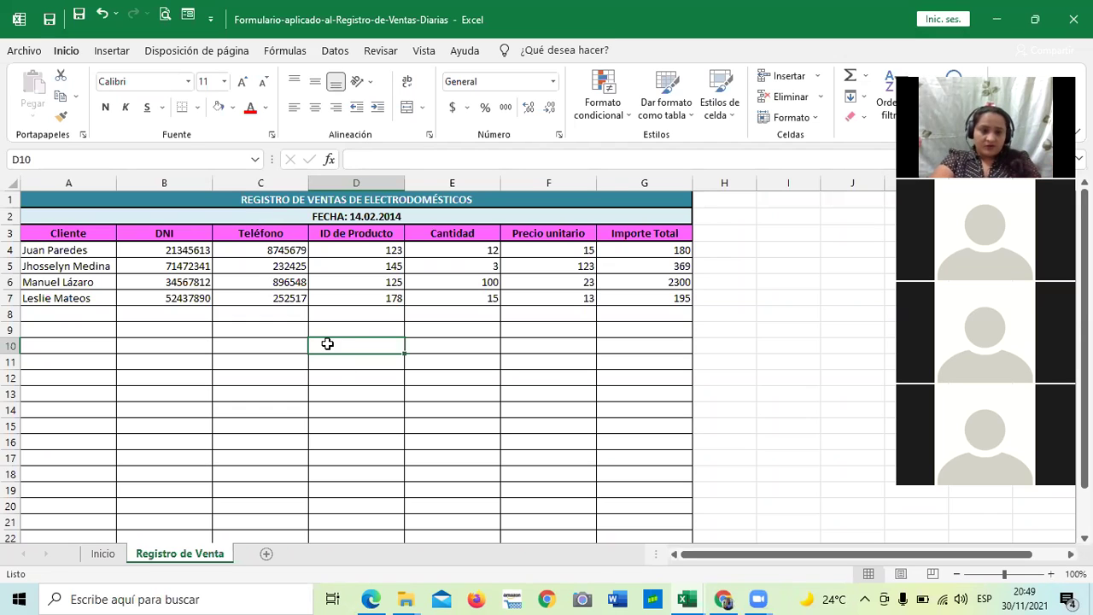
pyautogui.click(101, 555)
pyautogui.click(273, 285)
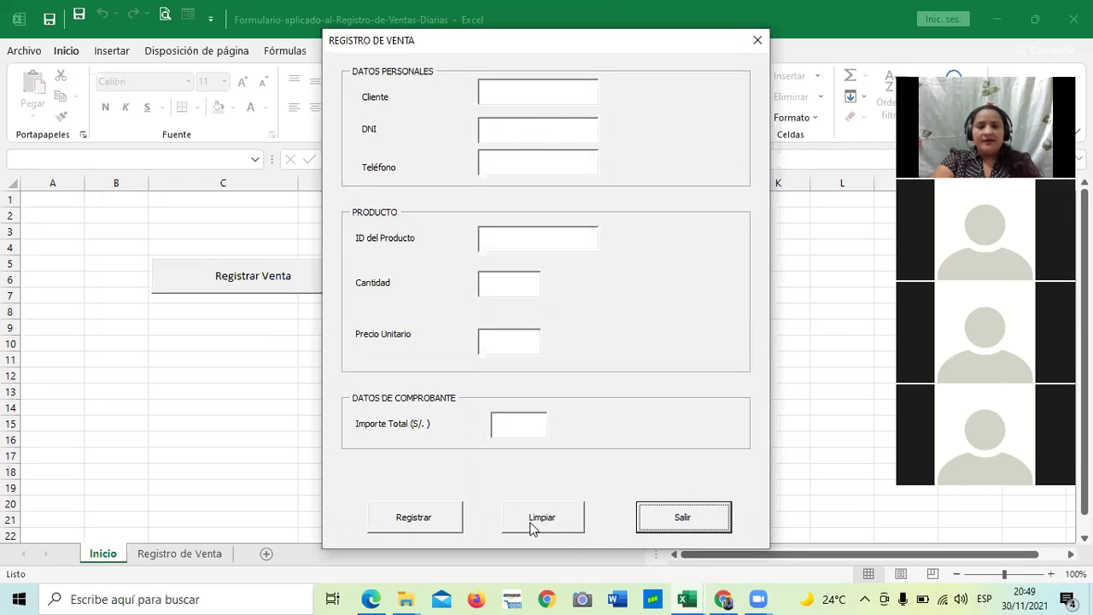
pyautogui.click(693, 516)
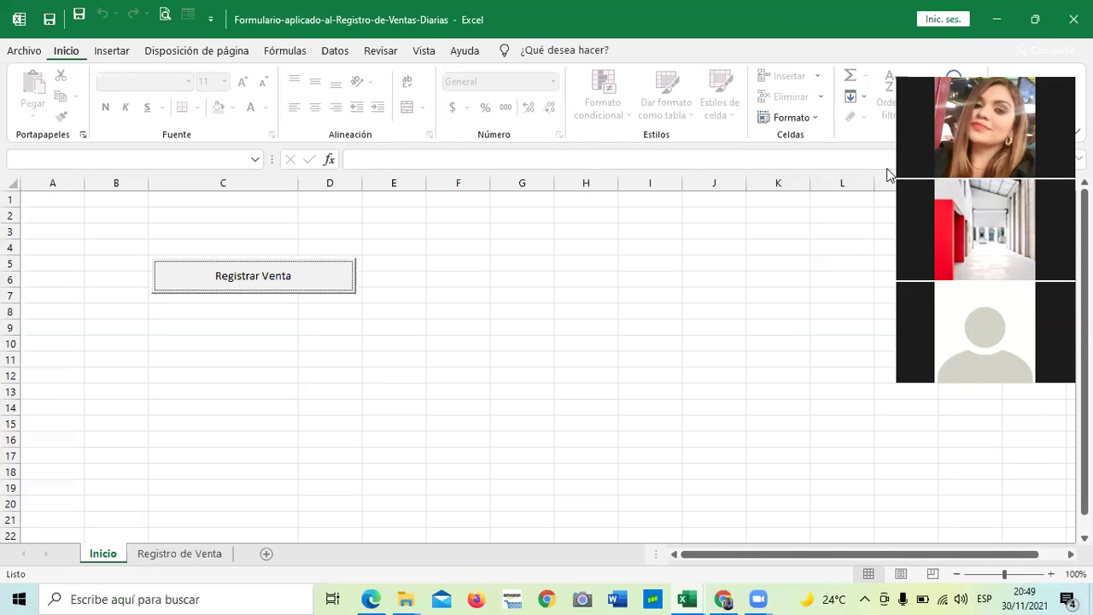
pyautogui.click(772, 280)
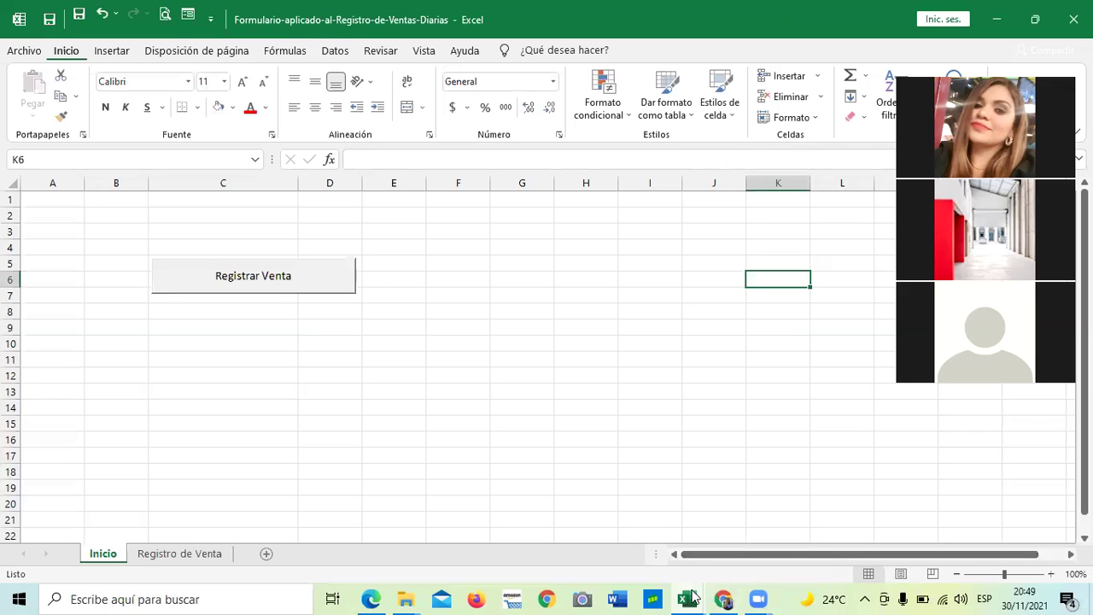
# Switch to the Ejercicio Excel Intermedio workbook and look through the table on its FILTROS sheet
pyautogui.click(688, 598)
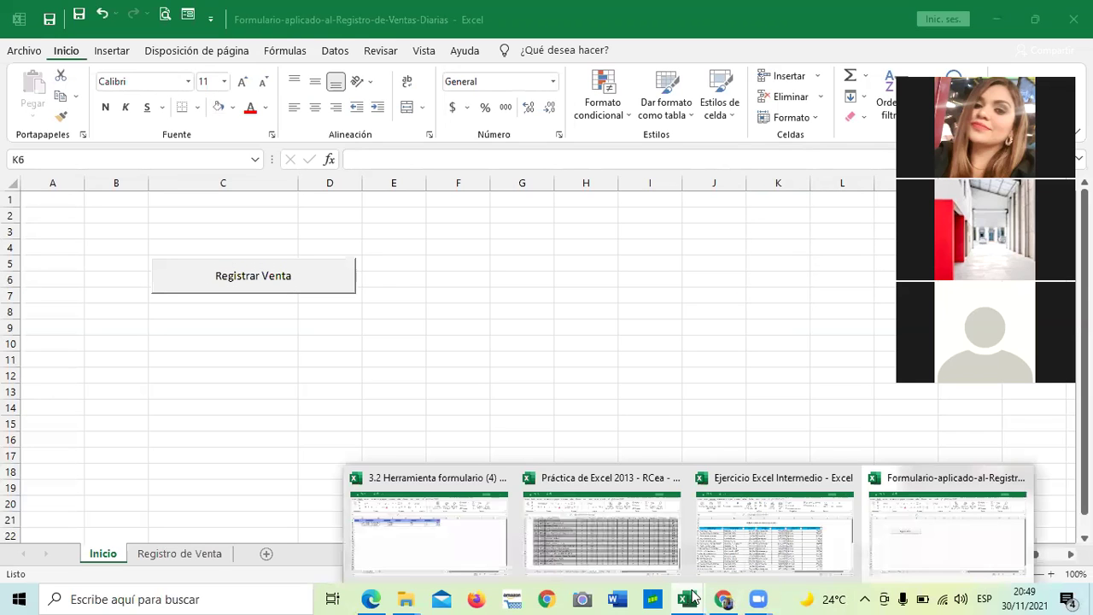
pyautogui.click(742, 533)
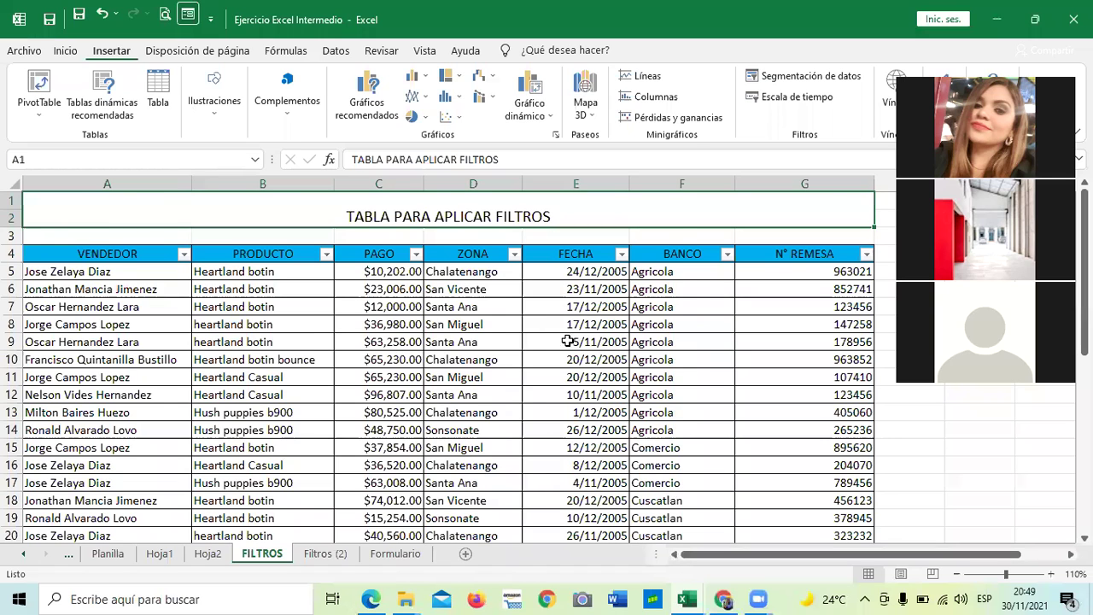
pyautogui.scroll(-8, 567, 340)
pyautogui.scroll(4, 567, 340)
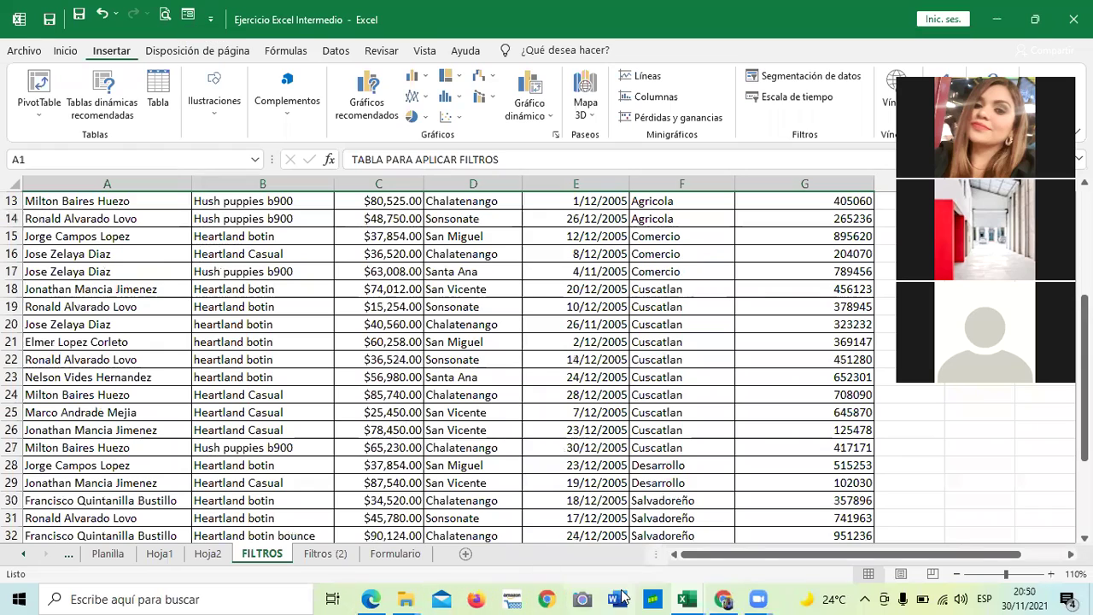
# Switch to the Práctica de Excel 2013 workbook and view the student grades table on the Formularios sheet
pyautogui.click(690, 597)
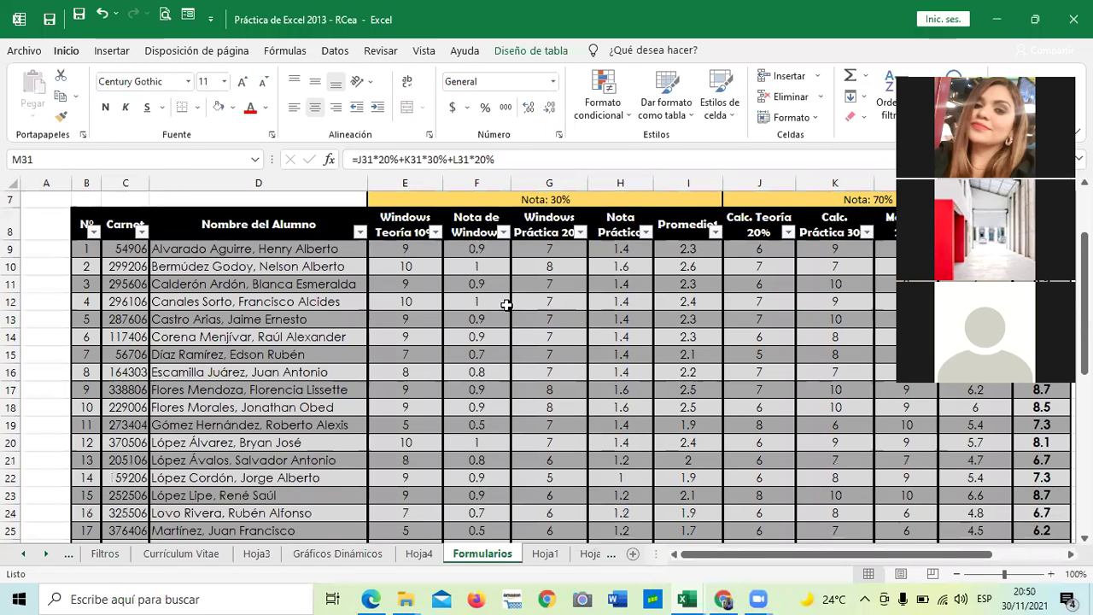
pyautogui.click(505, 232)
pyautogui.press('Escape')
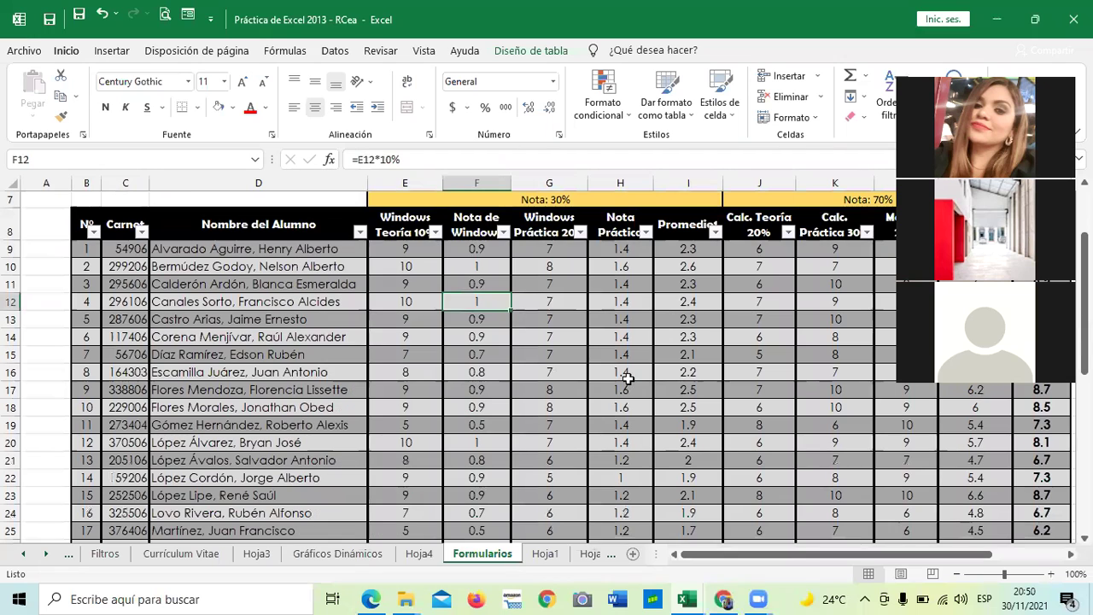
# Return to the Ejercicio Excel Intermedio workbook and examine its FILTROS, Formulario and Filtros (2) sheets
pyautogui.click(690, 597)
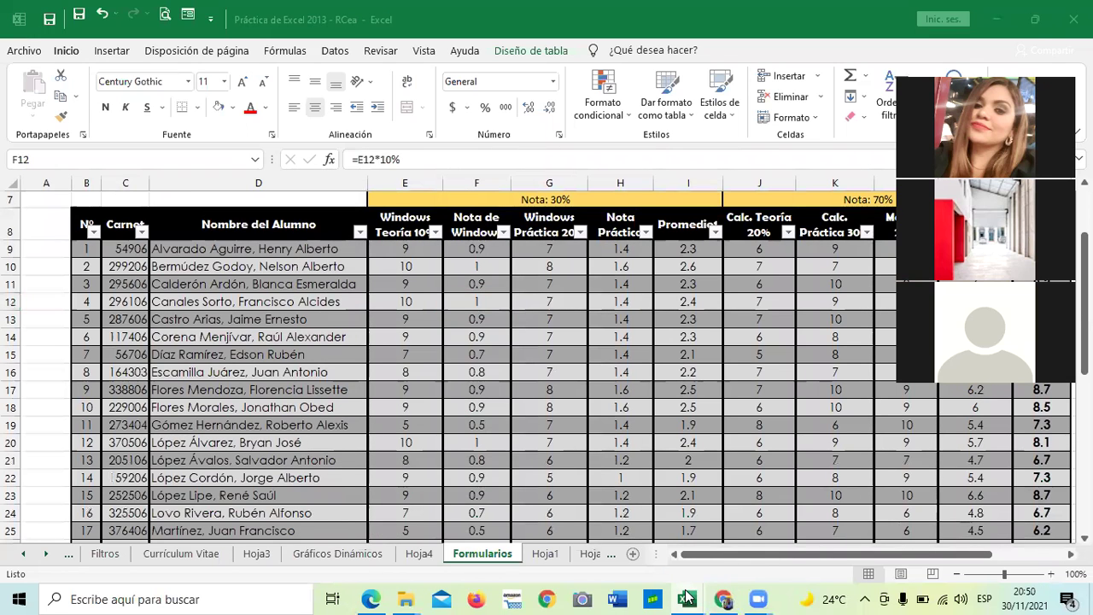
pyautogui.click(750, 535)
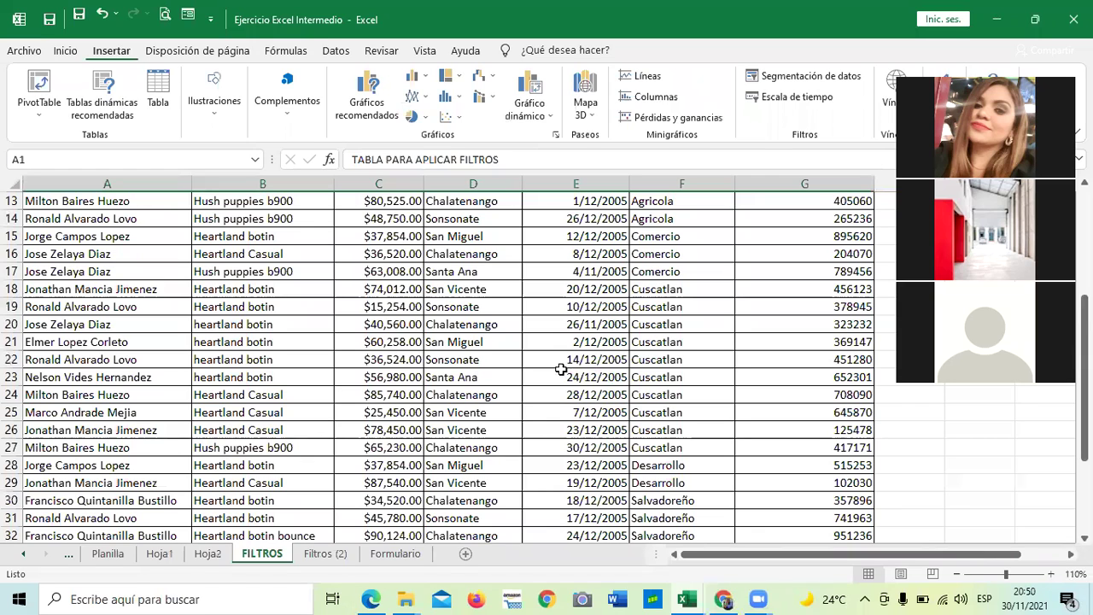
pyautogui.scroll(4, 561, 369)
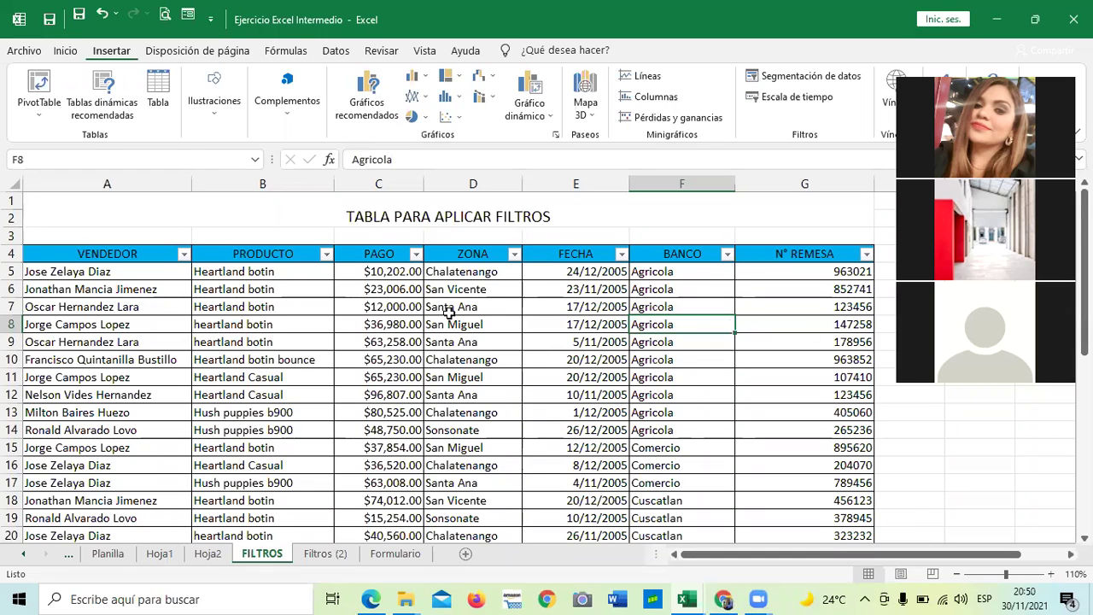
pyautogui.click(361, 112)
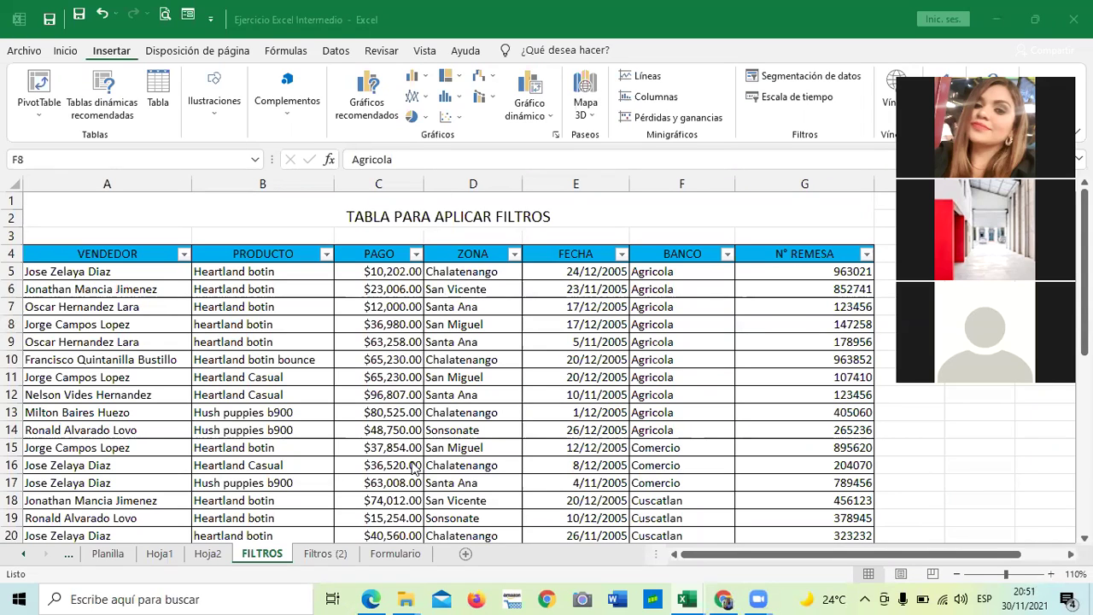
pyautogui.click(405, 563)
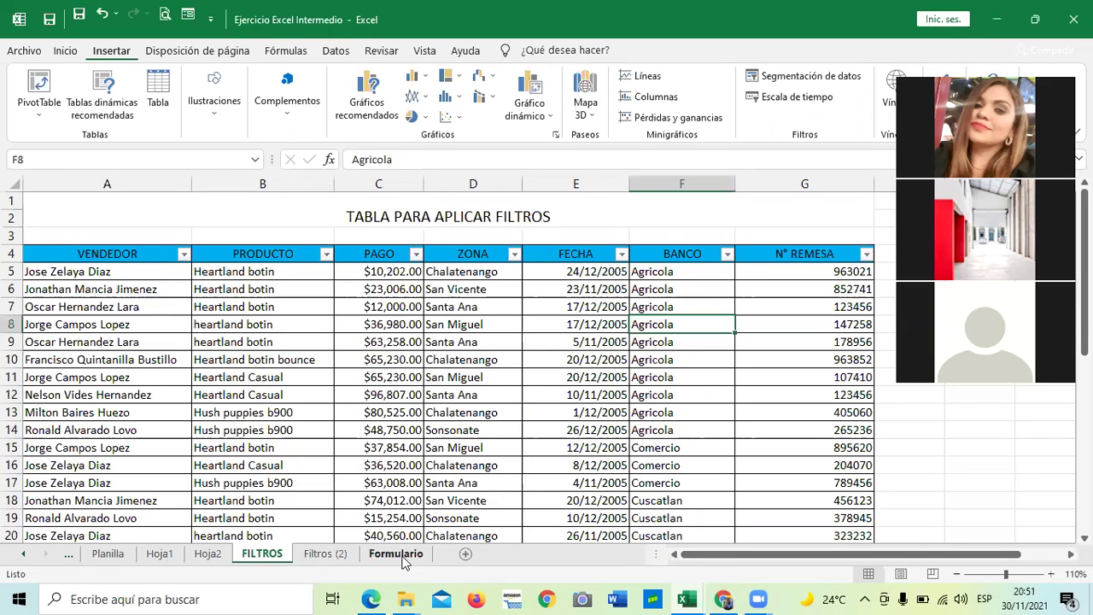
pyautogui.click(397, 554)
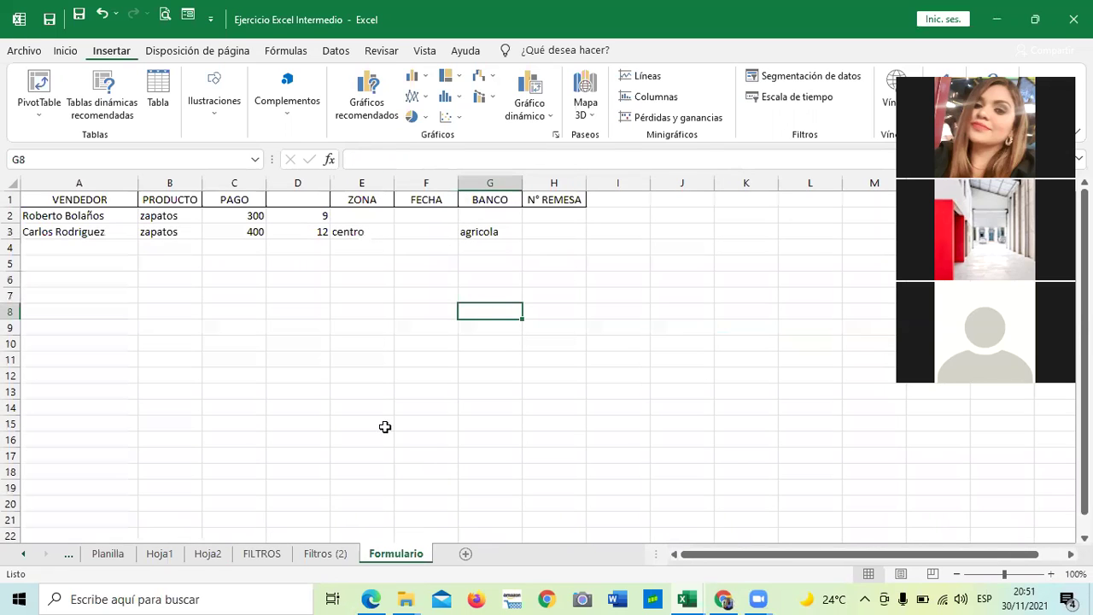
pyautogui.click(320, 557)
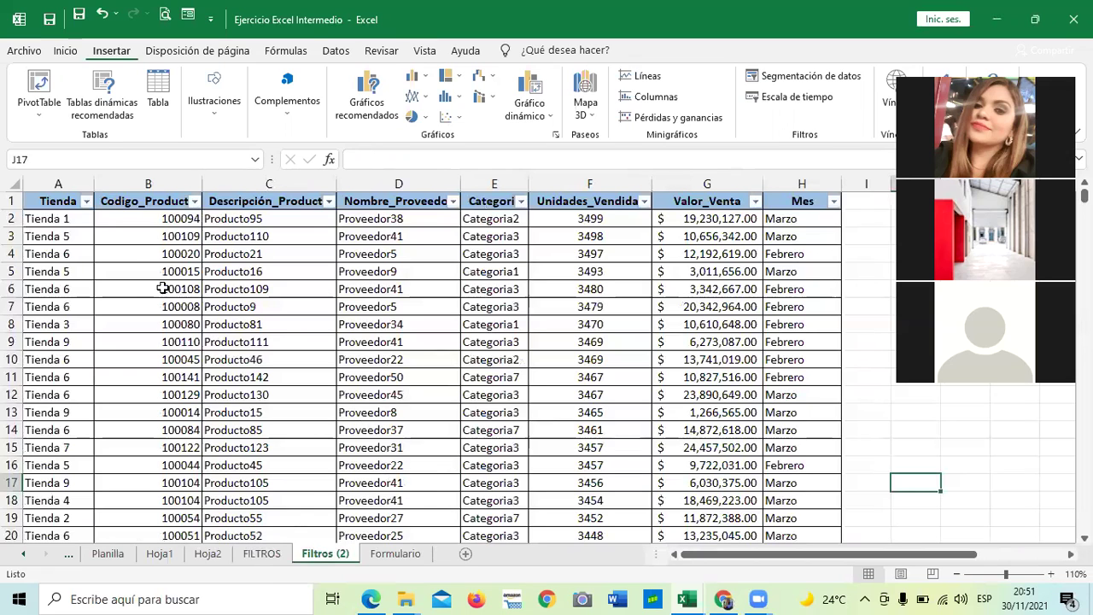
pyautogui.hotkey('ctrl', 'pageup')
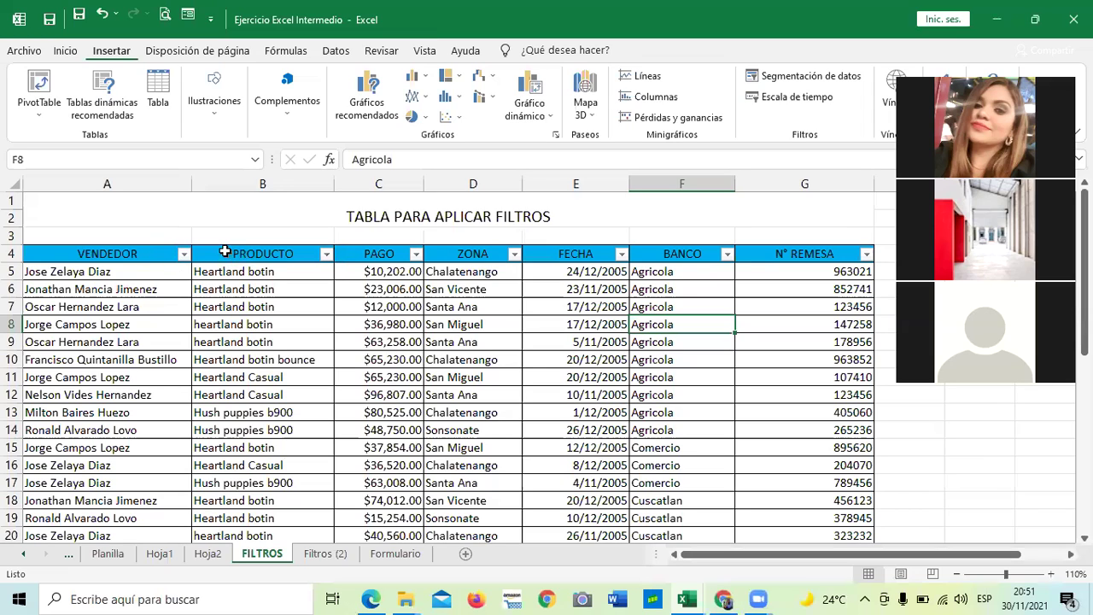
# Open the data form for the list on the Formulario sheet, accepting its first row as the column labels
pyautogui.click(412, 556)
pyautogui.moveTo(361, 353); pyautogui.dragTo(365, 374)
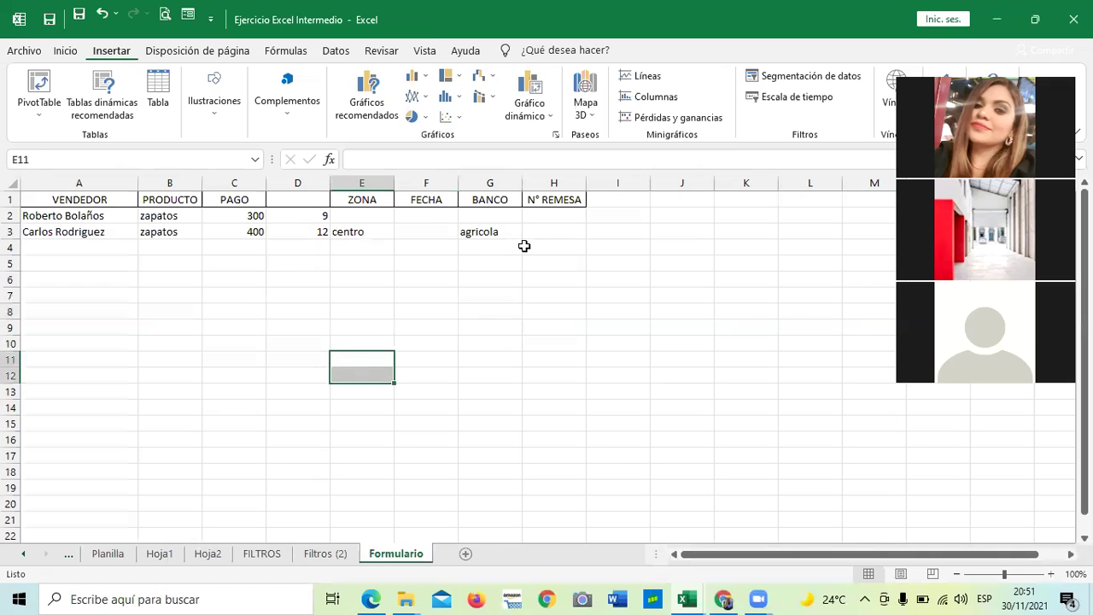
pyautogui.click(526, 220)
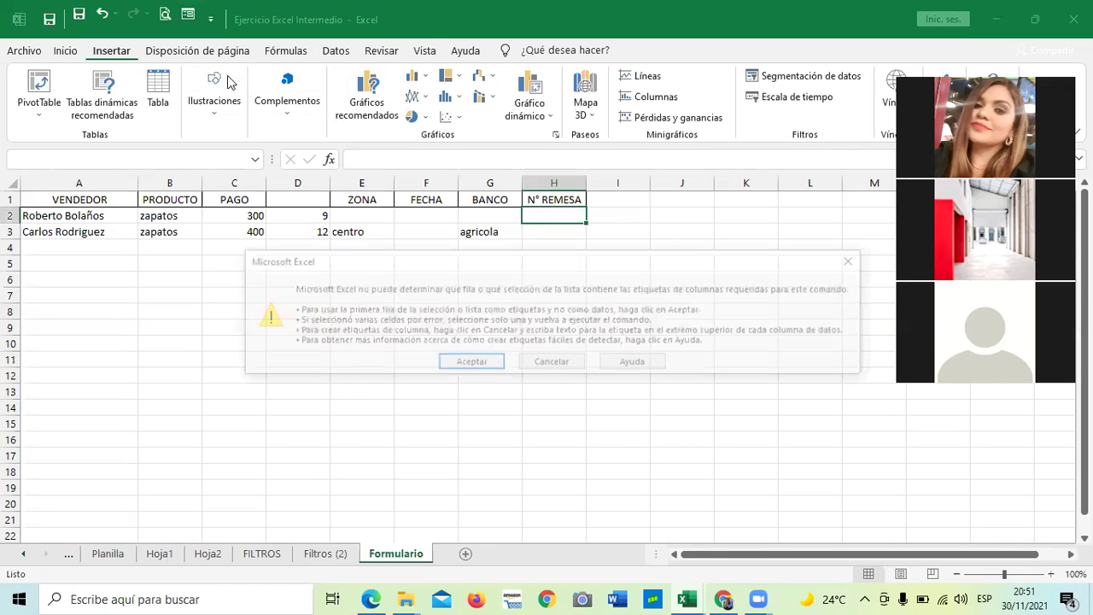
pyautogui.click(487, 363)
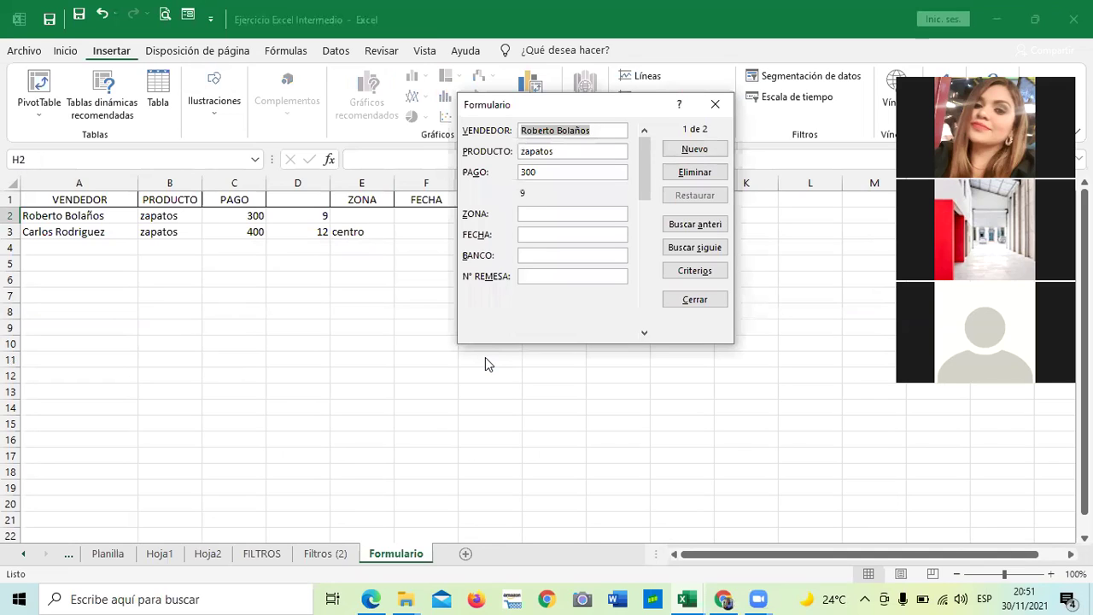
# Browse the data form back and forth between the existing seller records and the blank new record
pyautogui.press('Return')
pyautogui.press('Return')
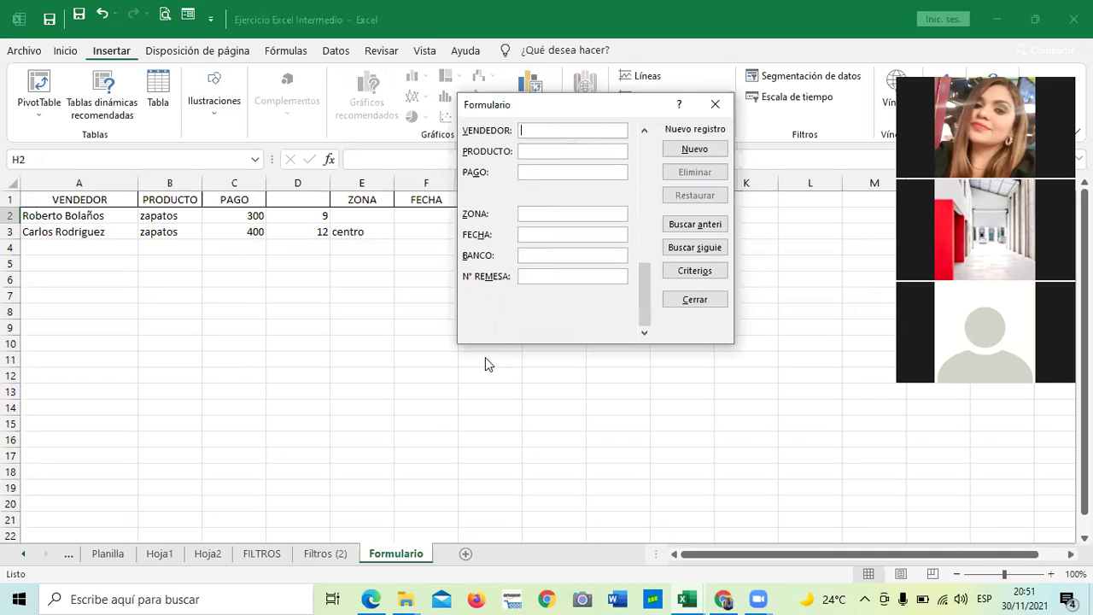
pyautogui.press('Up')
pyautogui.press('Up')
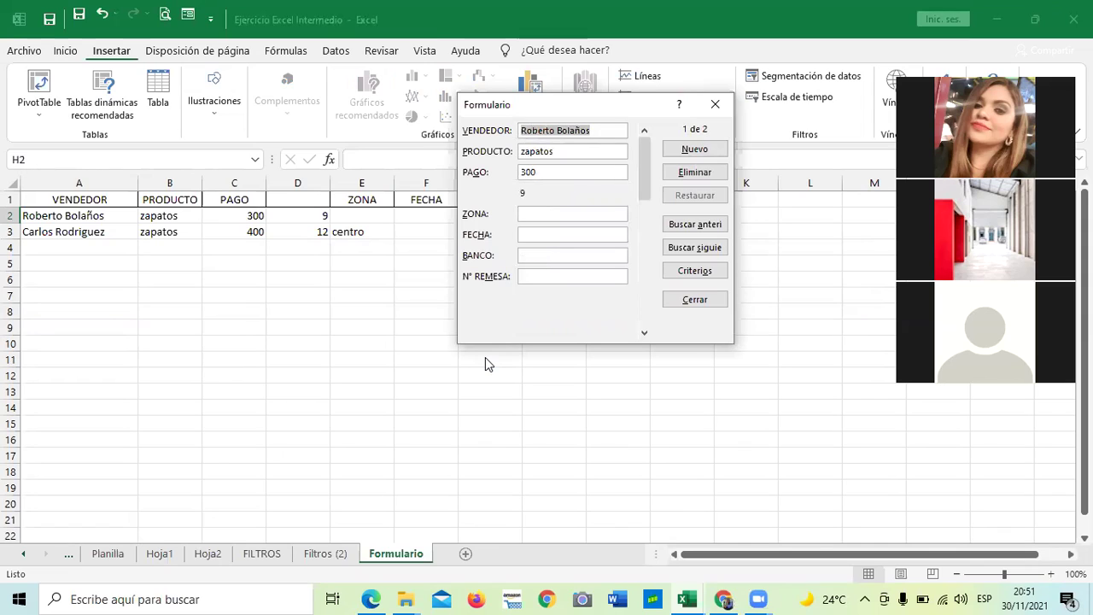
pyautogui.press('Down')
pyautogui.press('Down')
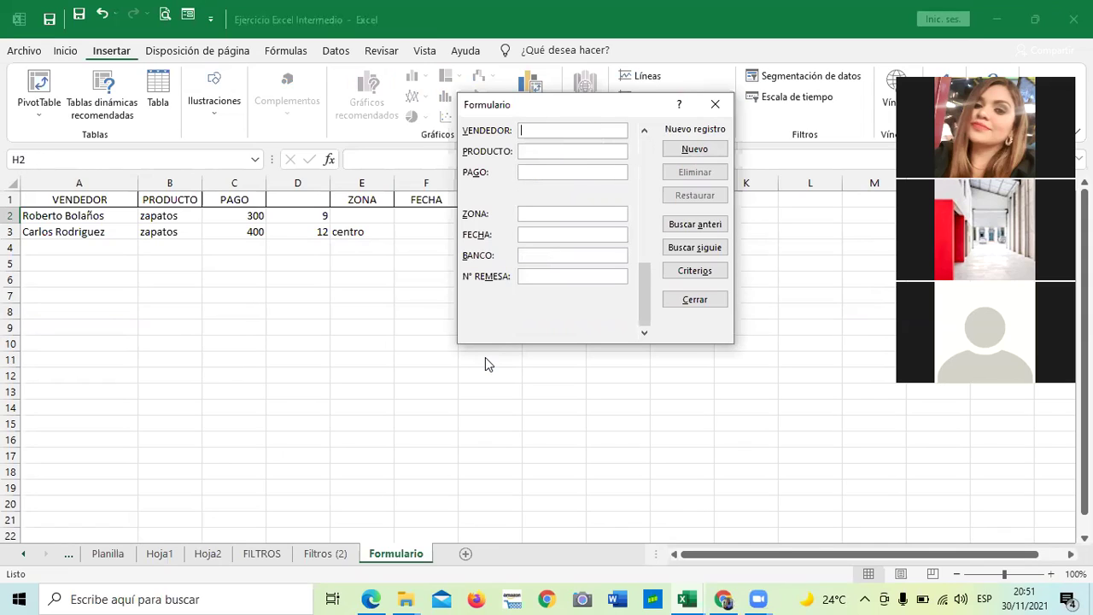
pyautogui.press('Up')
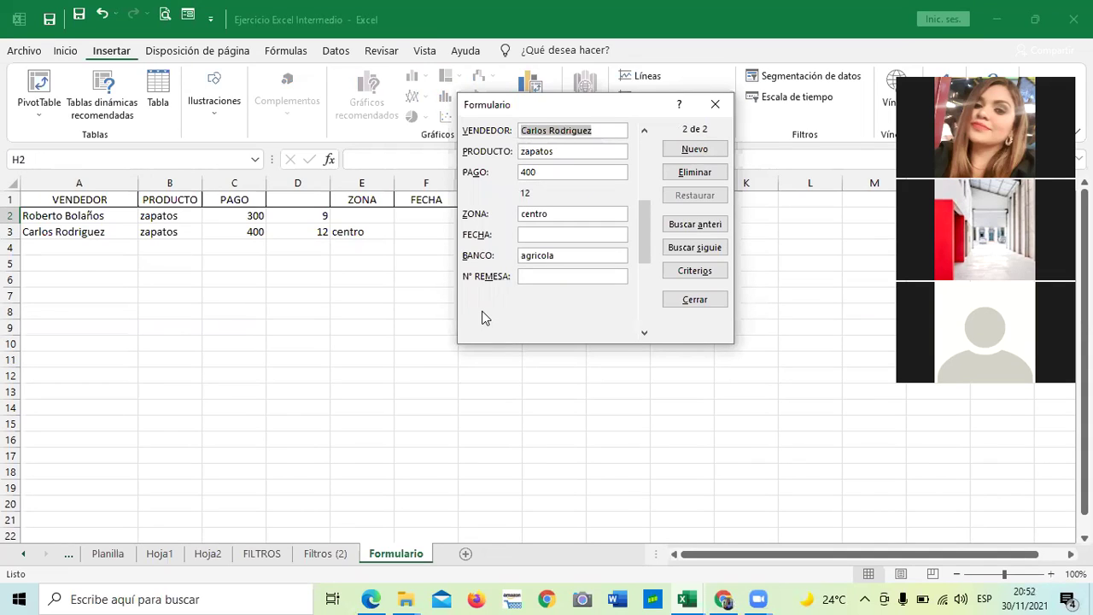
pyautogui.press('Up')
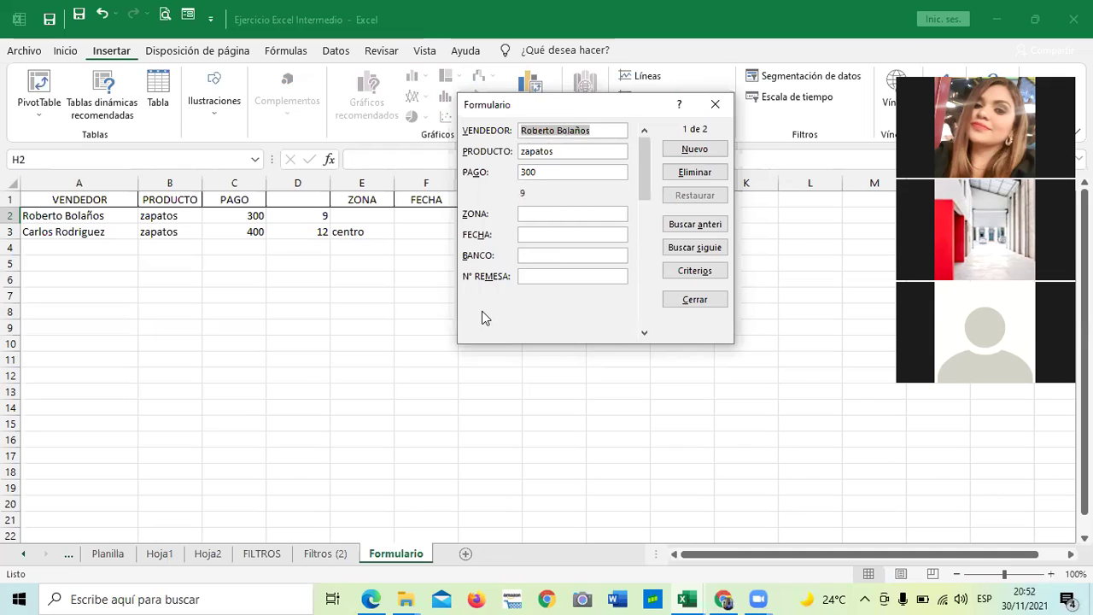
# Delete the first record, the zapatos sale with a PAGO of 300, and close the data form
pyautogui.click(706, 173)
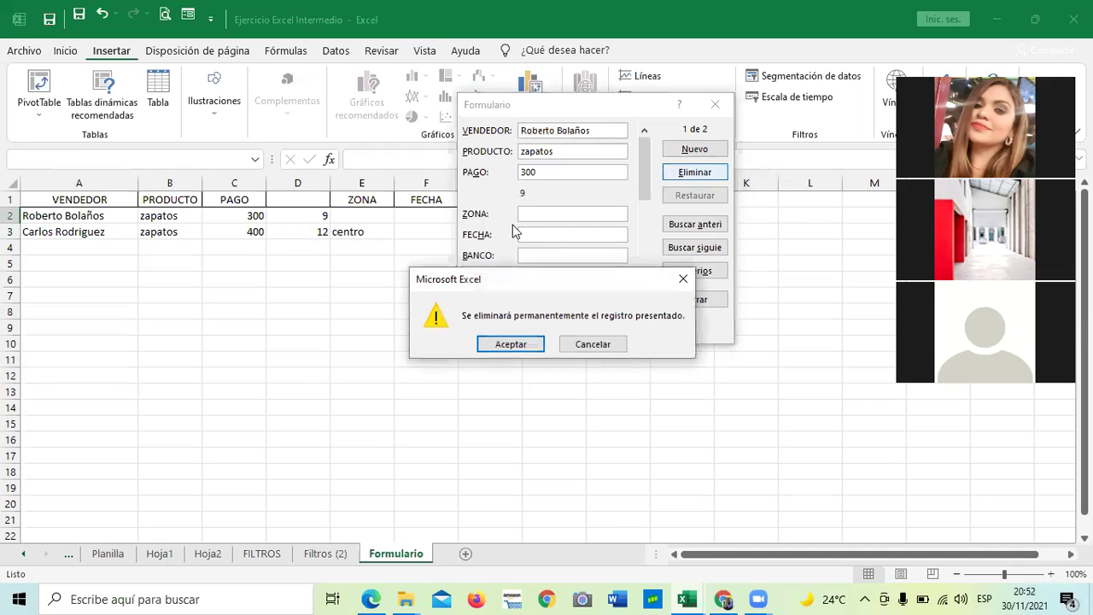
pyautogui.click(515, 344)
pyautogui.click(704, 298)
pyautogui.click(451, 310)
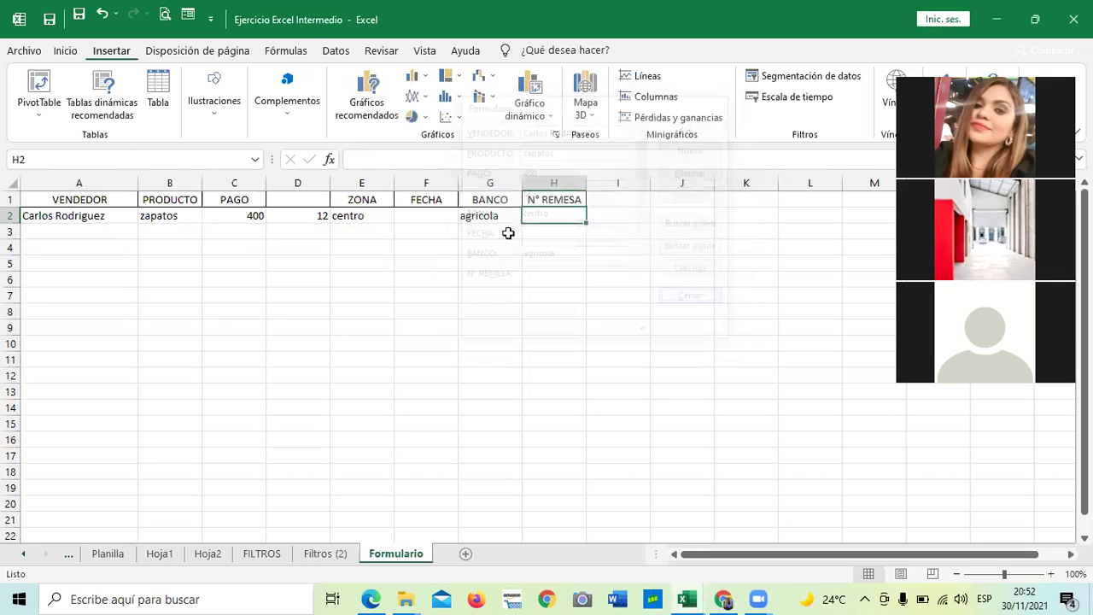
# Reopen the data form with the first row as column labels and set the zapatos record's PAGO to 200
pyautogui.click(479, 218)
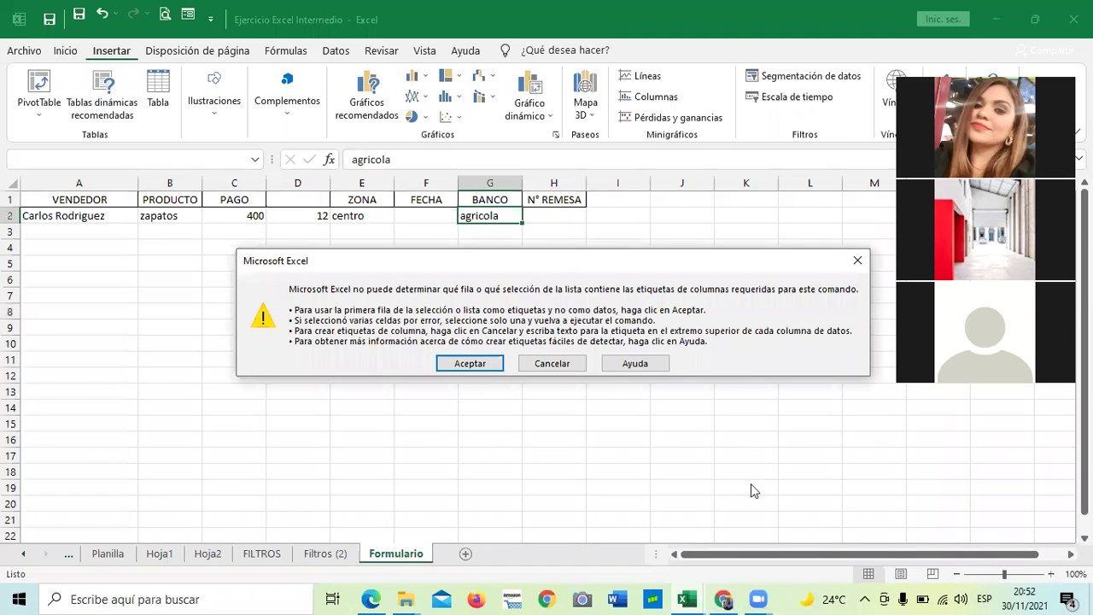
pyautogui.click(458, 365)
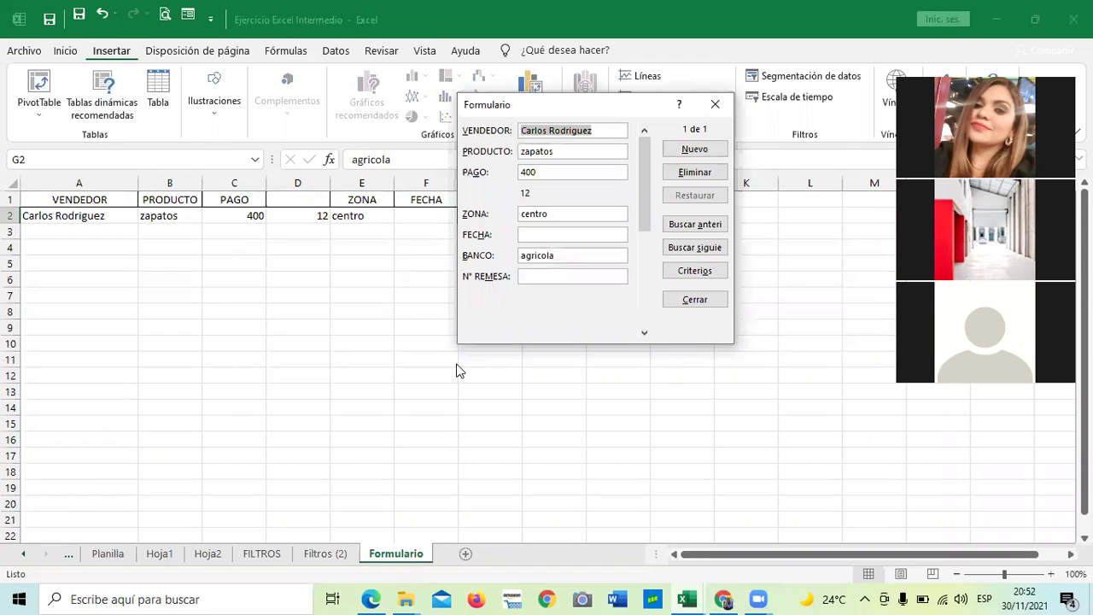
pyautogui.press('Tab')
pyautogui.press('Tab')
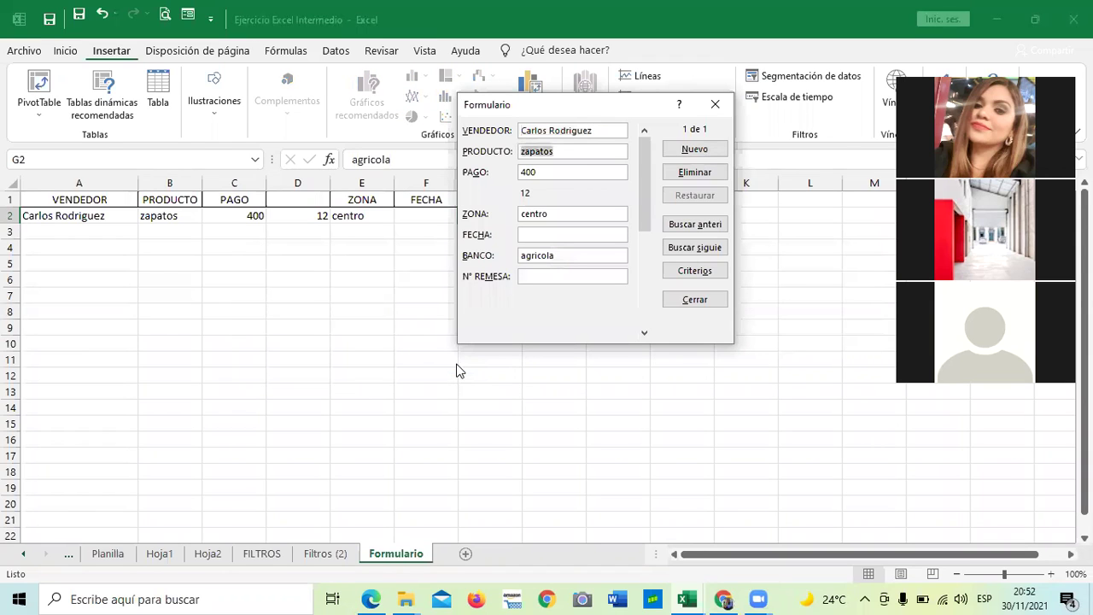
pyautogui.press('BackSpace')
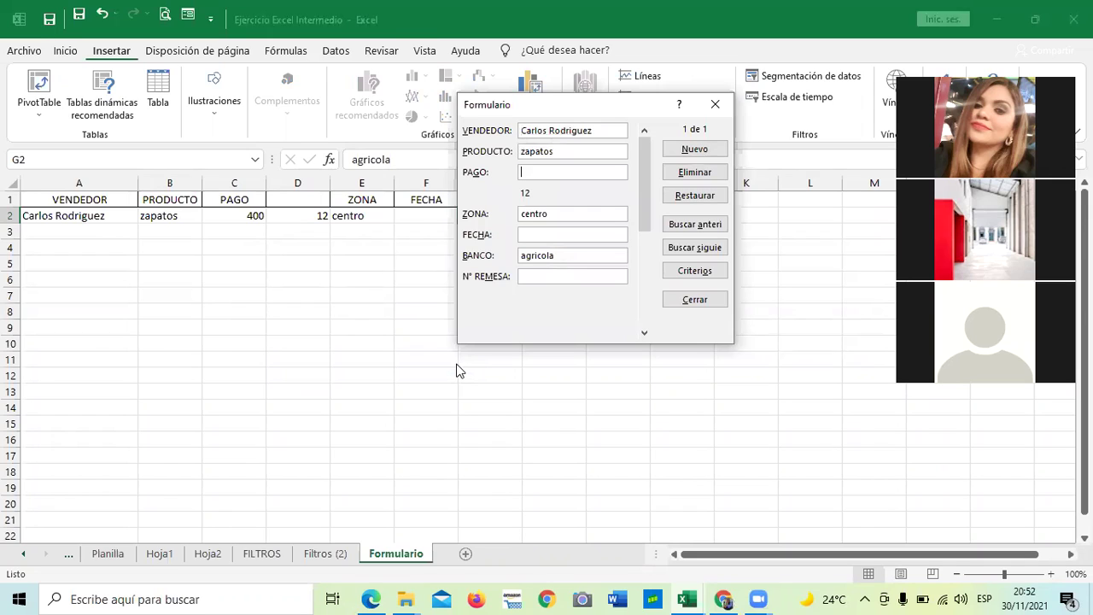
pyautogui.write('200')
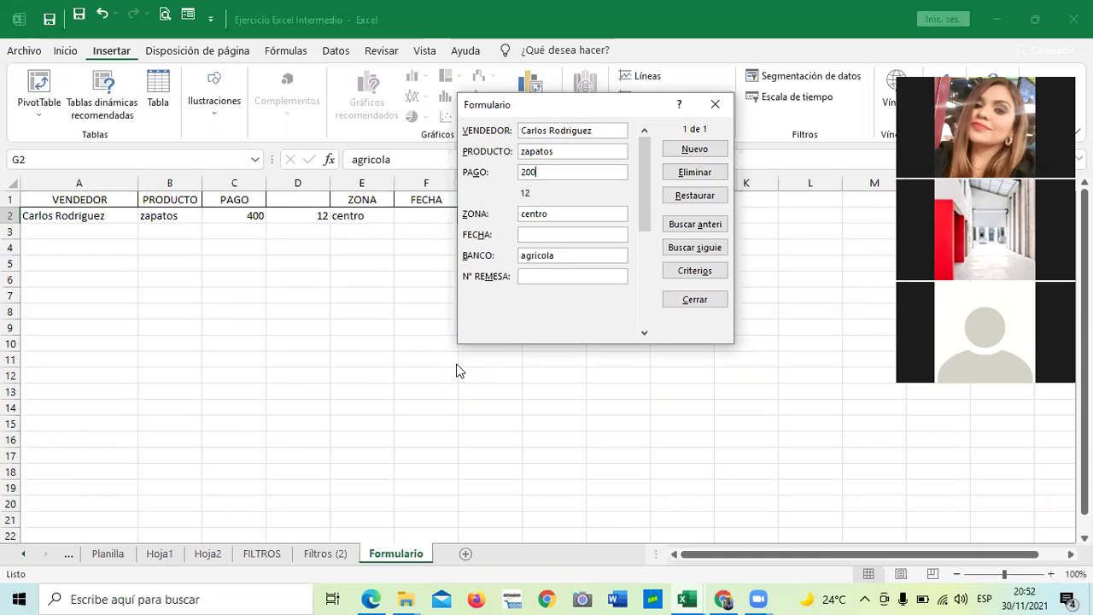
pyautogui.press('Return')
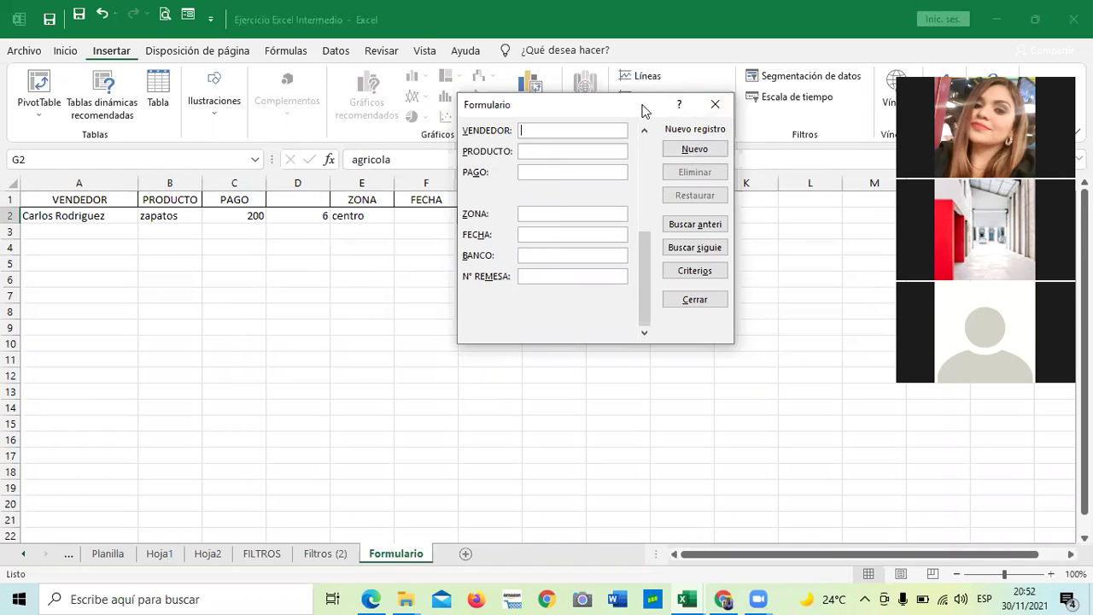
pyautogui.moveTo(642, 109); pyautogui.dragTo(679, 193)
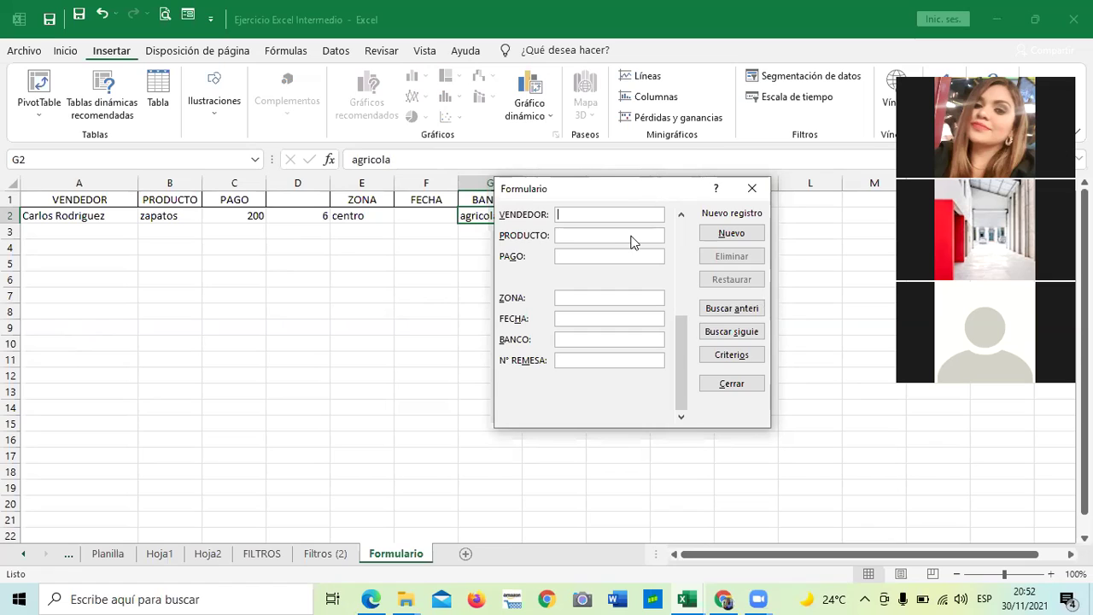
pyautogui.moveTo(645, 194); pyautogui.dragTo(631, 242)
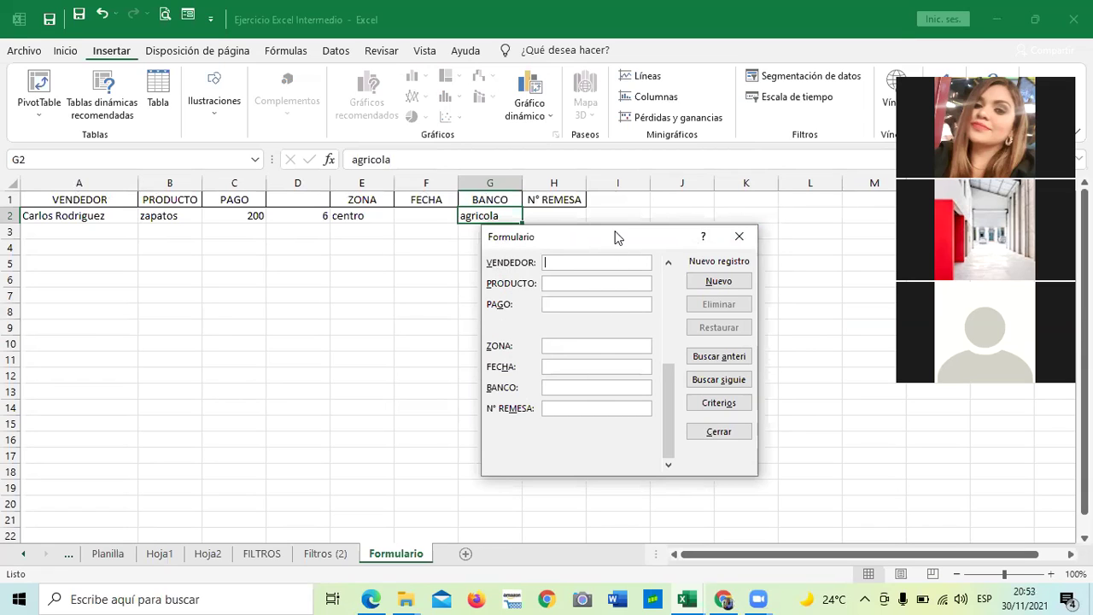
pyautogui.moveTo(618, 238); pyautogui.dragTo(632, 193)
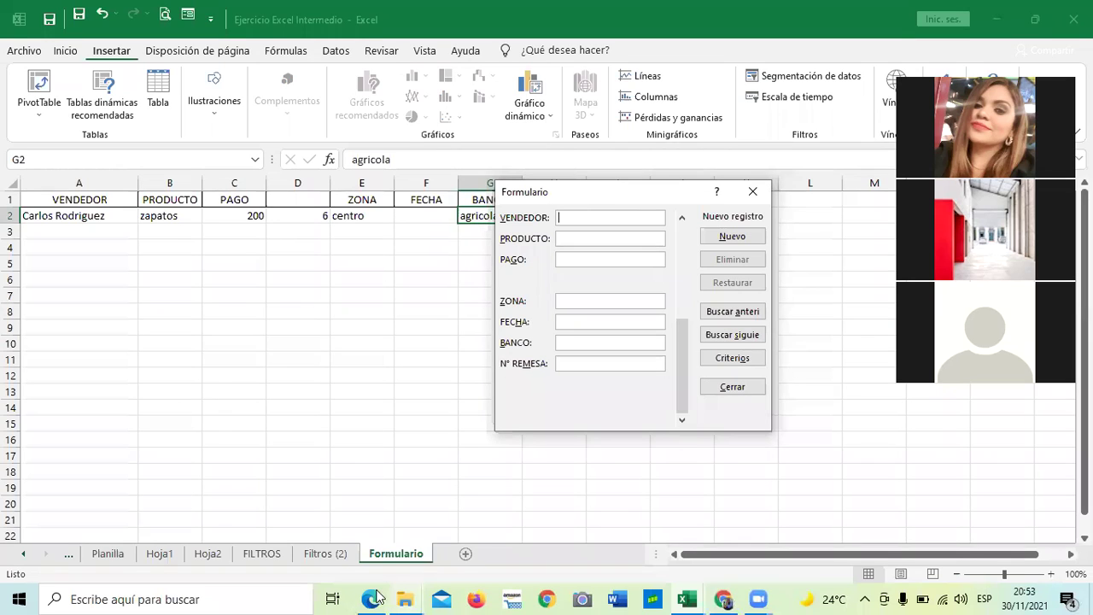
# Switch to the Microsoft support page in Edge and examine its sections on adding, using and searching with a data form
pyautogui.moveTo(376, 597)
pyautogui.click(358, 545)
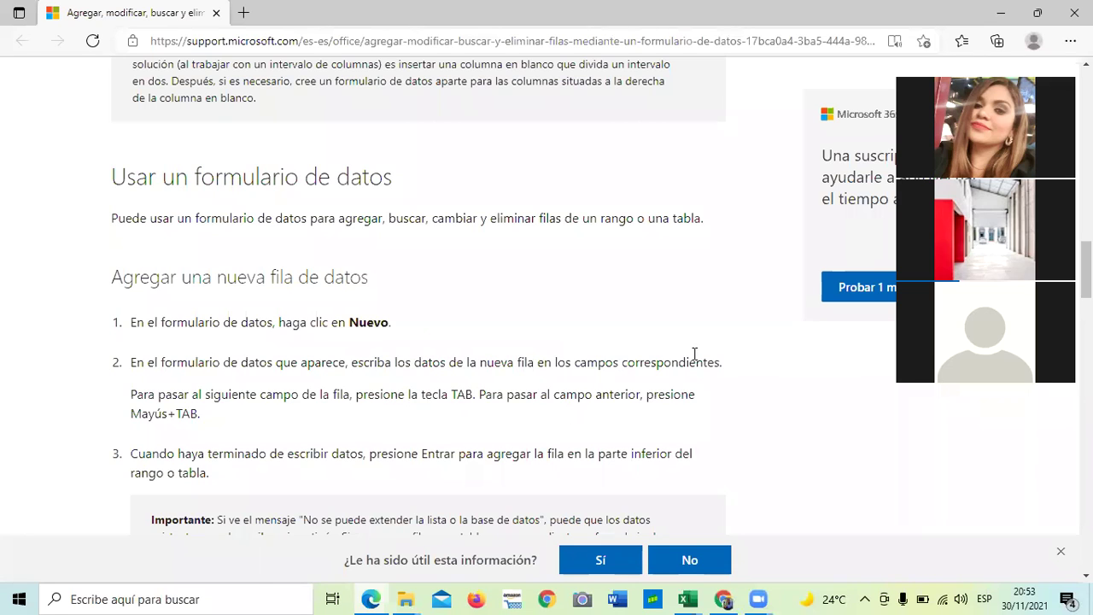
pyautogui.scroll(-1, 597, 346)
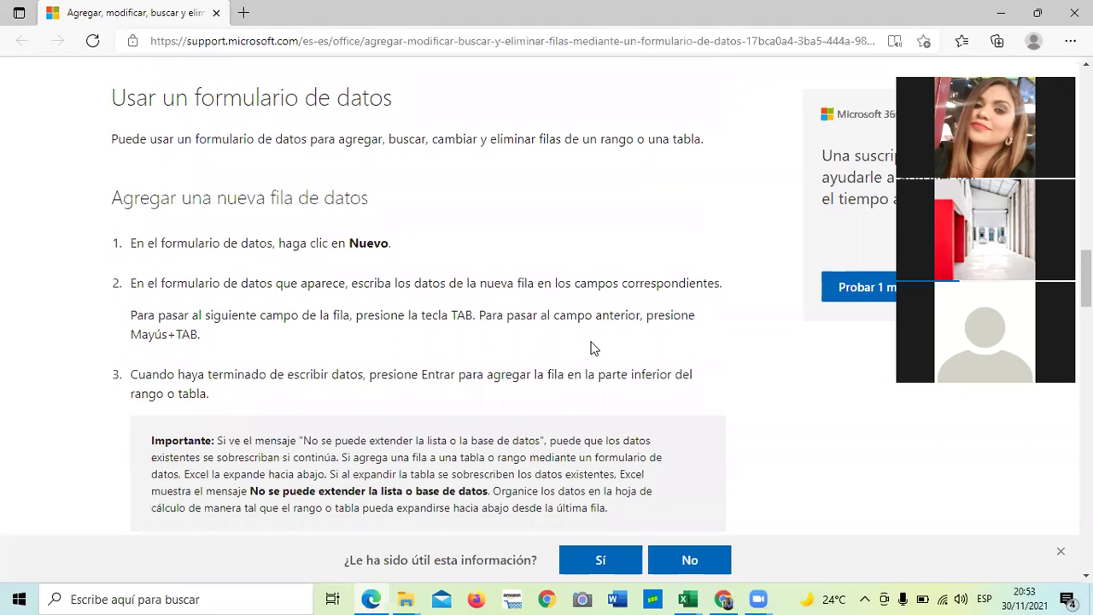
pyautogui.scroll(-3, 595, 348)
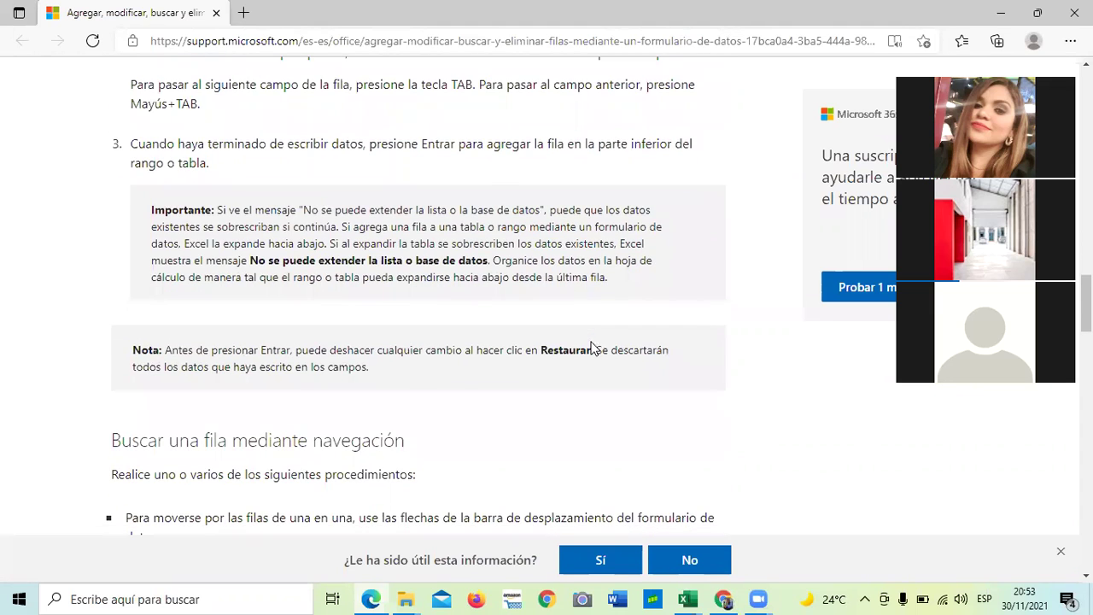
pyautogui.scroll(-4, 595, 348)
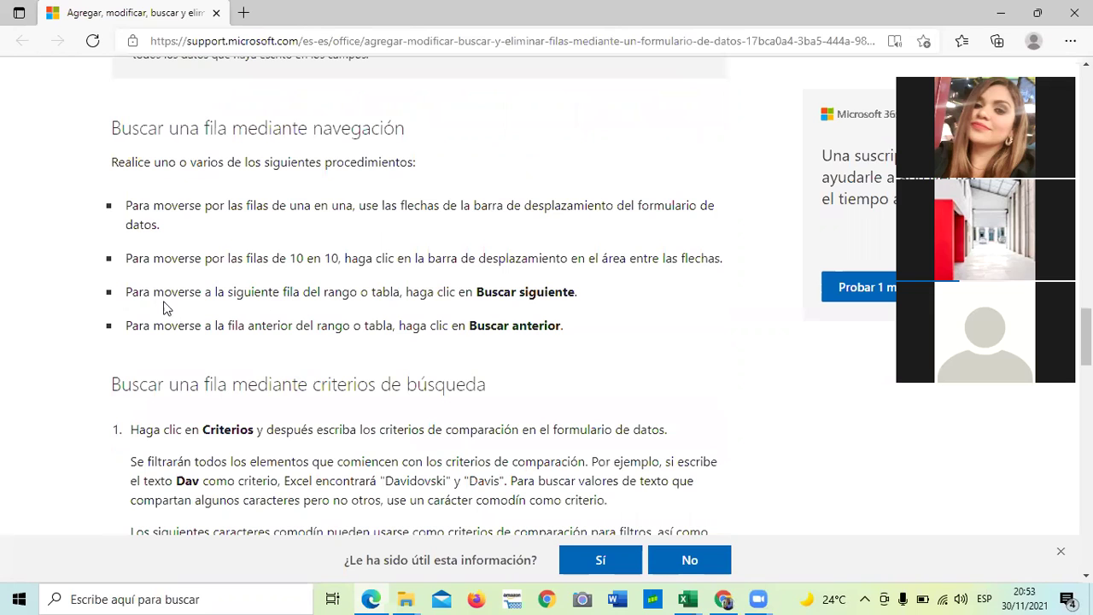
pyautogui.scroll(-1, 478, 323)
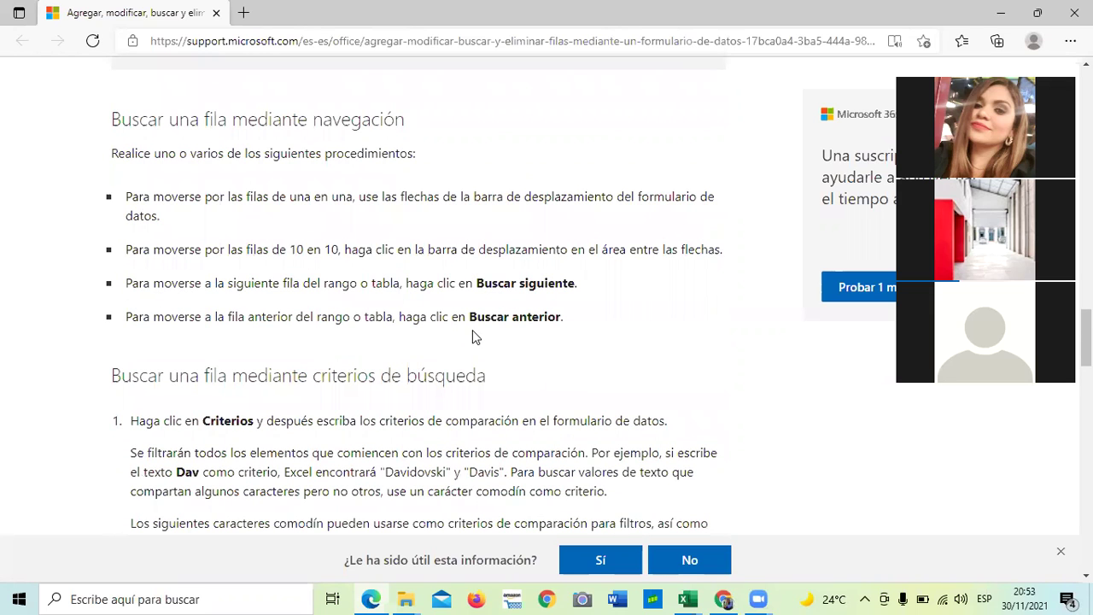
pyautogui.scroll(-2, 472, 337)
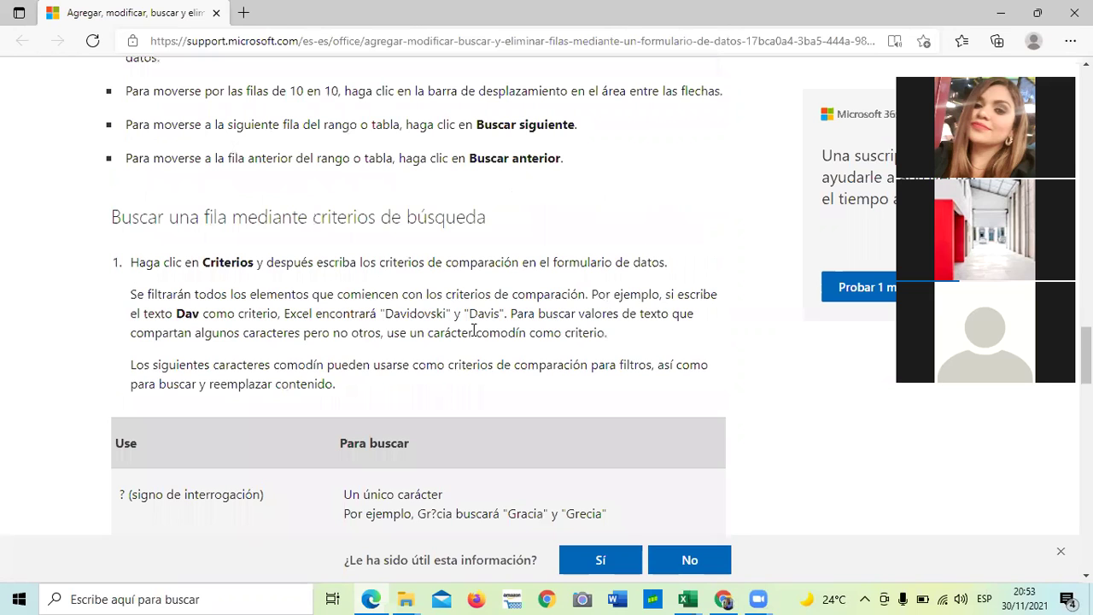
pyautogui.scroll(10, 473, 331)
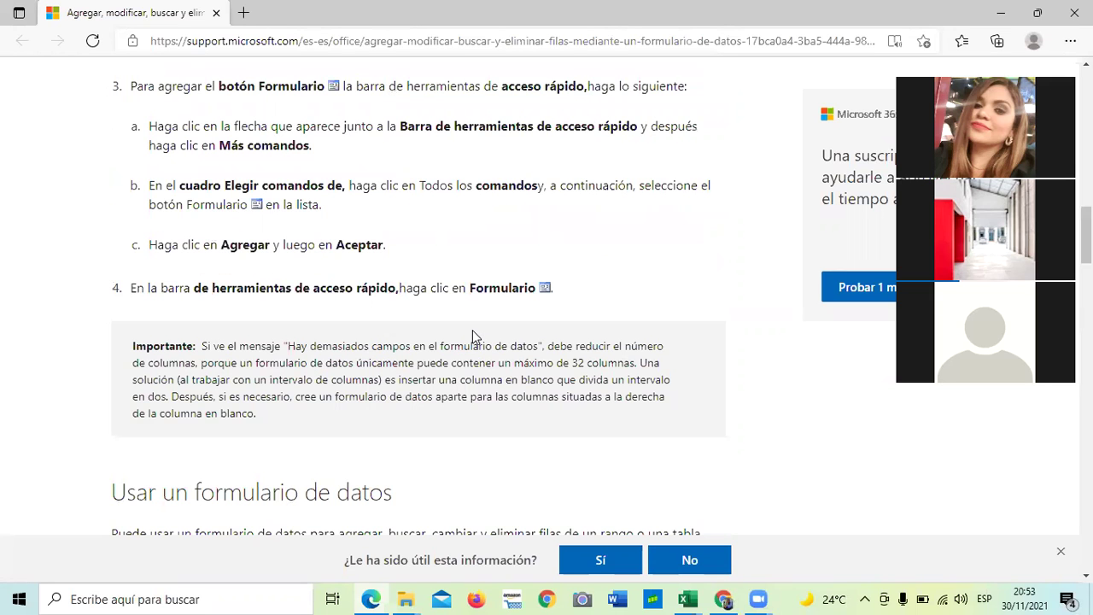
pyautogui.scroll(2, 472, 333)
pyautogui.scroll(2, 473, 331)
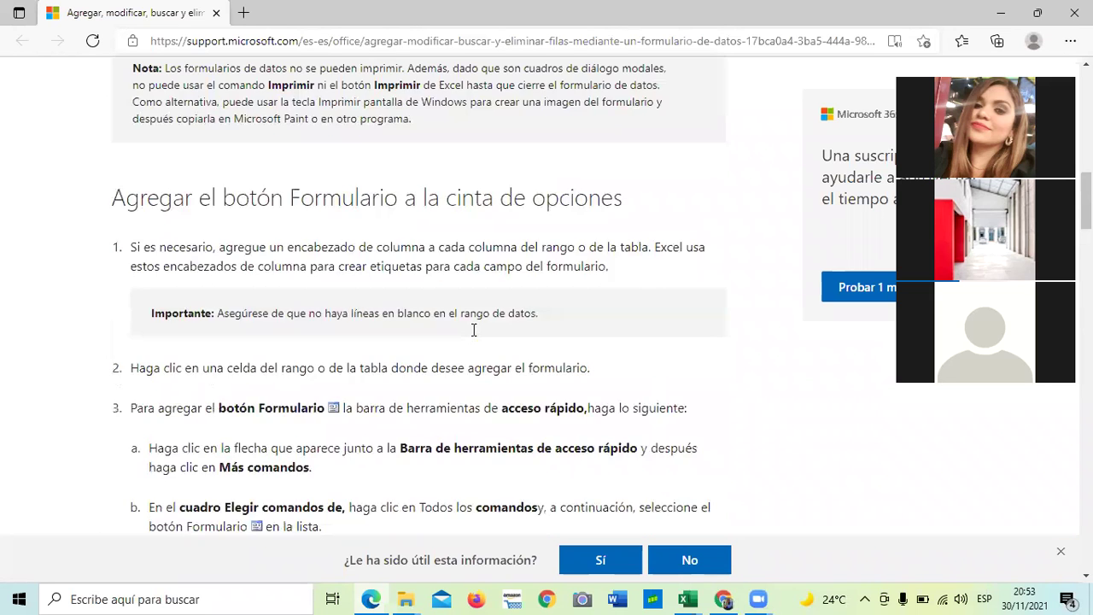
pyautogui.scroll(3, 473, 330)
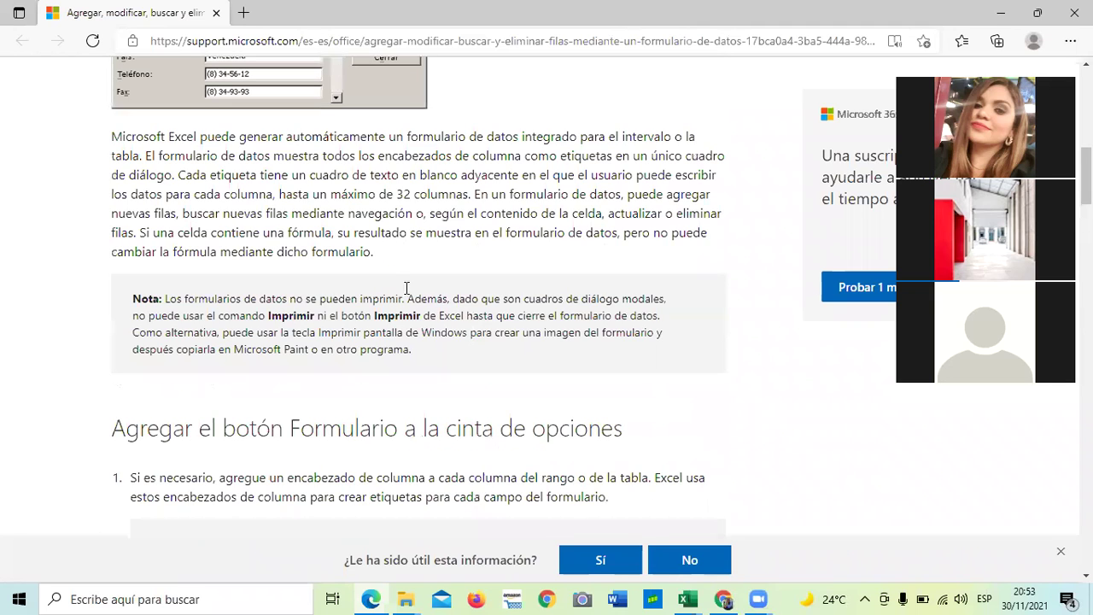
pyautogui.scroll(2, 295, 374)
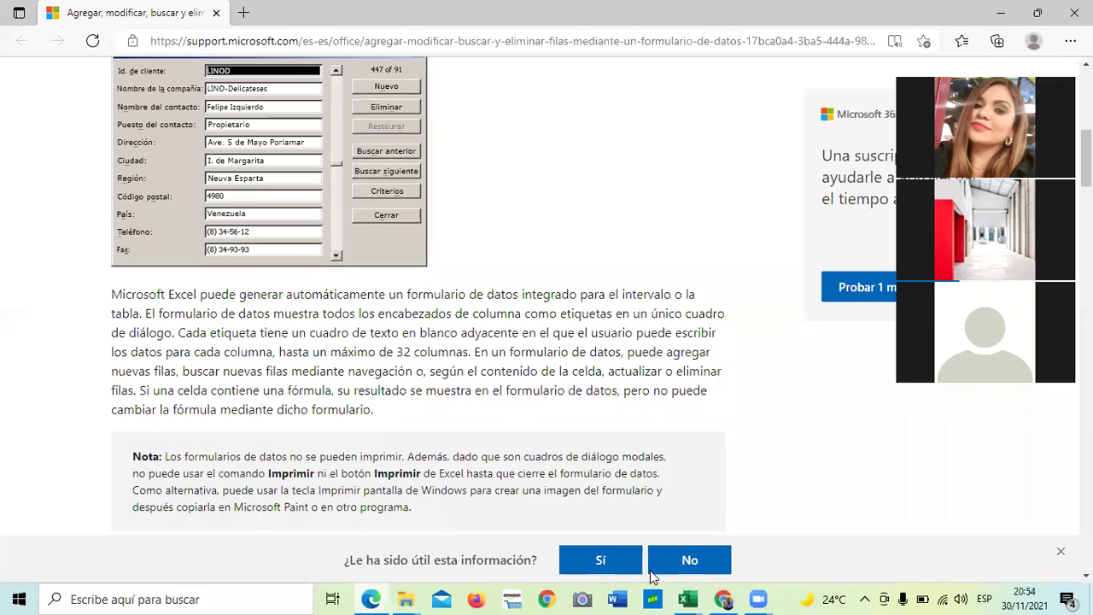
# Return to the Ejercicio Excel Intermedio workbook, browse the data form between the zapatos record and the blank new record, and close it
pyautogui.moveTo(687, 595)
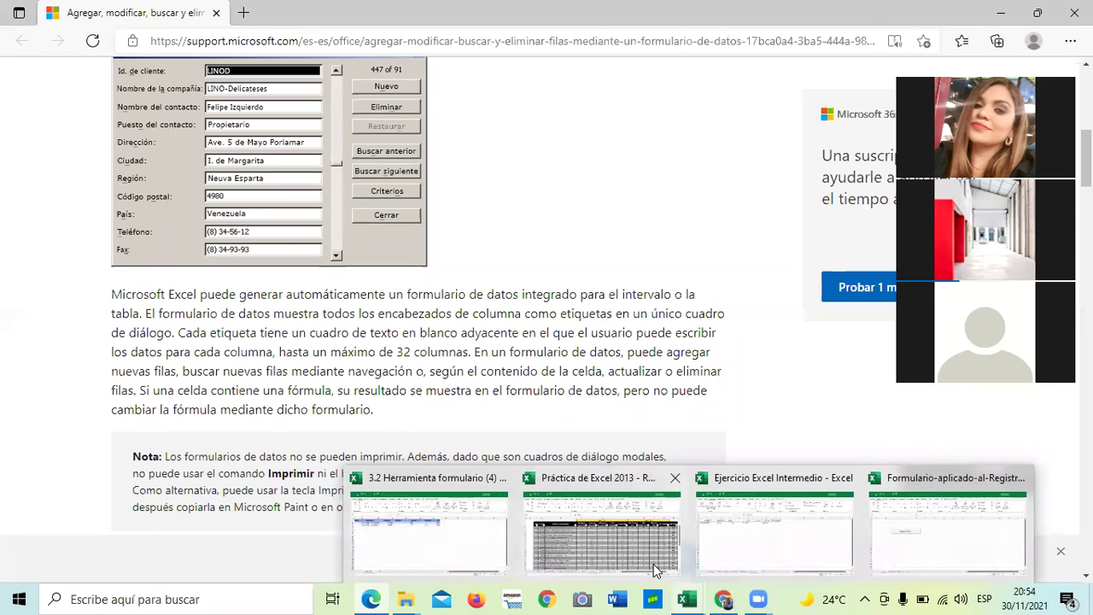
pyautogui.click(450, 529)
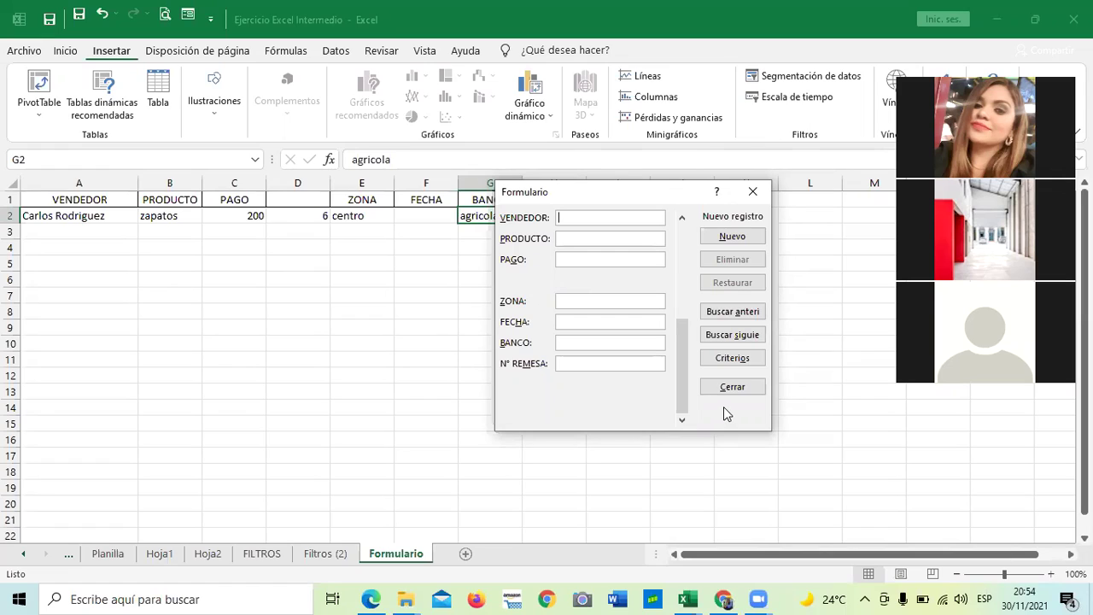
pyautogui.press('Up')
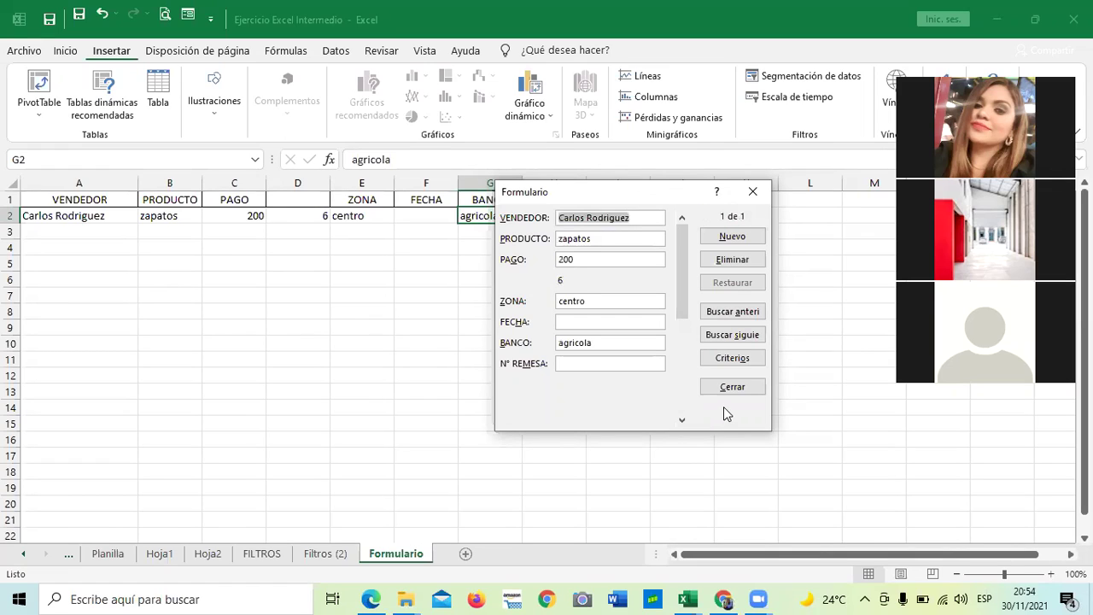
pyautogui.press('Down')
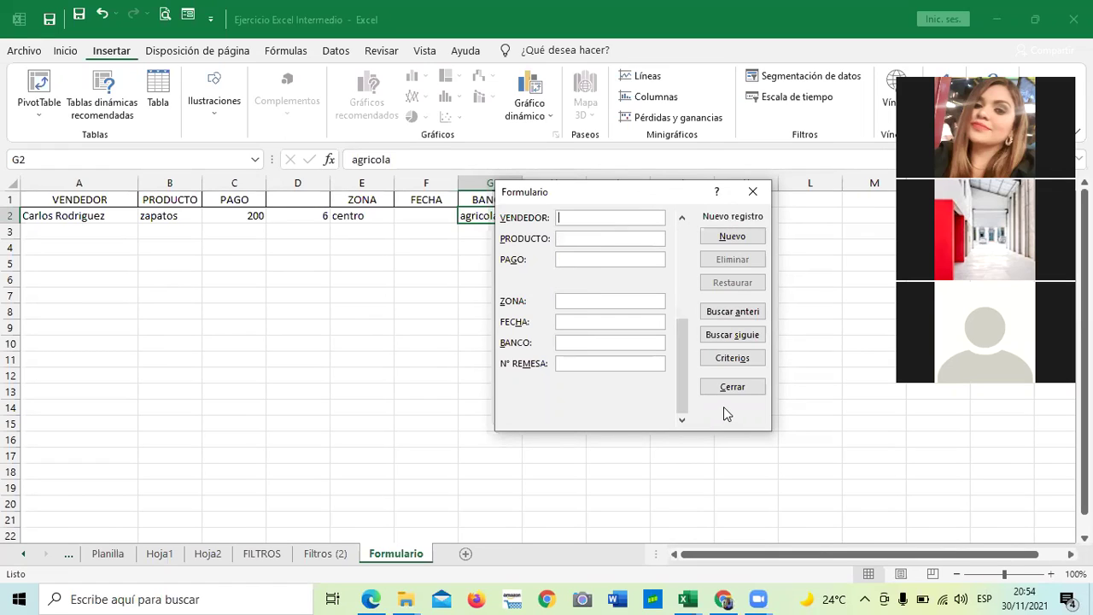
pyautogui.press('Up')
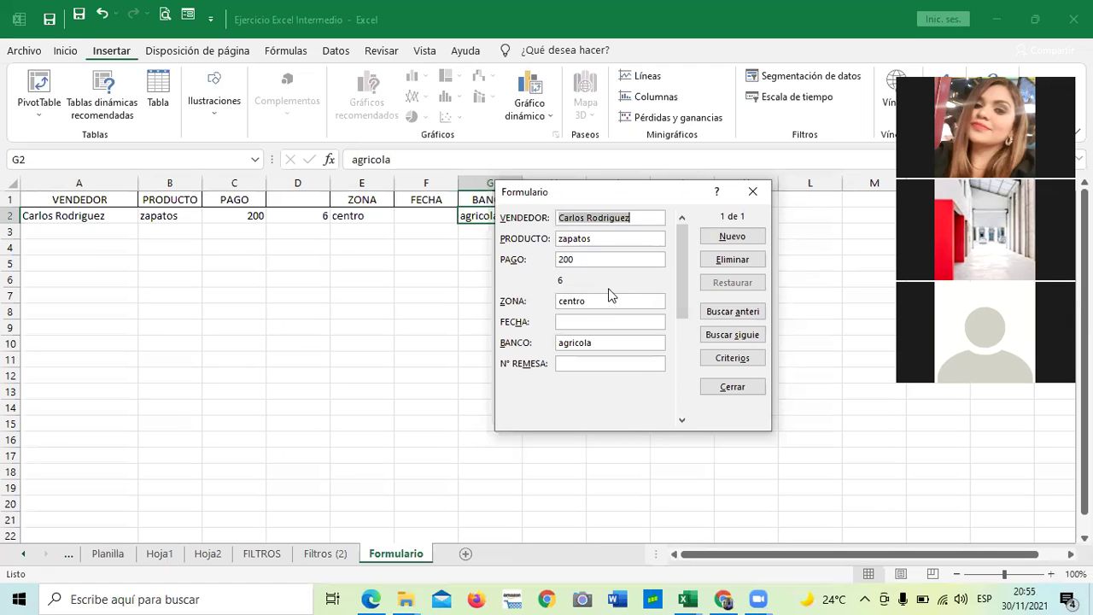
pyautogui.click(752, 192)
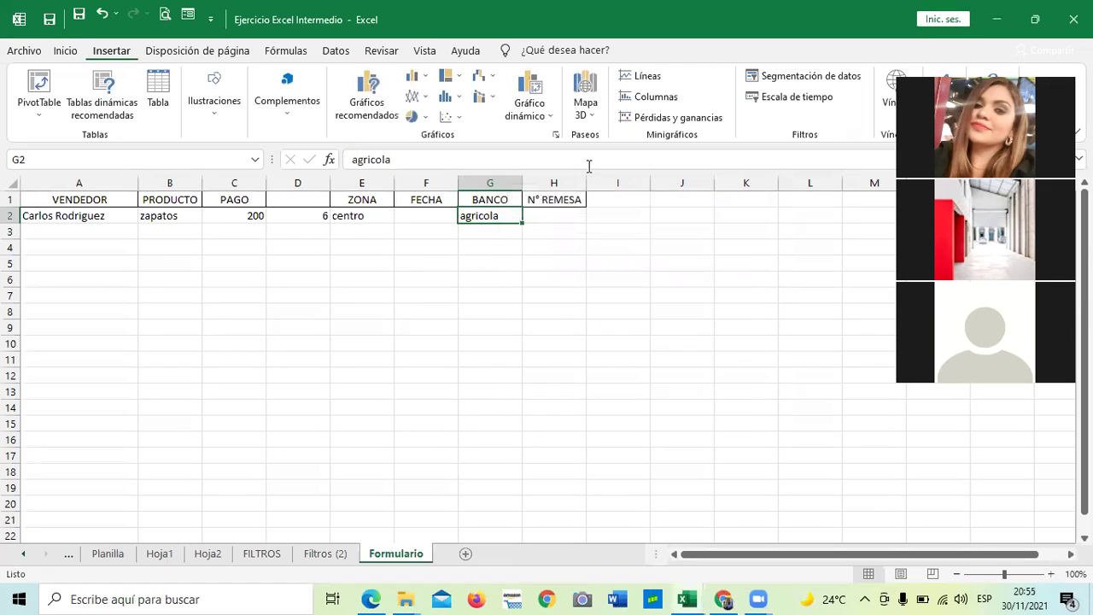
# Examine the PAGO value in C2 and the formula in D2 that calculates from it
pyautogui.click(426, 358)
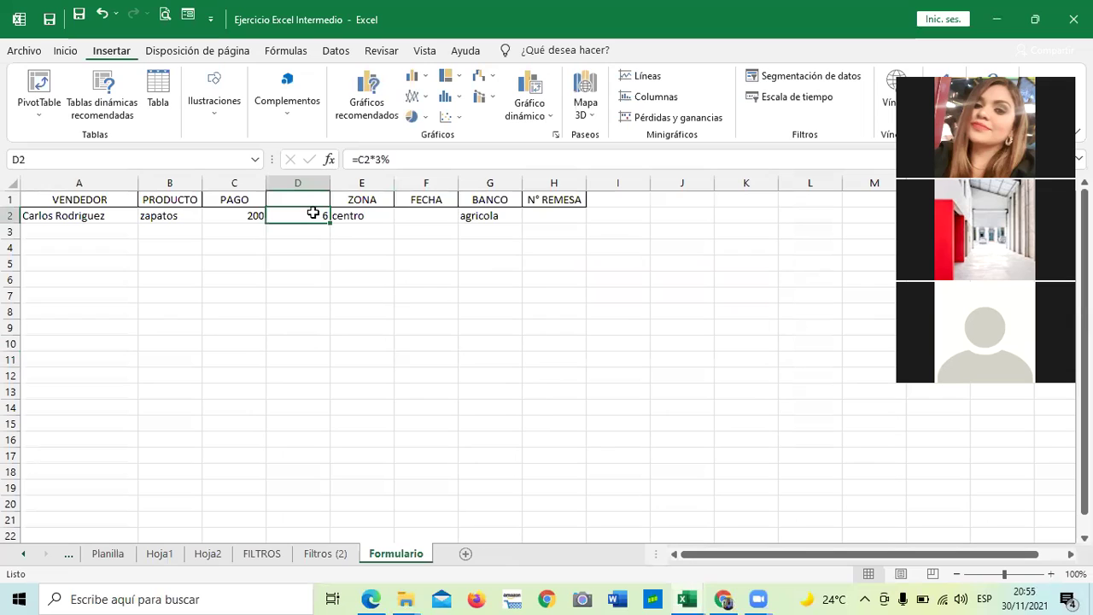
pyautogui.click(237, 215)
pyautogui.click(285, 214)
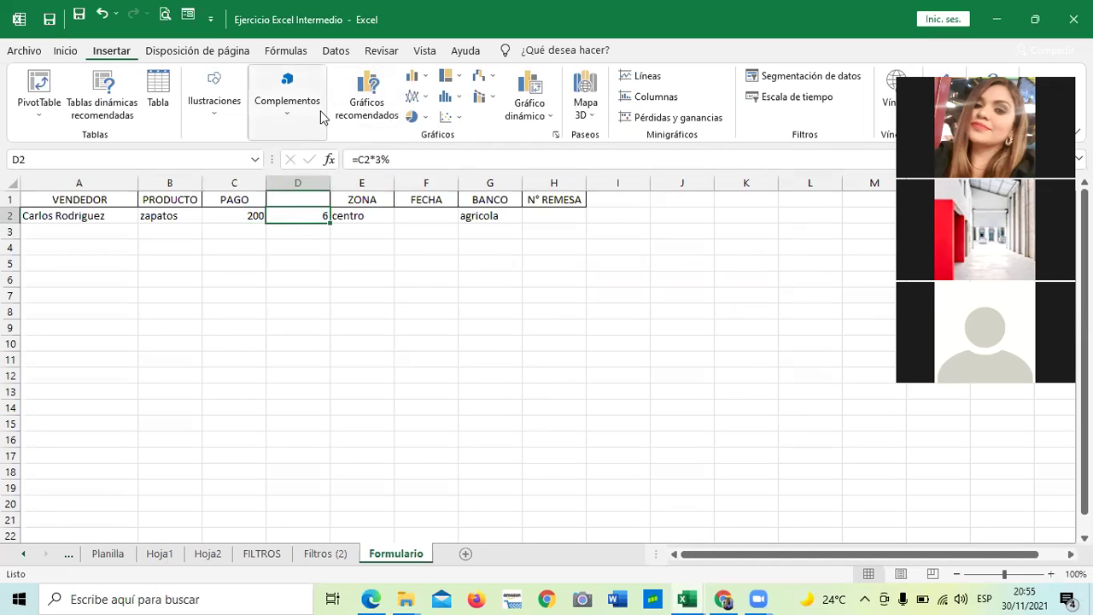
pyautogui.click(446, 365)
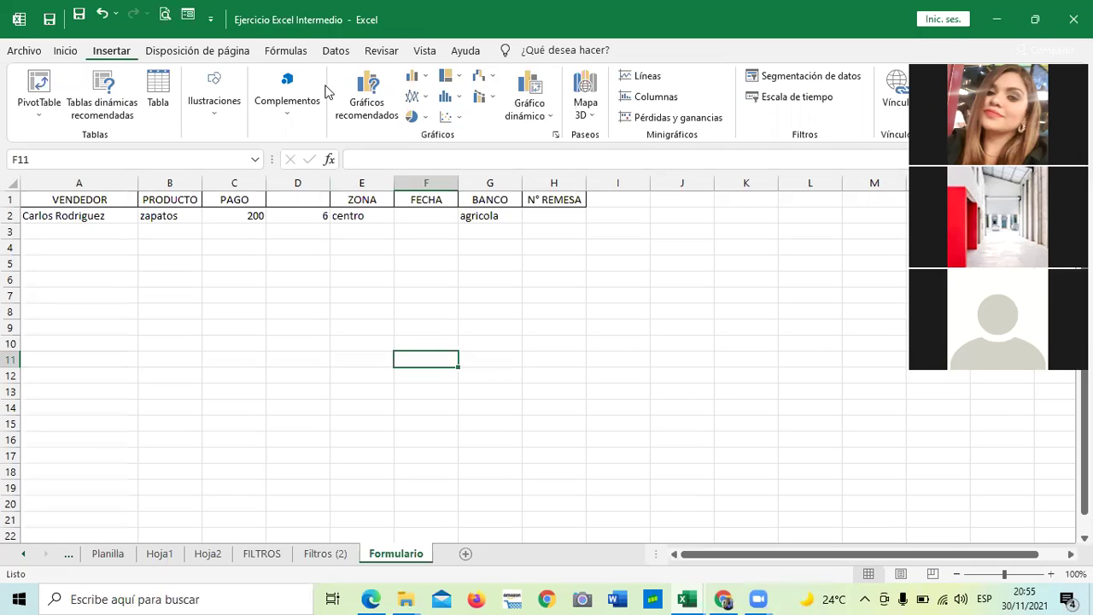
# View the student grades table in Práctica de Excel 2013 - RCea and the seller table in 3.2 Herramienta formulario (4)
pyautogui.click(688, 596)
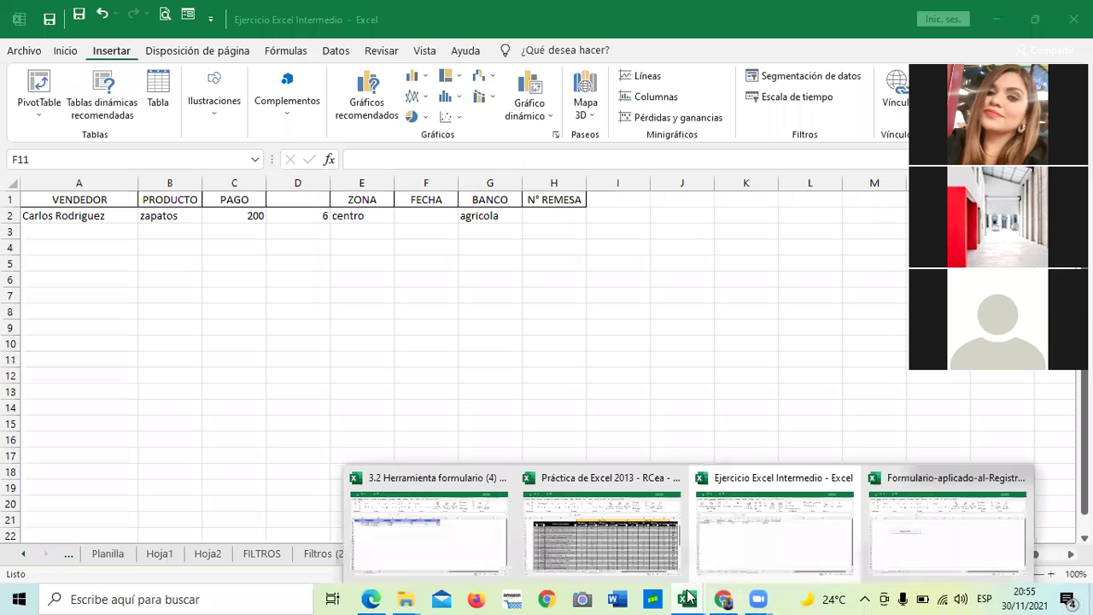
pyautogui.click(570, 554)
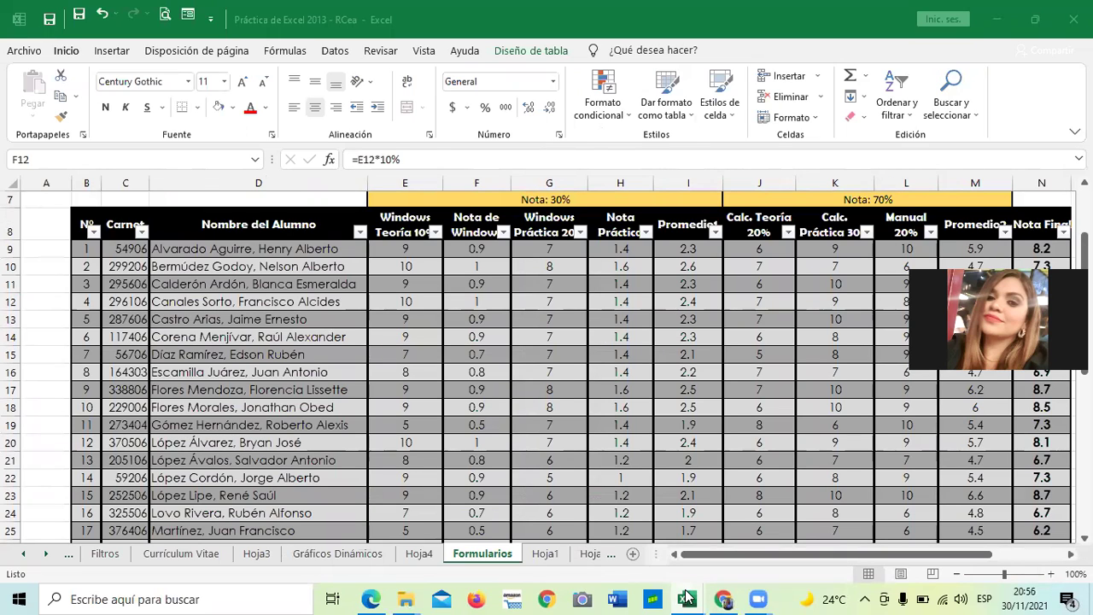
pyautogui.moveTo(687, 598)
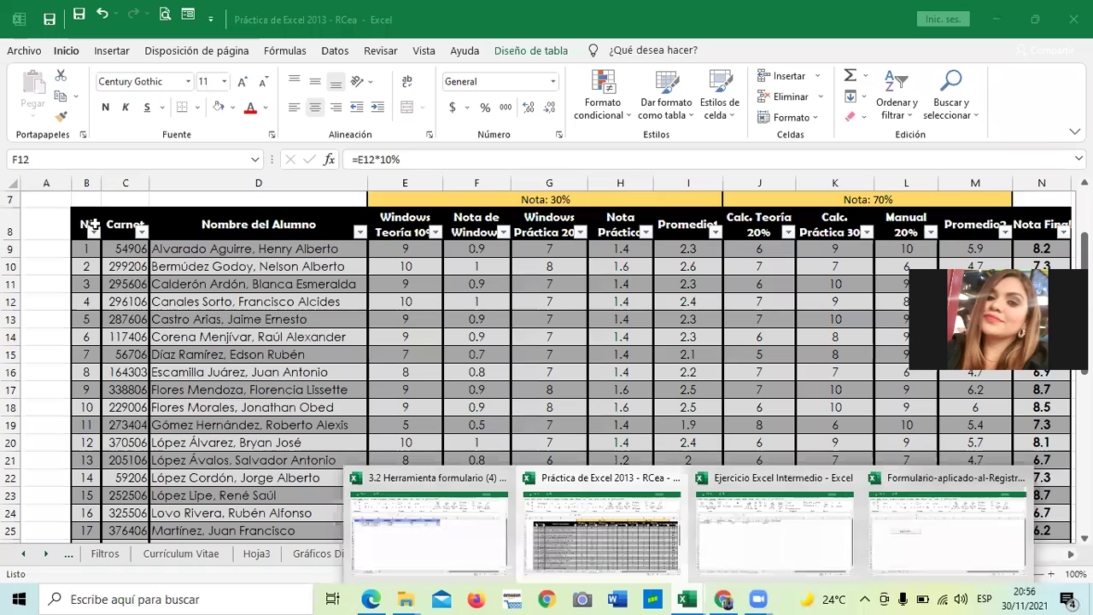
pyautogui.hotkey('ctrl', 'Tab')
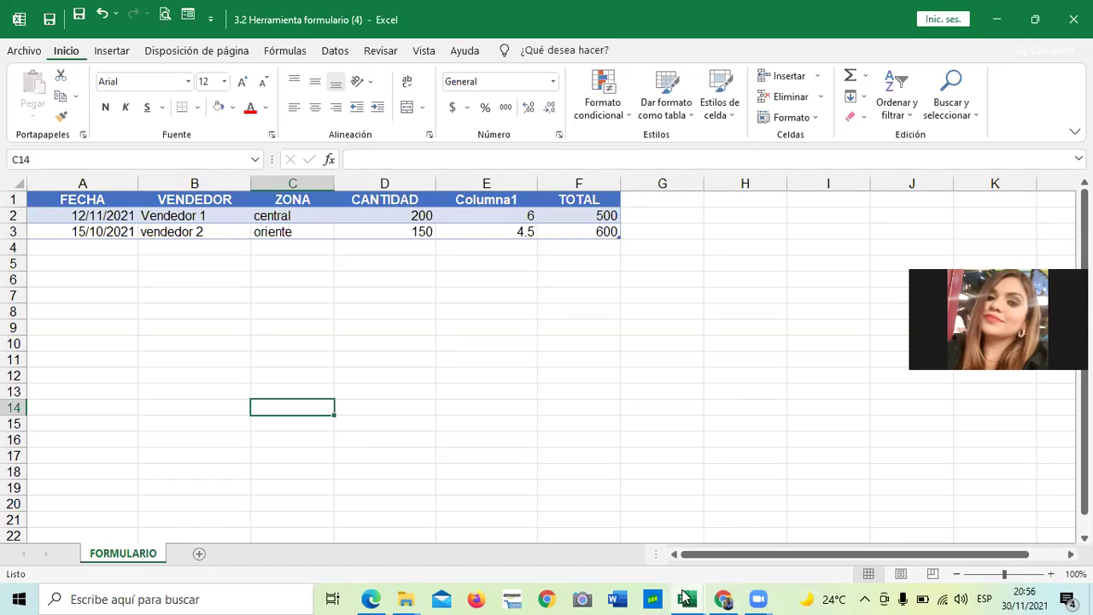
# Fill the Nombre del Alumno header cell in Práctica de Excel 2013 - RCea with theme blue, and return to the 3.2 Herramienta formulario (4) workbook
pyautogui.click(686, 598)
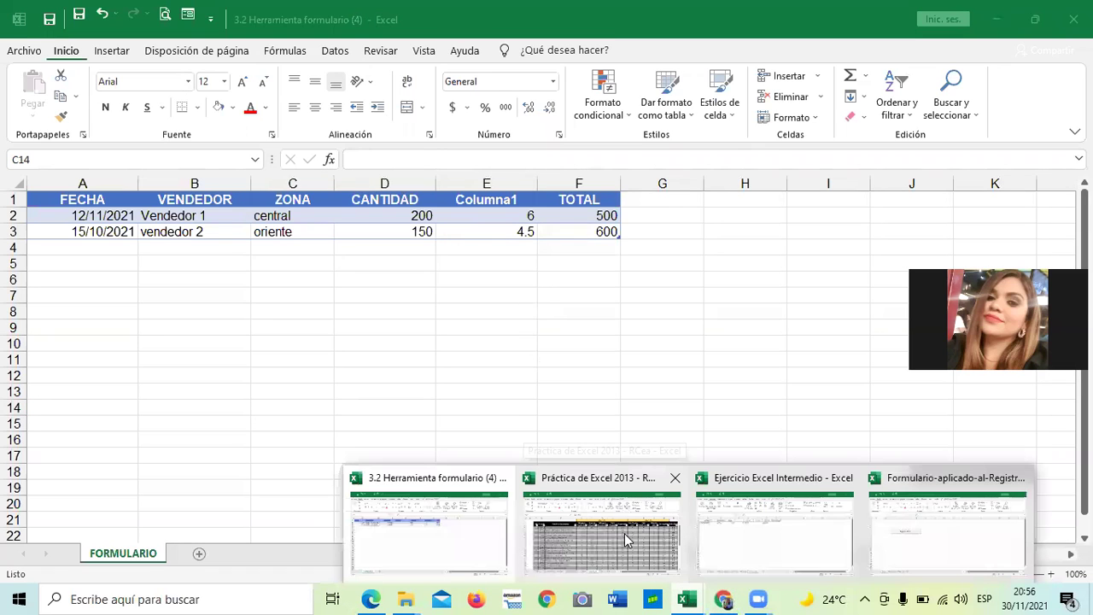
pyautogui.click(624, 533)
pyautogui.click(290, 228)
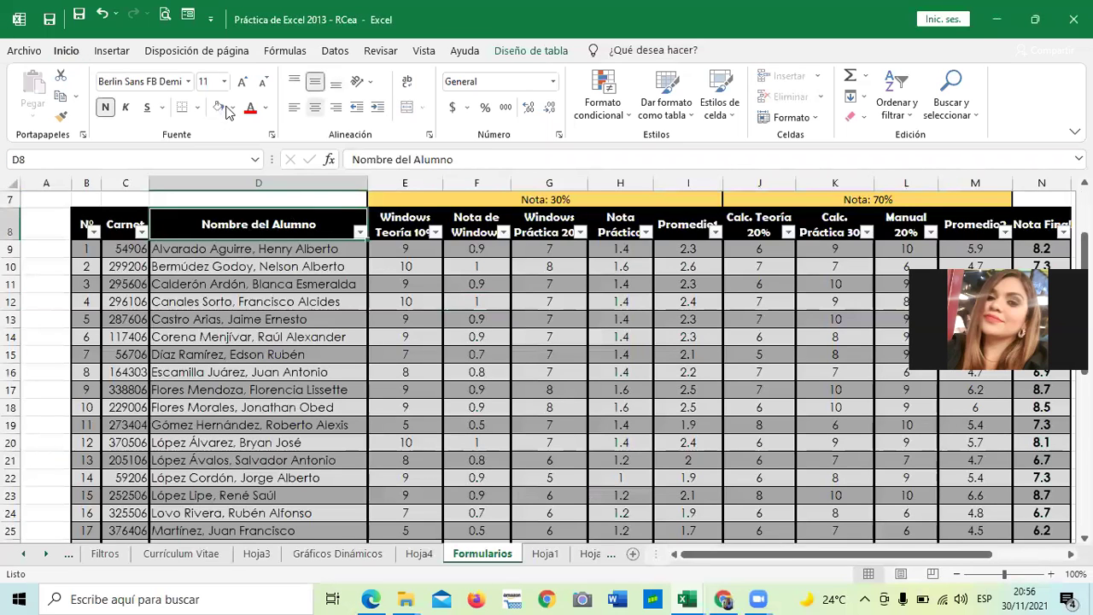
pyautogui.click(232, 107)
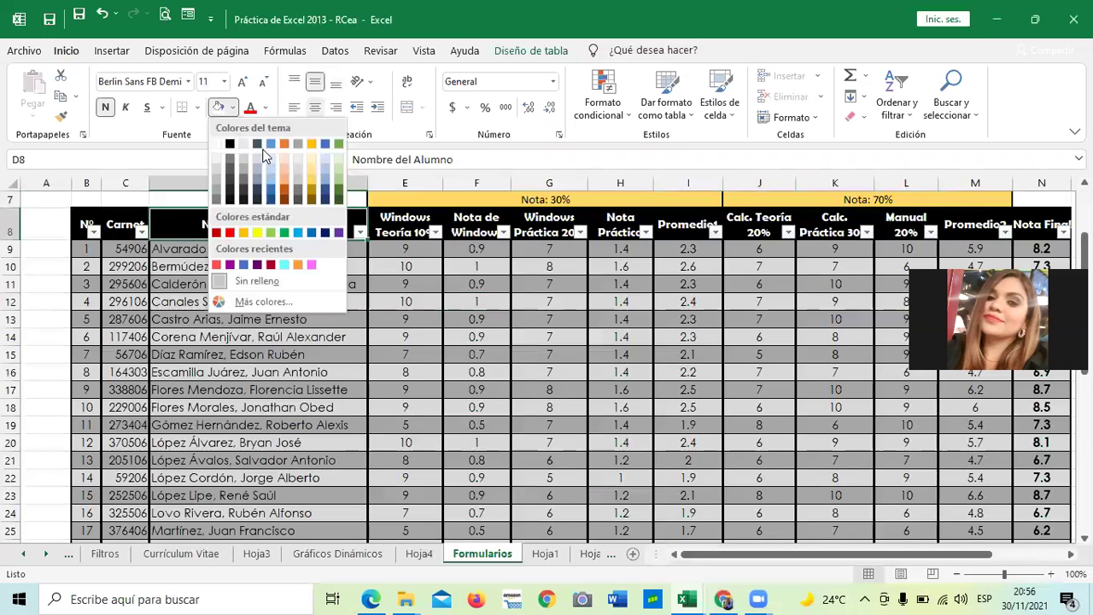
pyautogui.click(304, 355)
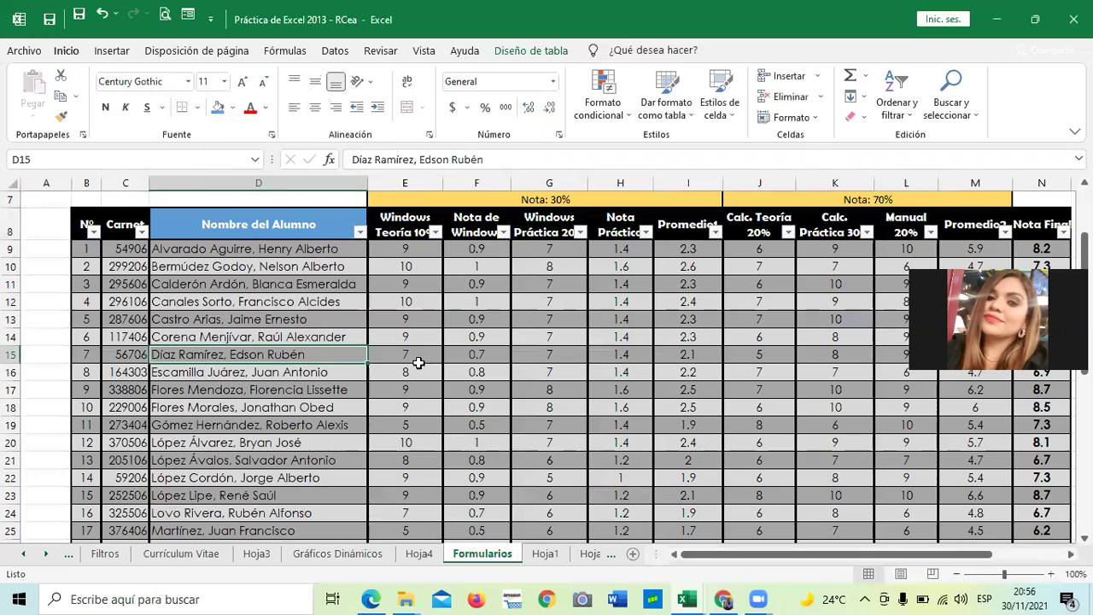
pyautogui.click(416, 356)
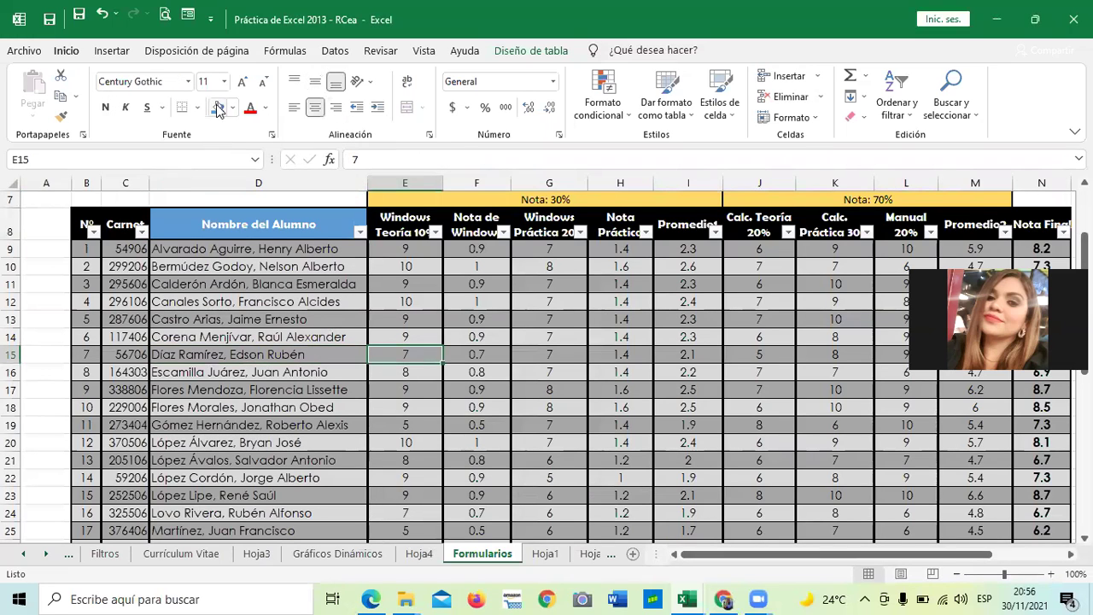
pyautogui.moveTo(688, 597)
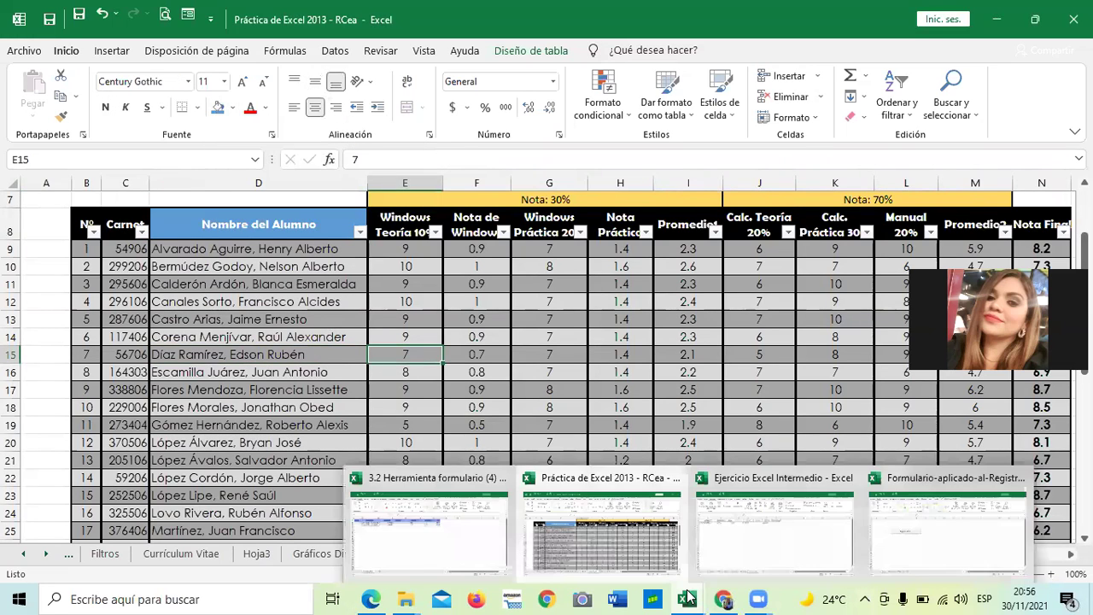
pyautogui.click(459, 539)
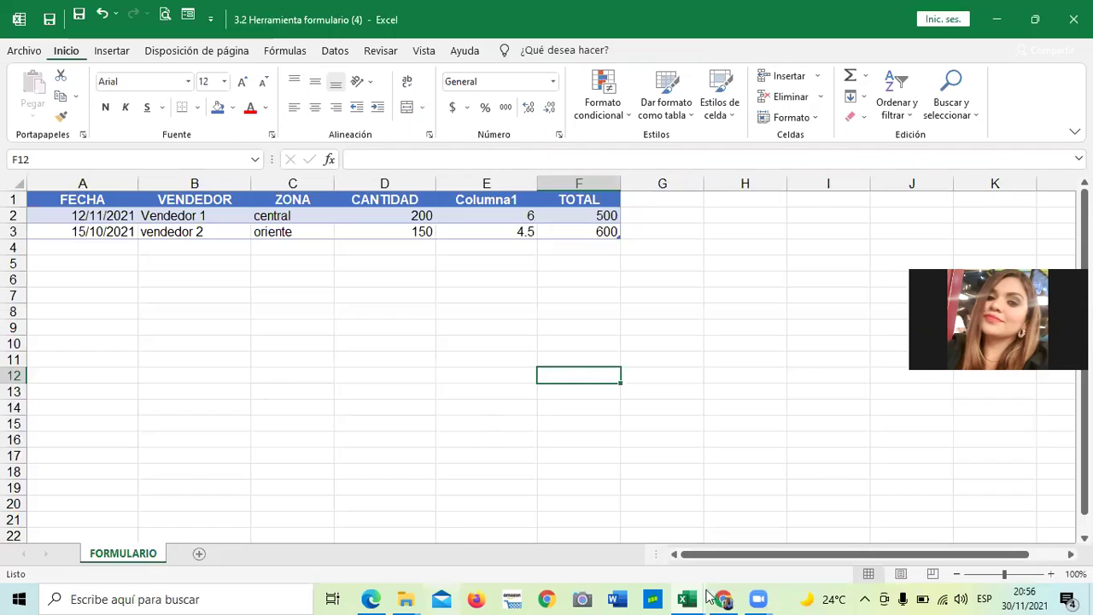
pyautogui.click(741, 356)
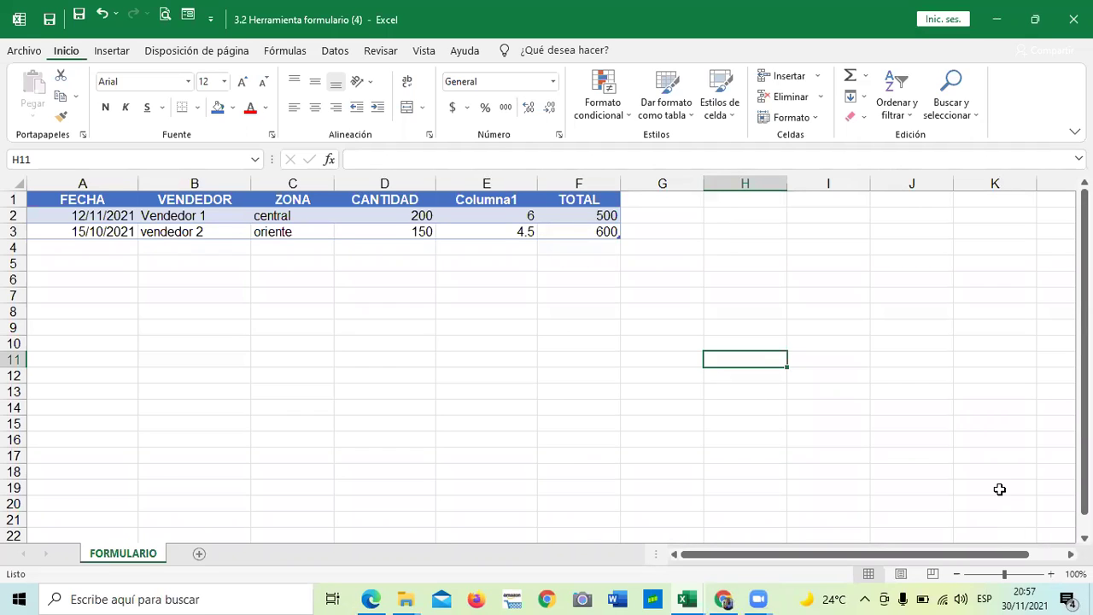
pyautogui.click(675, 254)
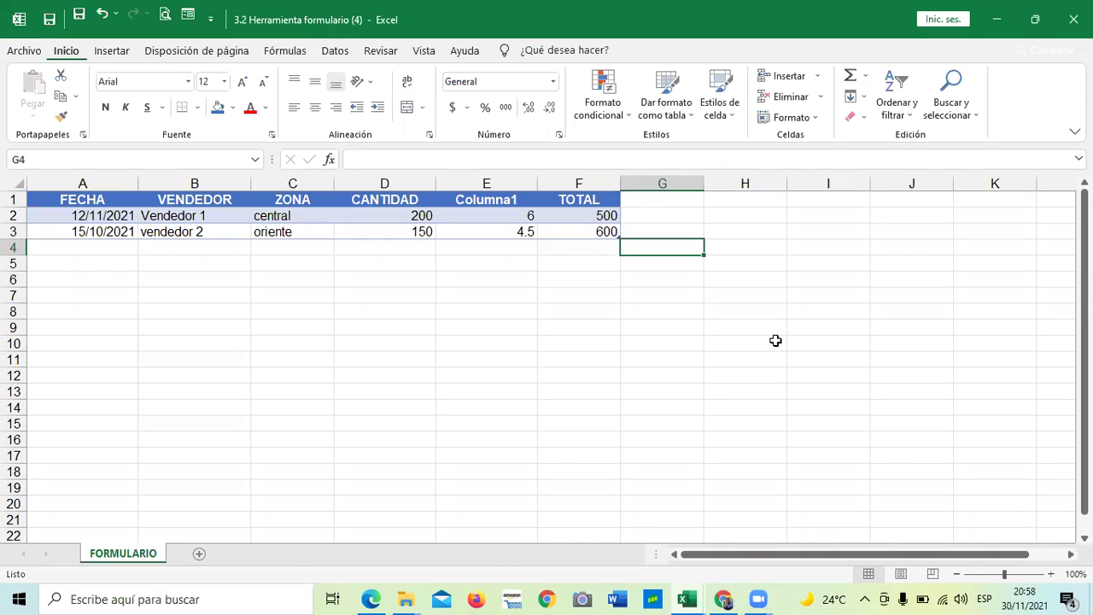
pyautogui.click(485, 292)
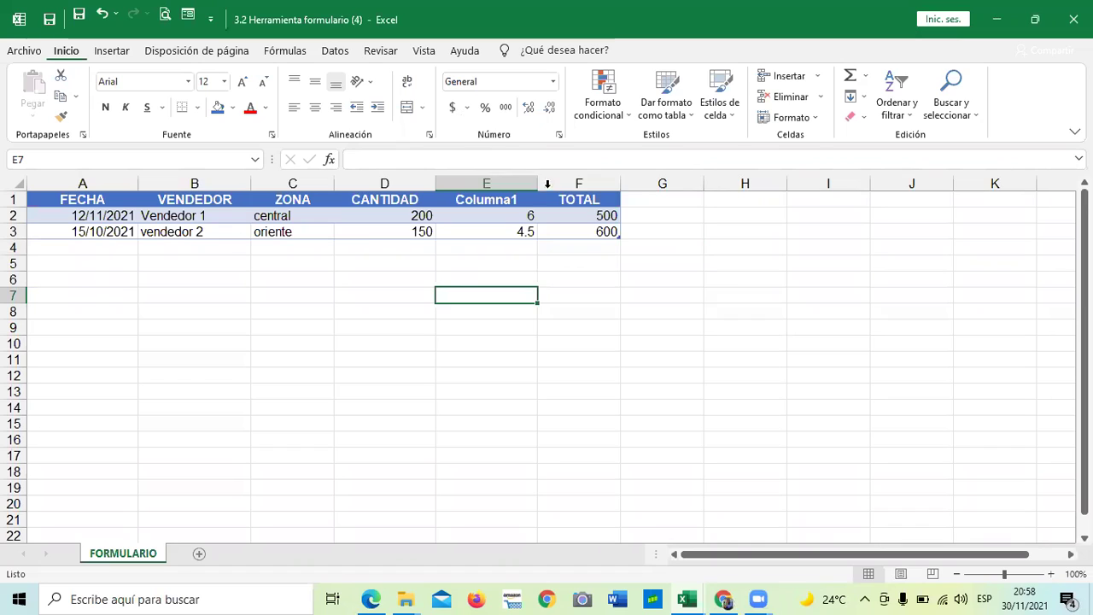
pyautogui.click(731, 282)
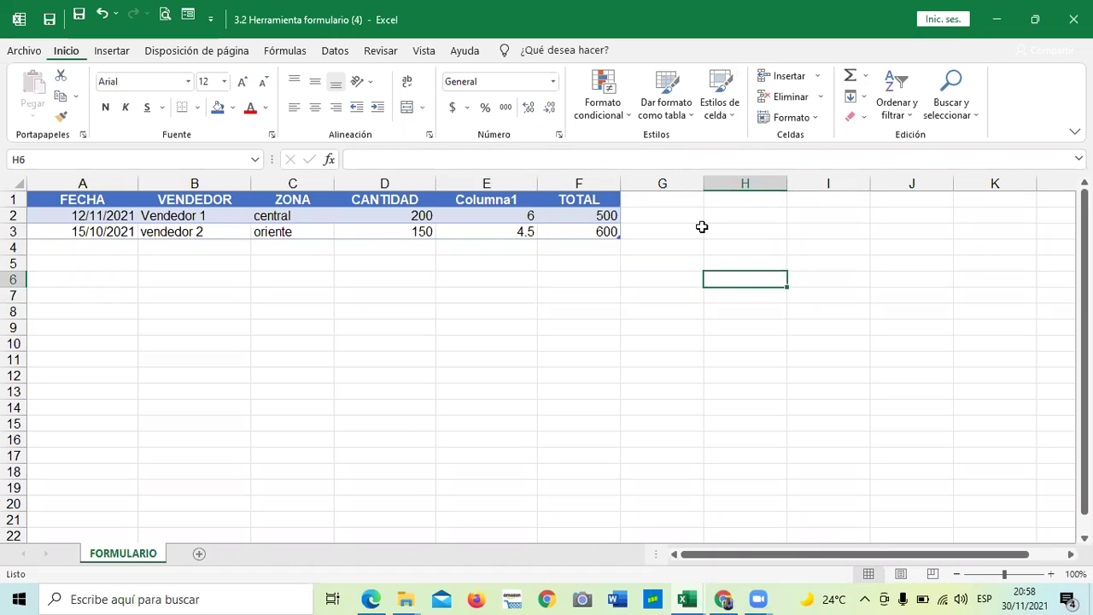
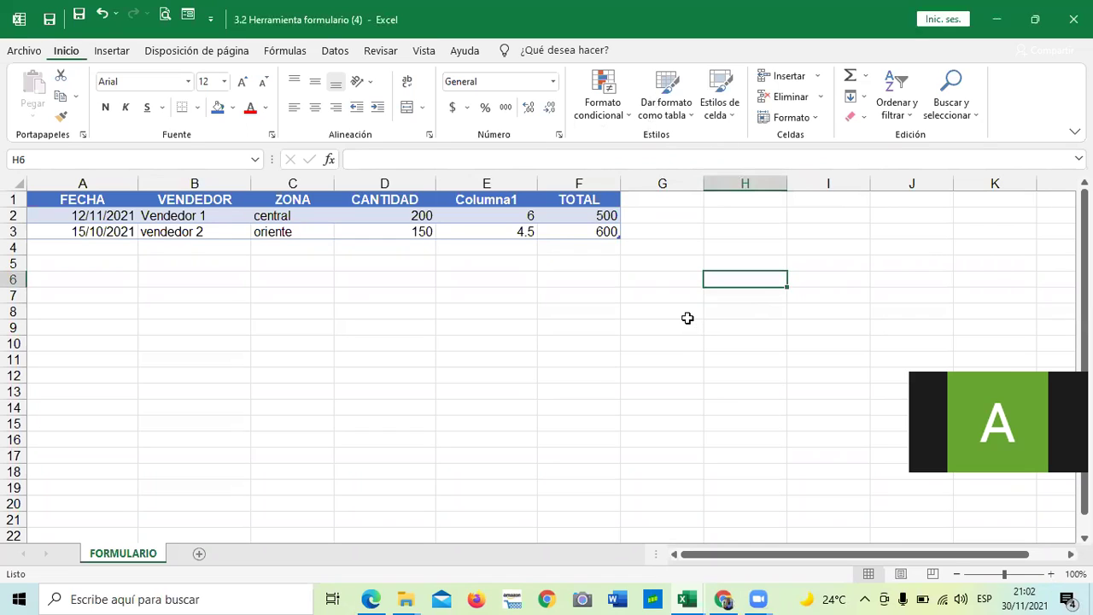
pyautogui.click(331, 389)
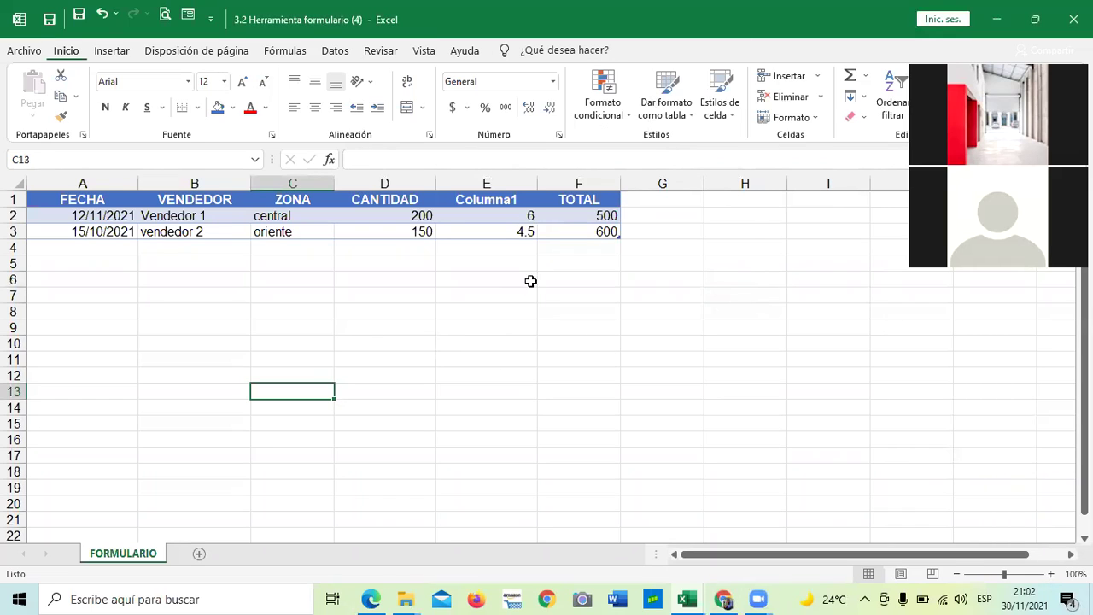
pyautogui.click(513, 355)
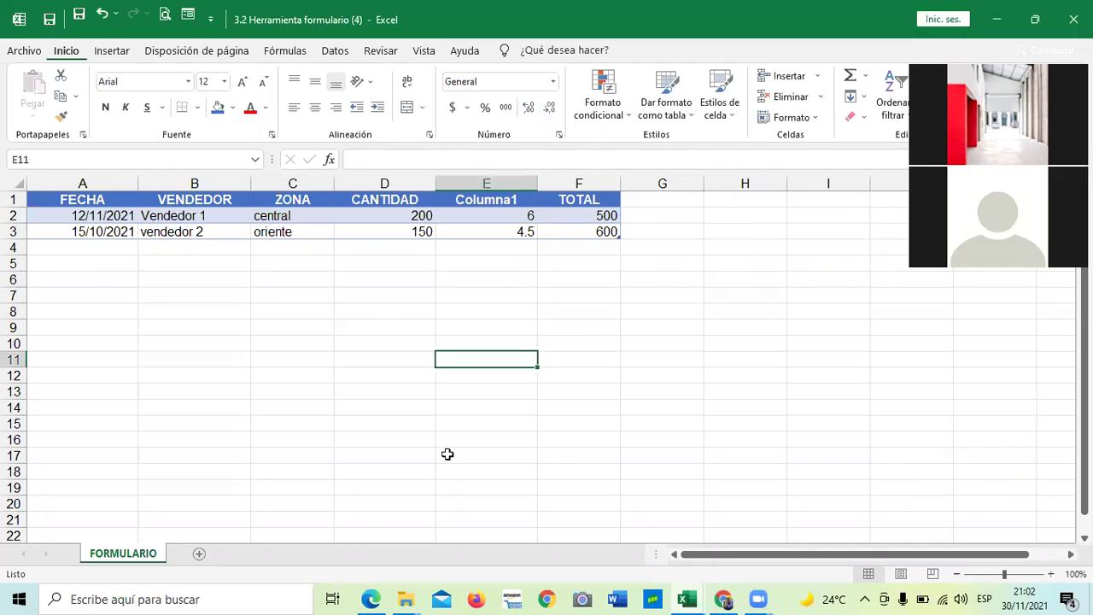